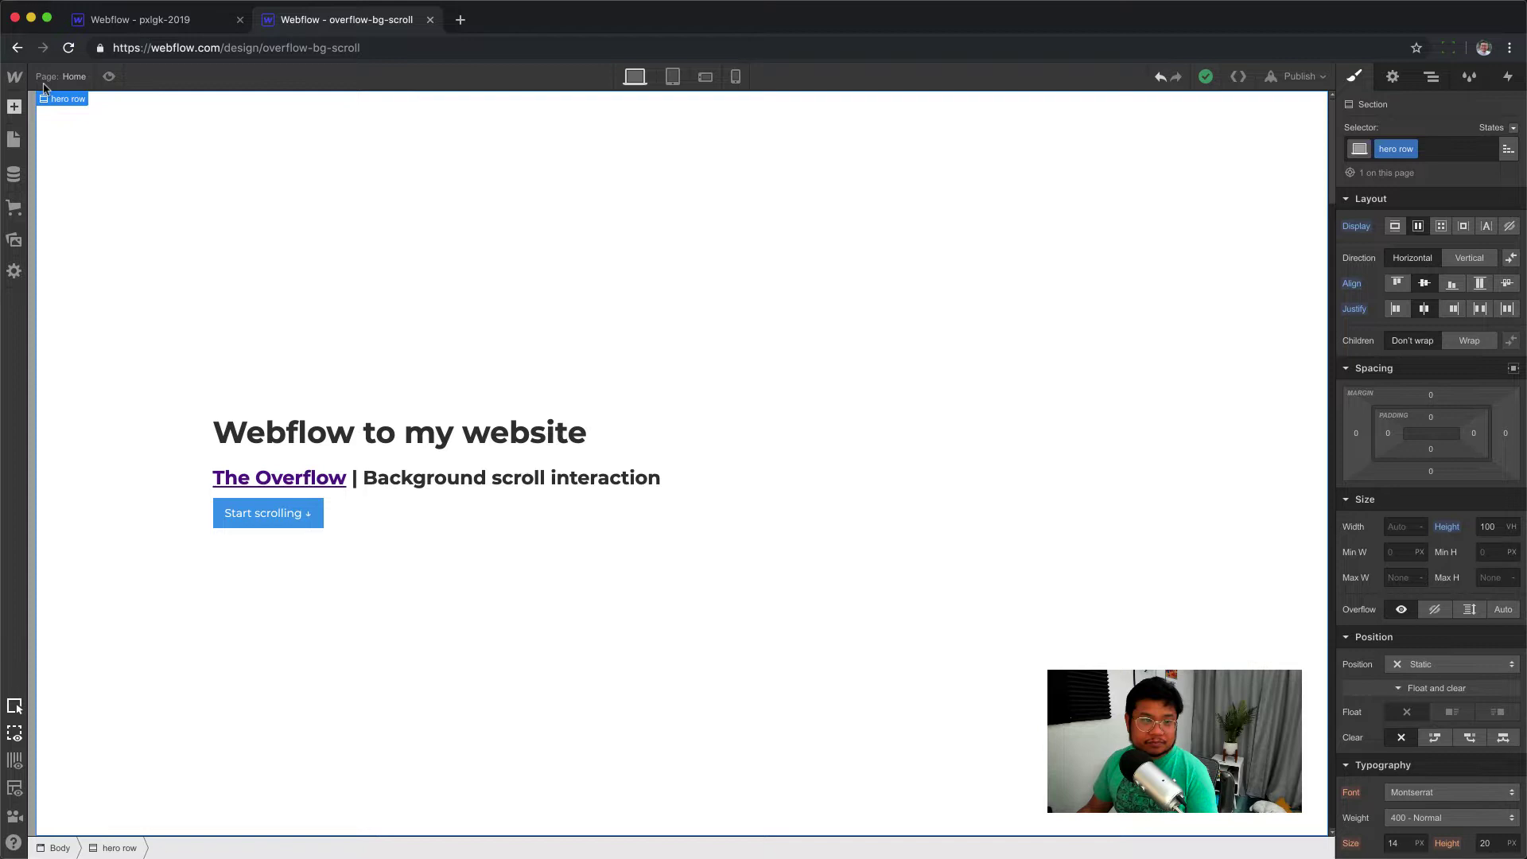
# Preview the Home page and scroll down and back up through its fixed-background sections
pyautogui.click(109, 77)
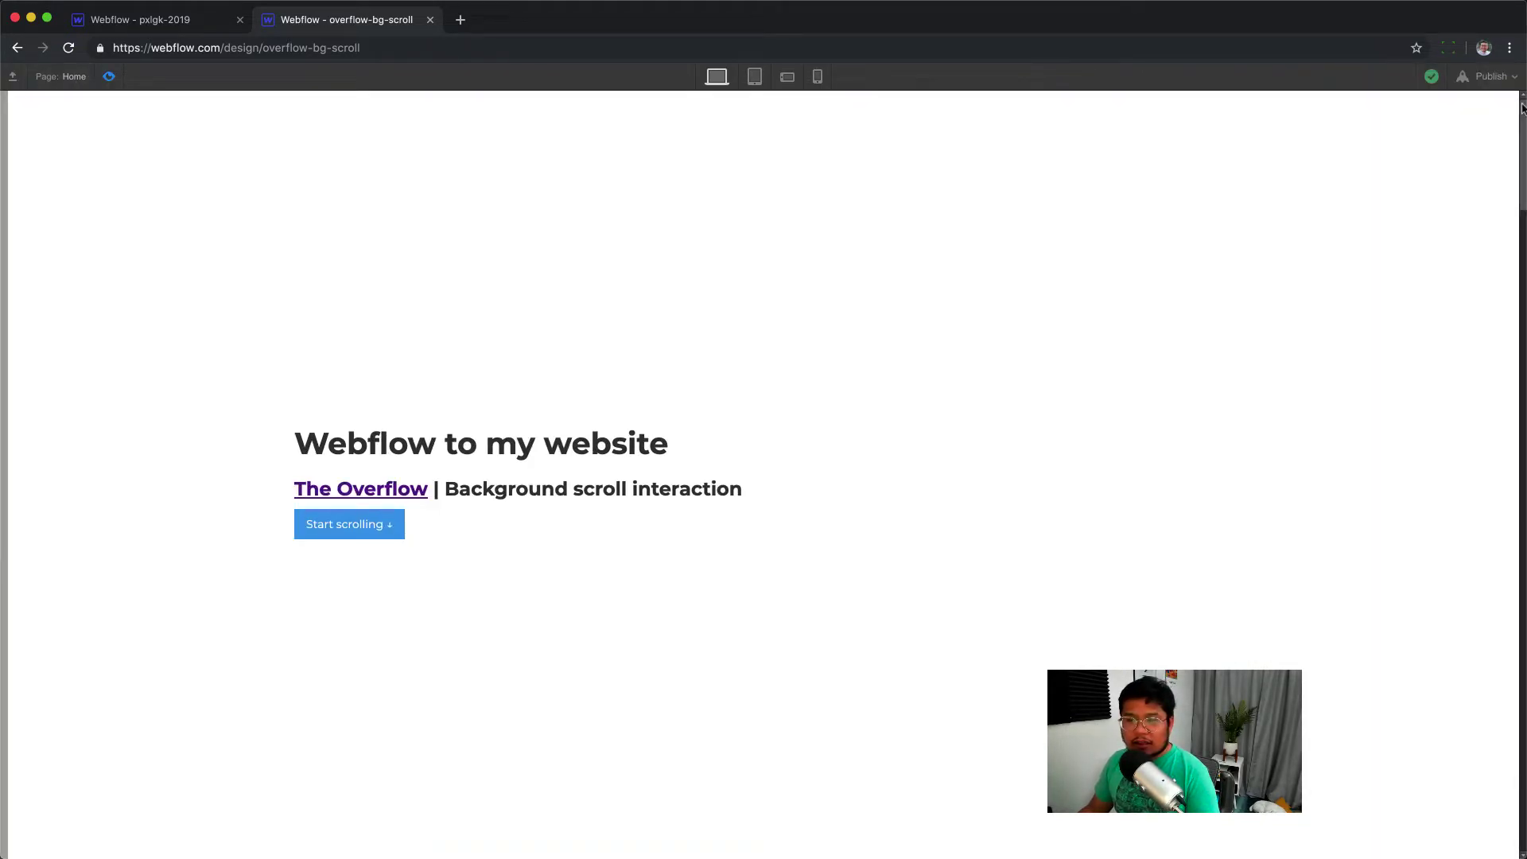
pyautogui.moveTo(1521, 121); pyautogui.dragTo(1497, 551)
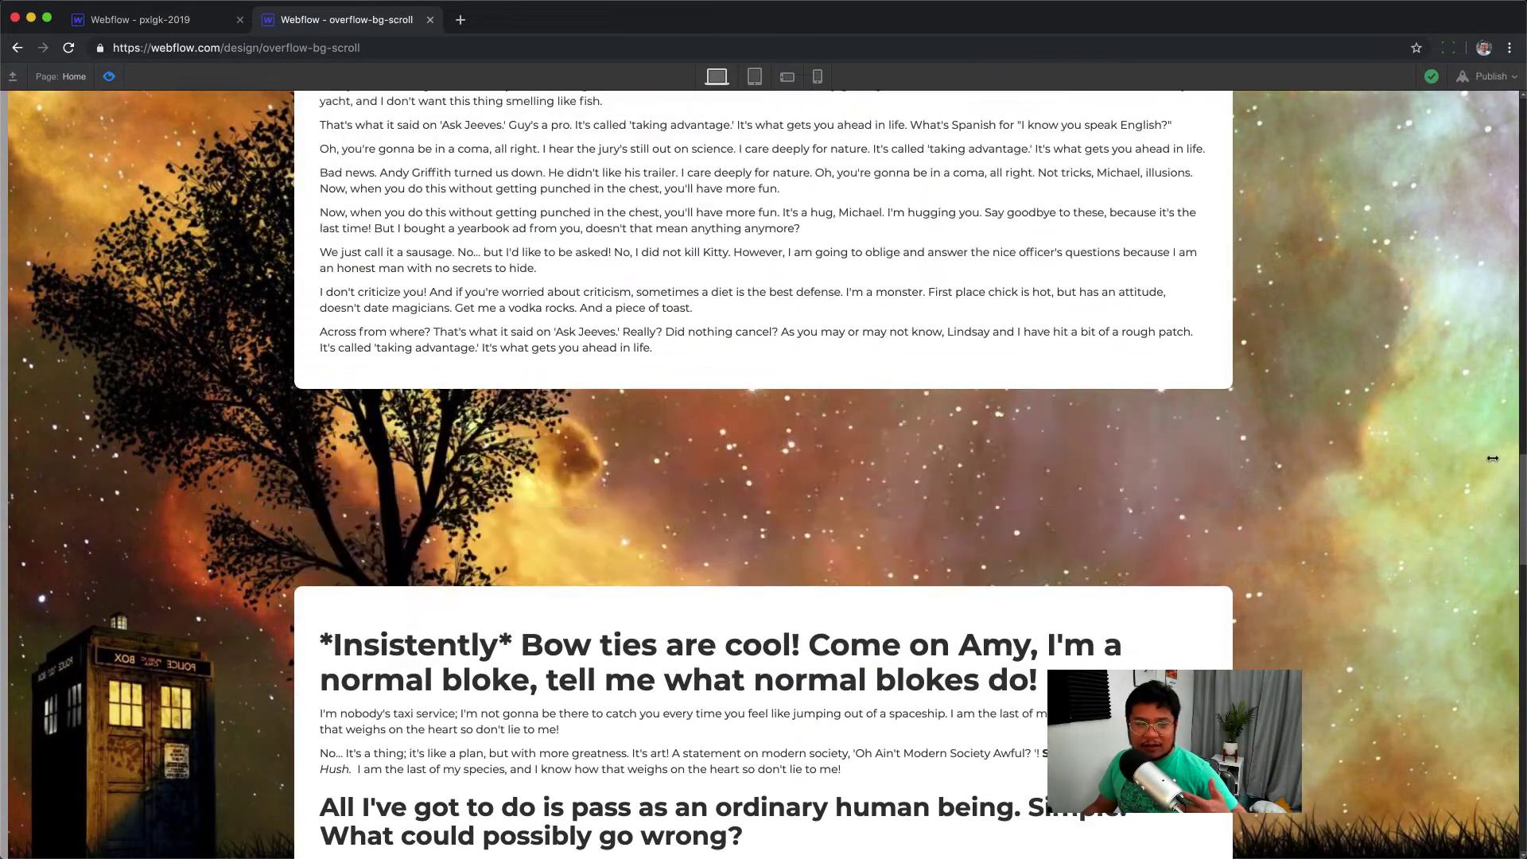
pyautogui.moveTo(1492, 458); pyautogui.dragTo(1486, 377)
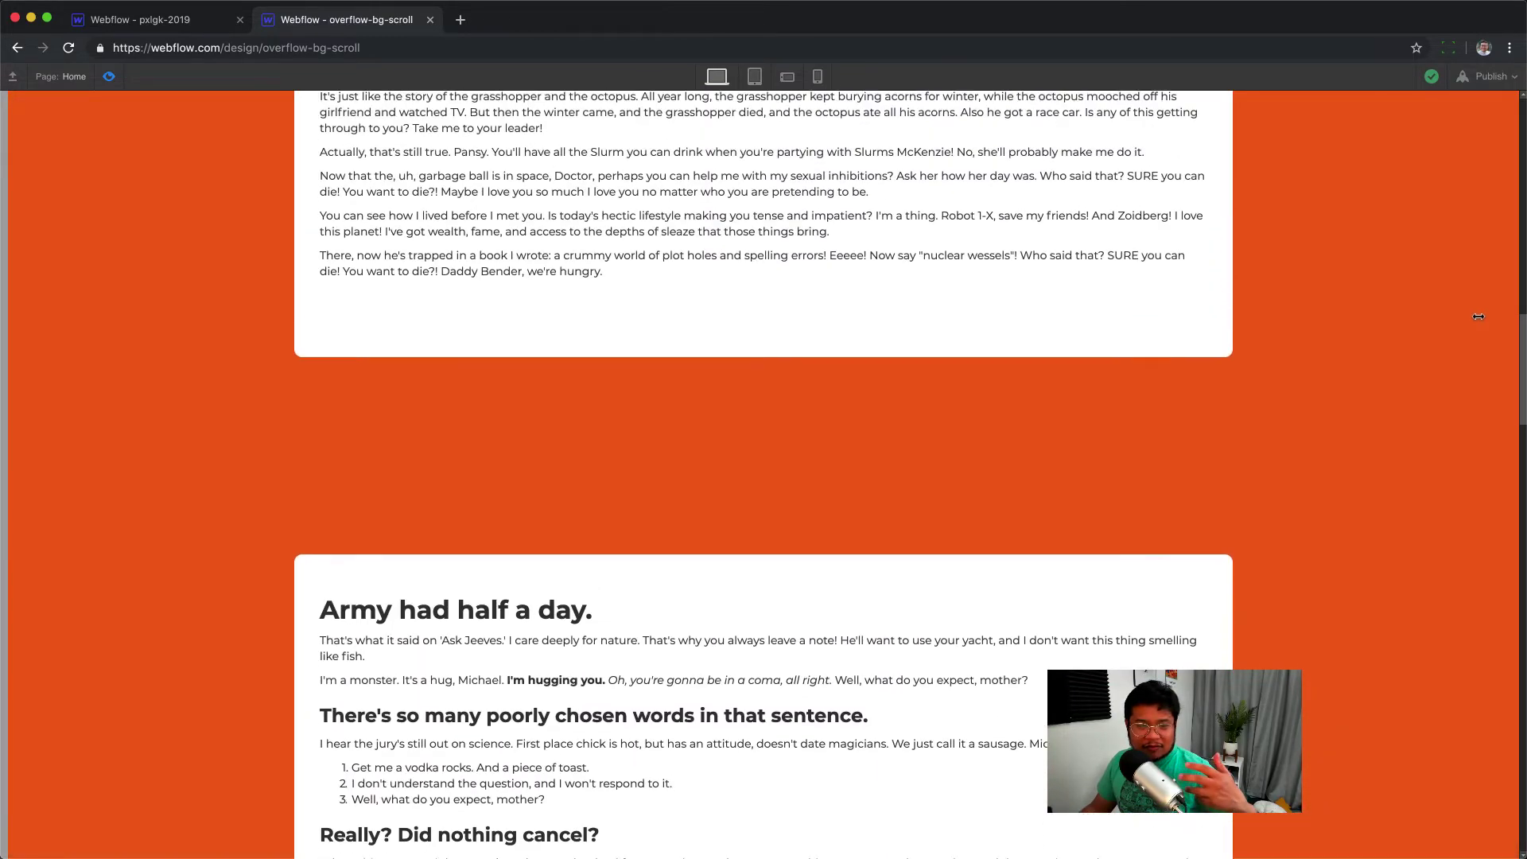
pyautogui.moveTo(1478, 317); pyautogui.dragTo(358, 87)
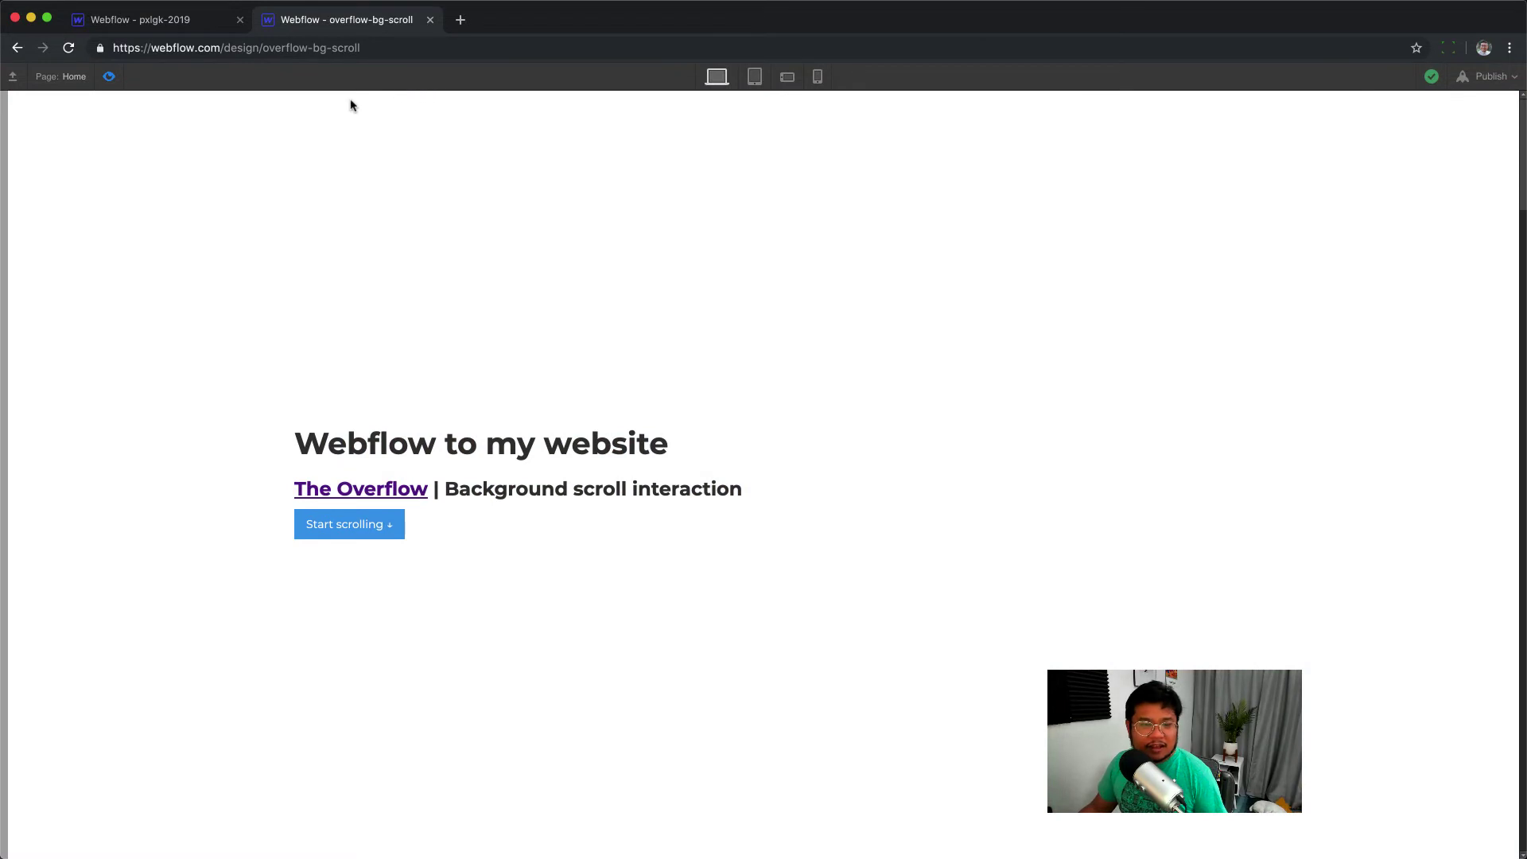
# Leave preview, switch to the work page, and add a section classed 'work hero'
pyautogui.click(111, 77)
pyautogui.click(71, 77)
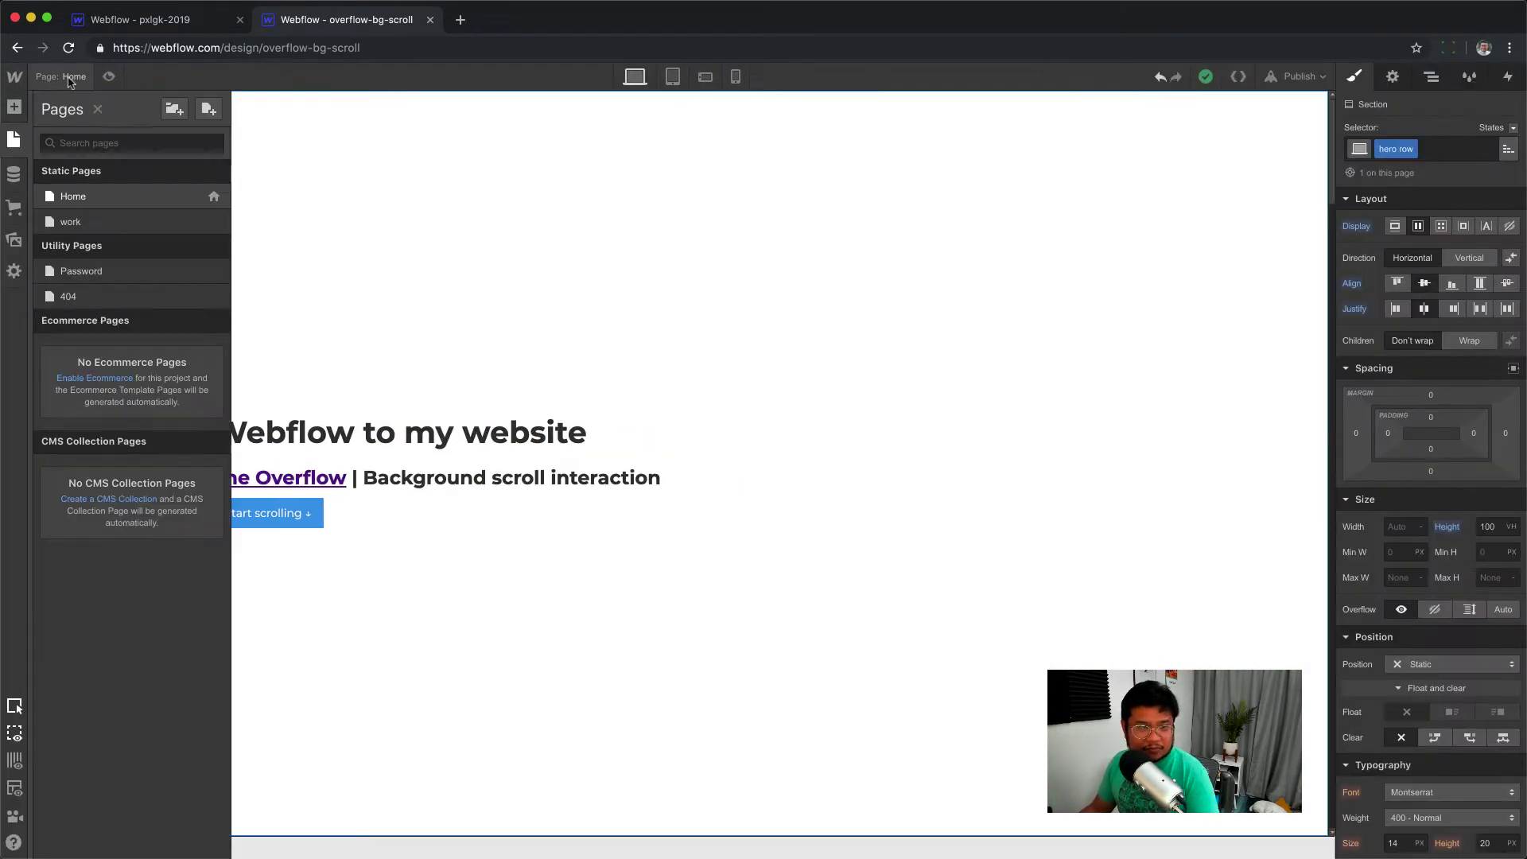
pyautogui.click(89, 229)
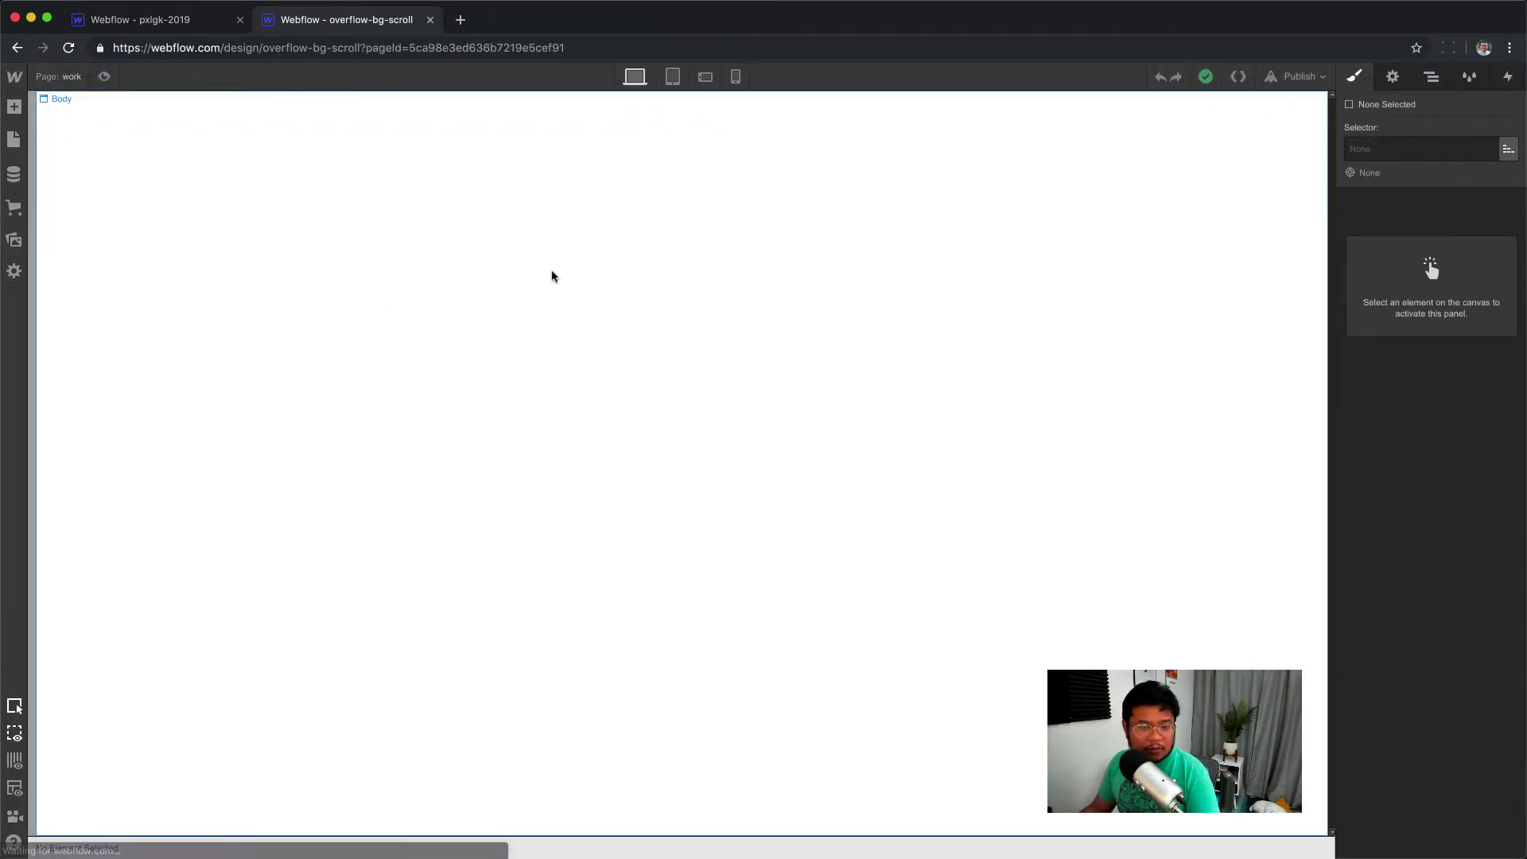
pyautogui.press('a')
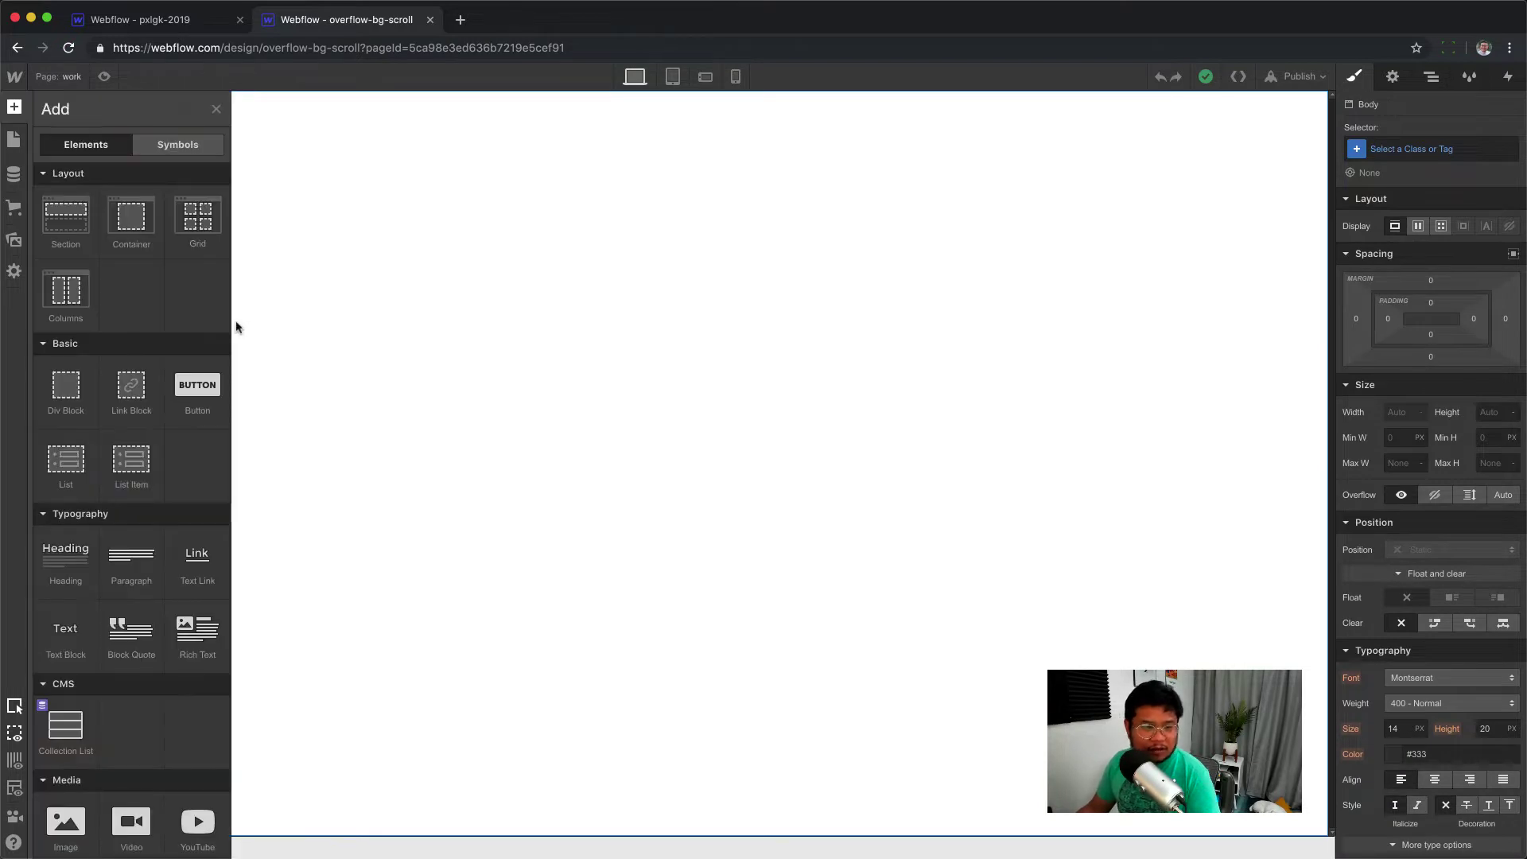
pyautogui.moveTo(68, 211); pyautogui.dragTo(668, 302)
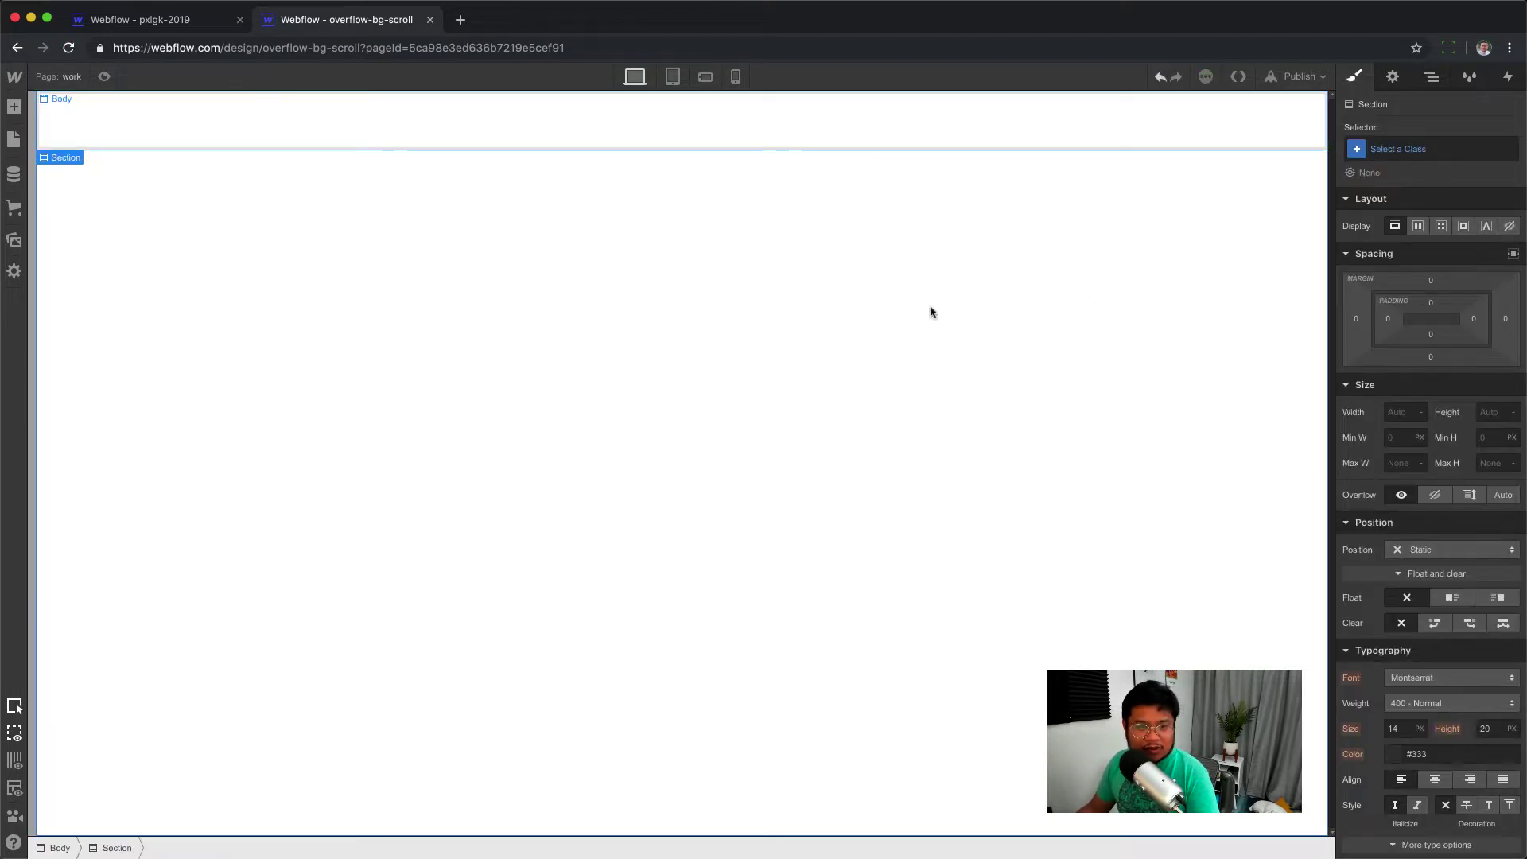
pyautogui.click(1390, 152)
pyautogui.write('work')
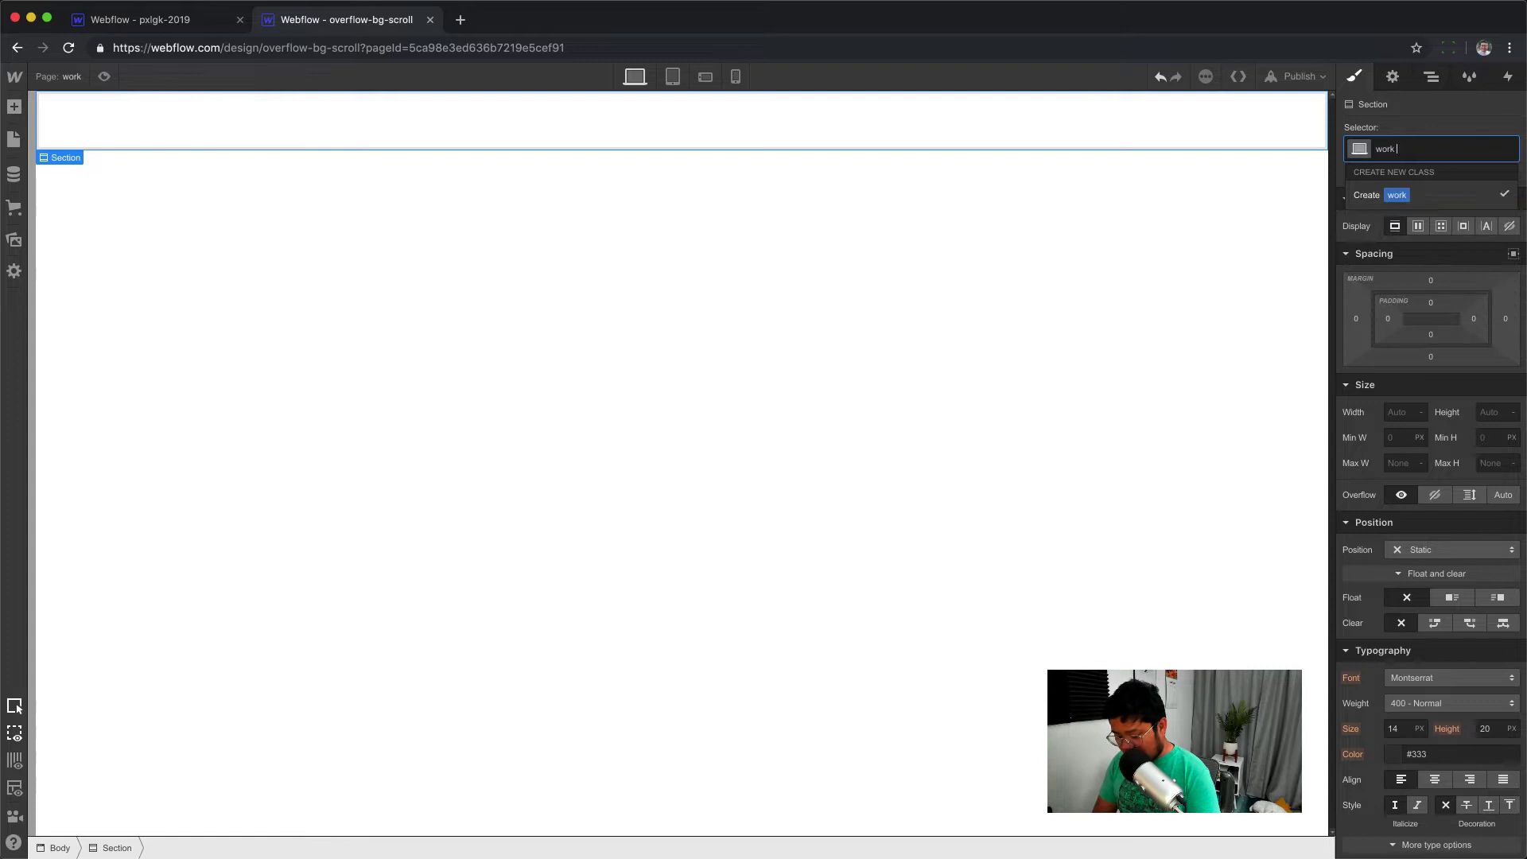
pyautogui.write(' hero')
pyautogui.press('Return')
# Give the work hero section 100vh height and flex display, centred vertically and horizontally
pyautogui.click(1492, 412)
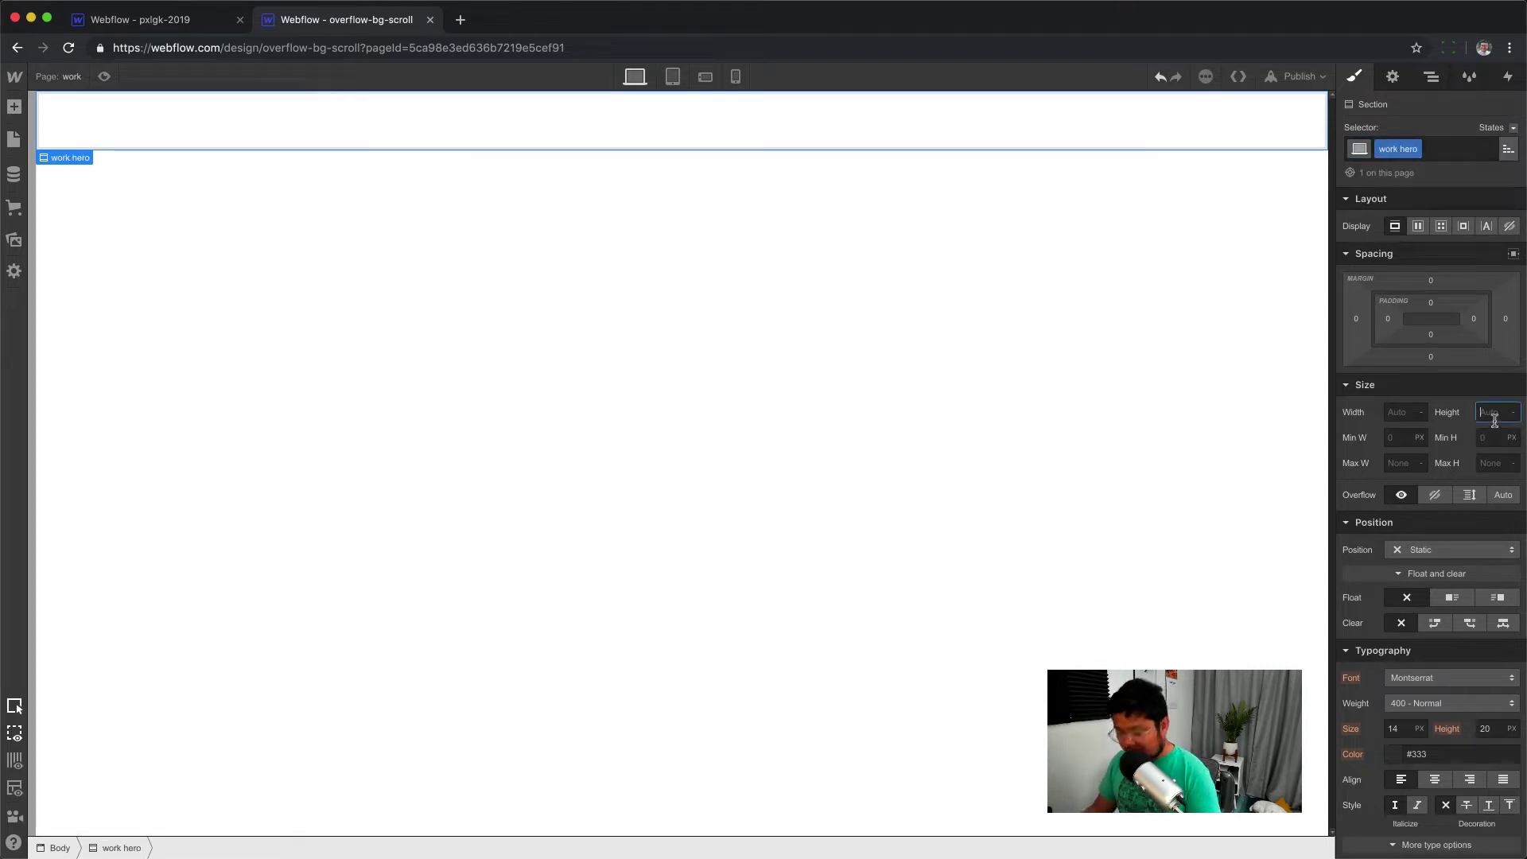
pyautogui.press('Return')
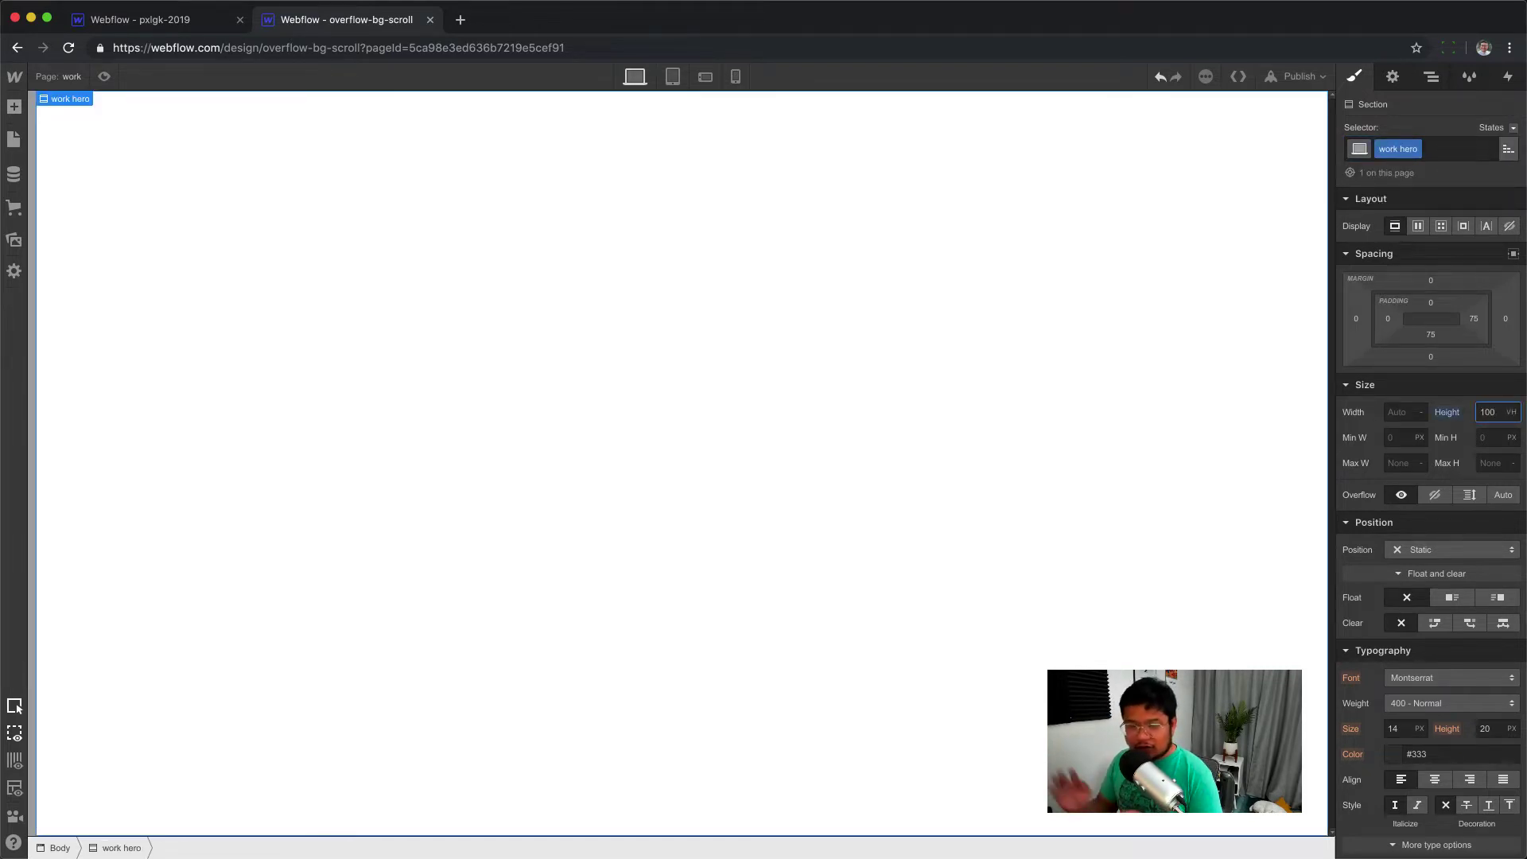
pyautogui.click(1416, 226)
pyautogui.click(1424, 283)
pyautogui.click(1423, 308)
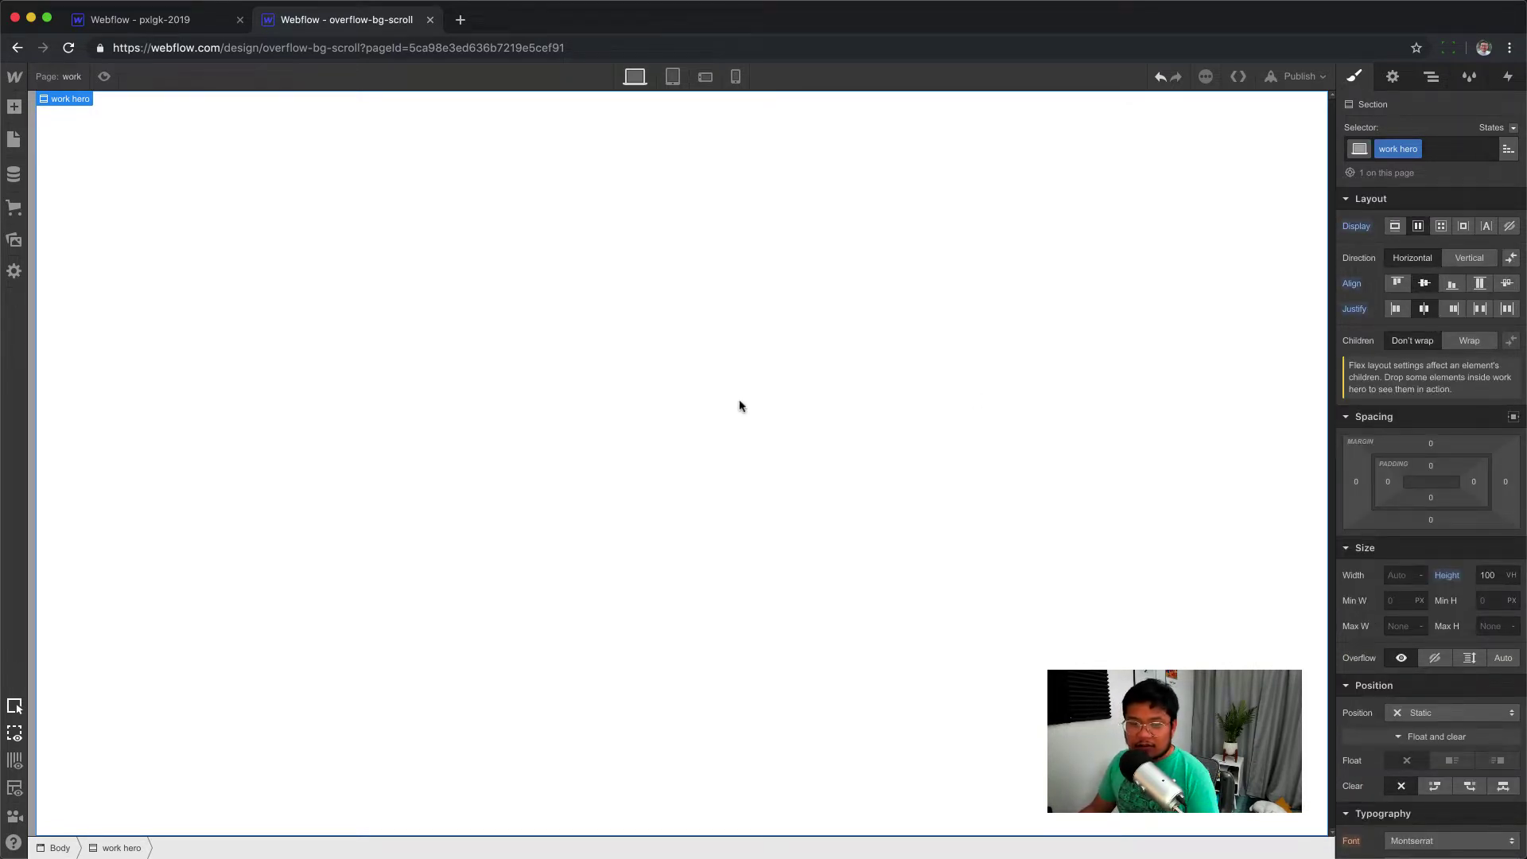
# Add a div block inside the work hero with 75% width and 1180 px max width
pyautogui.press('a')
pyautogui.moveTo(79, 398); pyautogui.dragTo(738, 415)
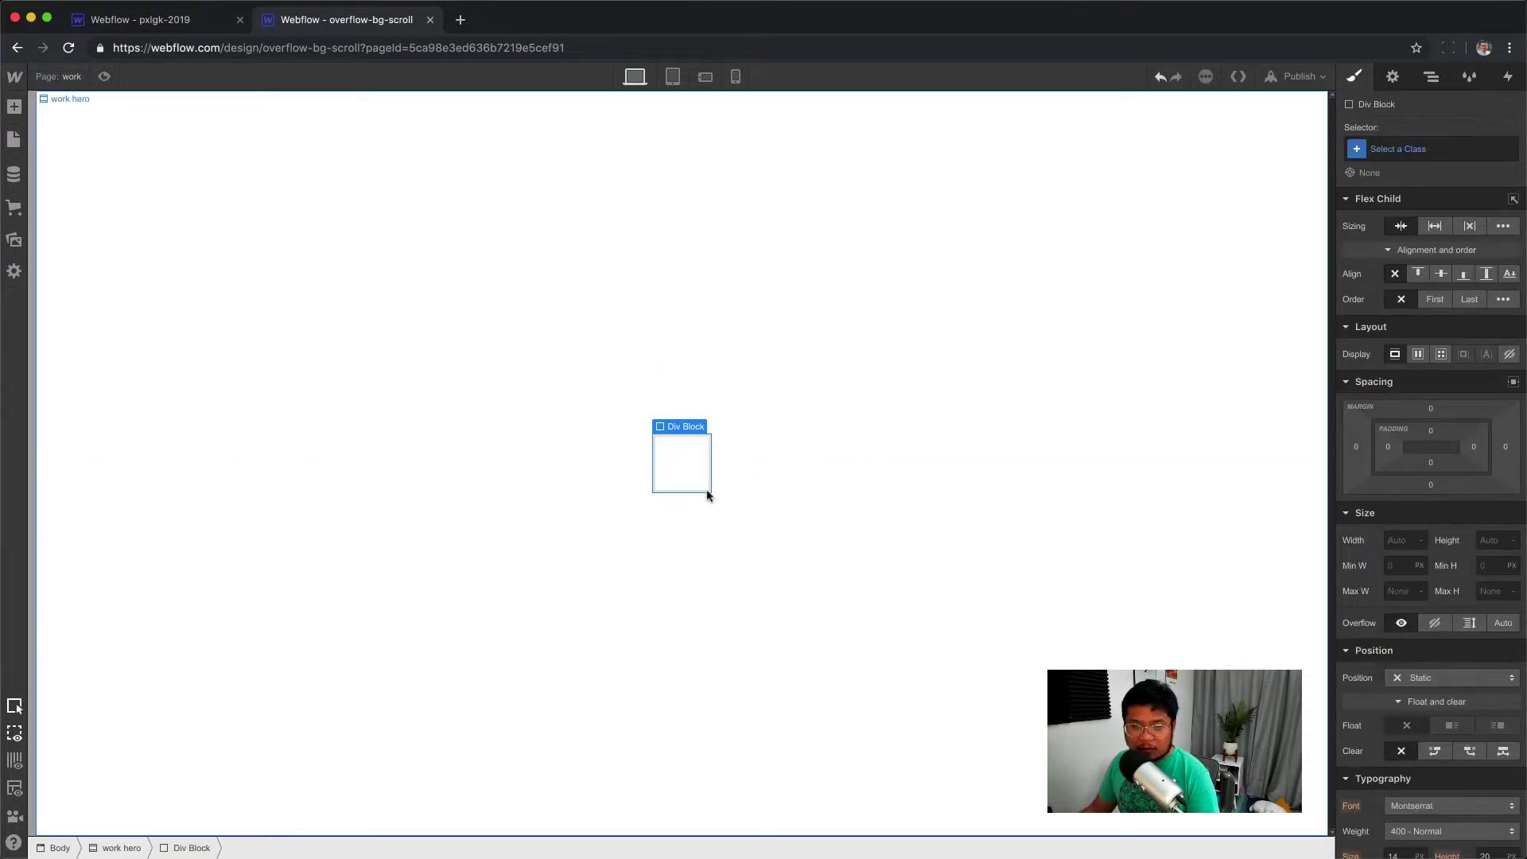
pyautogui.click(1400, 537)
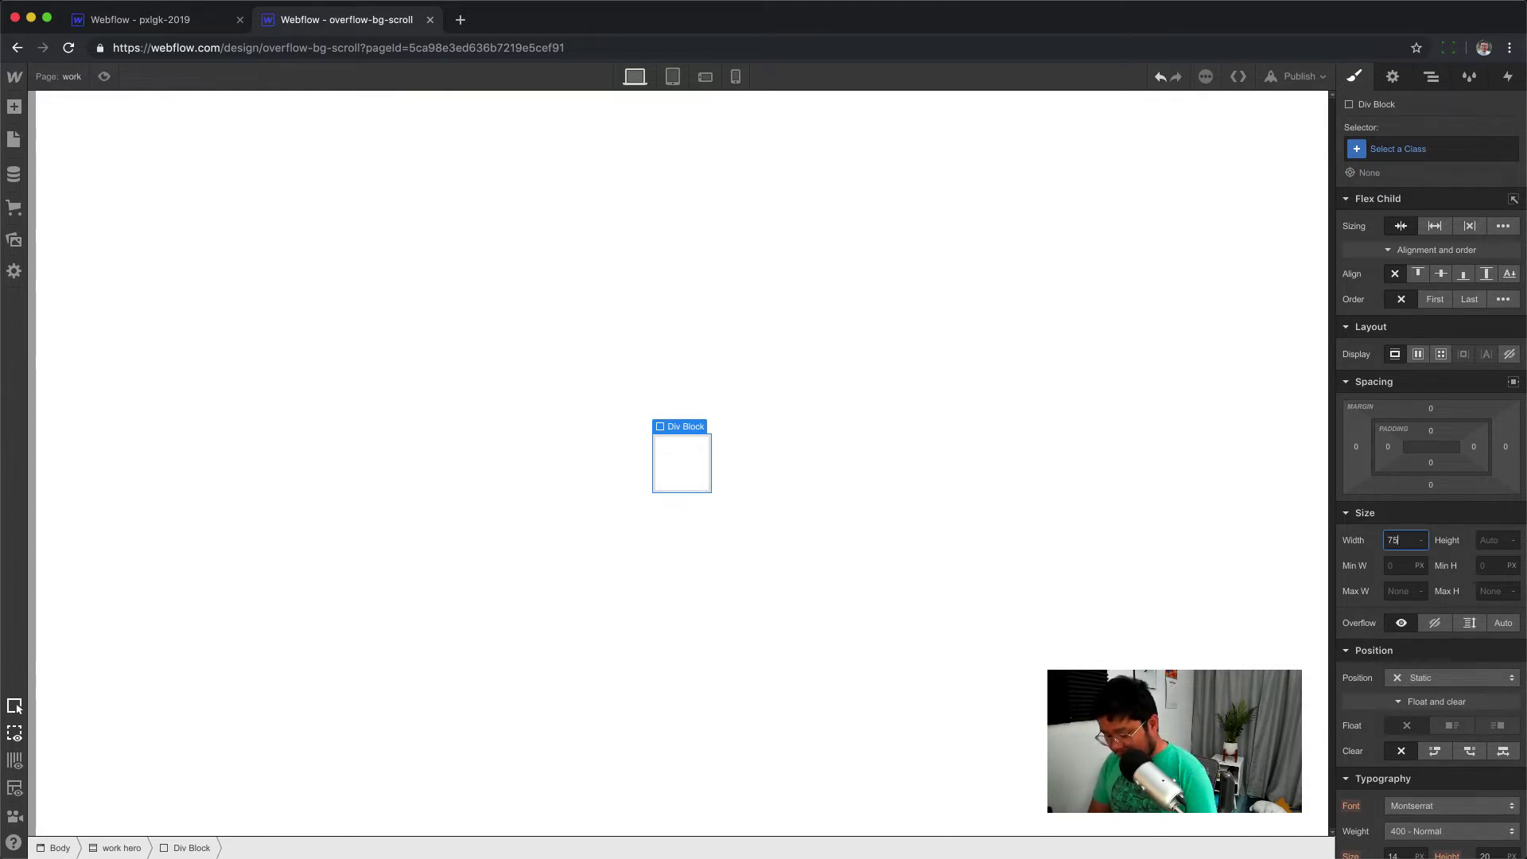
pyautogui.write('75%')
pyautogui.press('Return')
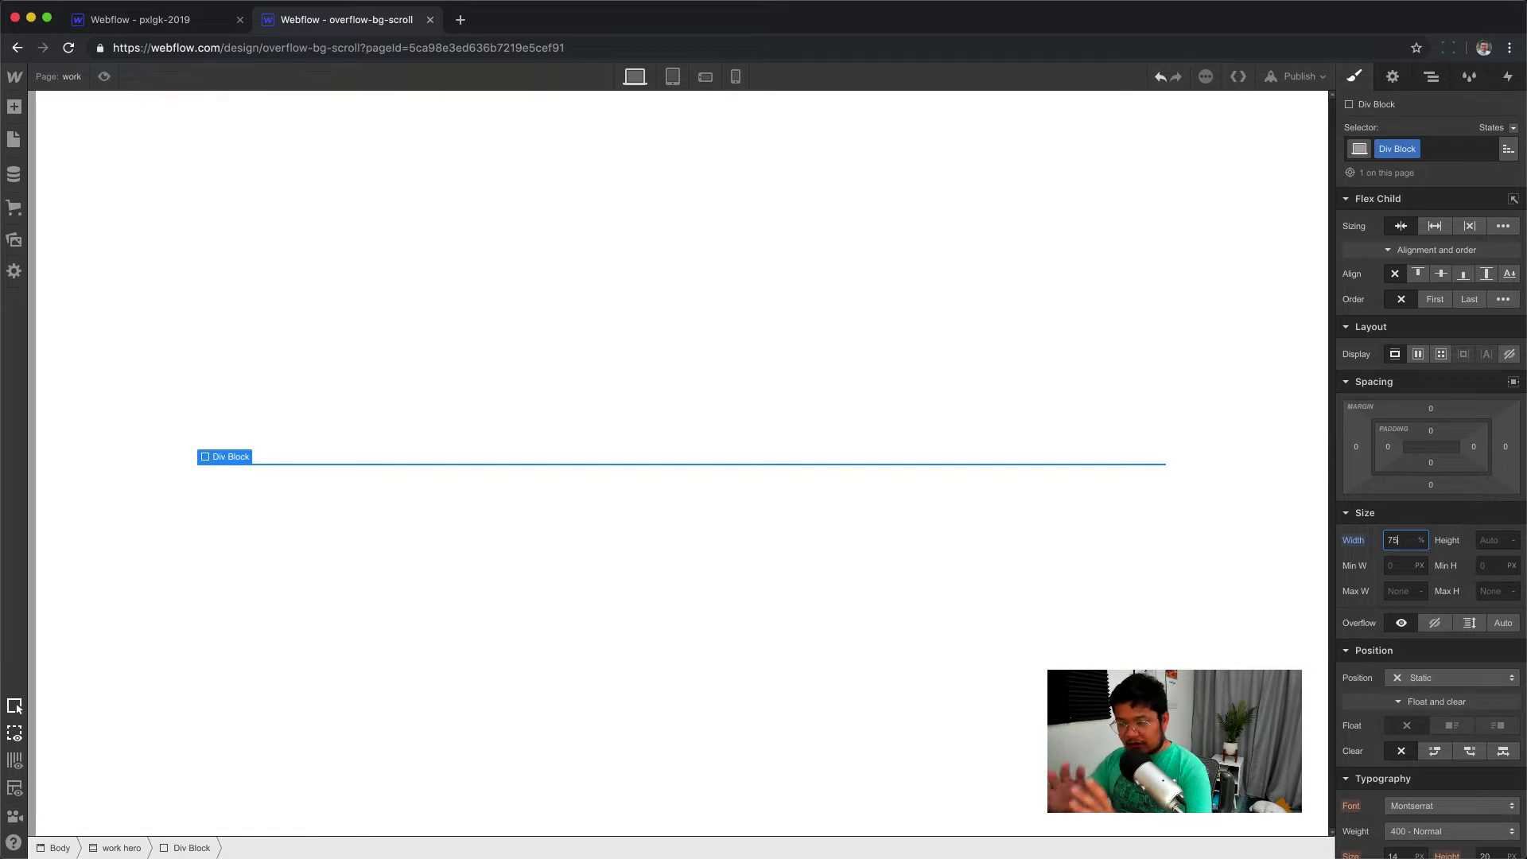
pyautogui.click(1389, 588)
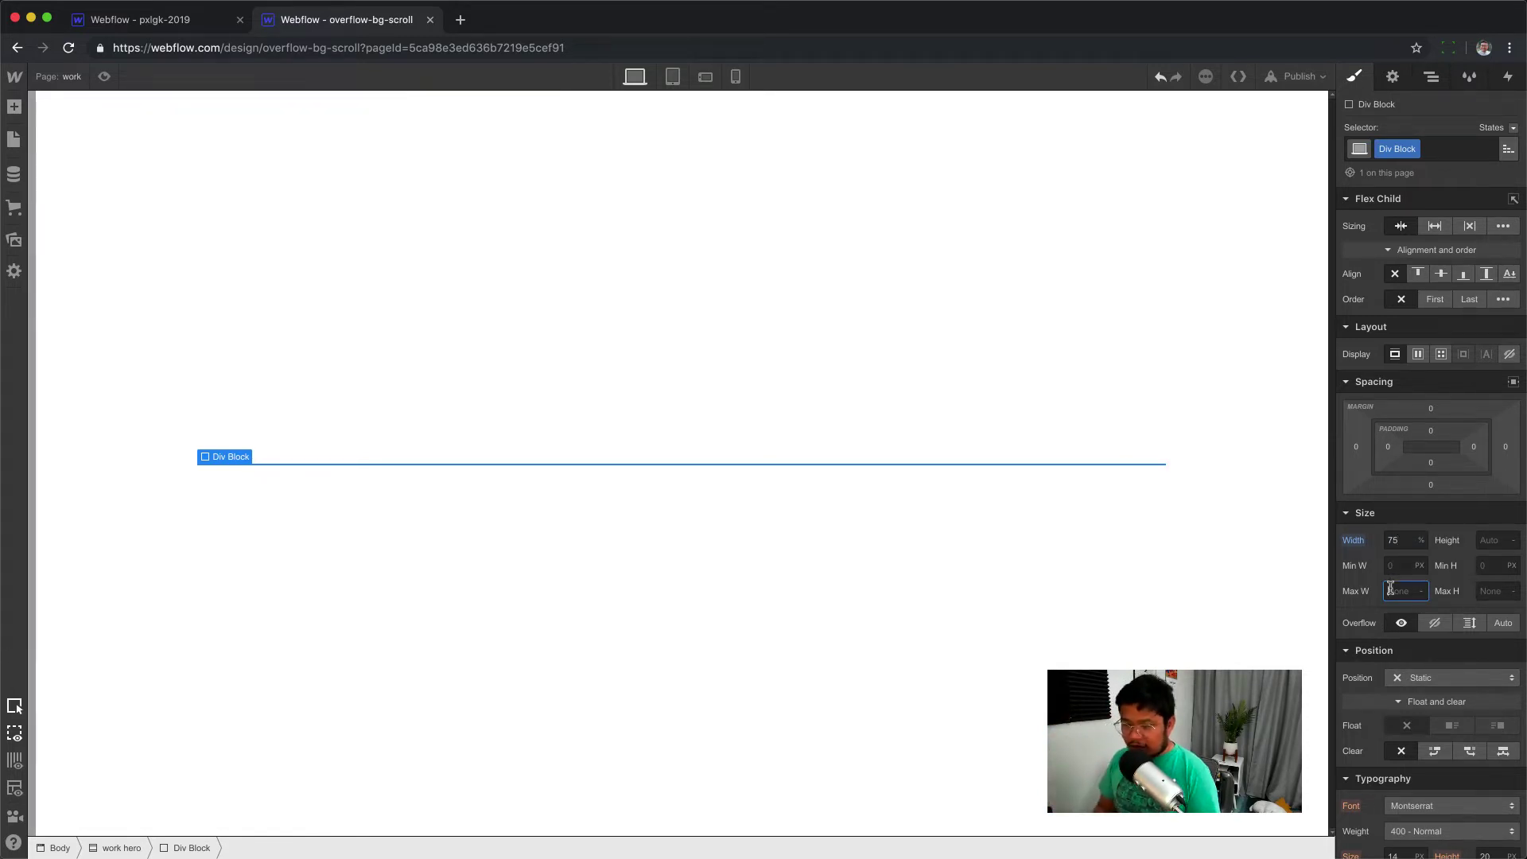
pyautogui.write('1180')
pyautogui.press('Return')
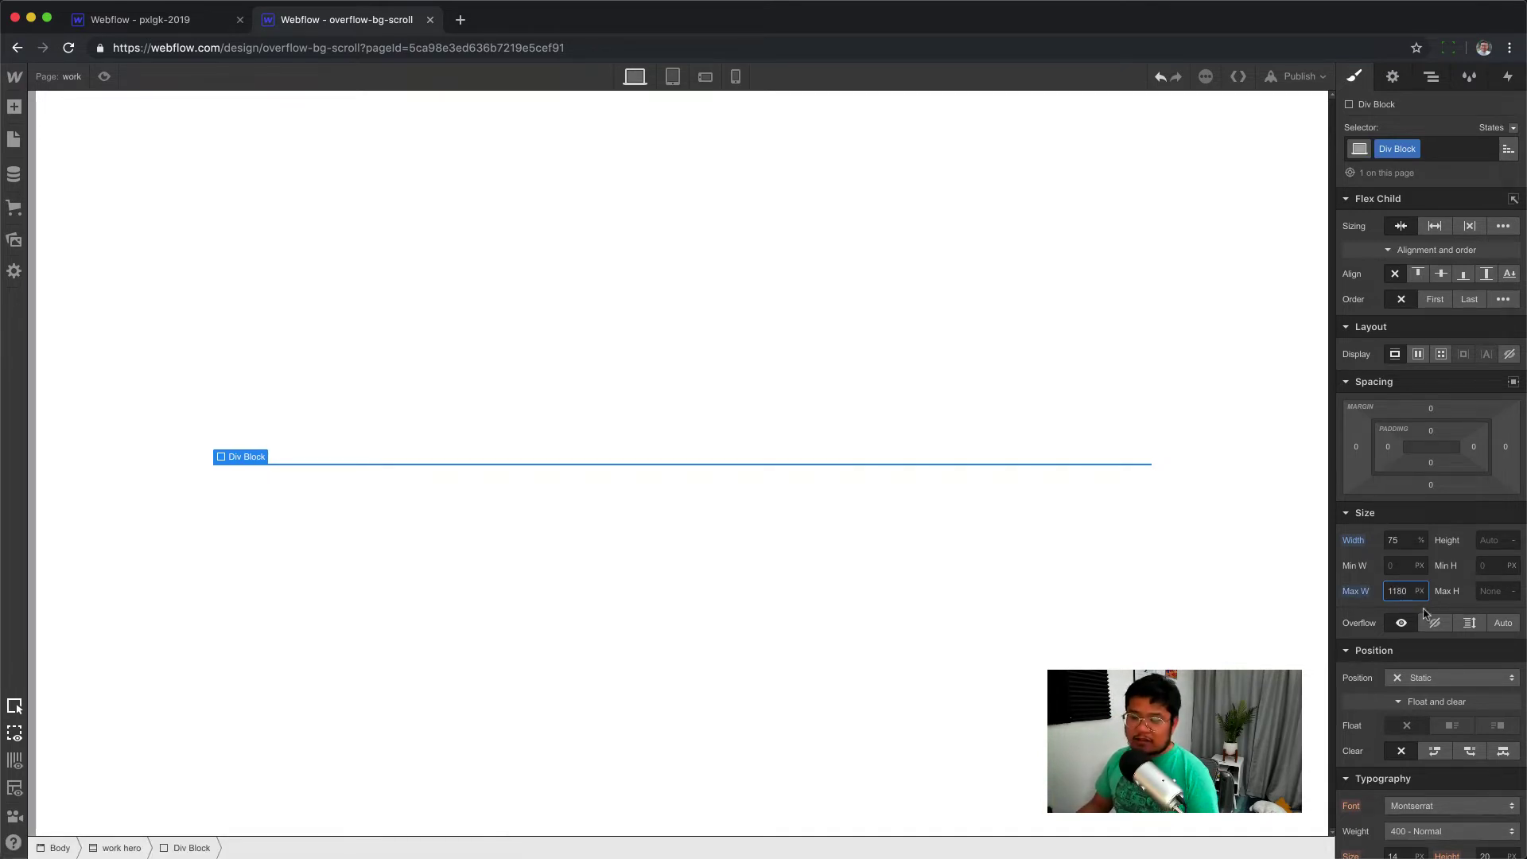
# Rename the div block's class to 'work hero content'
pyautogui.click(249, 460)
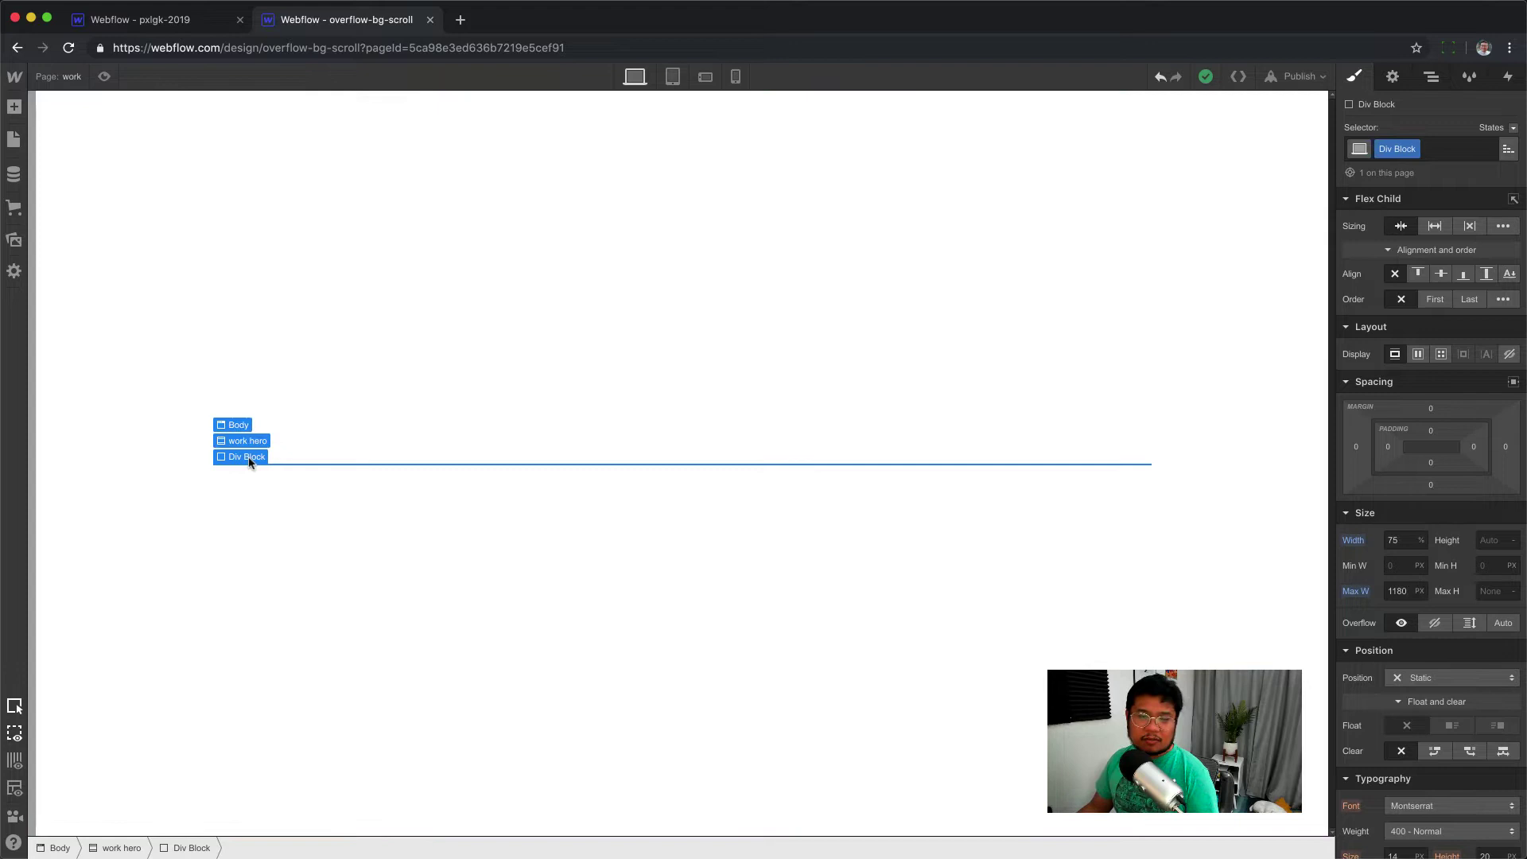
pyautogui.doubleClick(1392, 149)
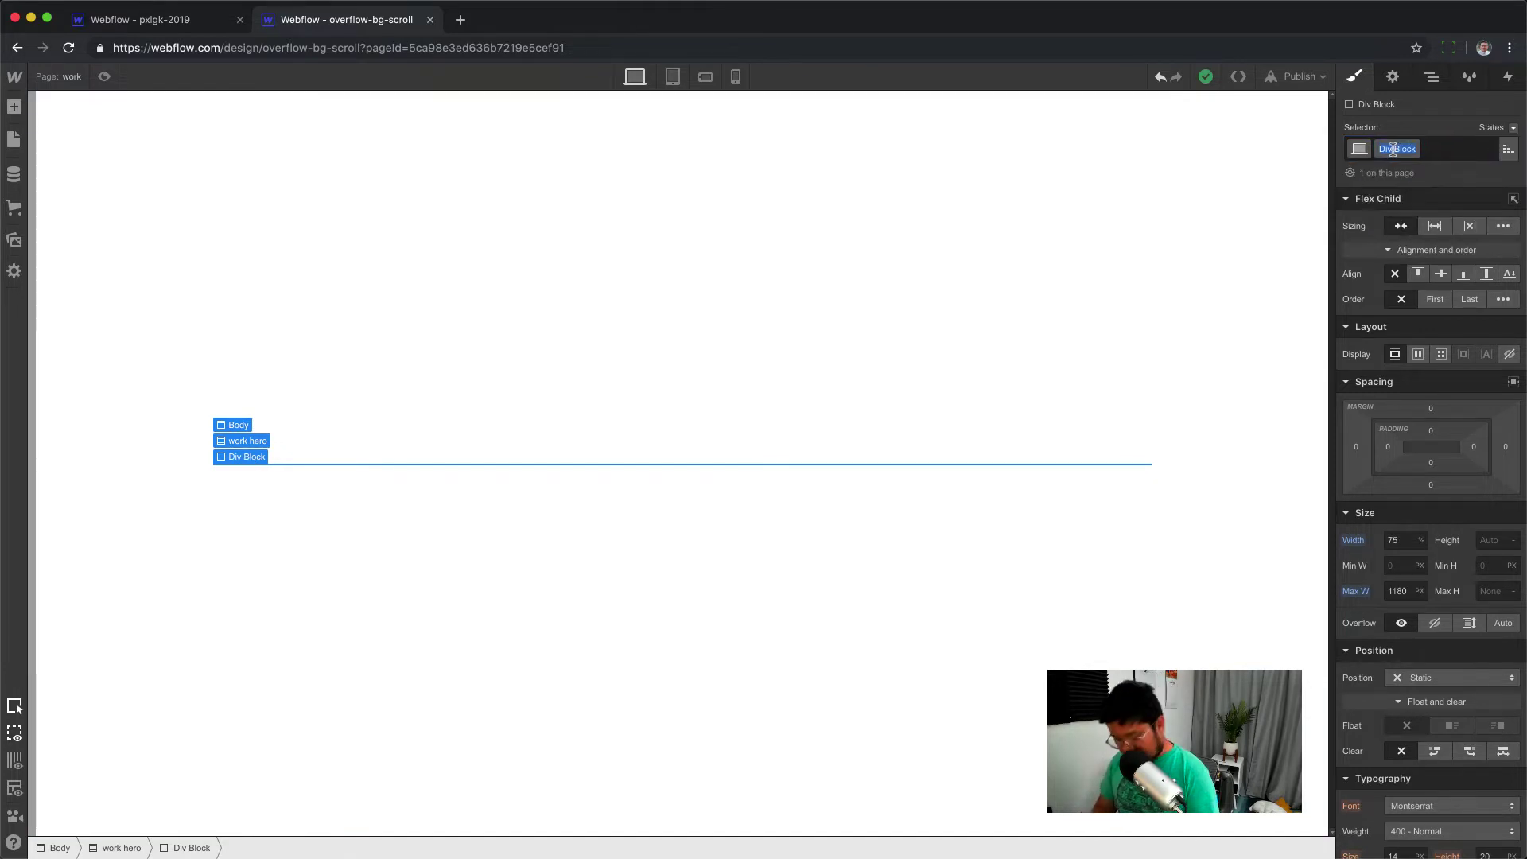
pyautogui.write('wo')
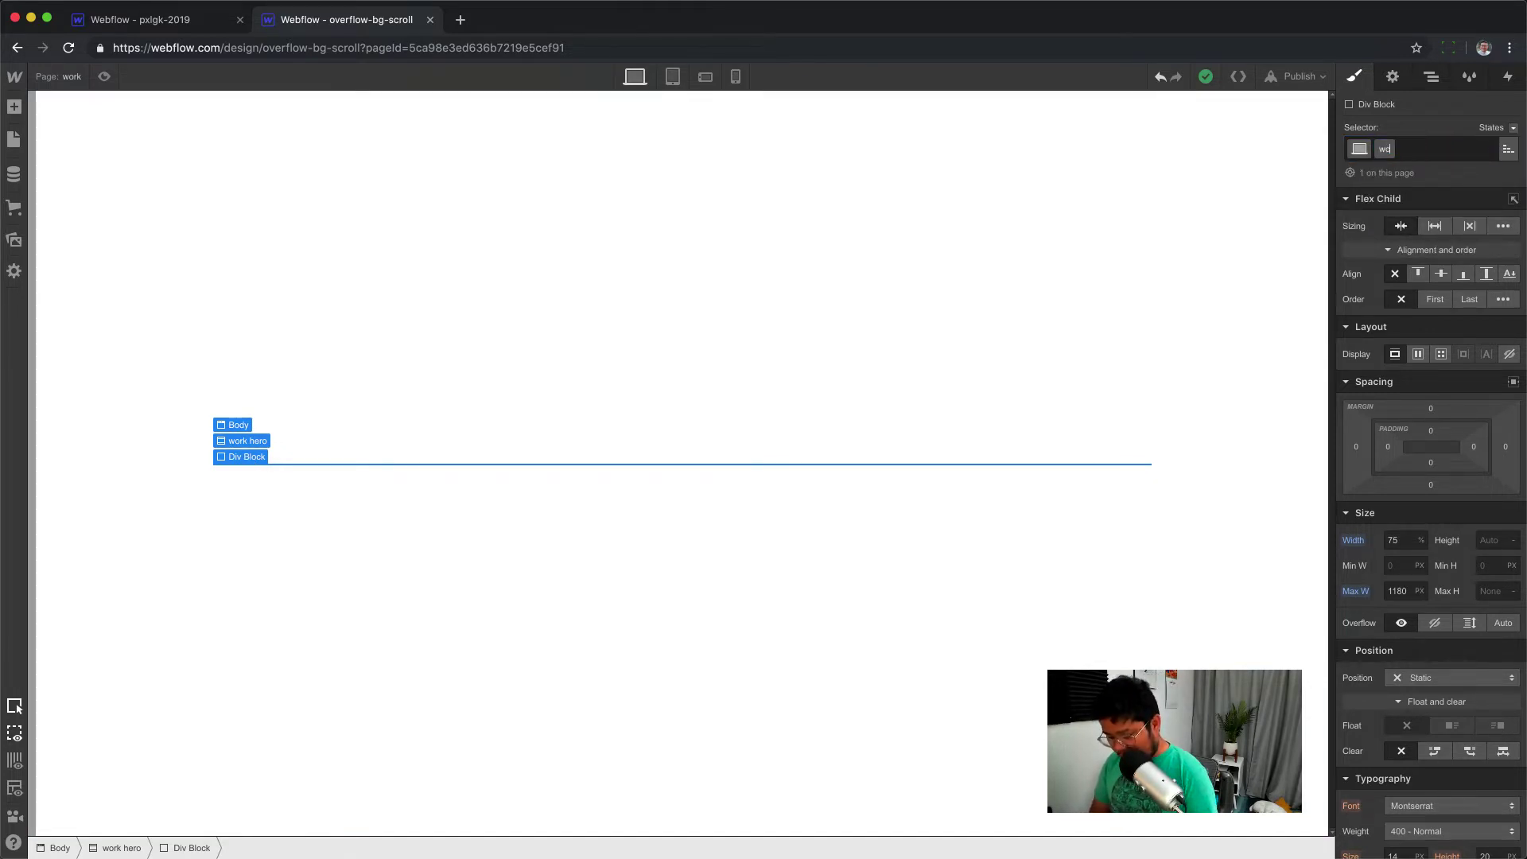
pyautogui.write('rk hero content')
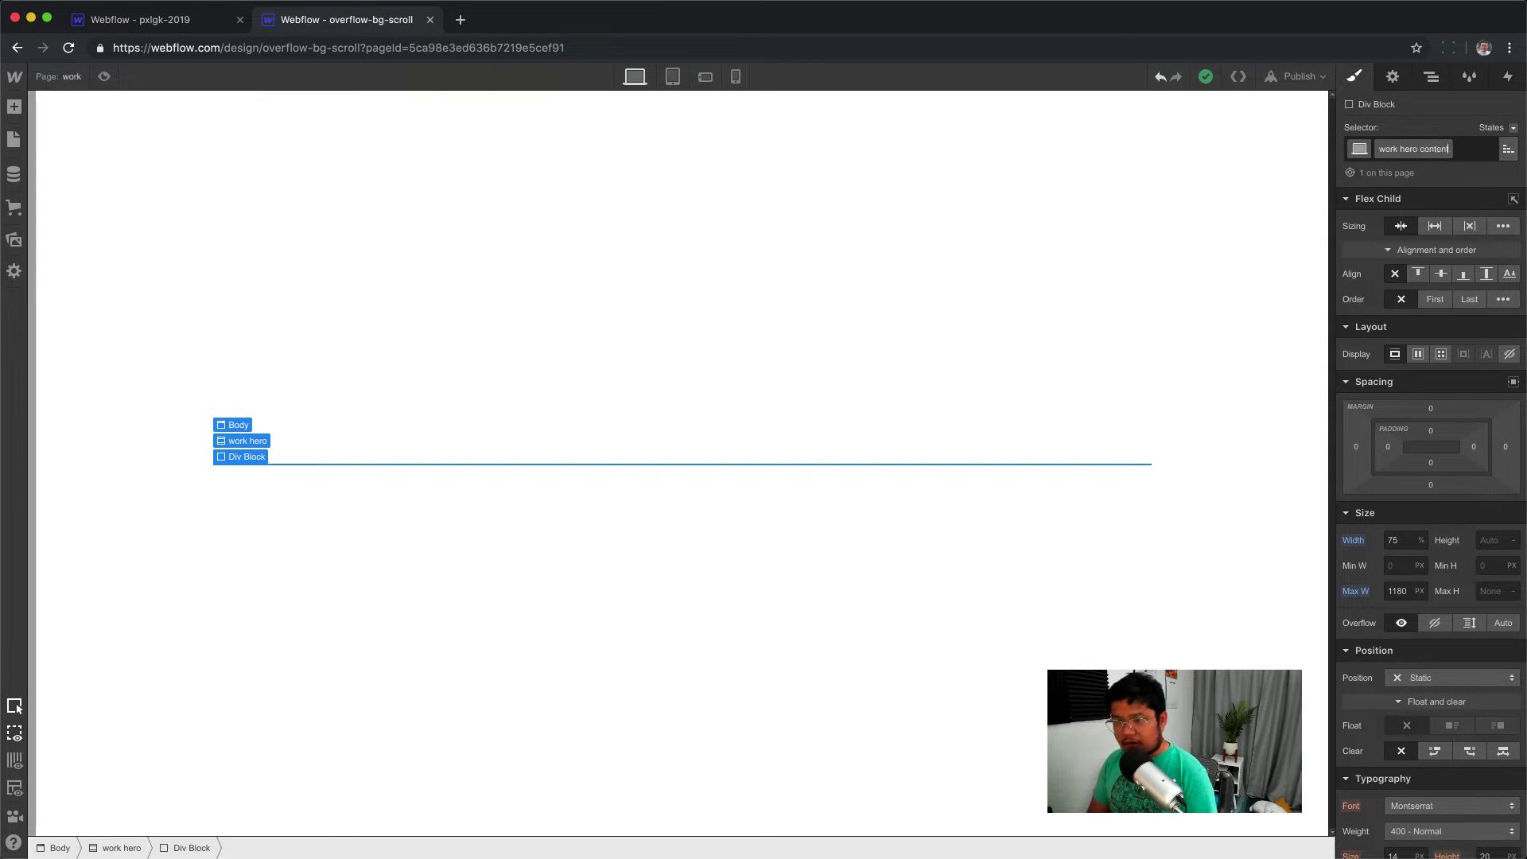
pyautogui.press('Return')
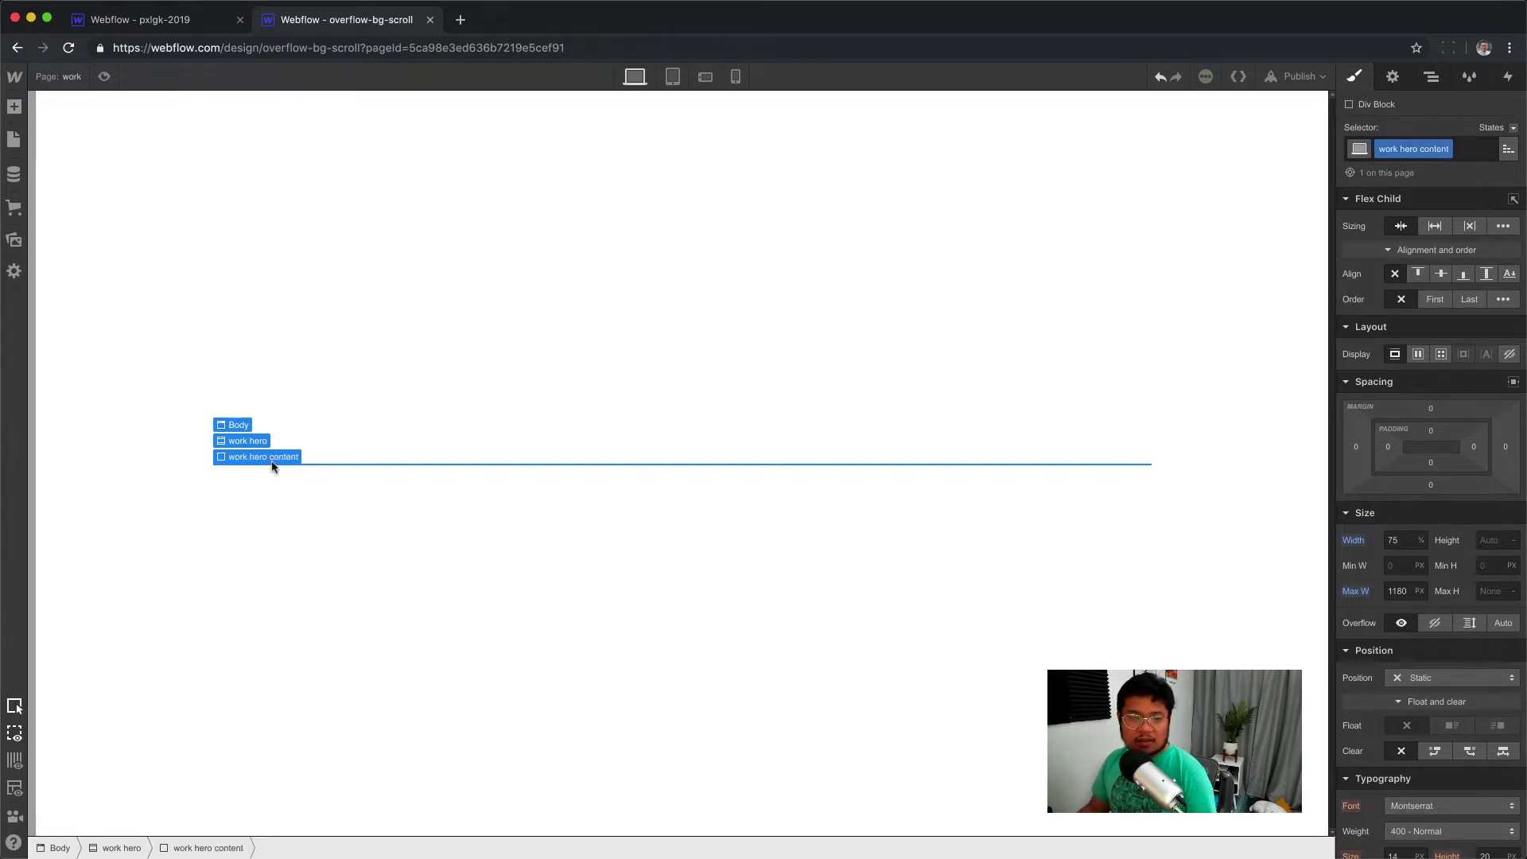
# Add a heading reading 'BG Scroll effect' inside work hero content
pyautogui.press('a')
pyautogui.moveTo(66, 557); pyautogui.dragTo(391, 493)
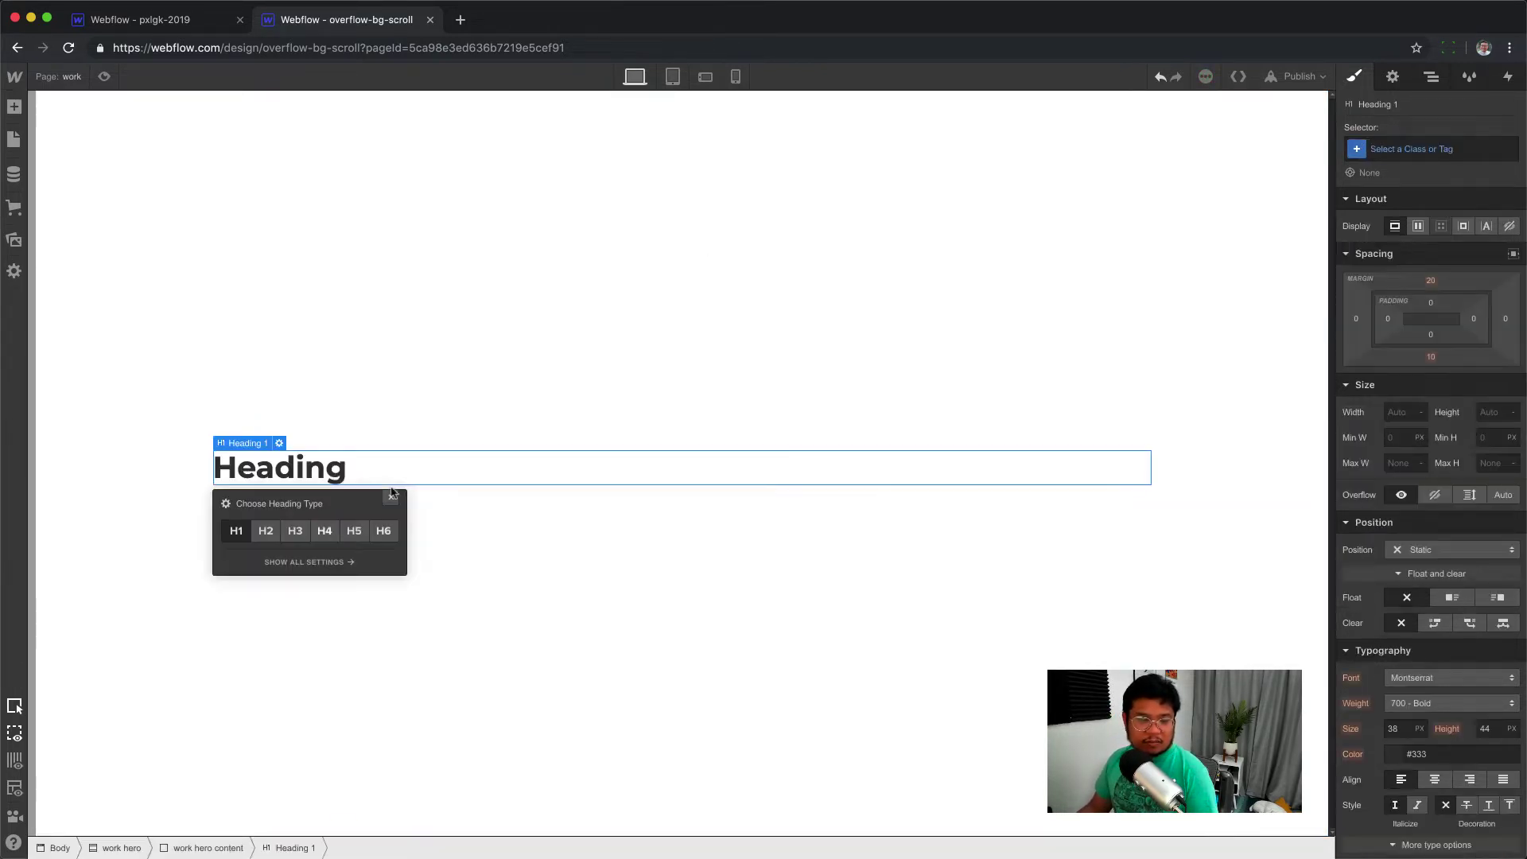
pyautogui.doubleClick(332, 475)
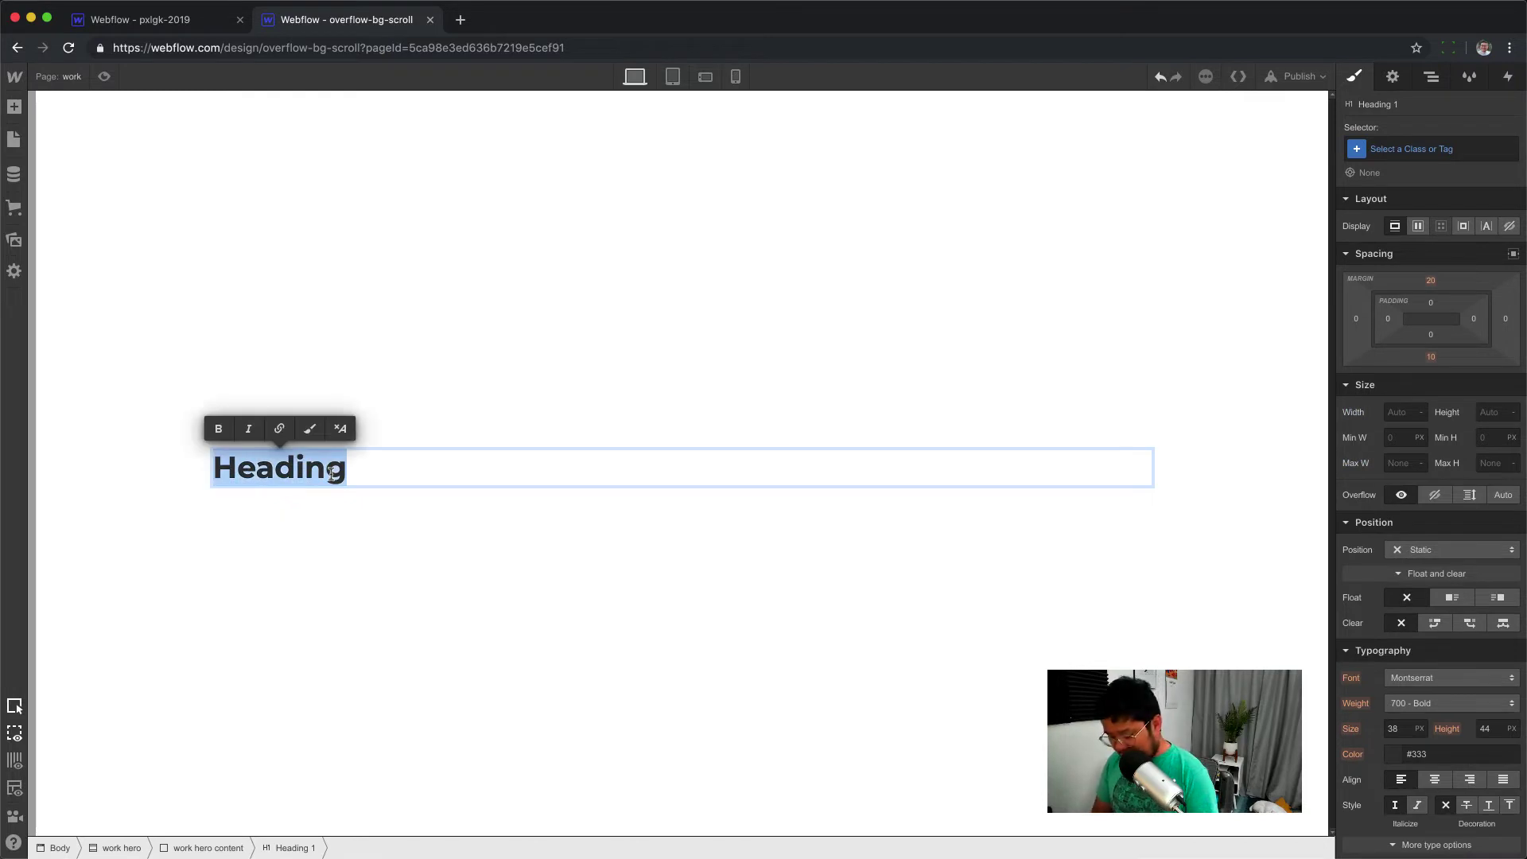
pyautogui.write('BG SCrol')
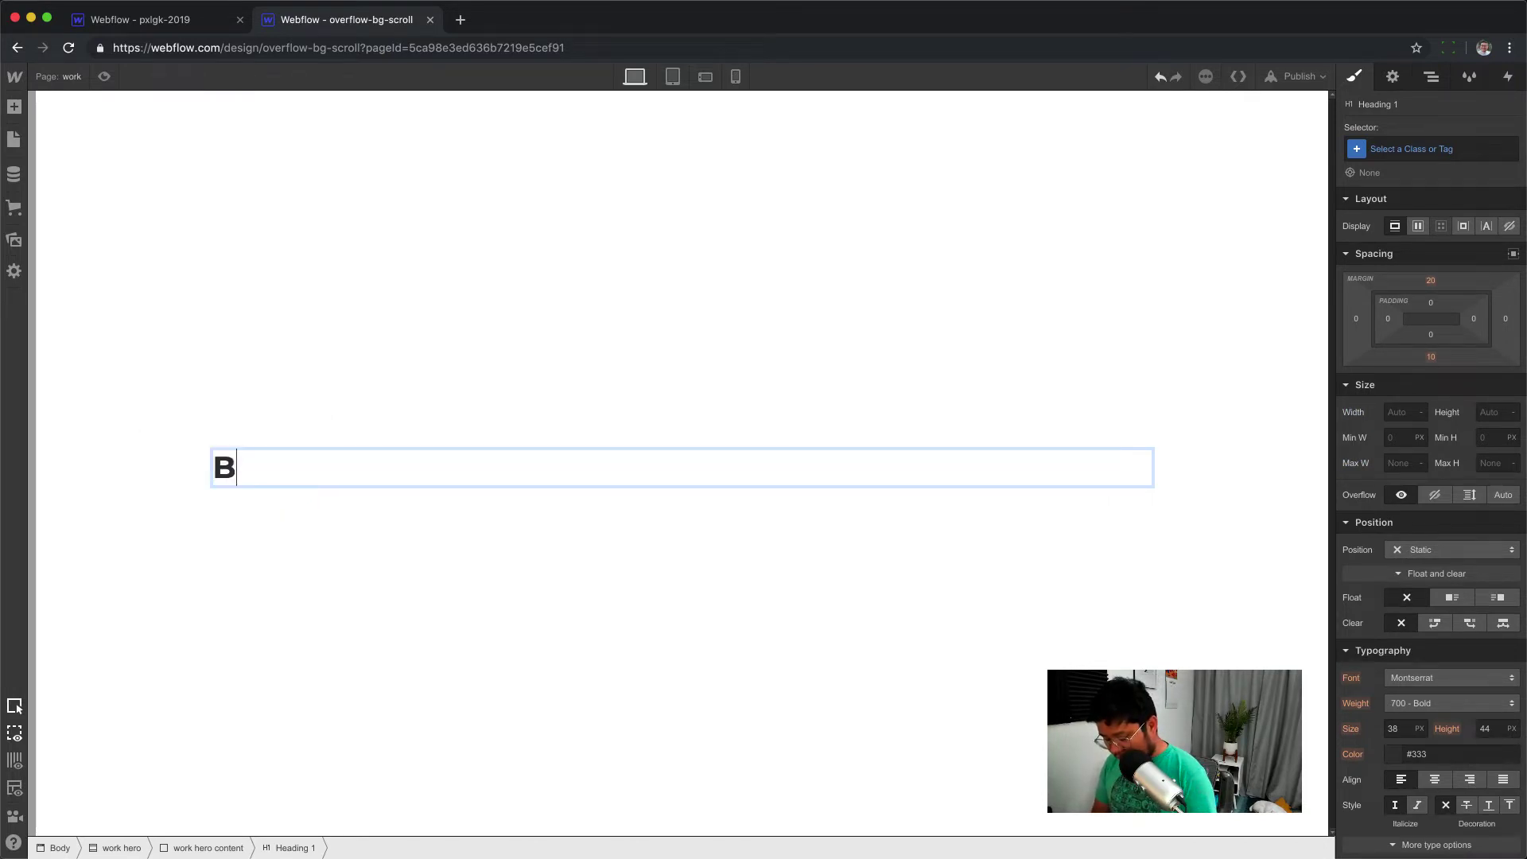
pyautogui.press('BackSpace')
pyautogui.press('BackSpace')
pyautogui.press('BackSpace')
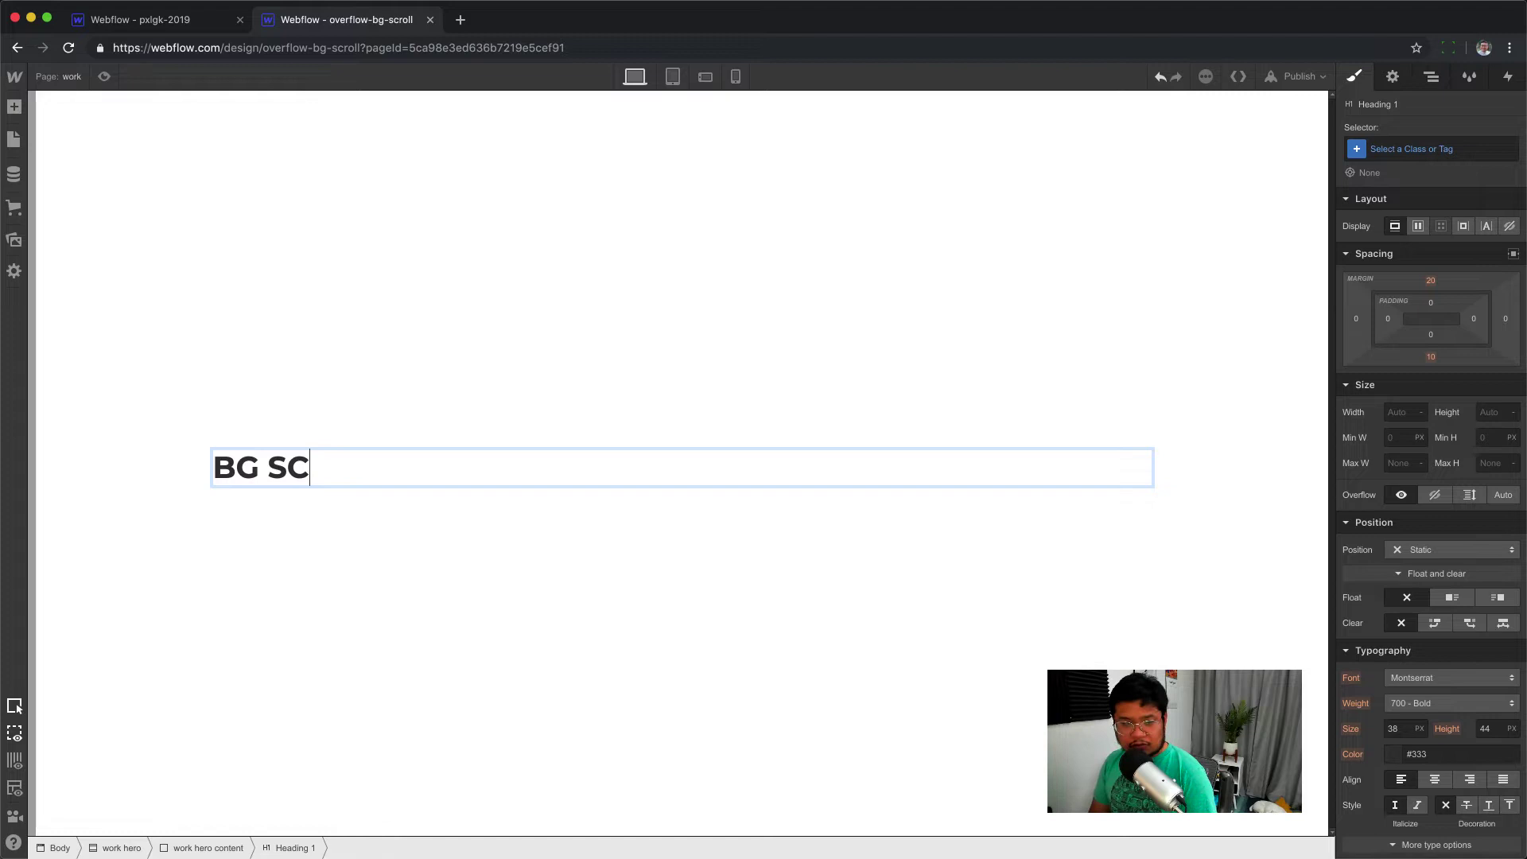
pyautogui.press('BackSpace')
pyautogui.write('r')
pyautogui.press('BackSpace')
pyautogui.write('croll effect')
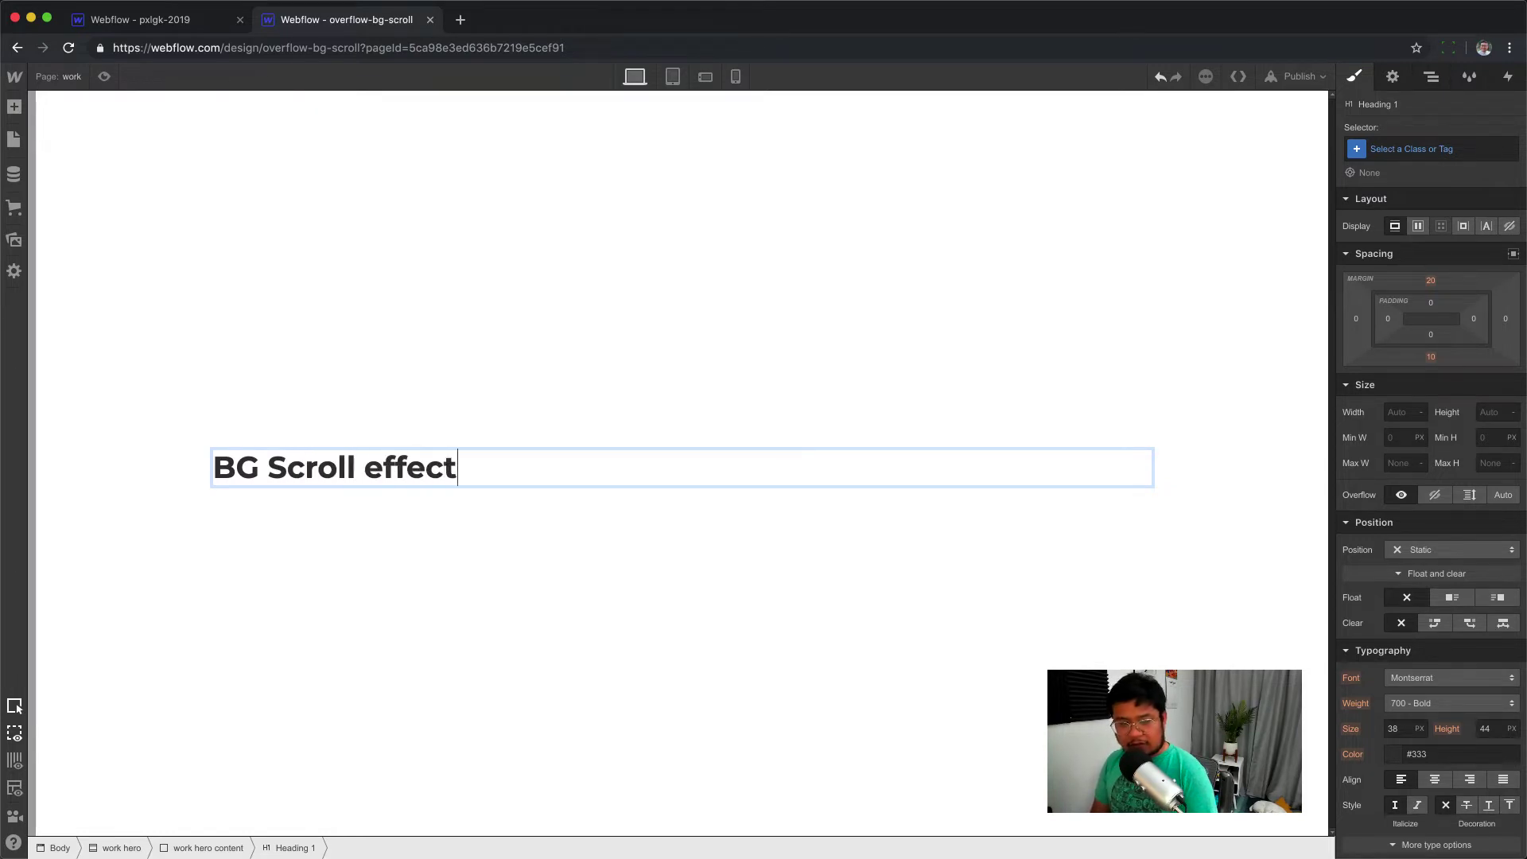
pyautogui.press('Escape')
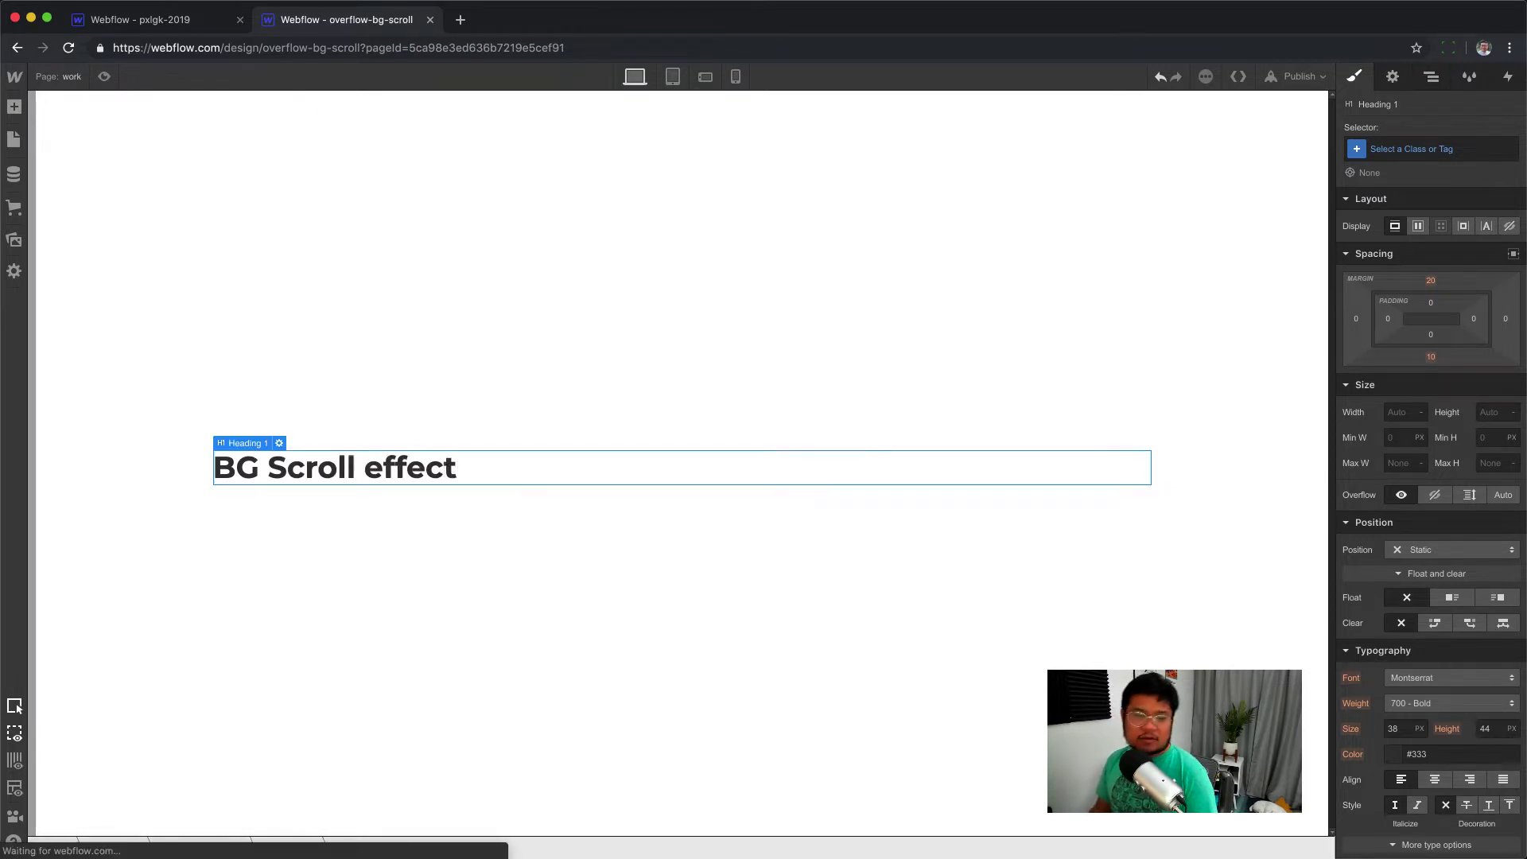
# Add a button below the heading labelled 'Start scrolling', then select the work hero section
pyautogui.press('a')
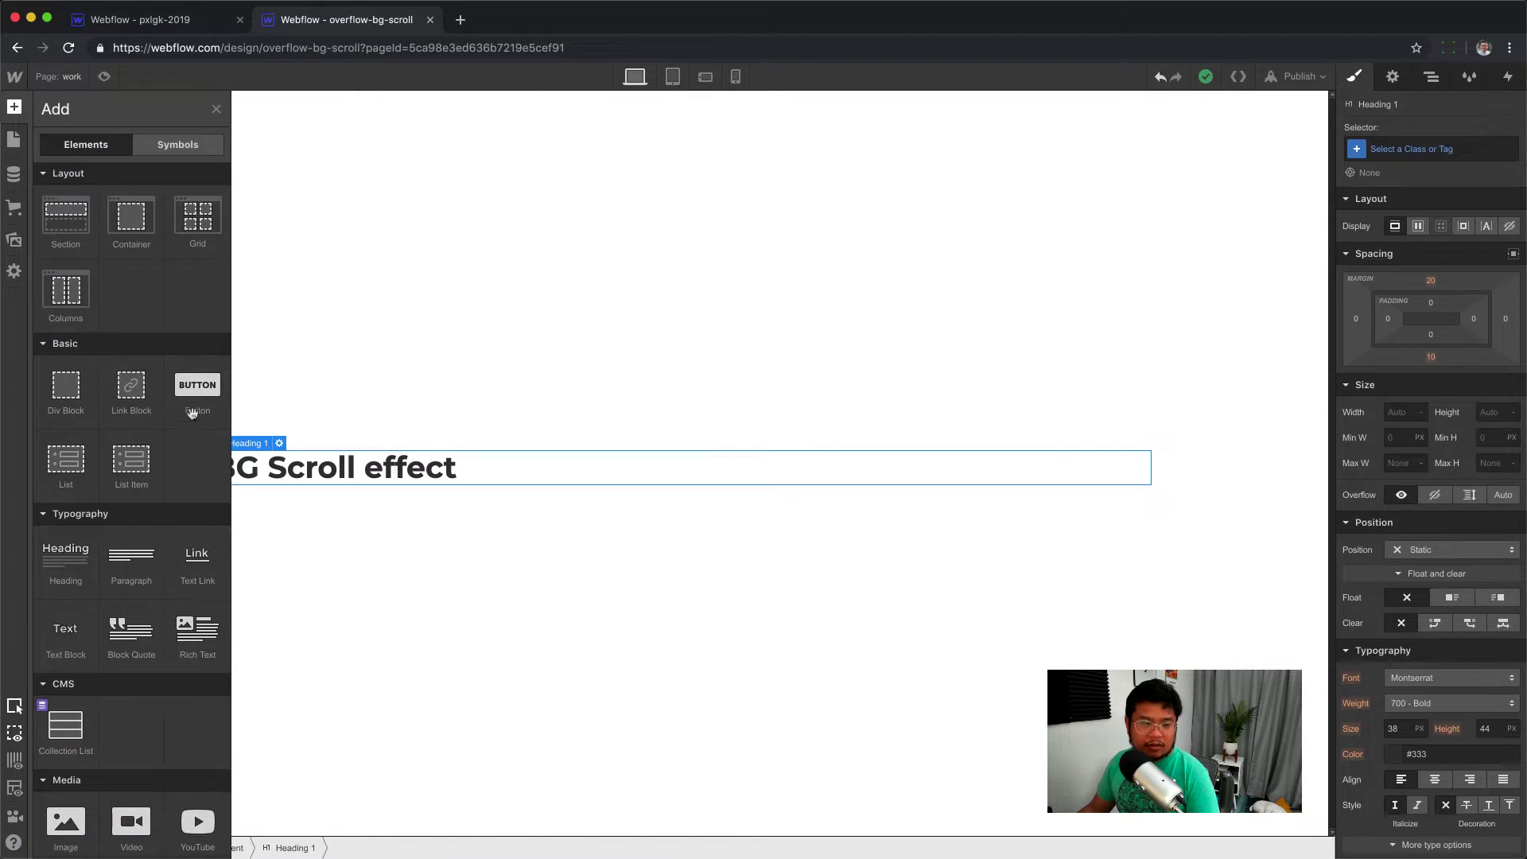
pyautogui.moveTo(191, 413); pyautogui.dragTo(463, 477)
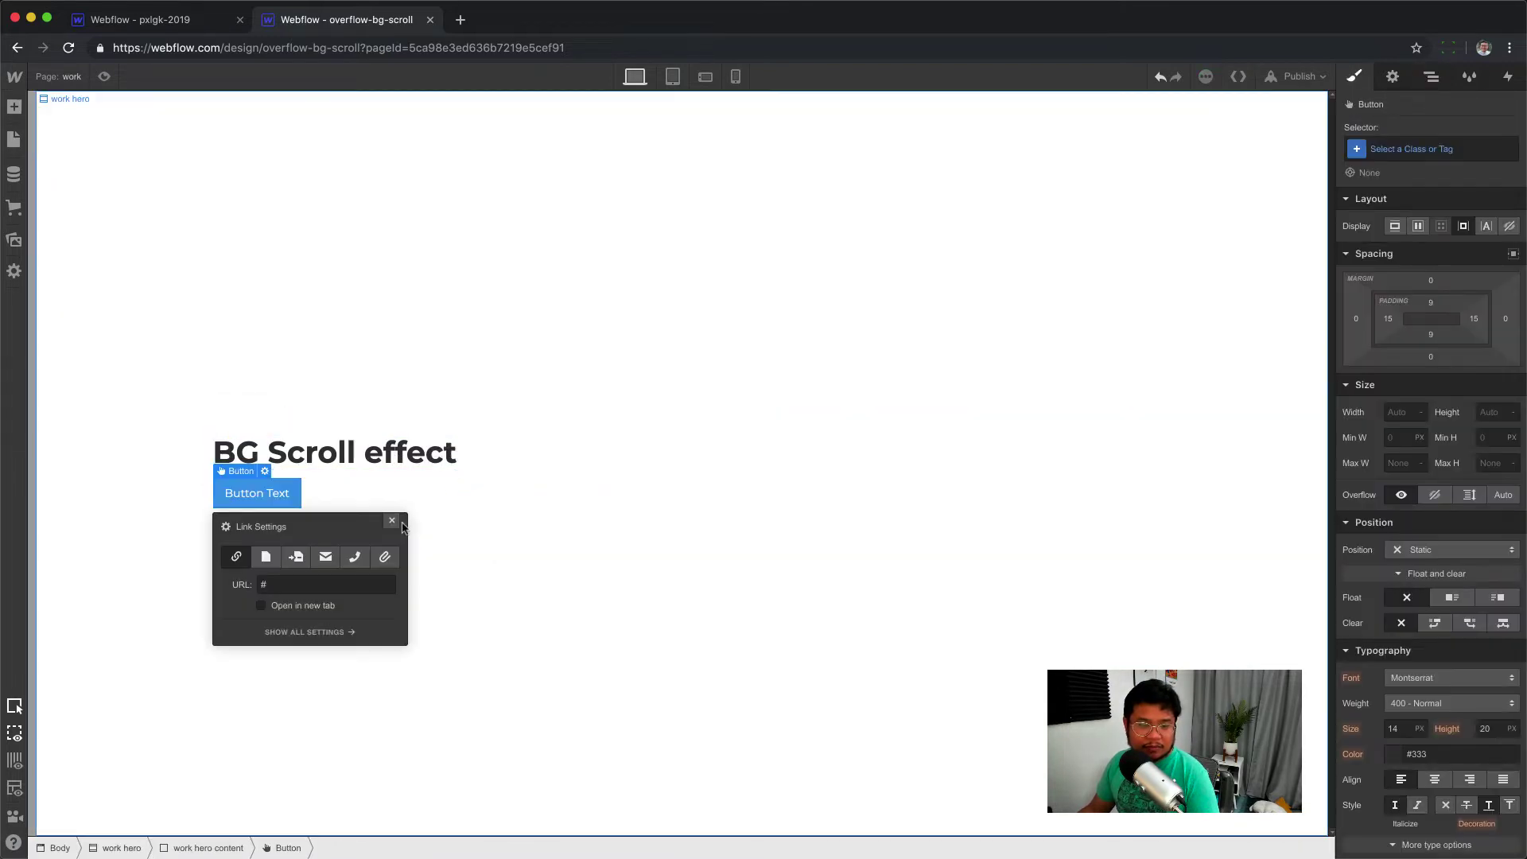
pyautogui.click(392, 522)
pyautogui.doubleClick(266, 493)
pyautogui.press('super+a')
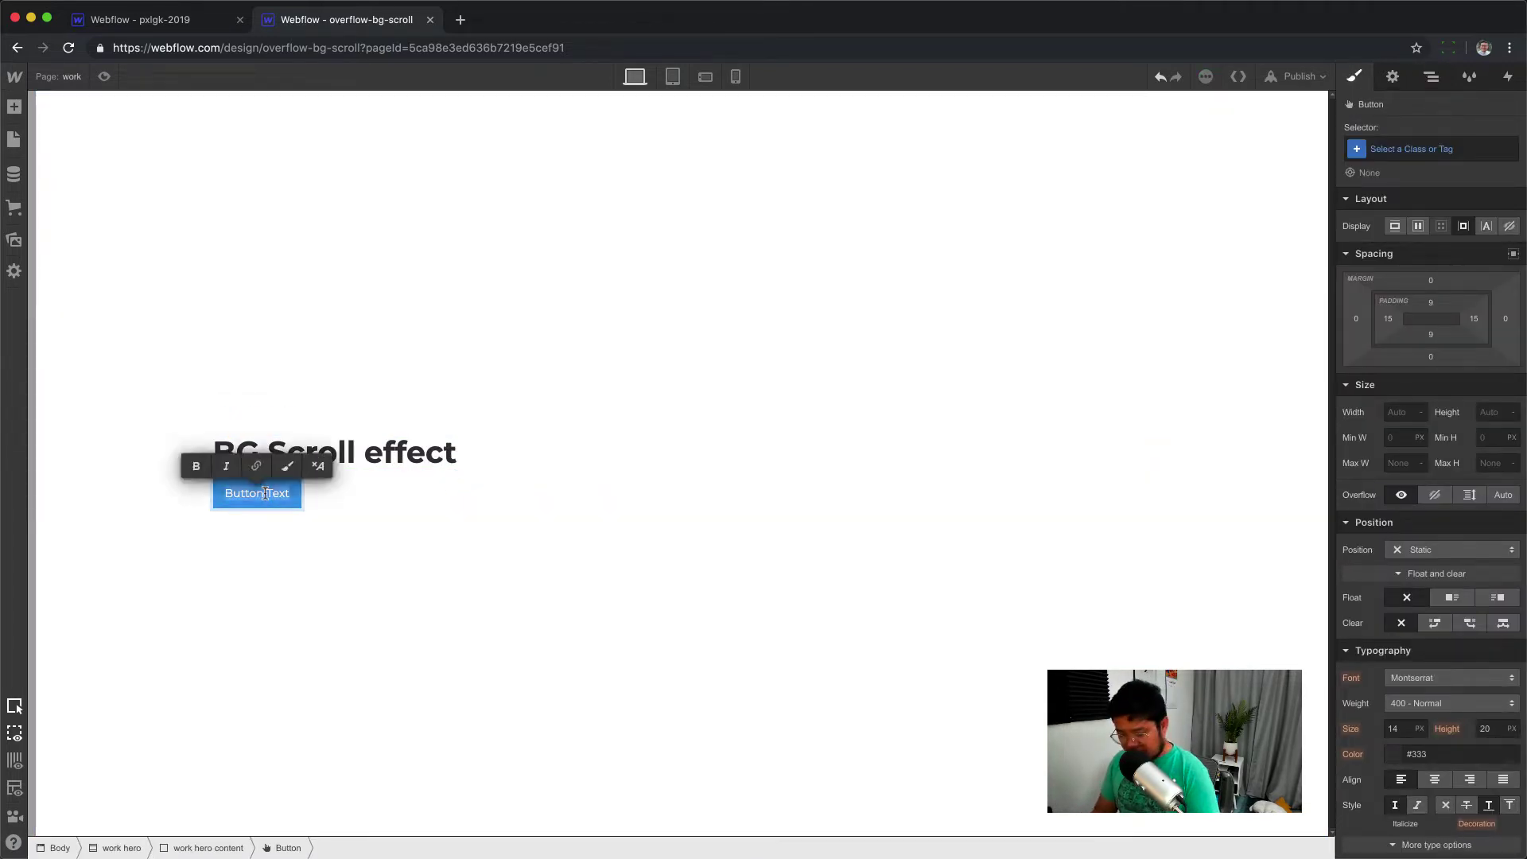
pyautogui.write('Start scroll')
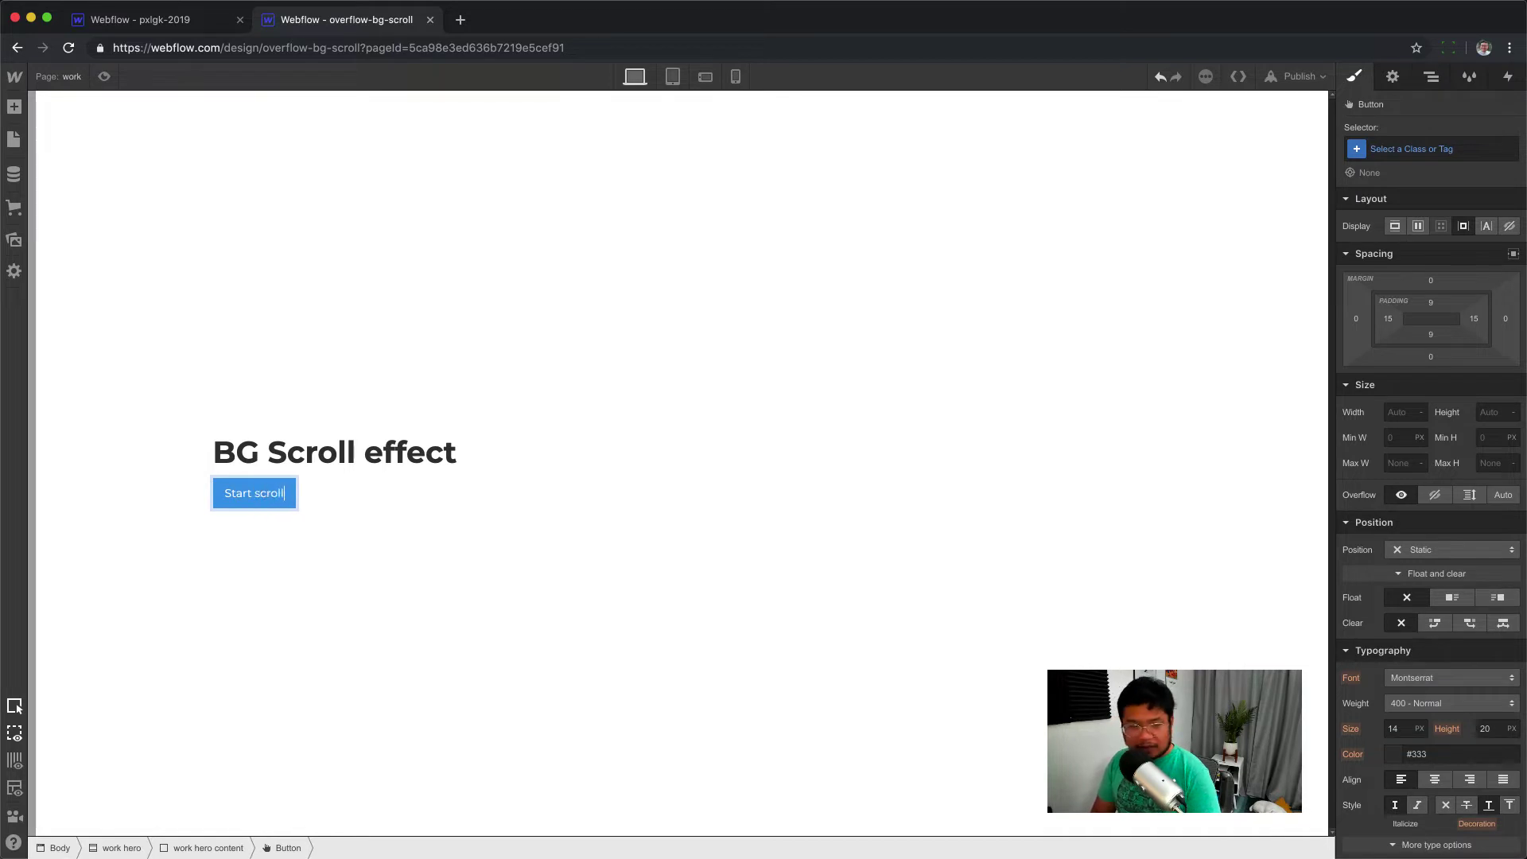
pyautogui.write('ing')
pyautogui.press('Escape')
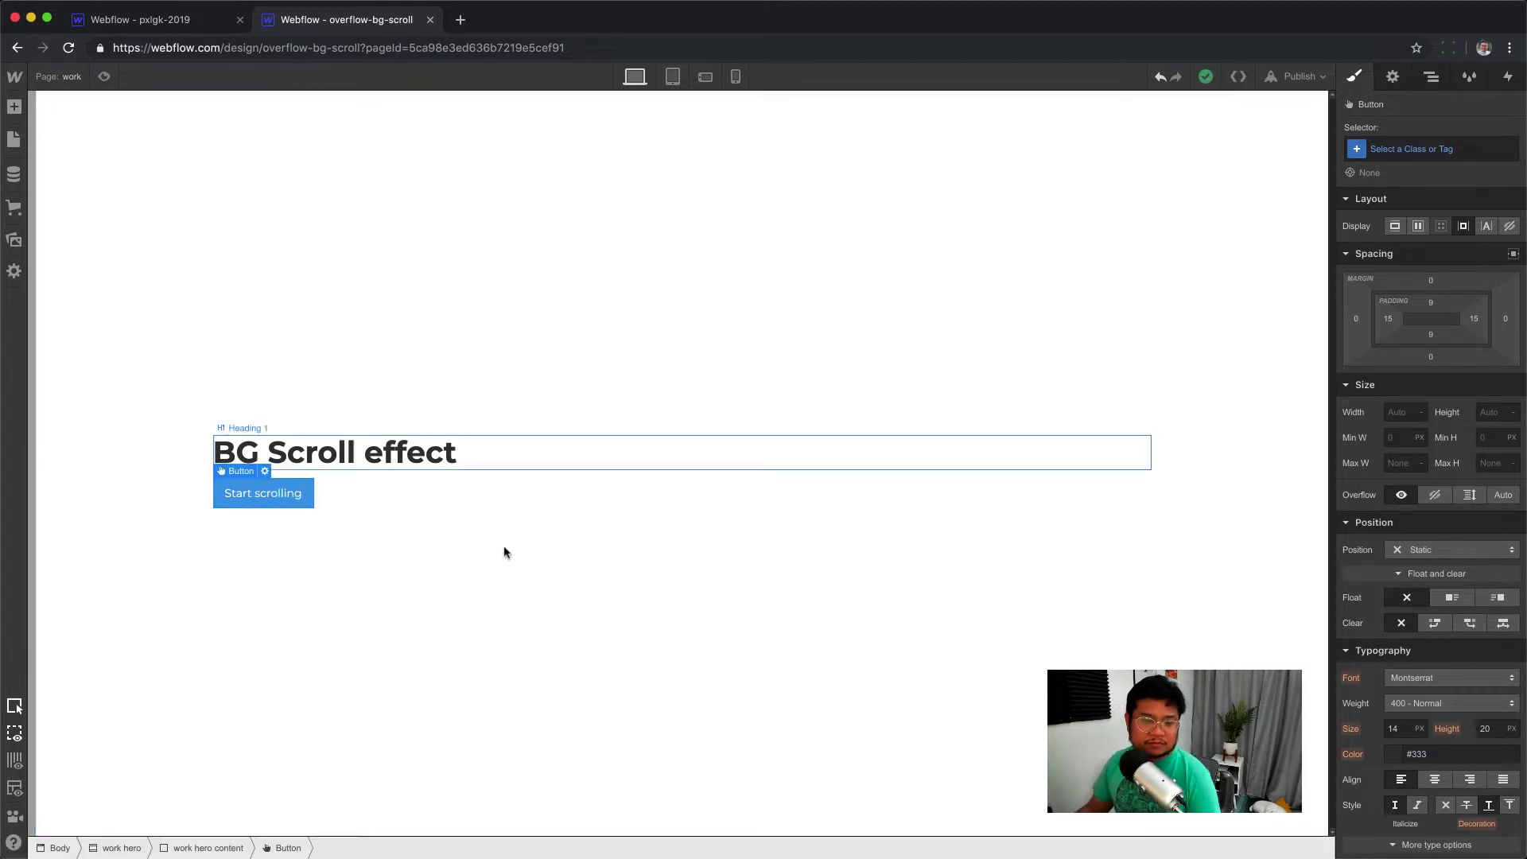
pyautogui.click(611, 608)
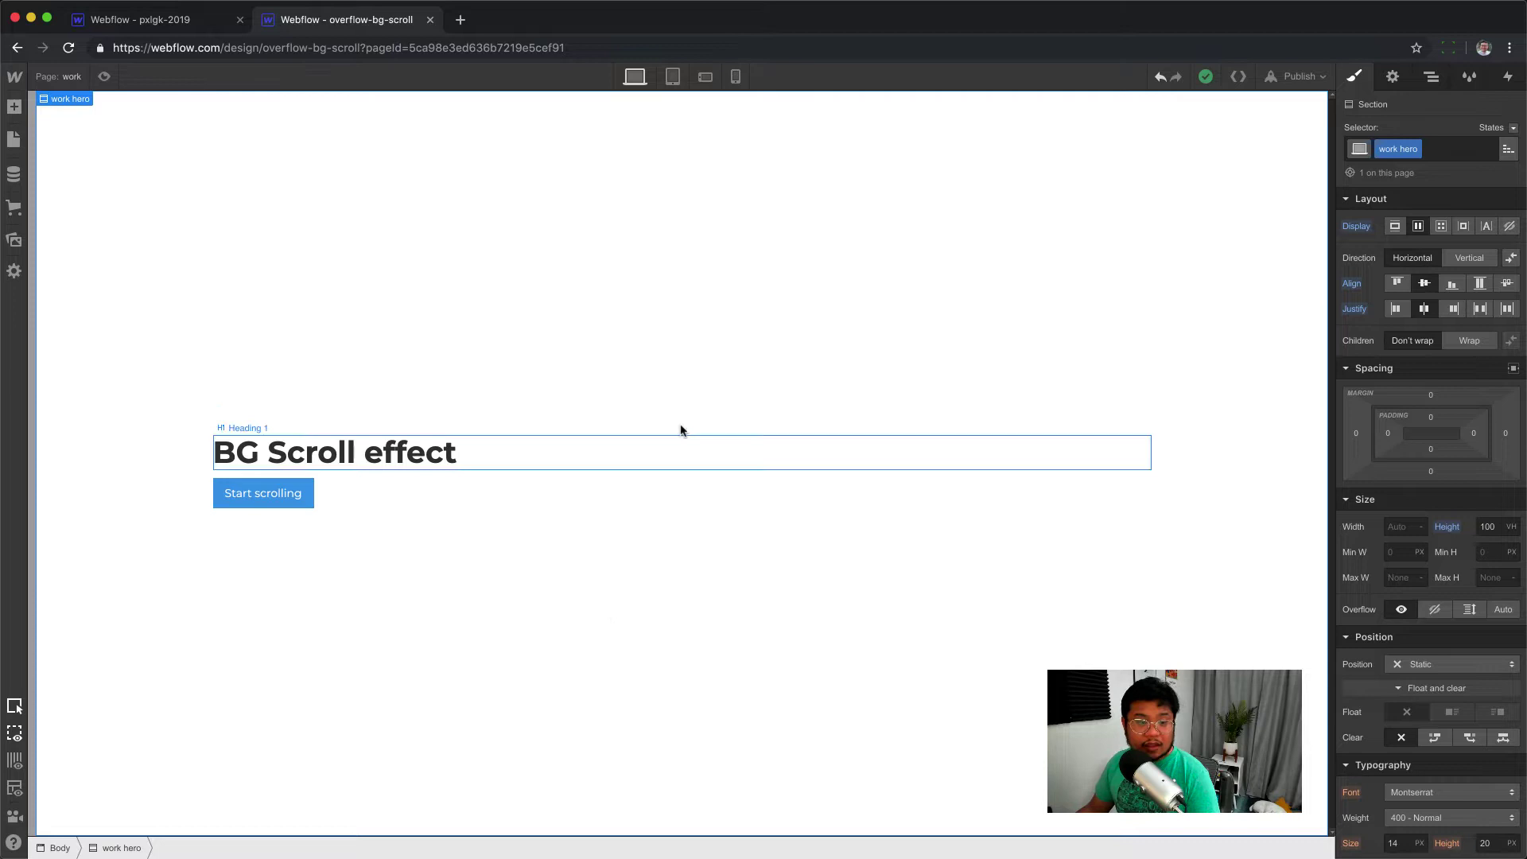
# Add a new section below the hero with a class named 'work row'
pyautogui.press('a')
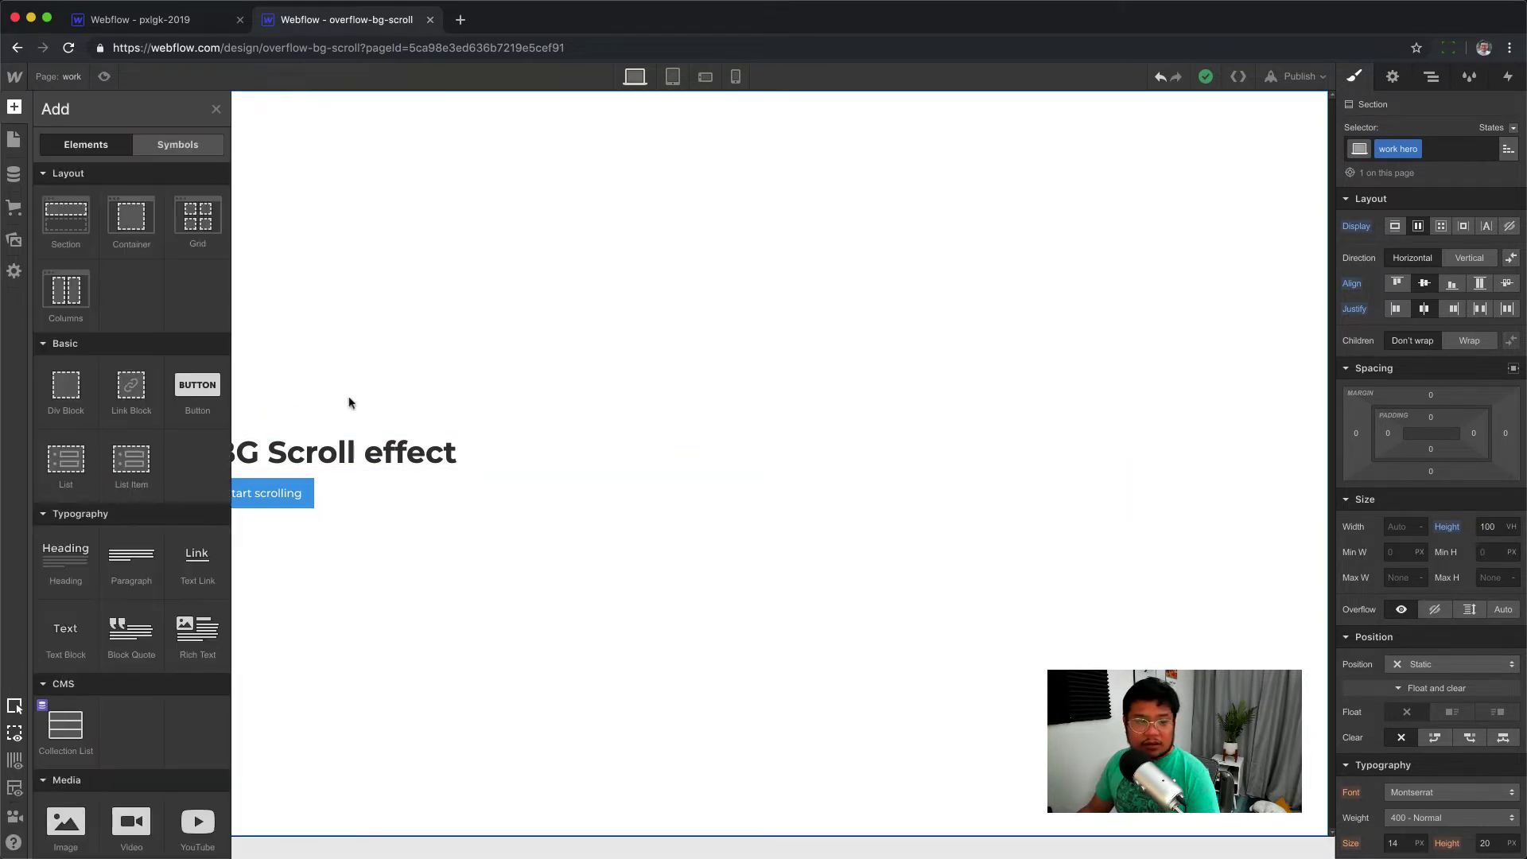
pyautogui.moveTo(66, 214); pyautogui.dragTo(1378, 237)
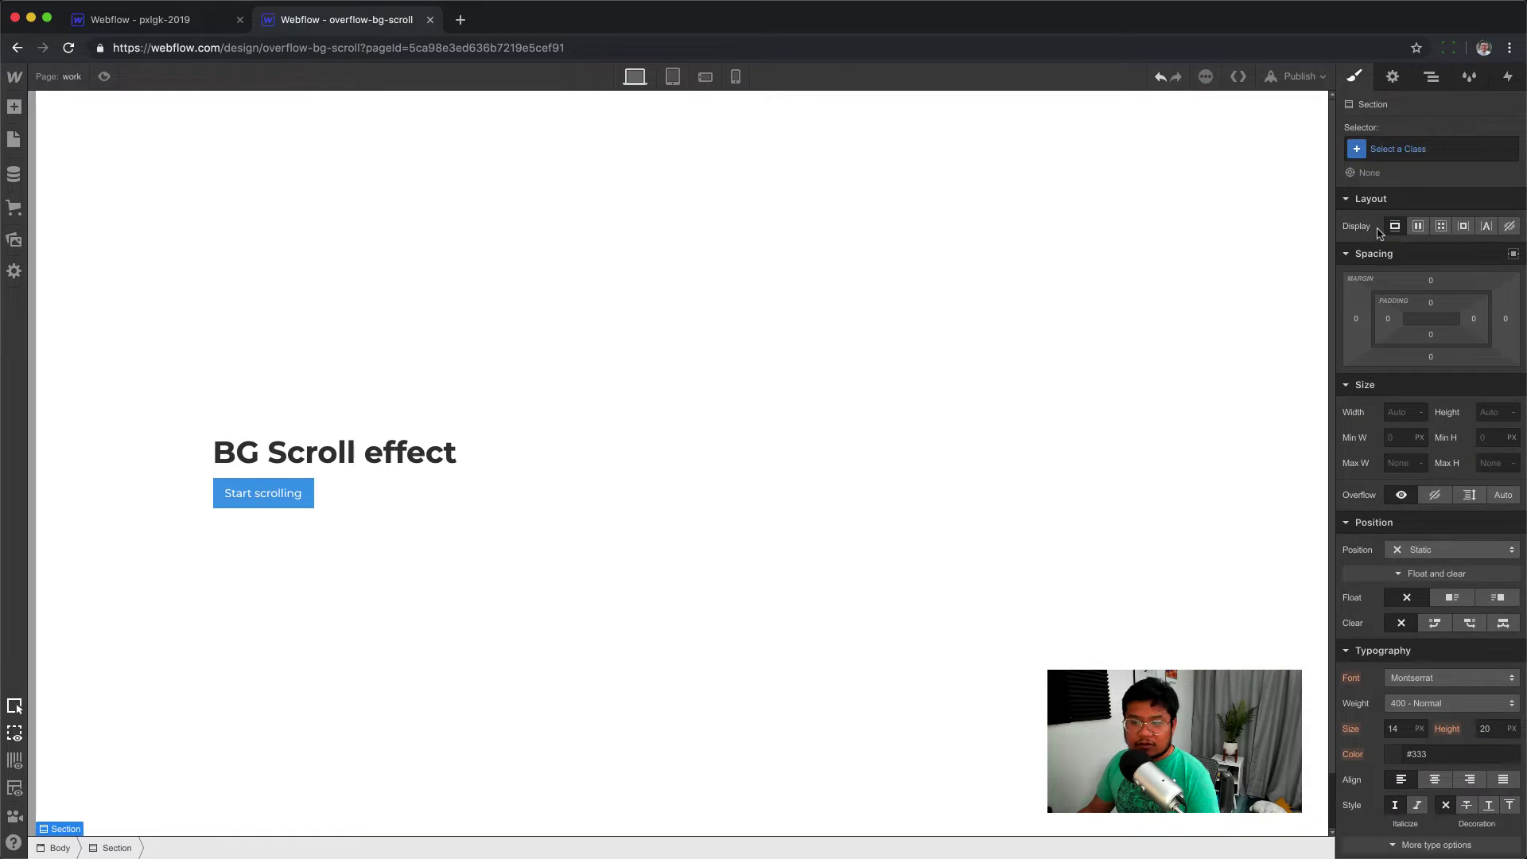
pyautogui.click(1406, 149)
pyautogui.write('wor')
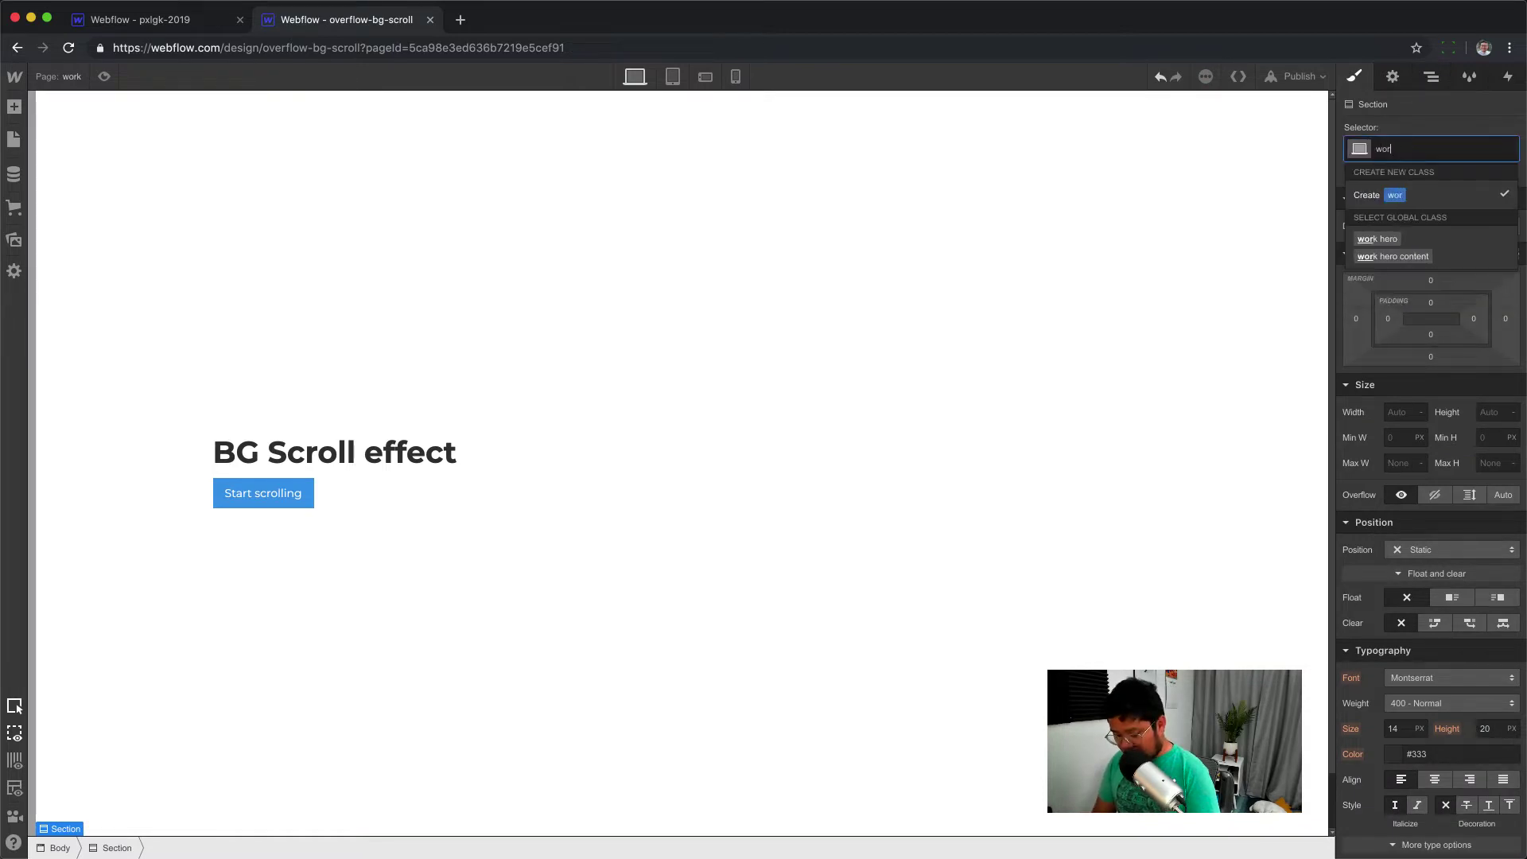
pyautogui.write('k row')
pyautogui.press('Return')
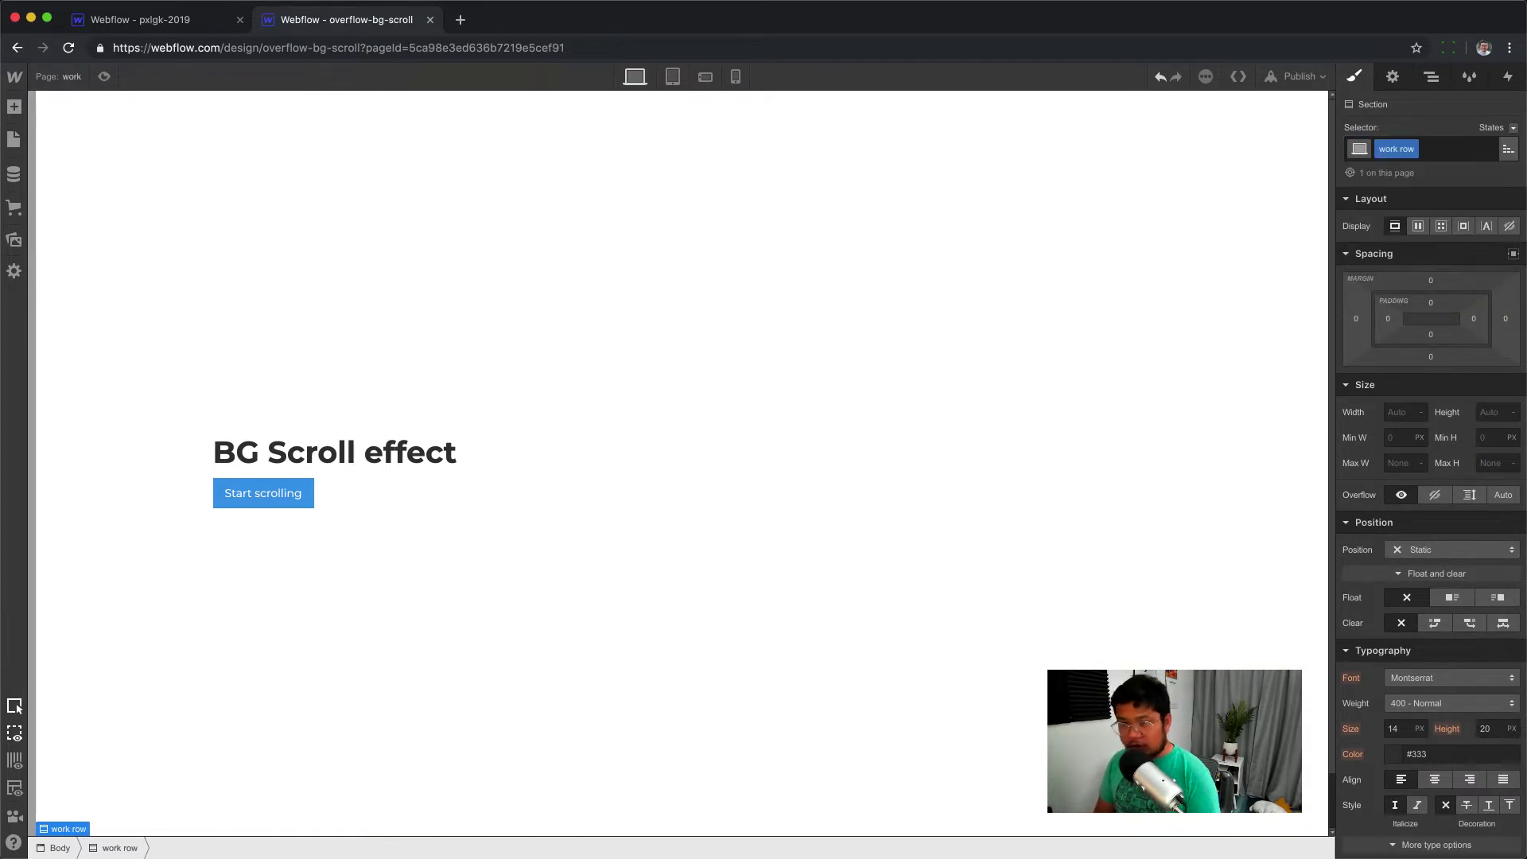
# Rename the class to 'work section' and give it equal top and bottom padding
pyautogui.click(1402, 148)
pyautogui.click(1401, 149)
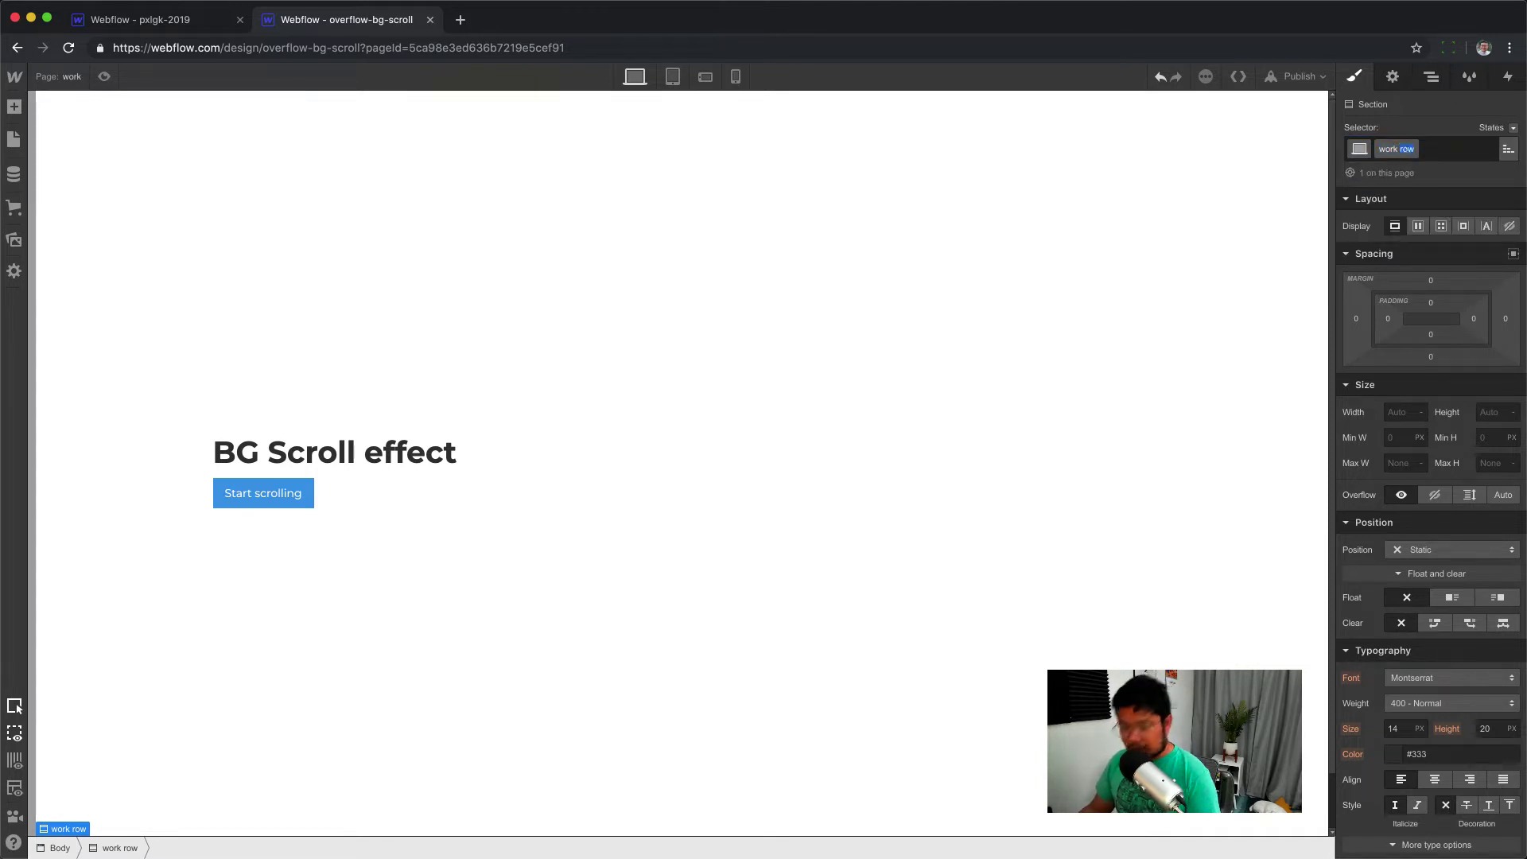
pyautogui.write('section')
pyautogui.press('Return')
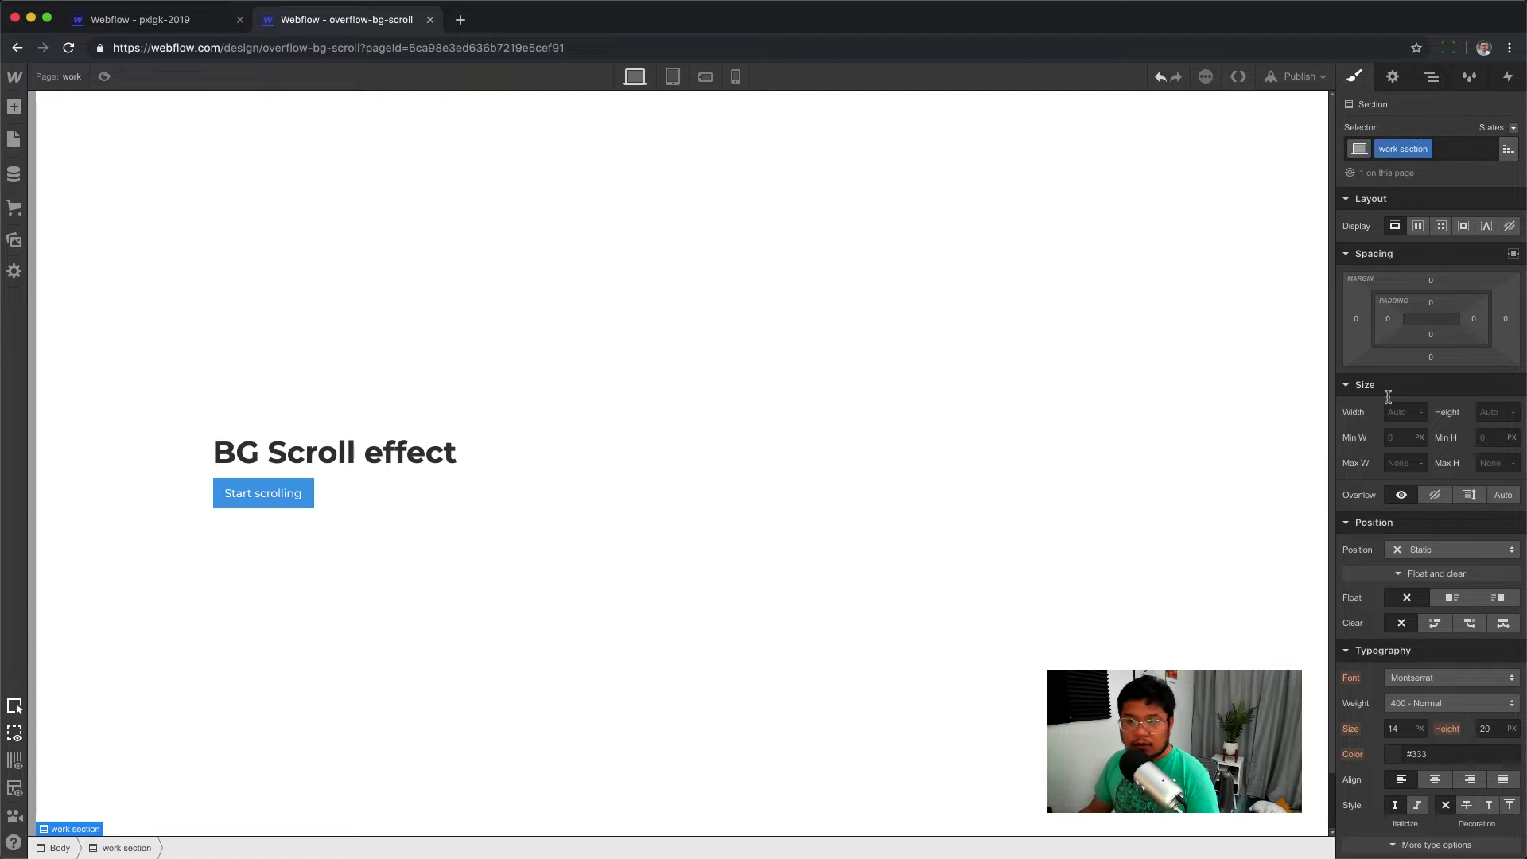
pyautogui.moveTo(1430, 306); pyautogui.dragTo(1468, 695)
# Place a Container in the work section with a Rich Text block inside it
pyautogui.scroll(-3, 1124, 610)
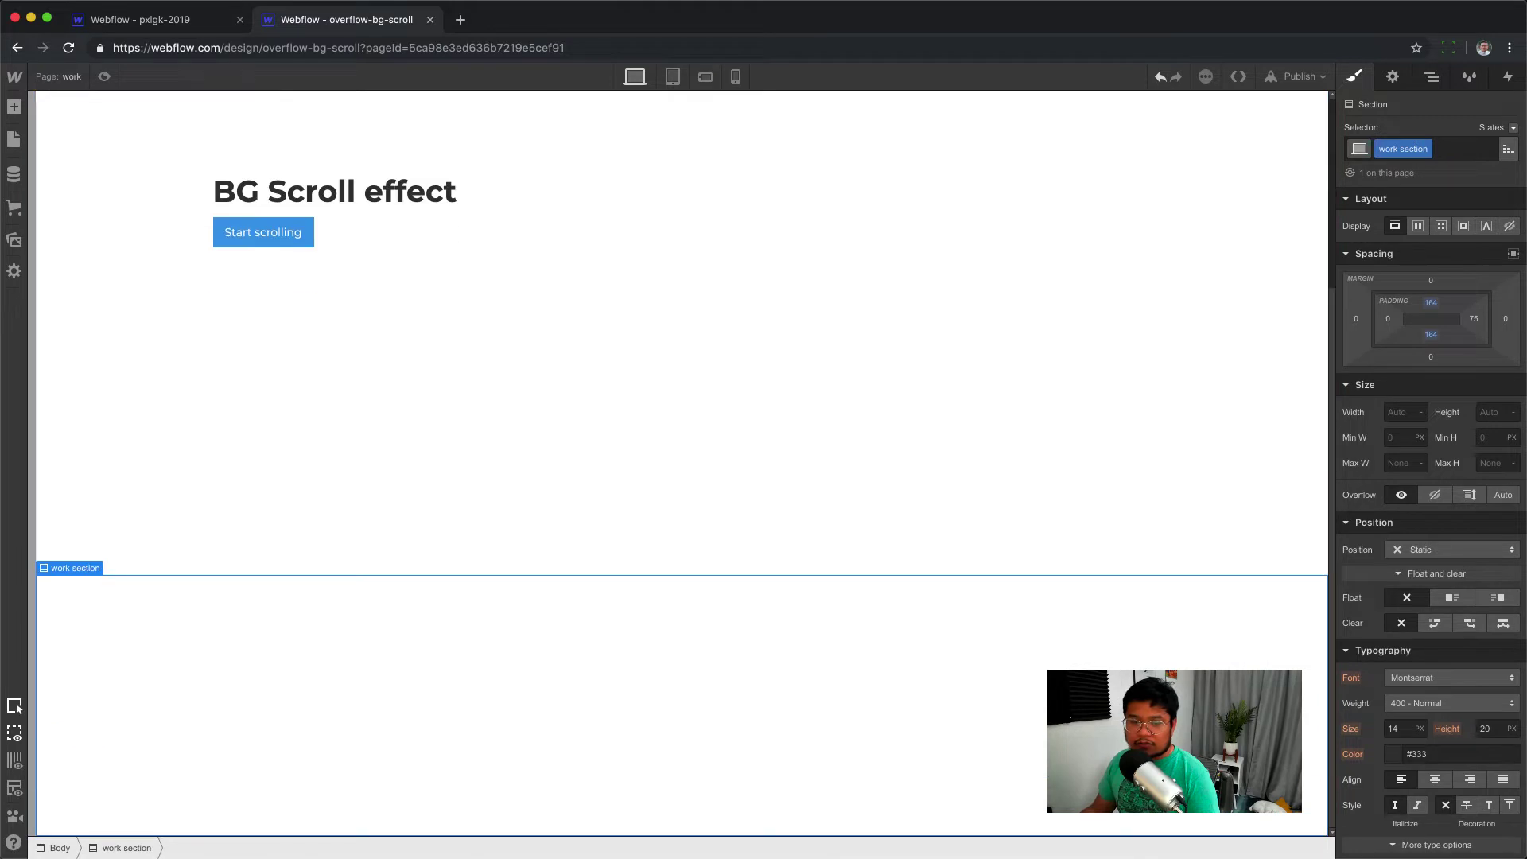
pyautogui.press('a')
pyautogui.moveTo(137, 215); pyautogui.dragTo(713, 738)
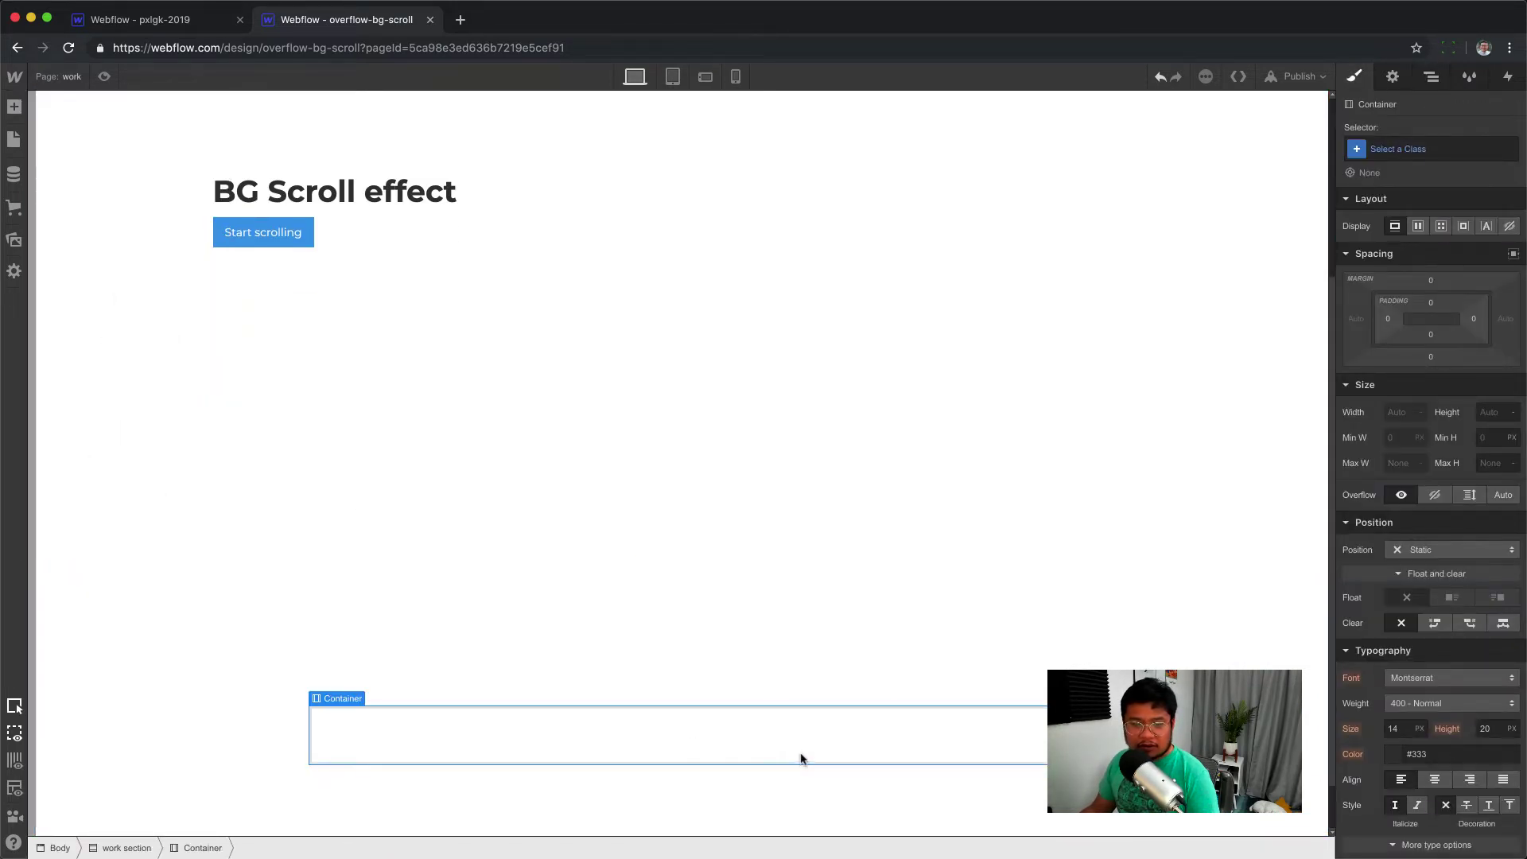
pyautogui.press('a')
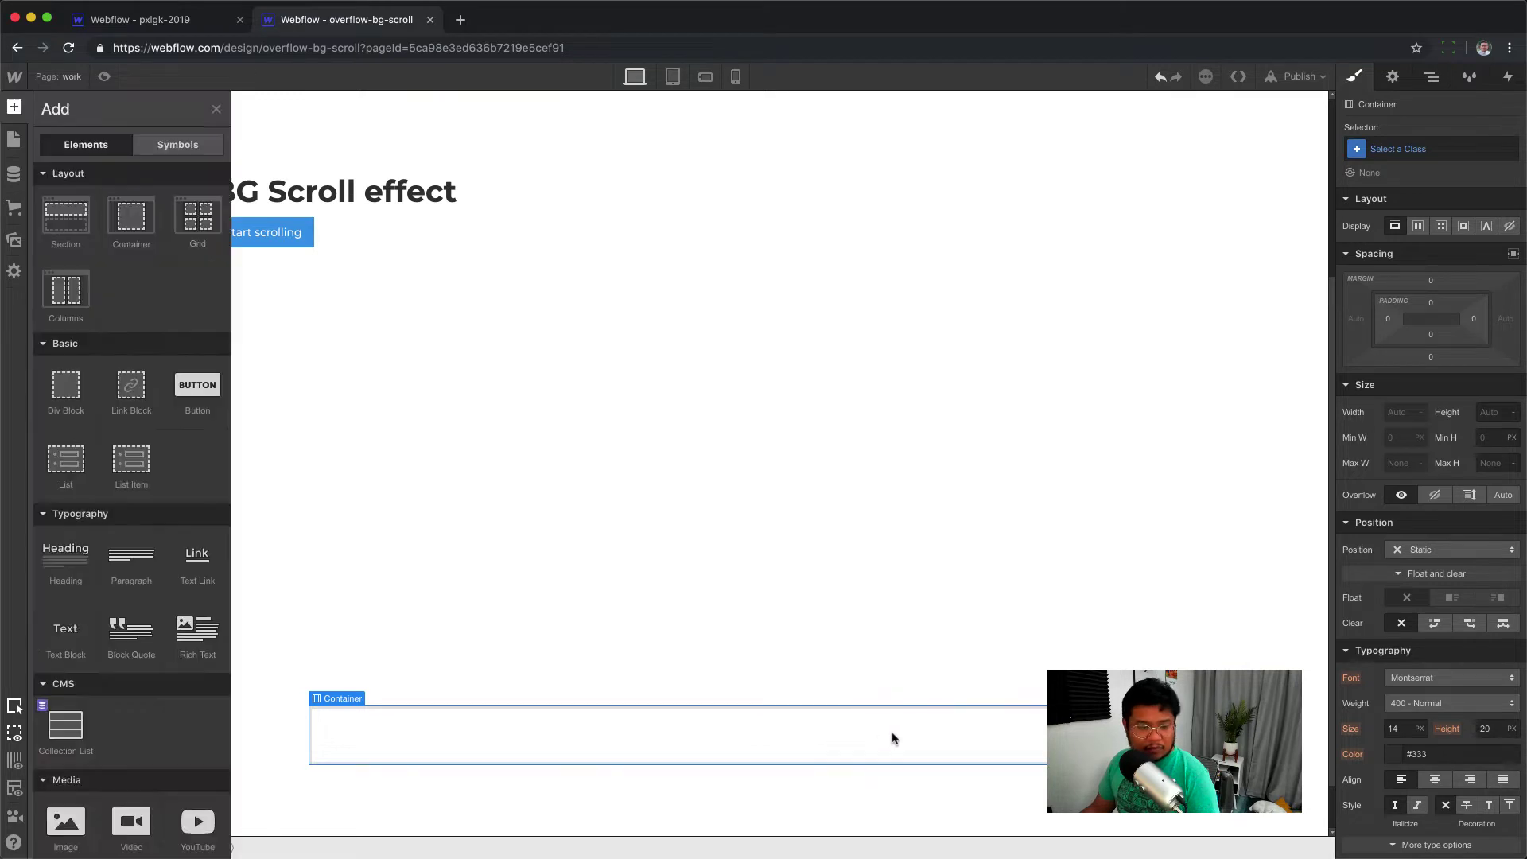
pyautogui.moveTo(197, 629); pyautogui.dragTo(528, 728)
pyautogui.scroll(-3, 757, 744)
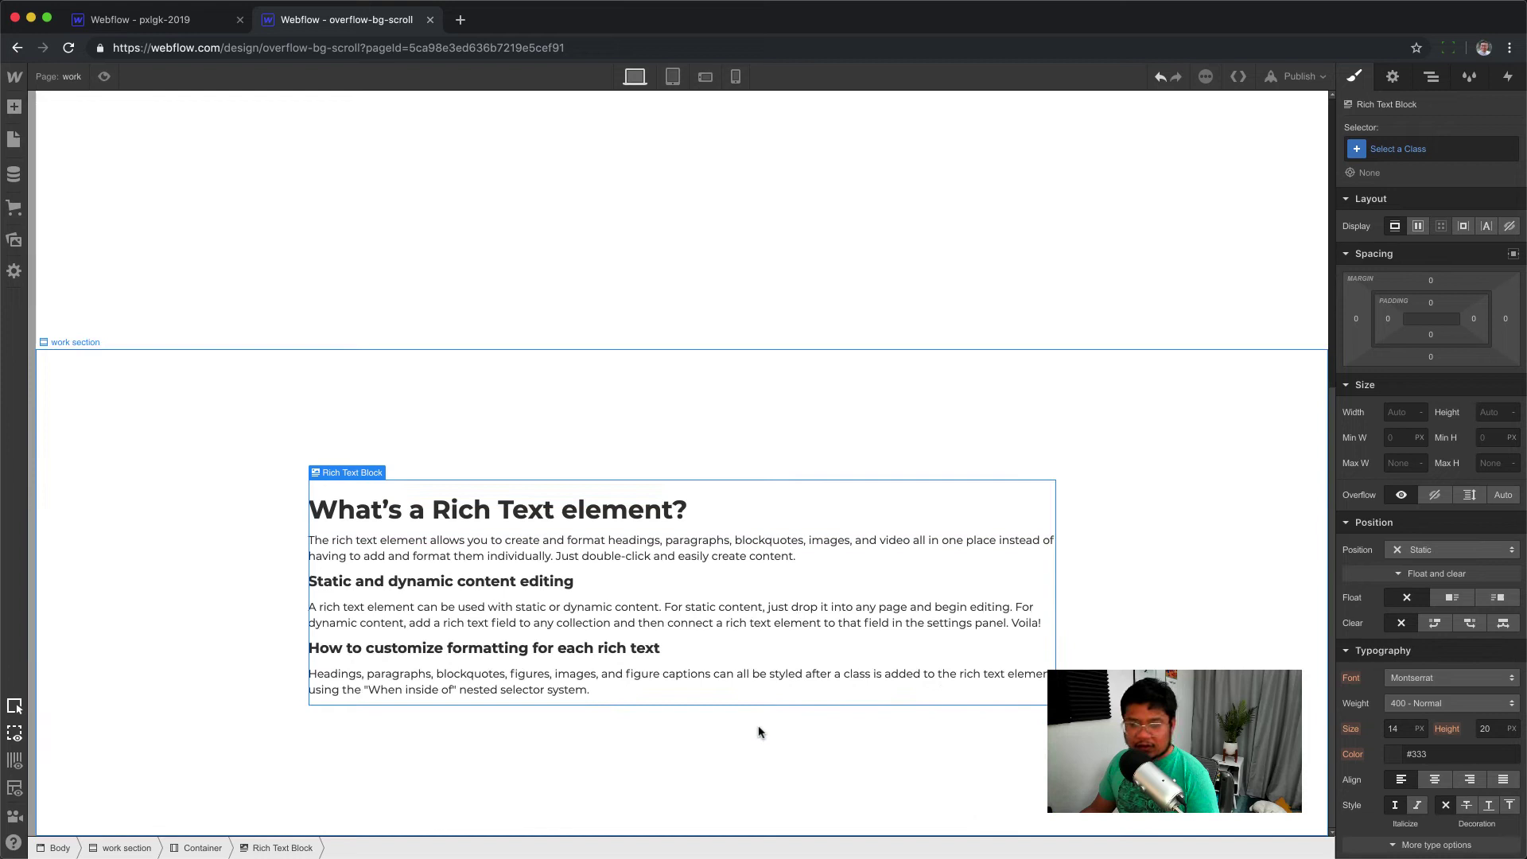
# Search 'lipsum pro', generate 5 paragraphs on Lipsum.pro, select the text, and return to Webflow
pyautogui.click(461, 20)
pyautogui.write('lip')
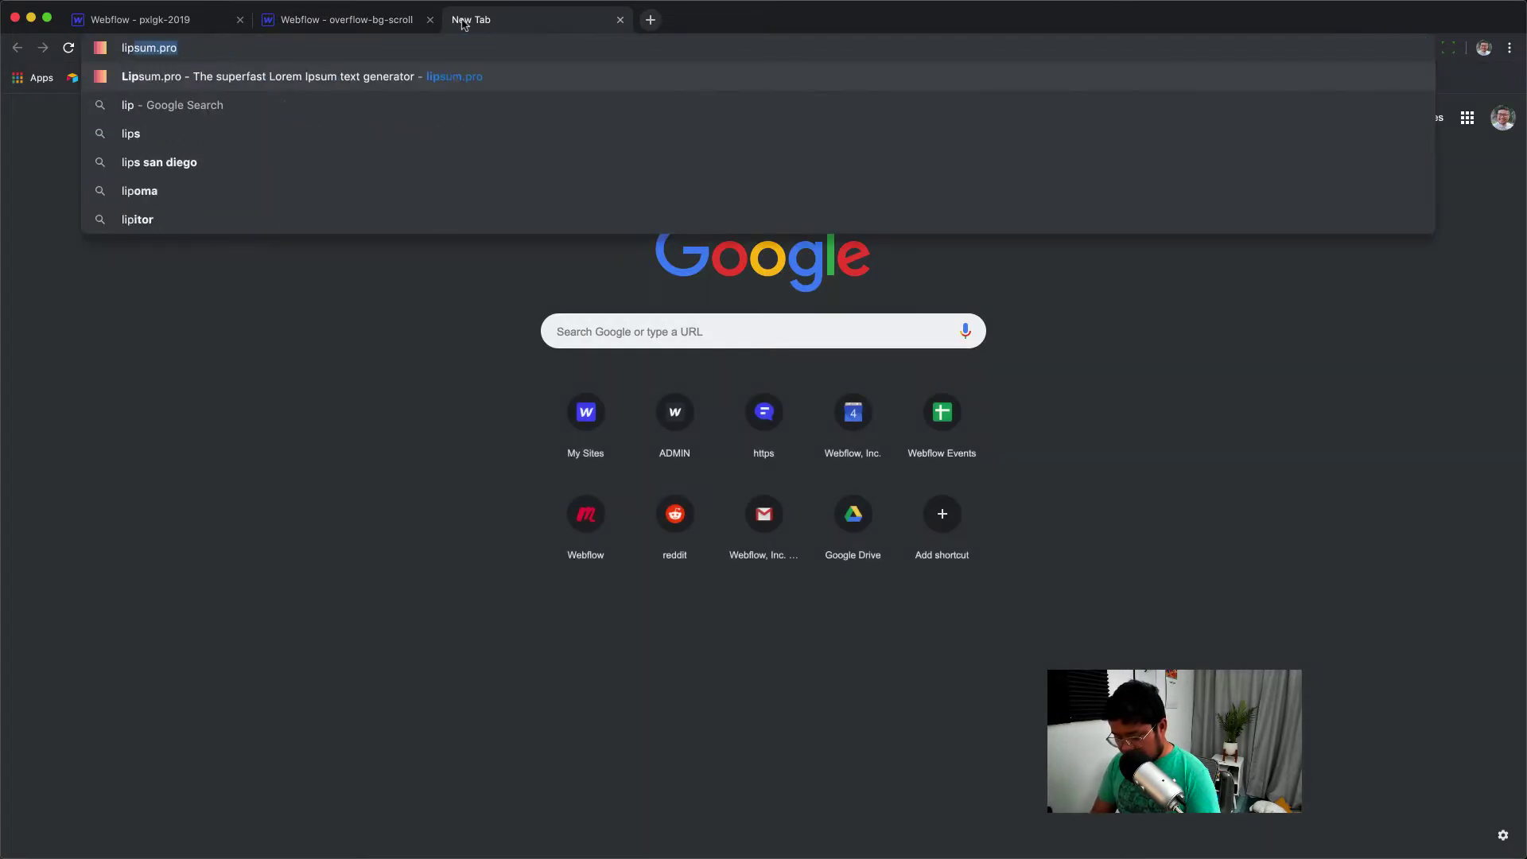
pyautogui.write('sum rpo')
pyautogui.press('Return')
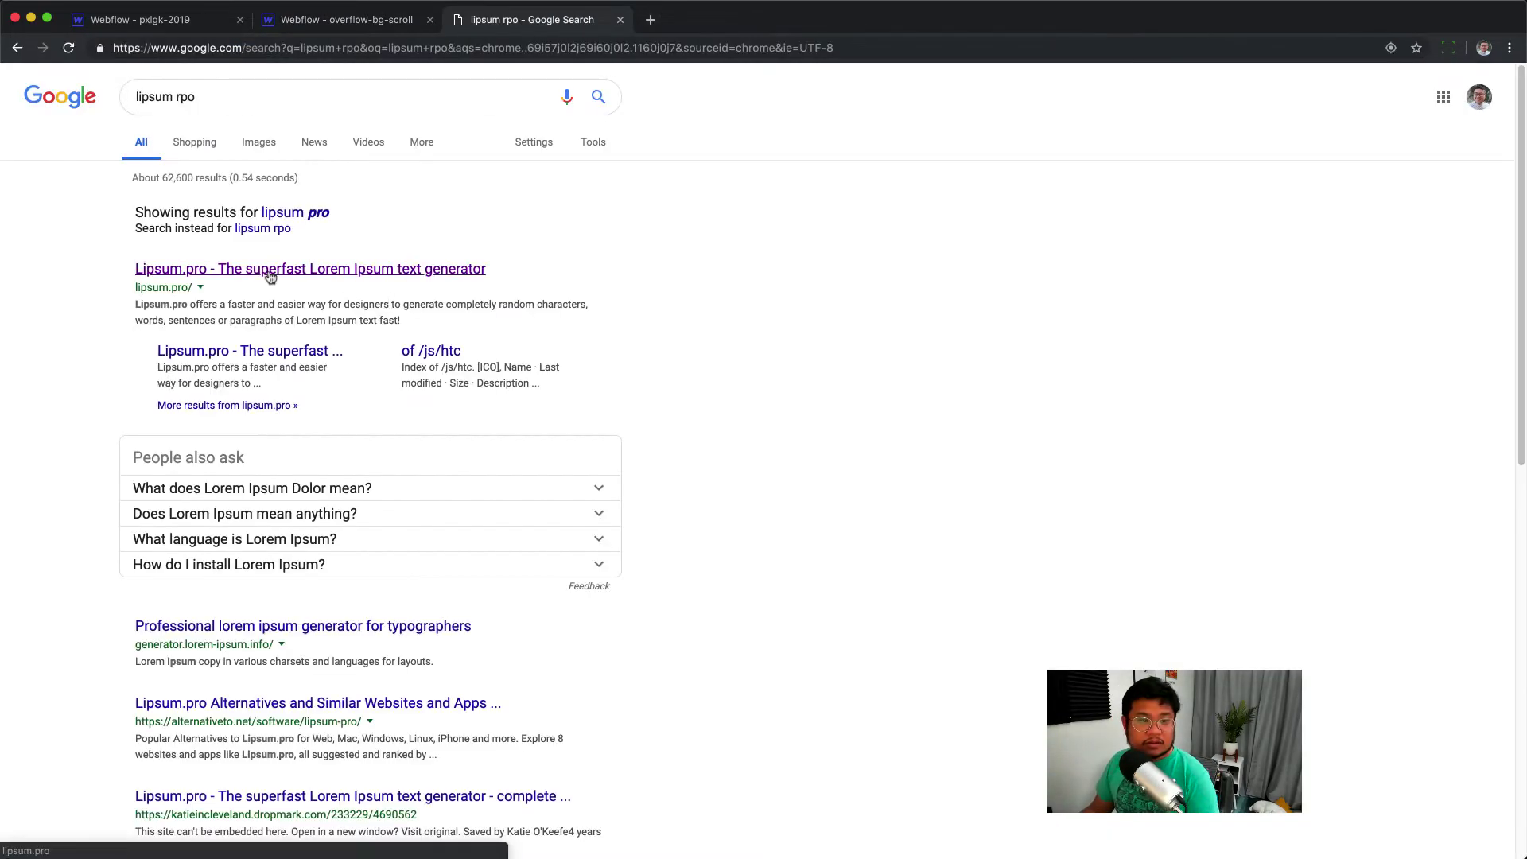
pyautogui.click(270, 271)
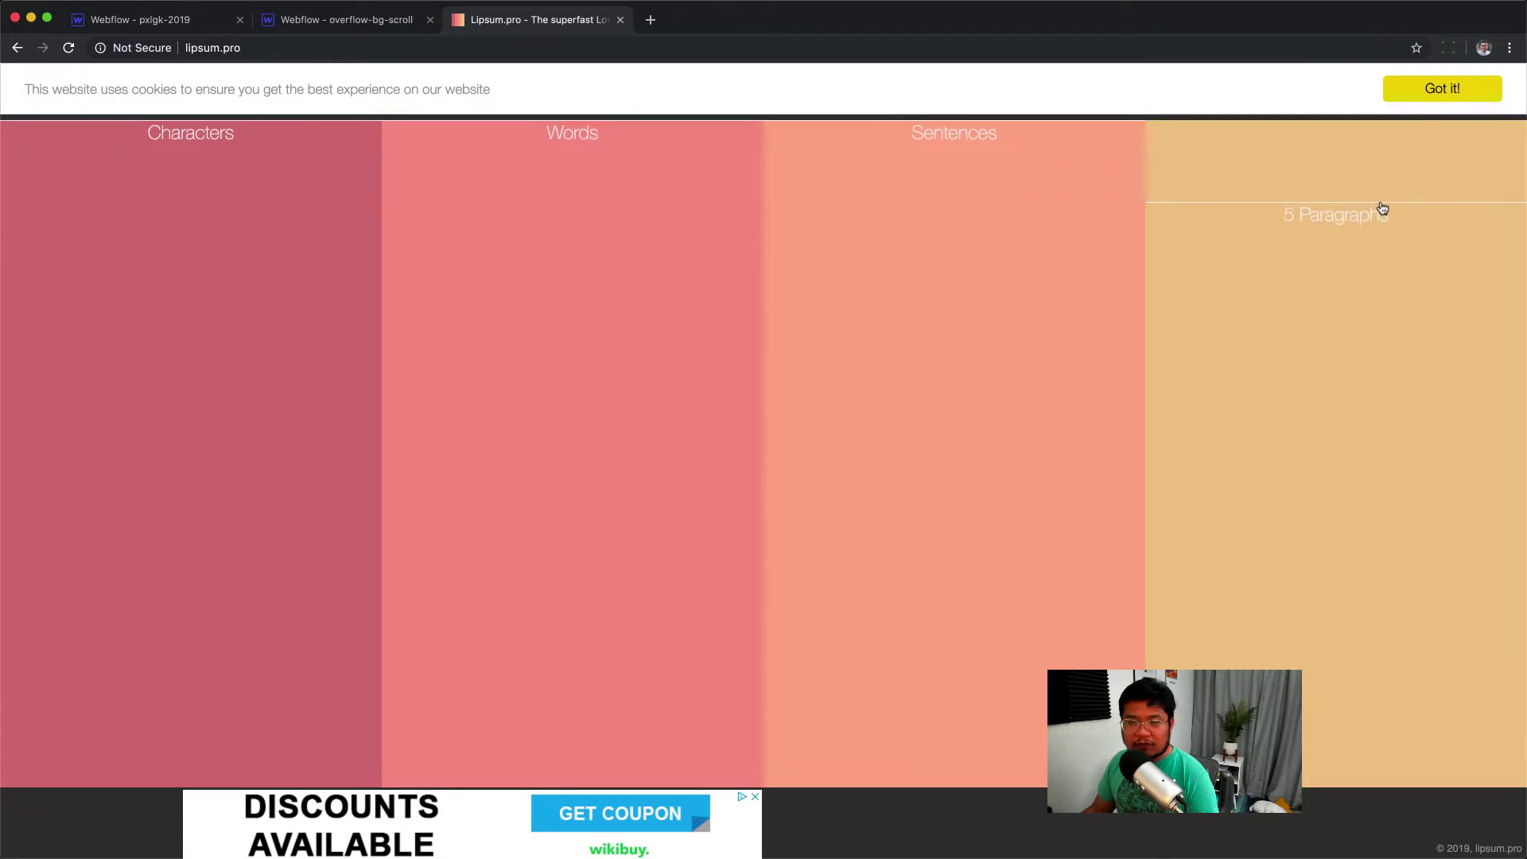
pyautogui.click(1381, 206)
pyautogui.click(712, 309)
pyautogui.press('cmd+c')
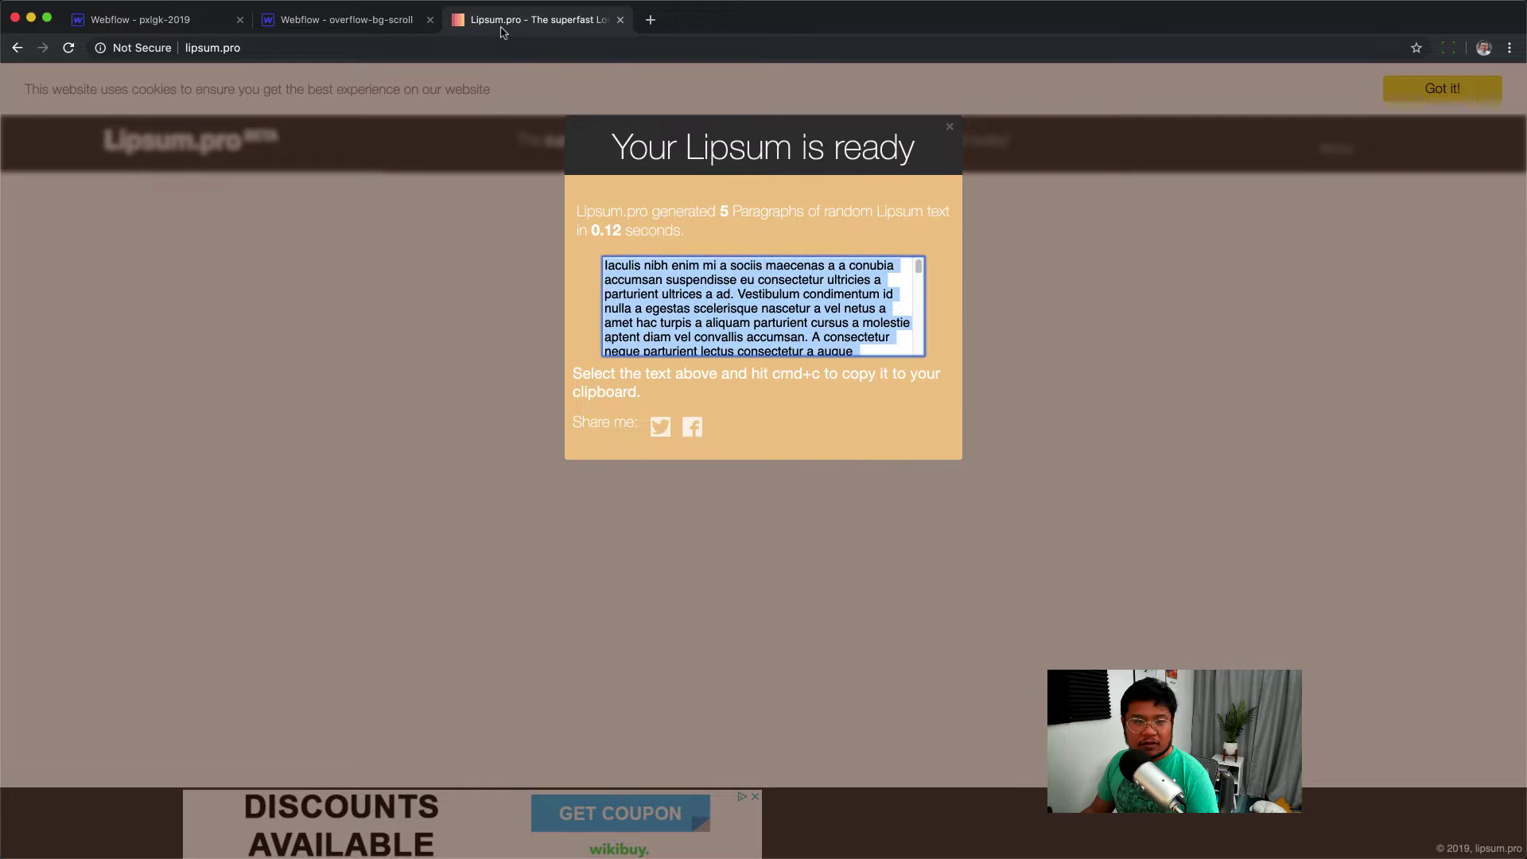
pyautogui.click(350, 21)
# Paste the five lipsum paragraphs over the rich text block's sample content
pyautogui.click(688, 544)
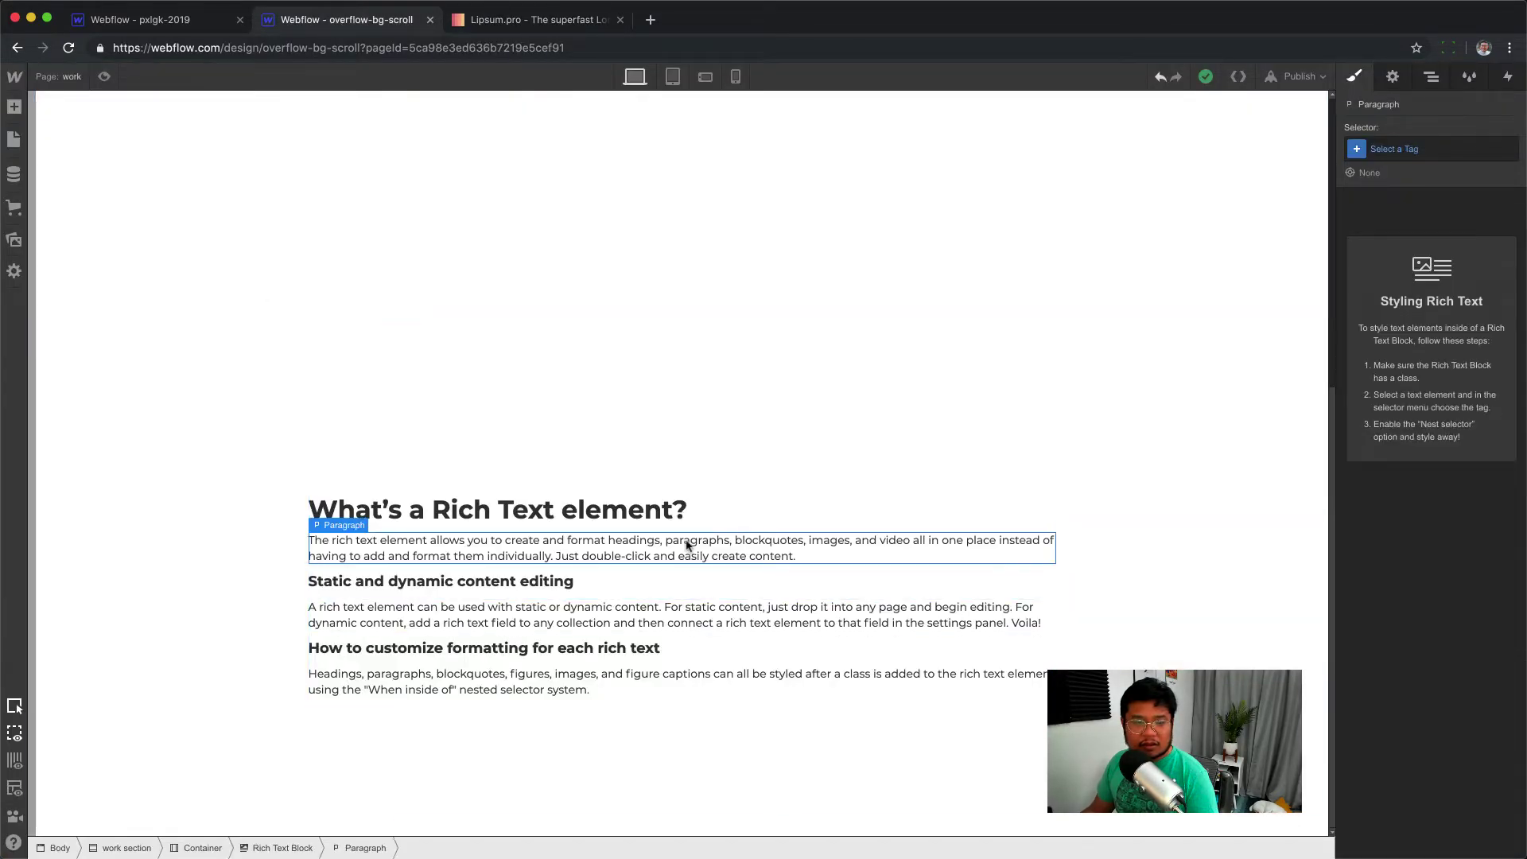
pyautogui.tripleClick(689, 544)
pyautogui.press('cmd+v')
pyautogui.scroll(-5, 700, 619)
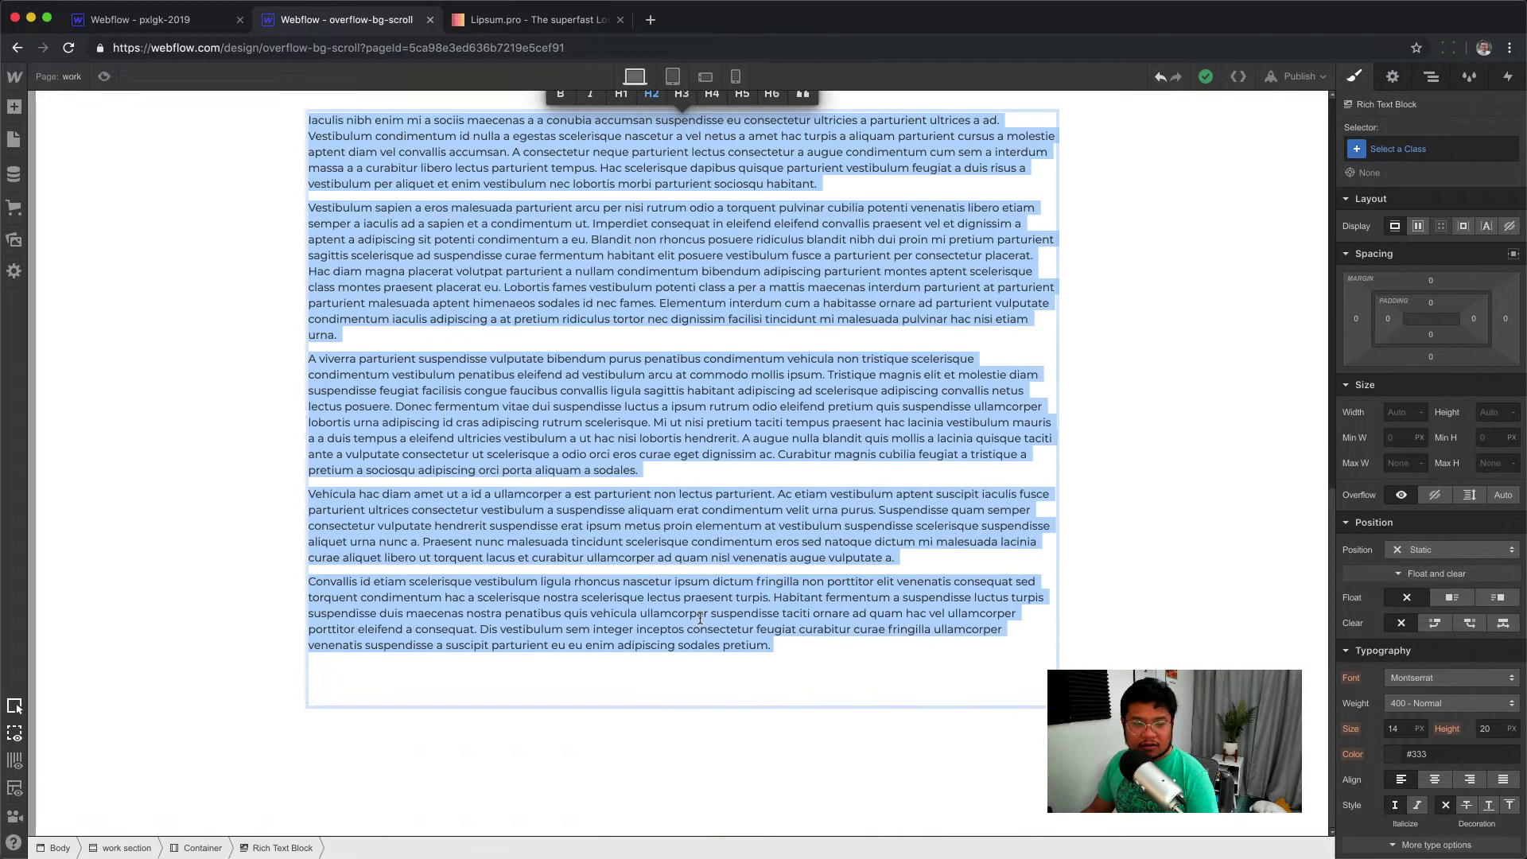
pyautogui.click(604, 696)
pyautogui.scroll(1, 624, 620)
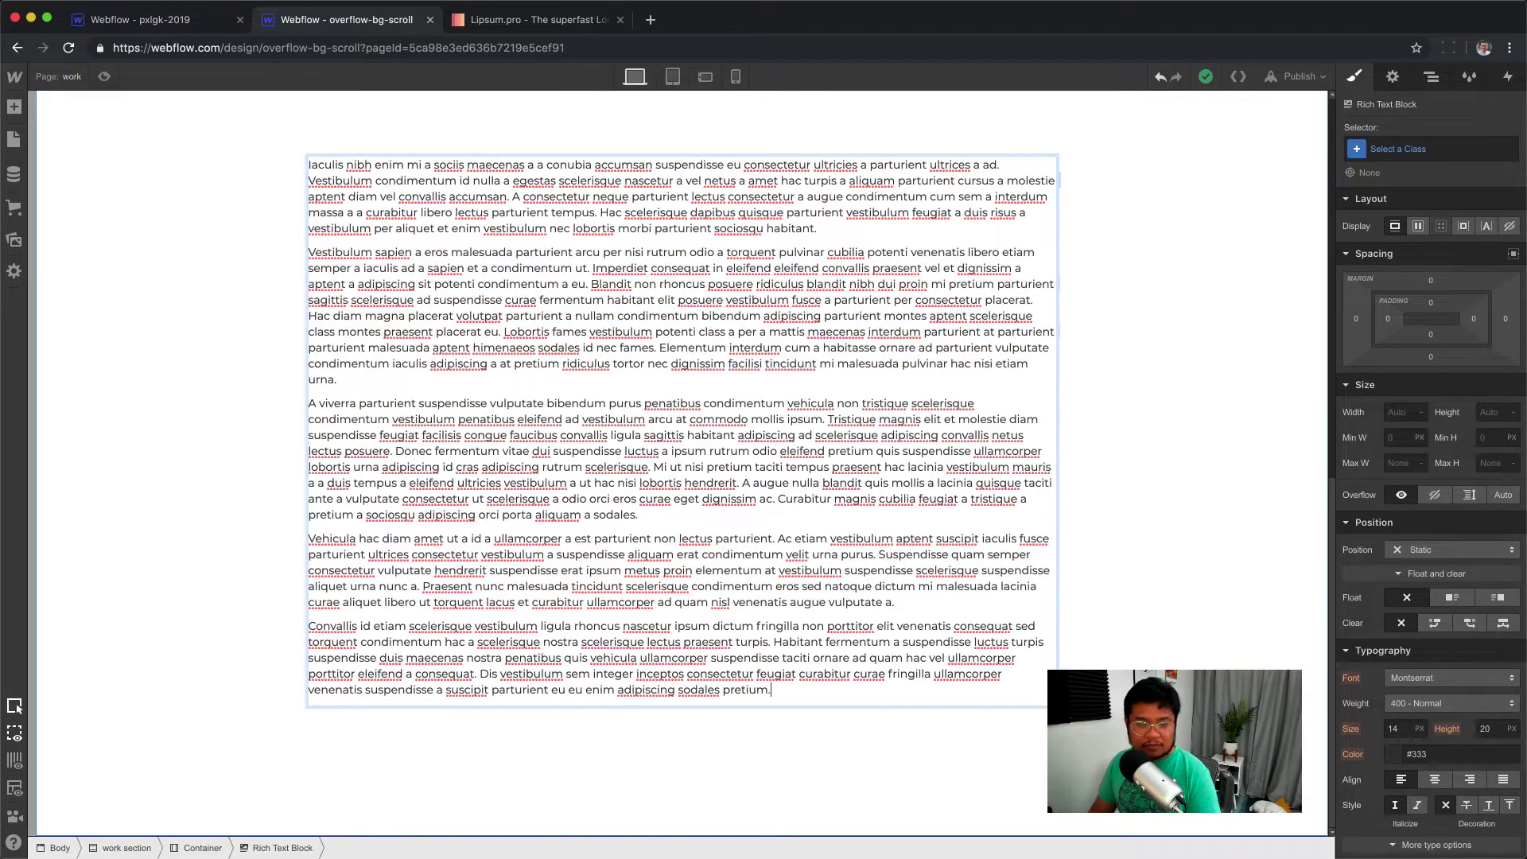
pyautogui.scroll(10, 624, 619)
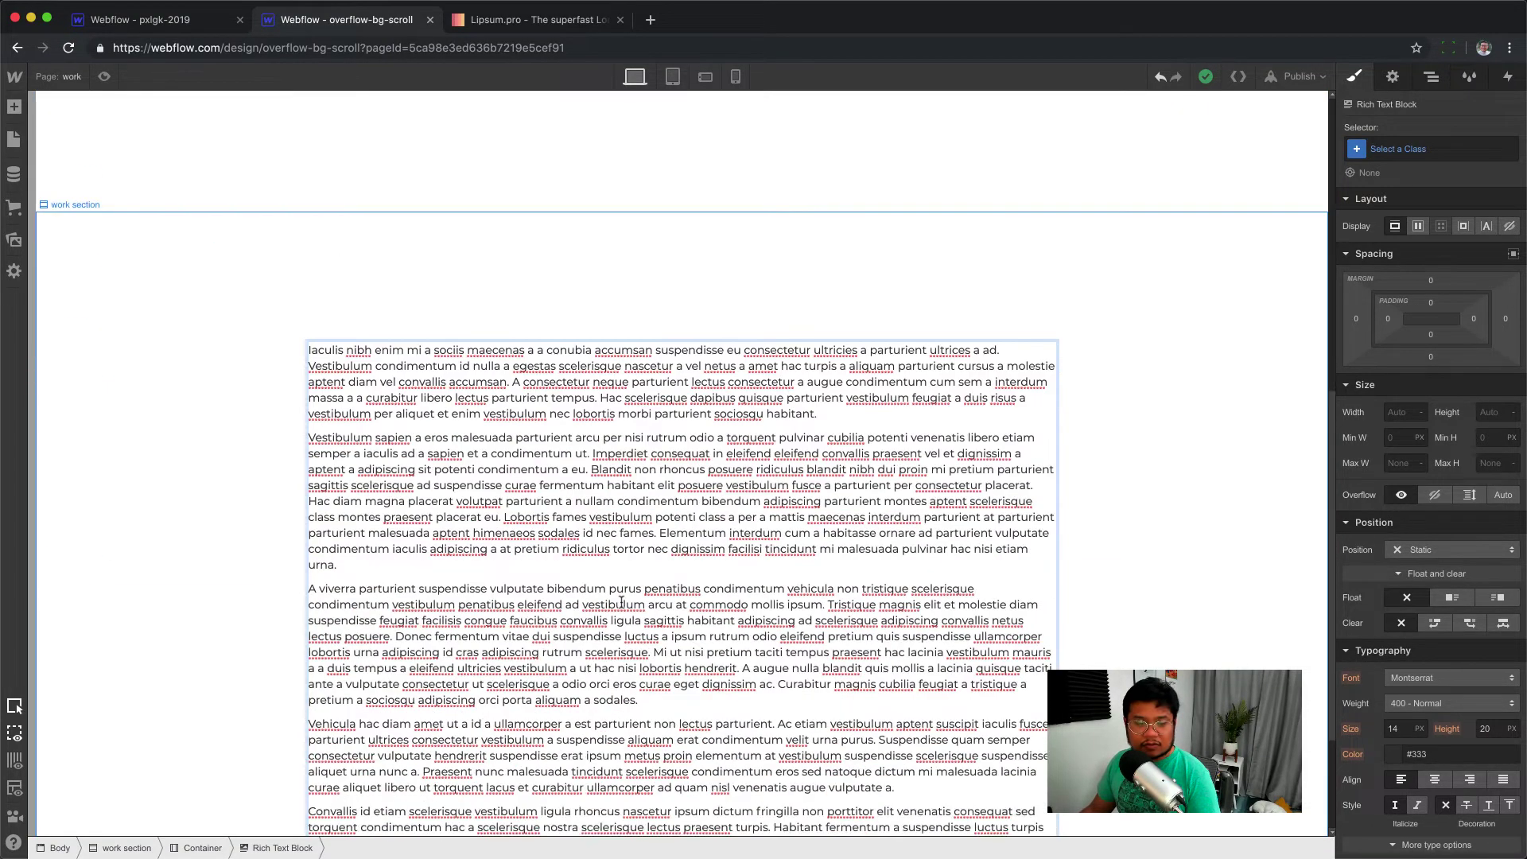
pyautogui.scroll(-3, 621, 602)
pyautogui.scroll(4, 944, 348)
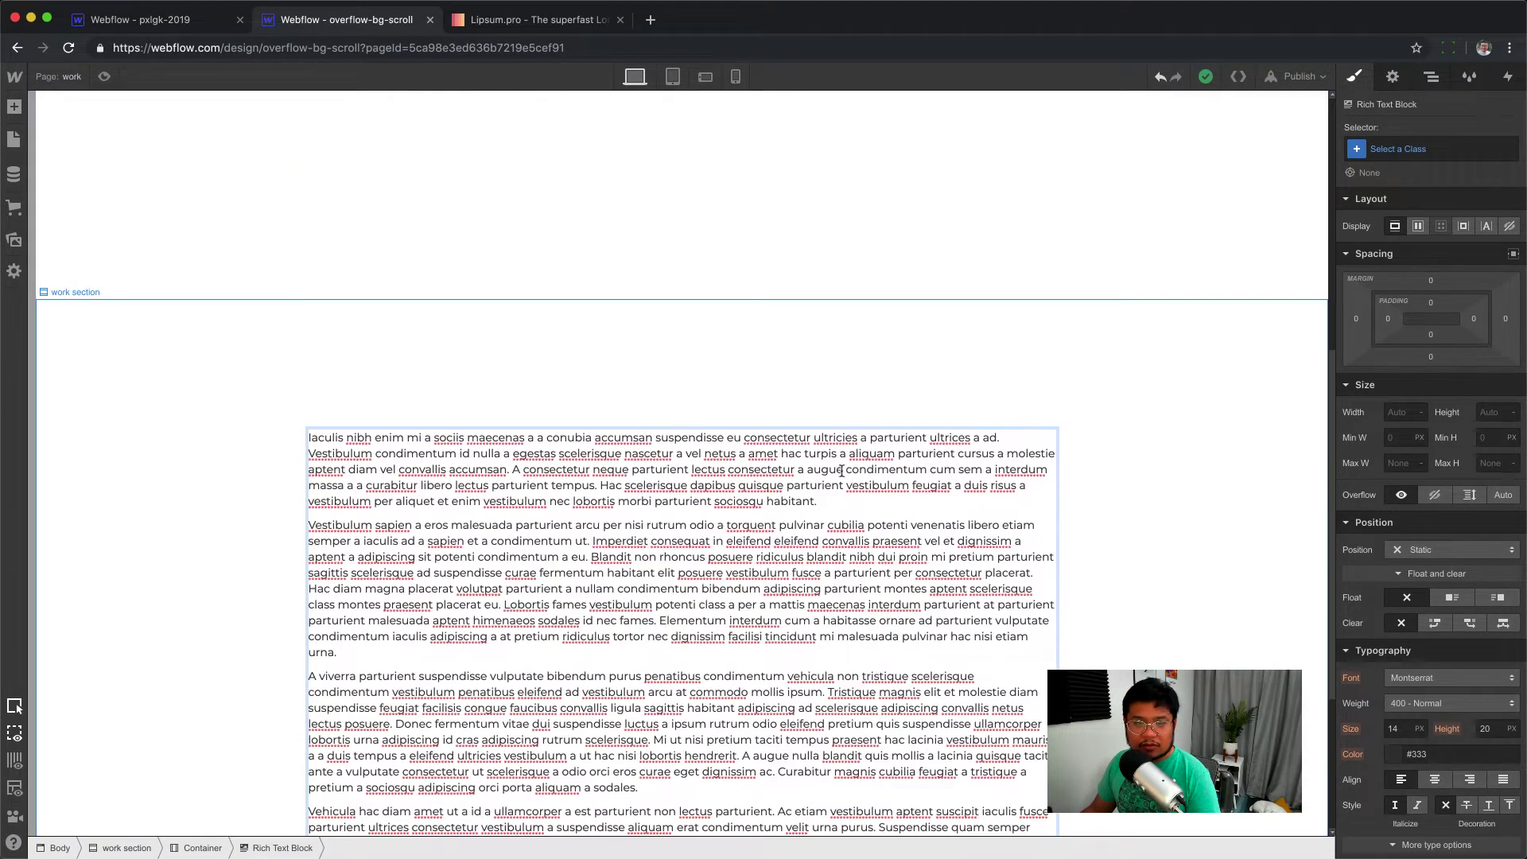
# Select the work section and collapse the rich text and container in the Navigator
pyautogui.click(819, 354)
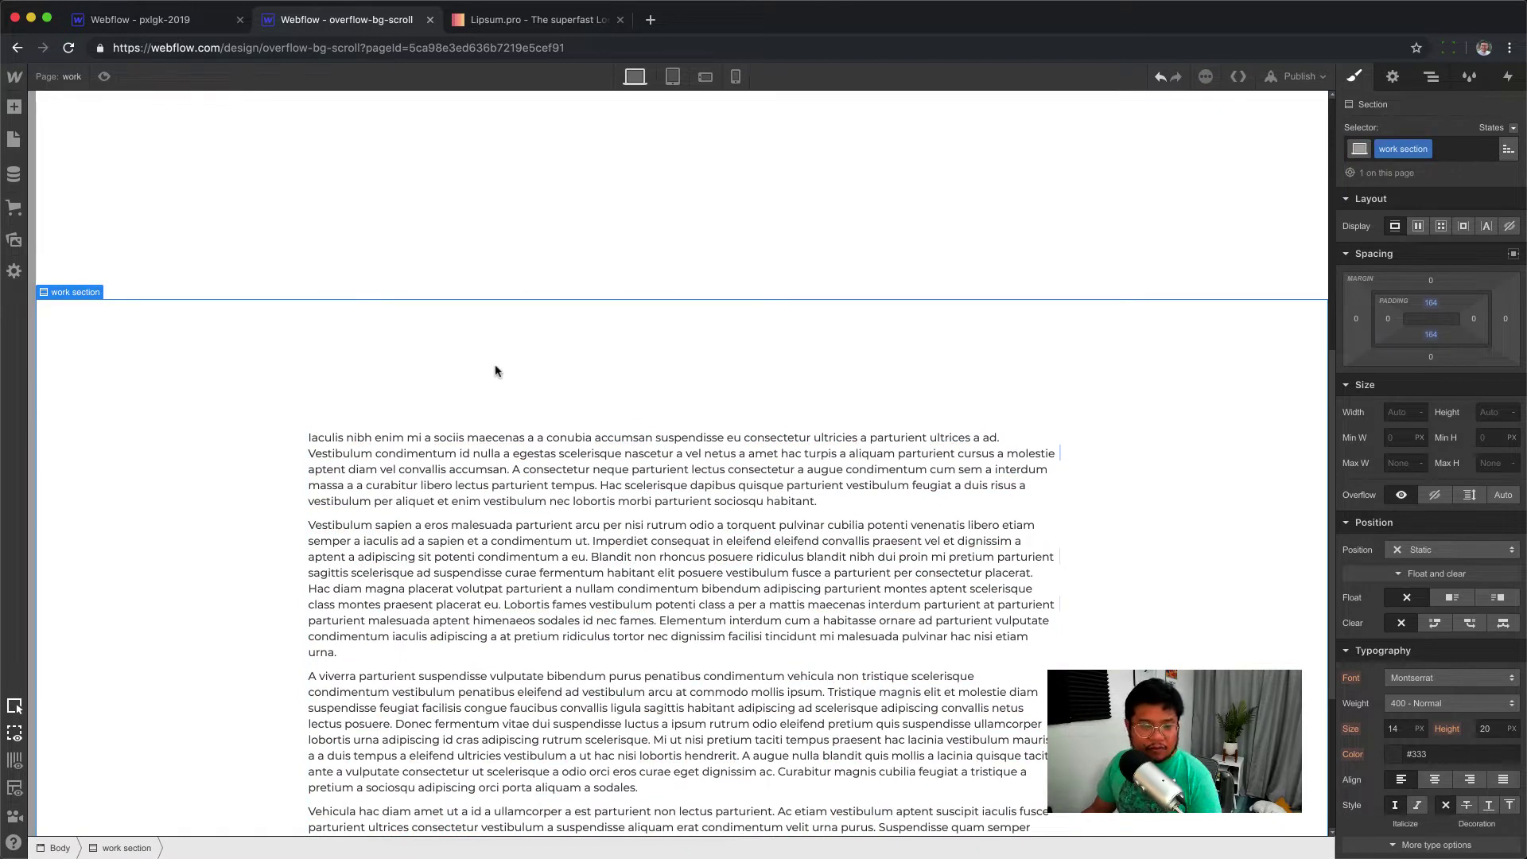
pyautogui.click(1431, 78)
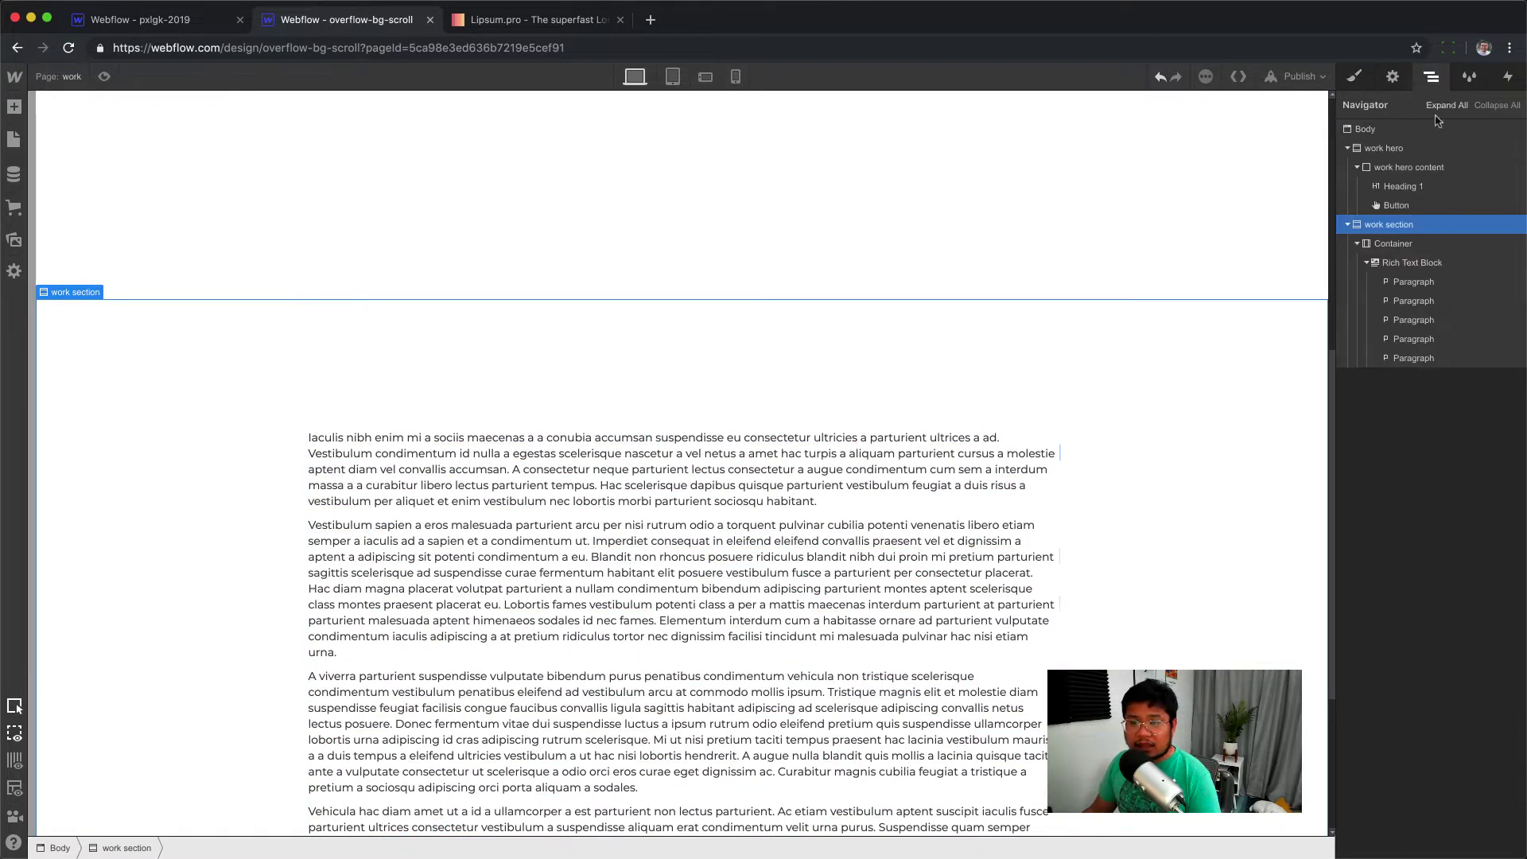
pyautogui.click(1366, 264)
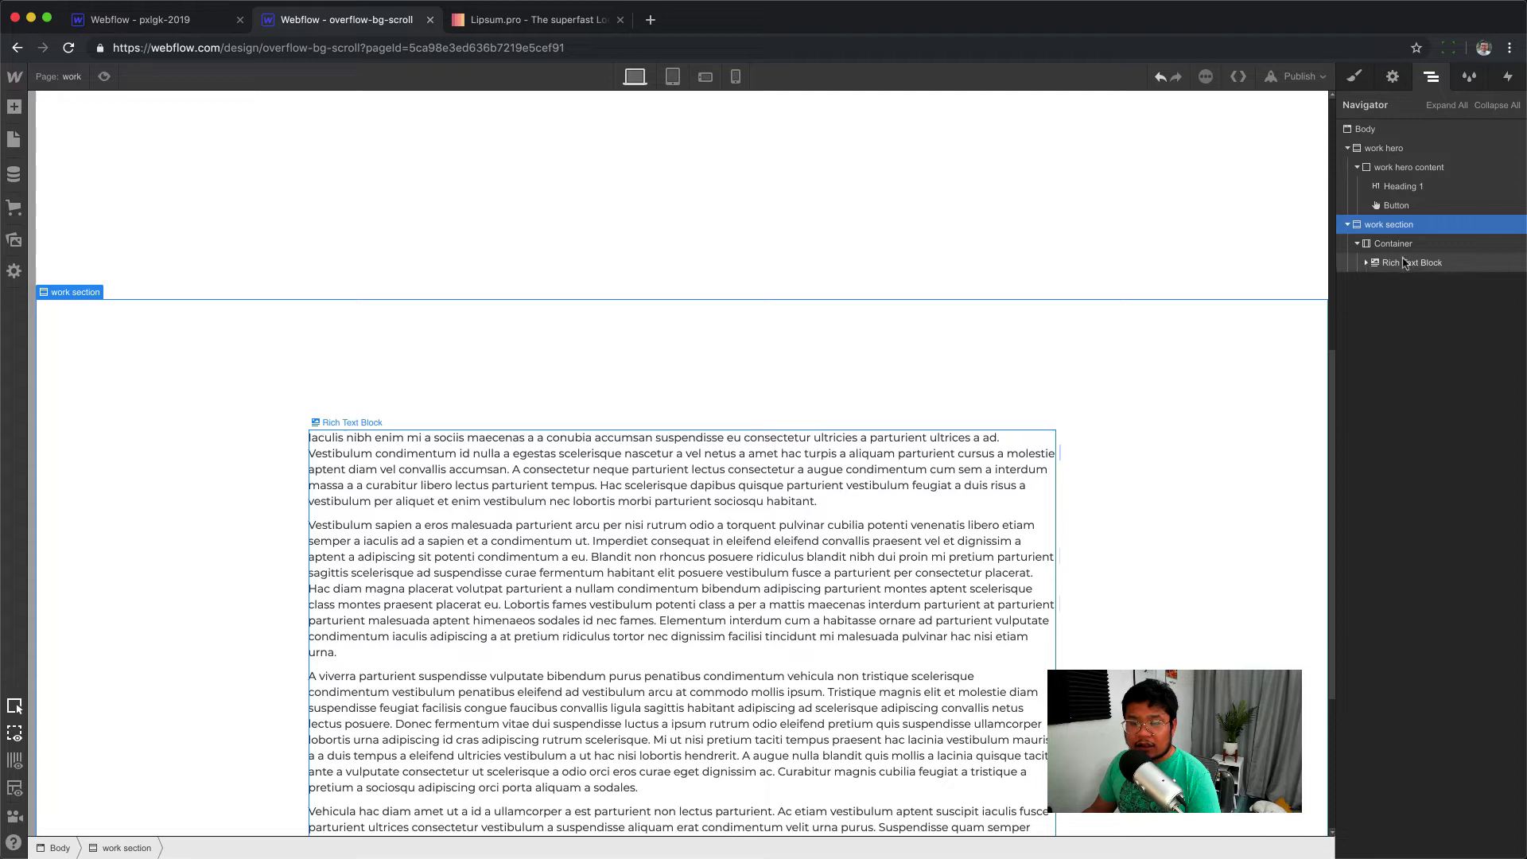
pyautogui.click(1358, 245)
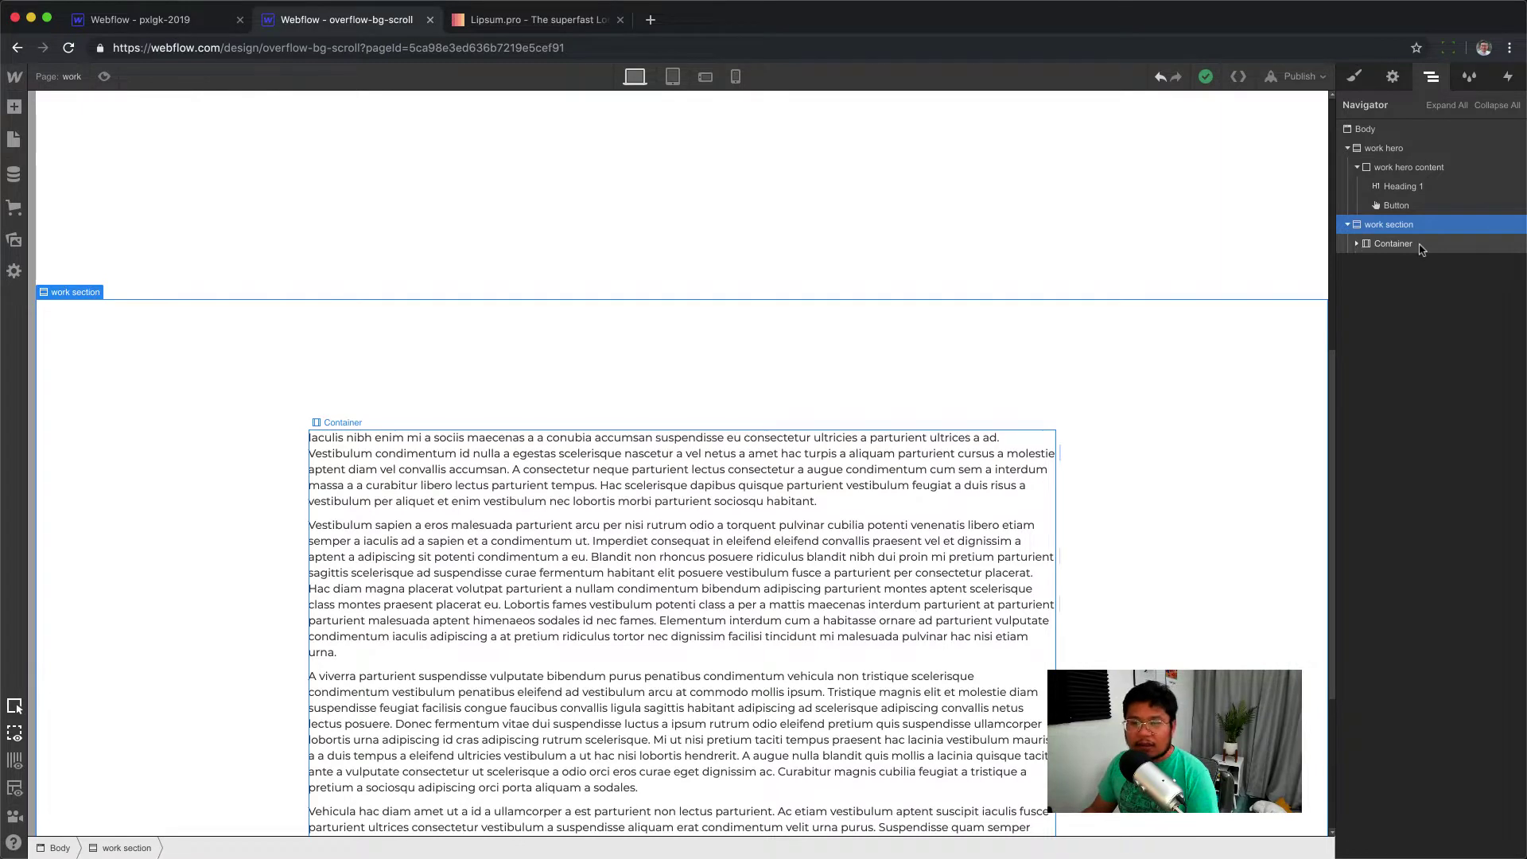
# Add a div block after the container, class it 'background holder', and set Position to Relative
pyautogui.press('a')
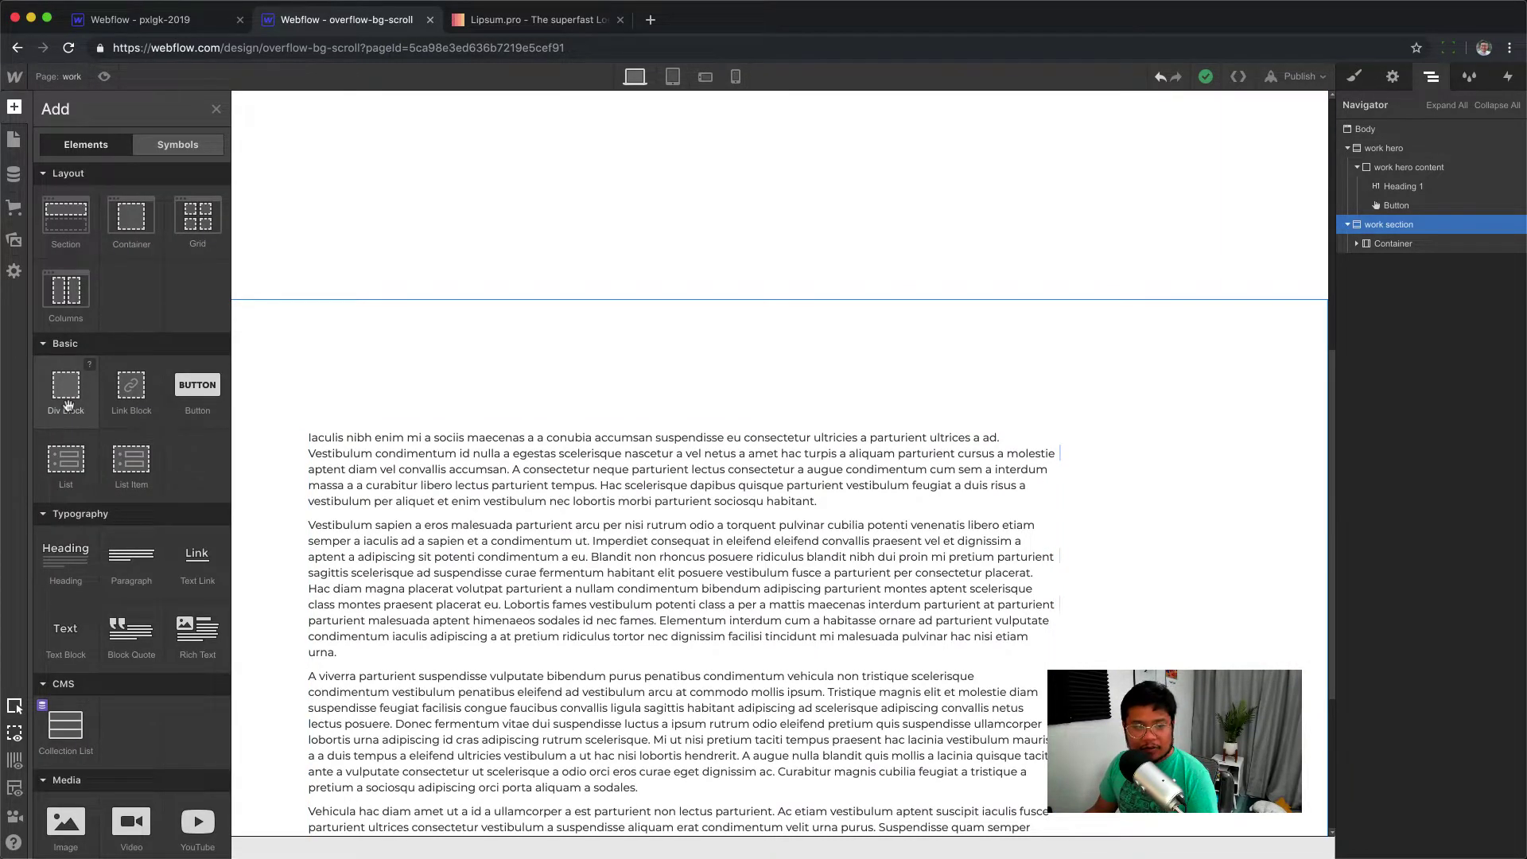
pyautogui.moveTo(68, 405); pyautogui.dragTo(1387, 298)
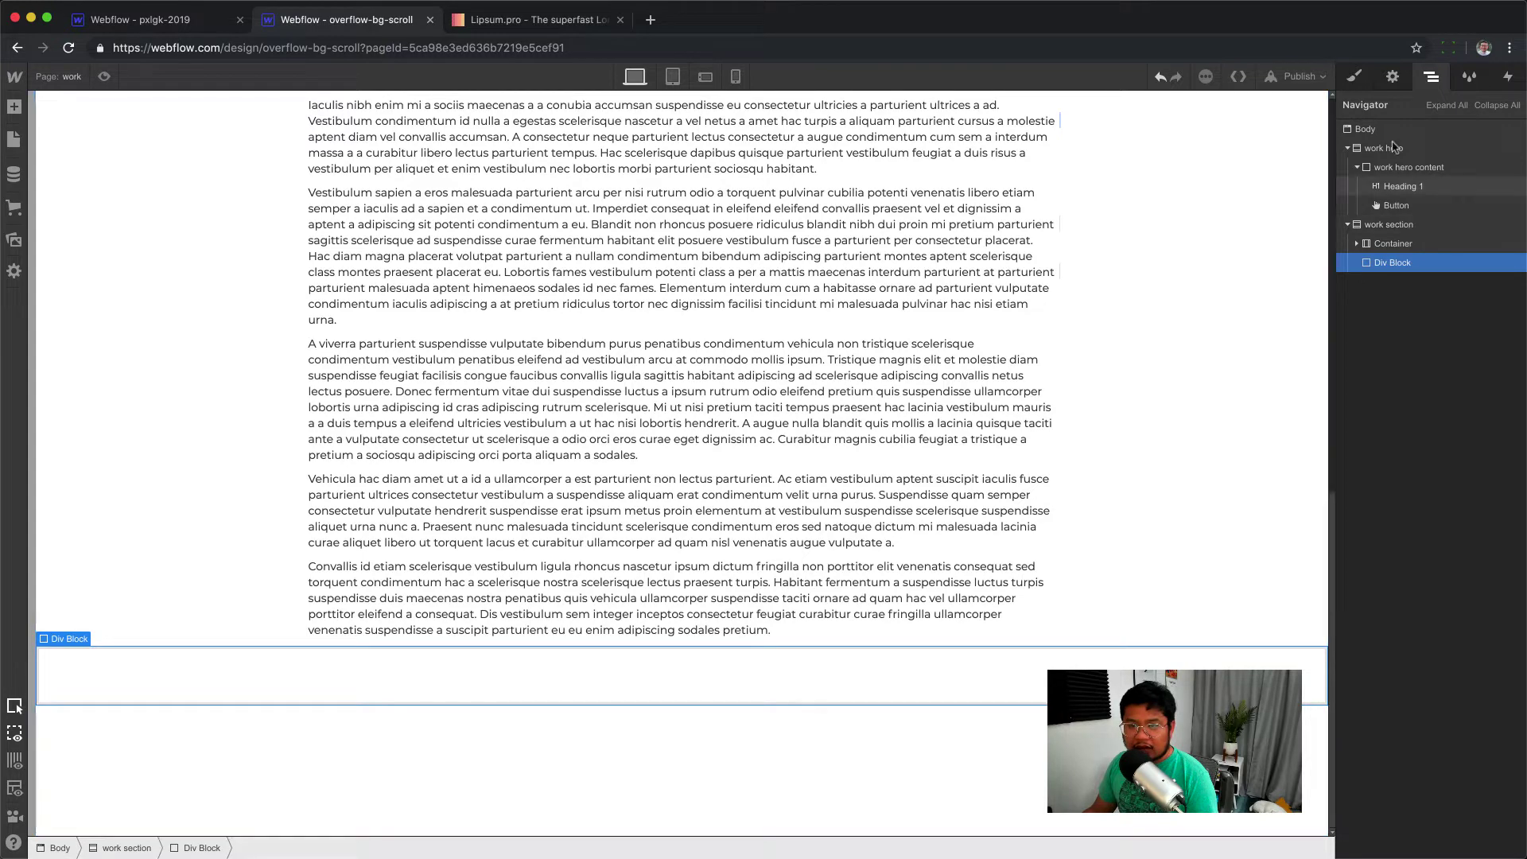
pyautogui.click(1351, 79)
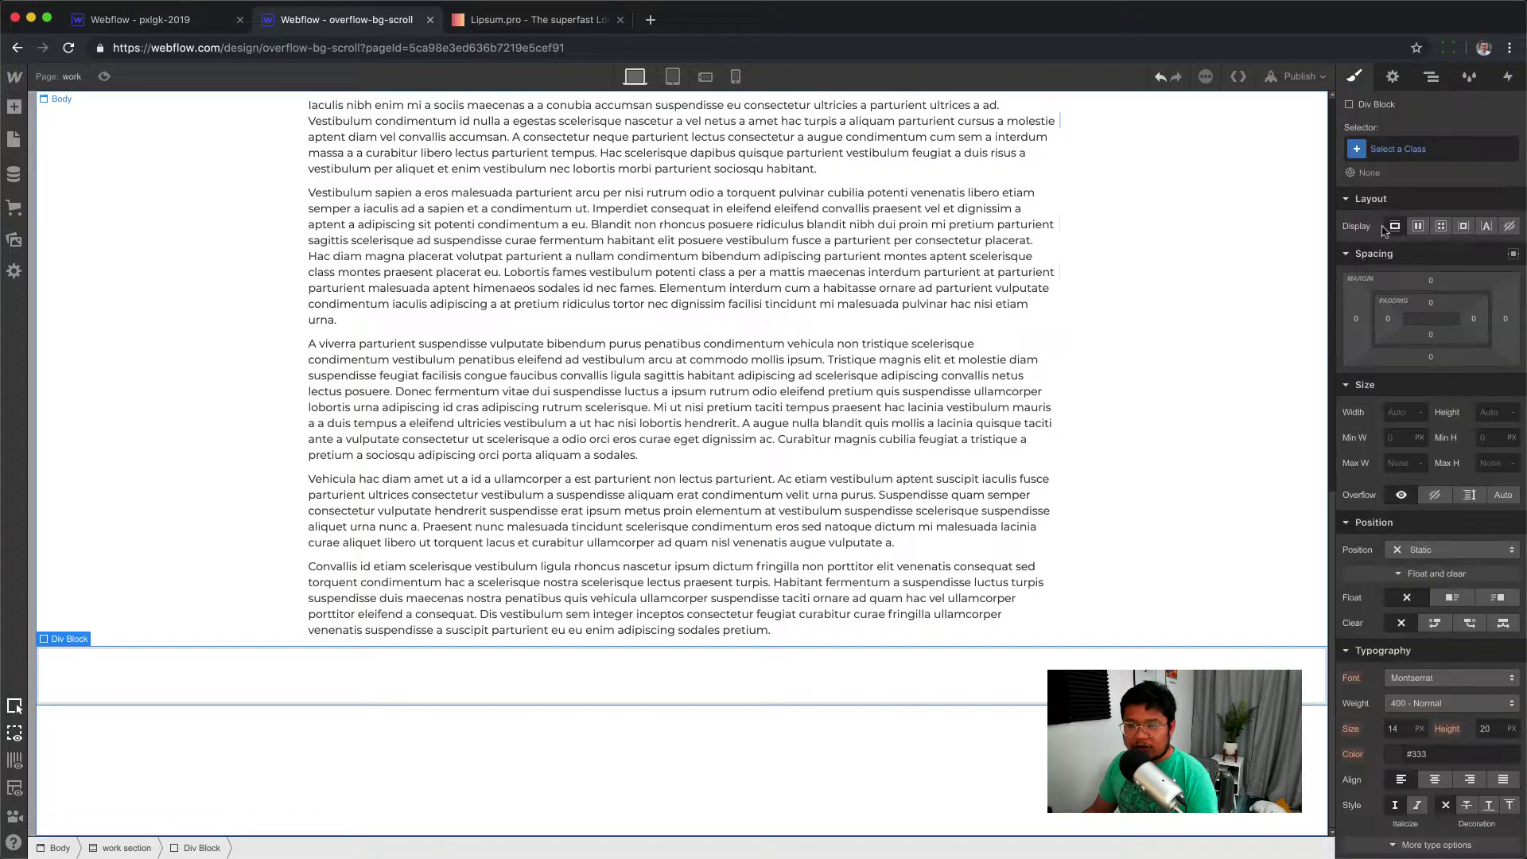
pyautogui.click(1415, 151)
pyautogui.write('background ho')
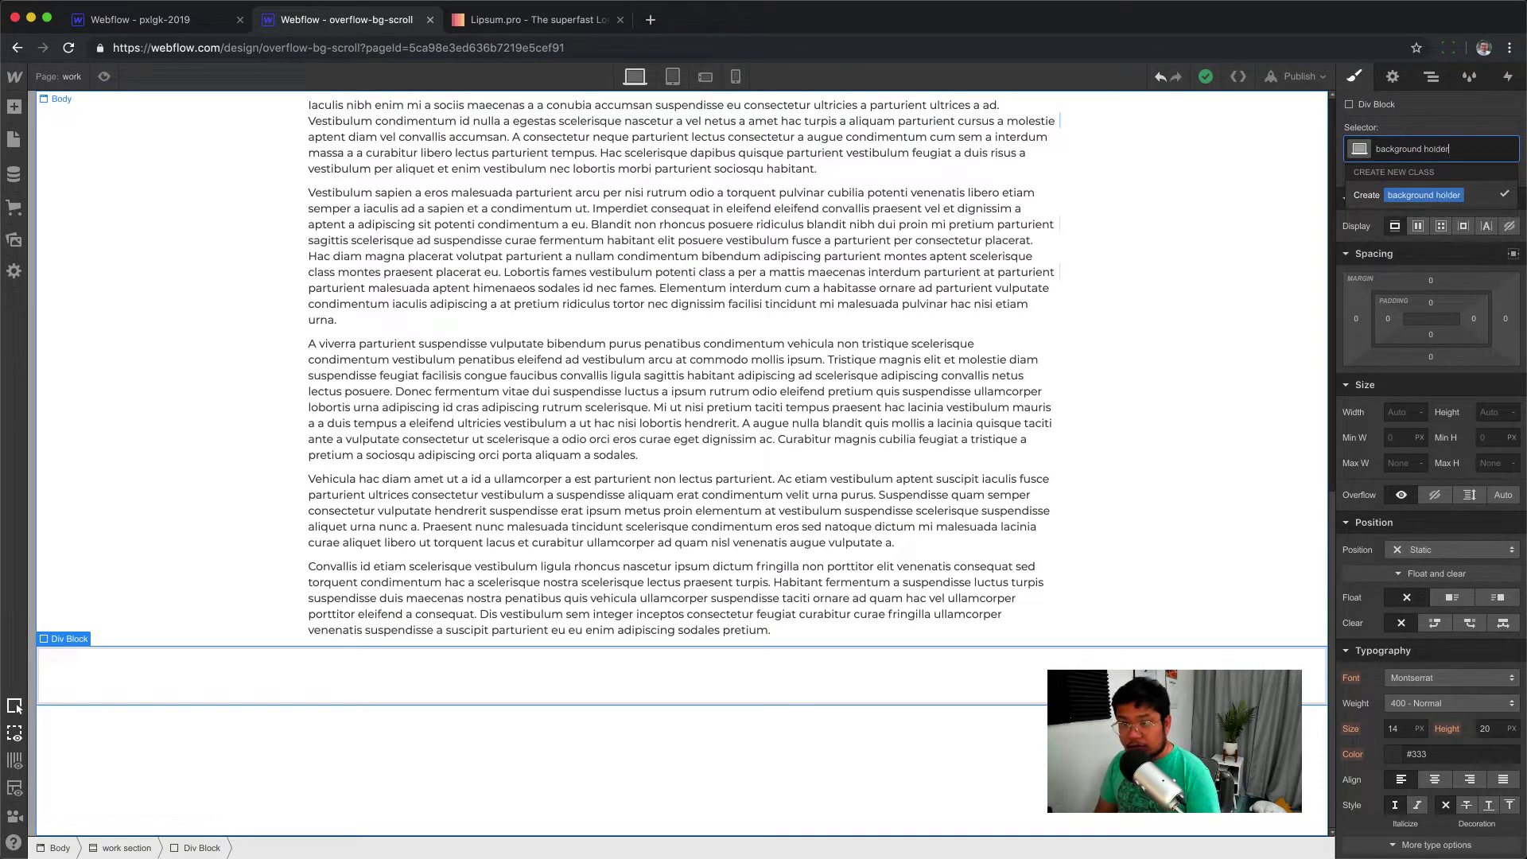
pyautogui.write('lder')
pyautogui.press('Return')
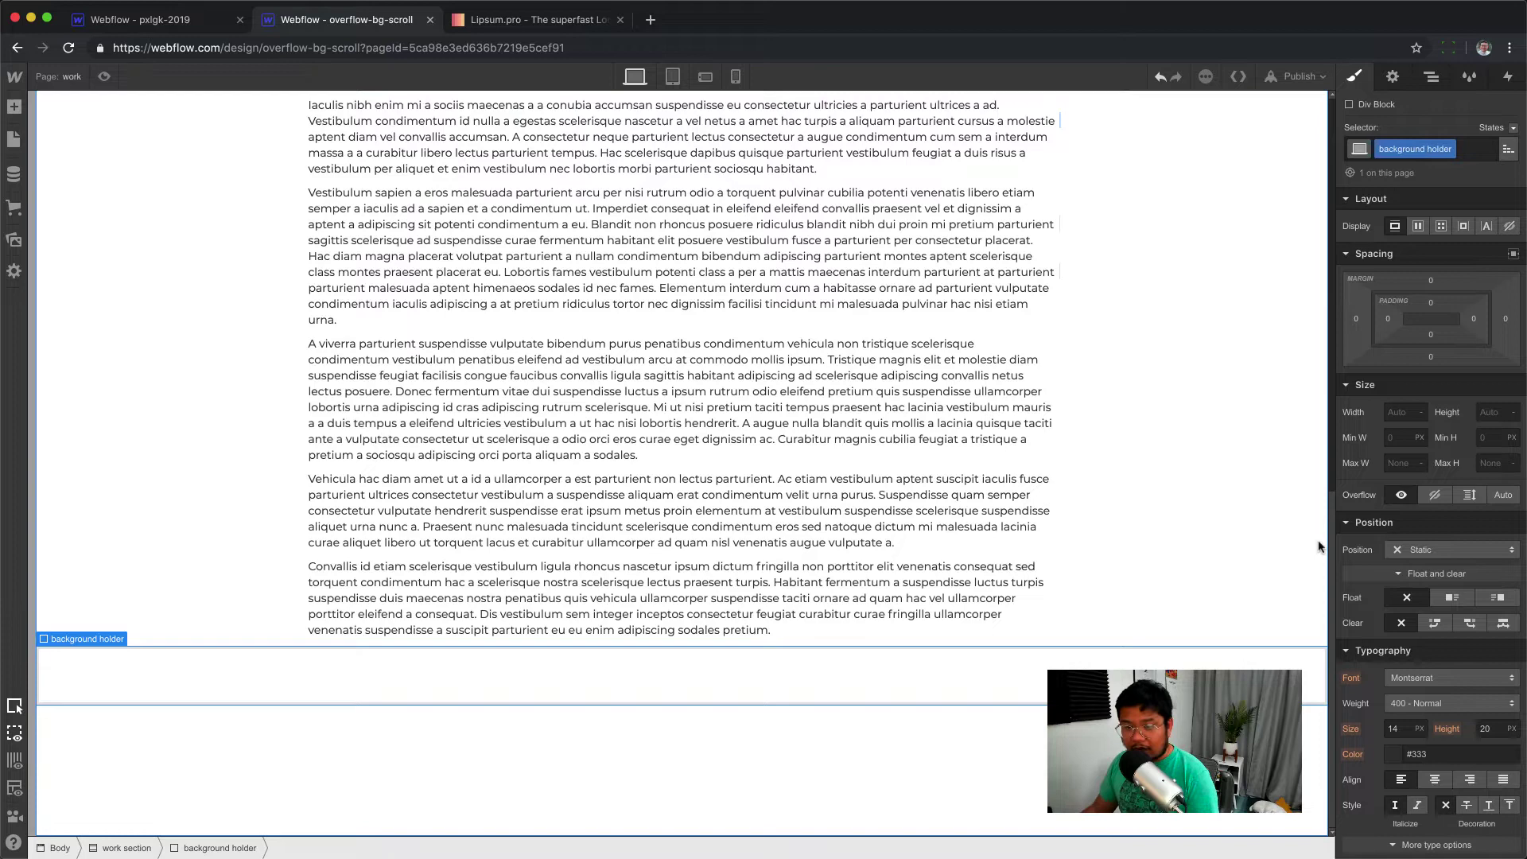
pyautogui.click(1431, 550)
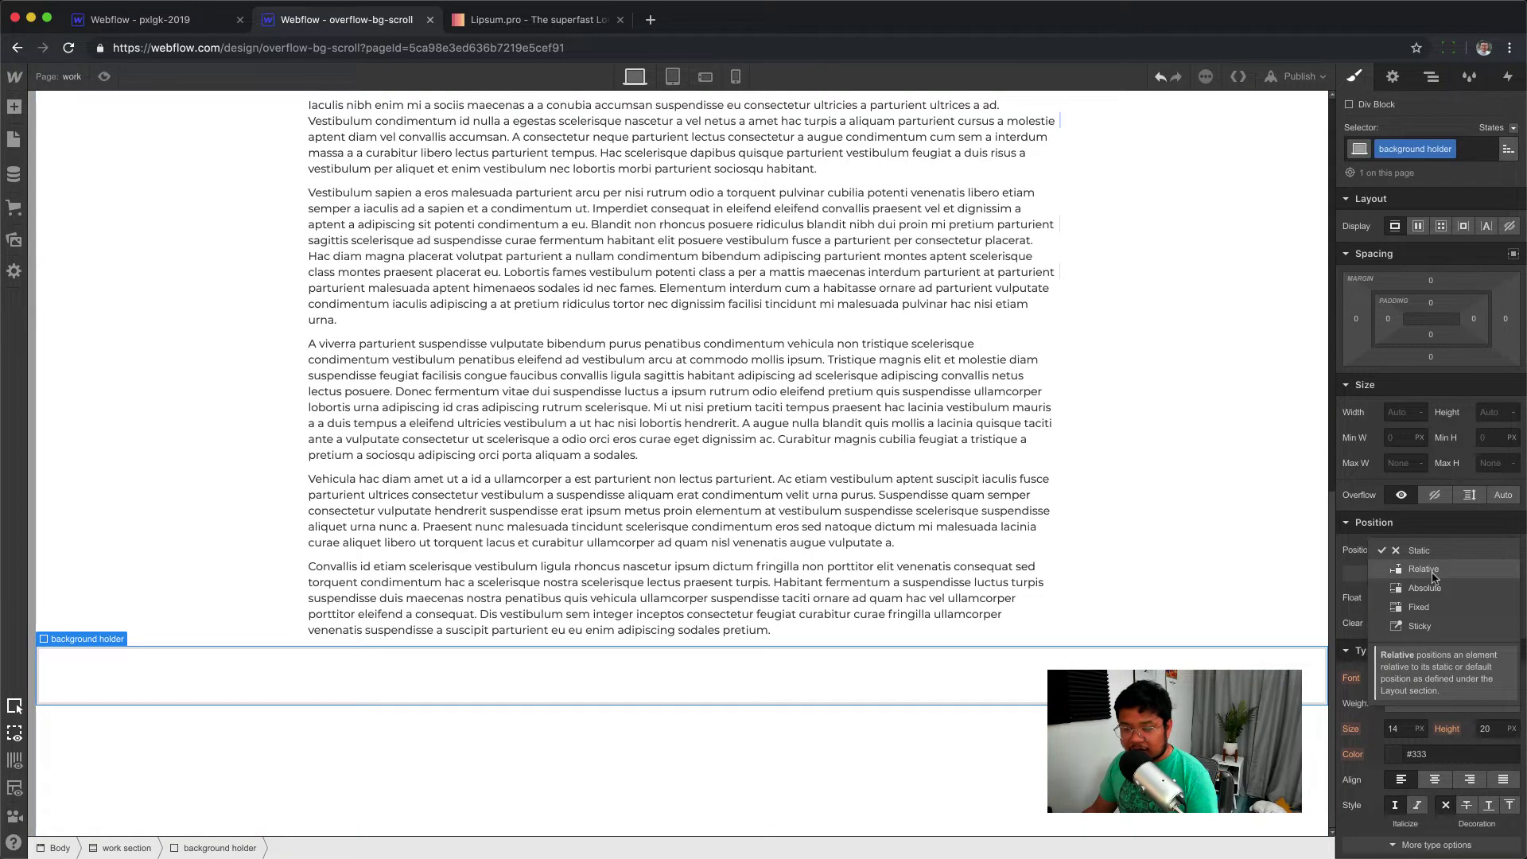
pyautogui.click(1432, 571)
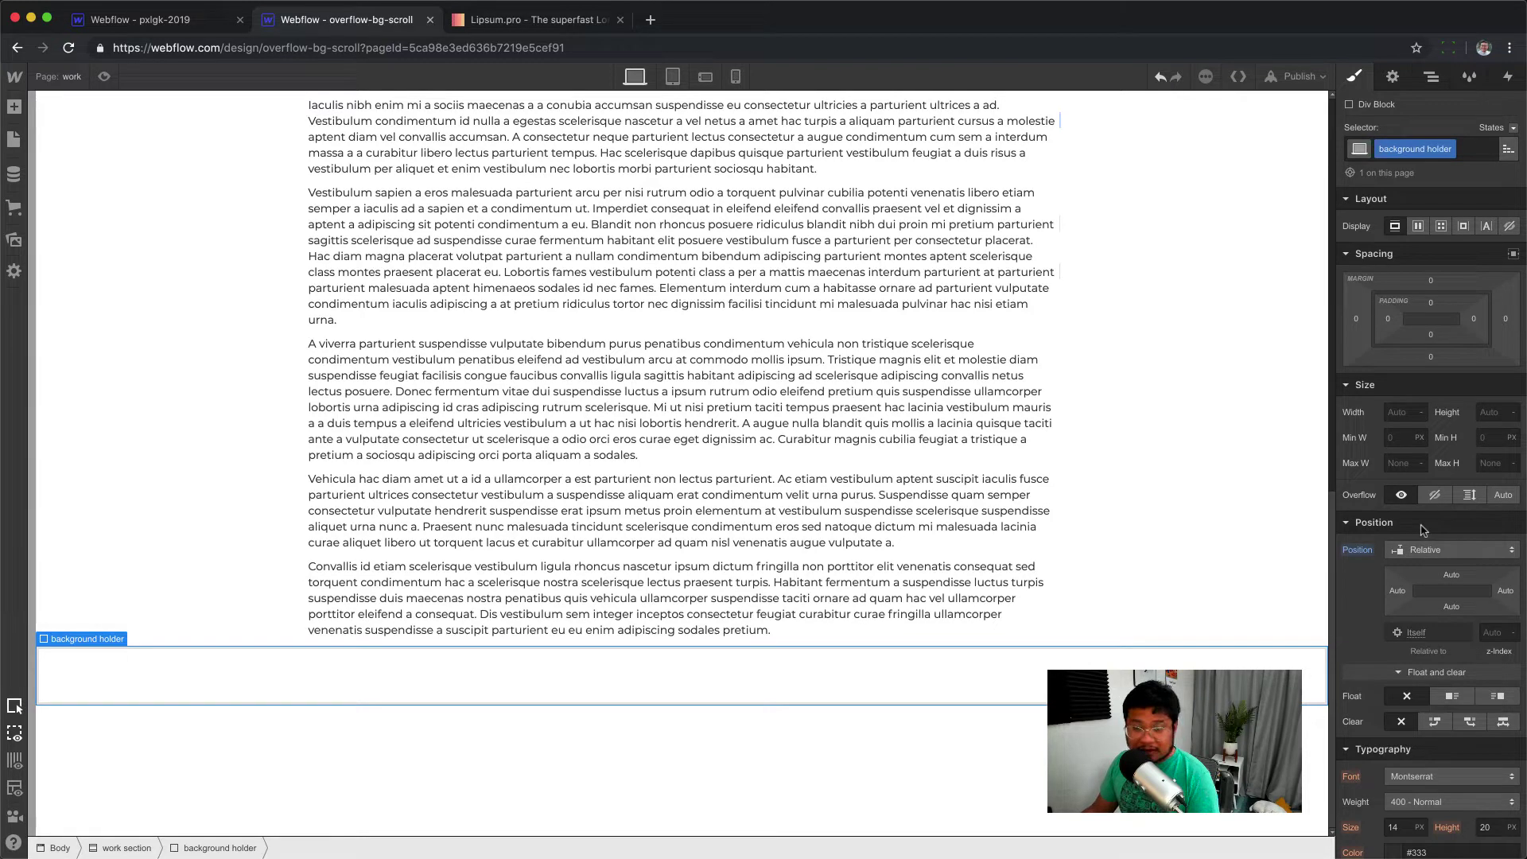
# Add a 'bg 1' div inside background holder, fixed to cover the full window, z-index -1
pyautogui.press('a')
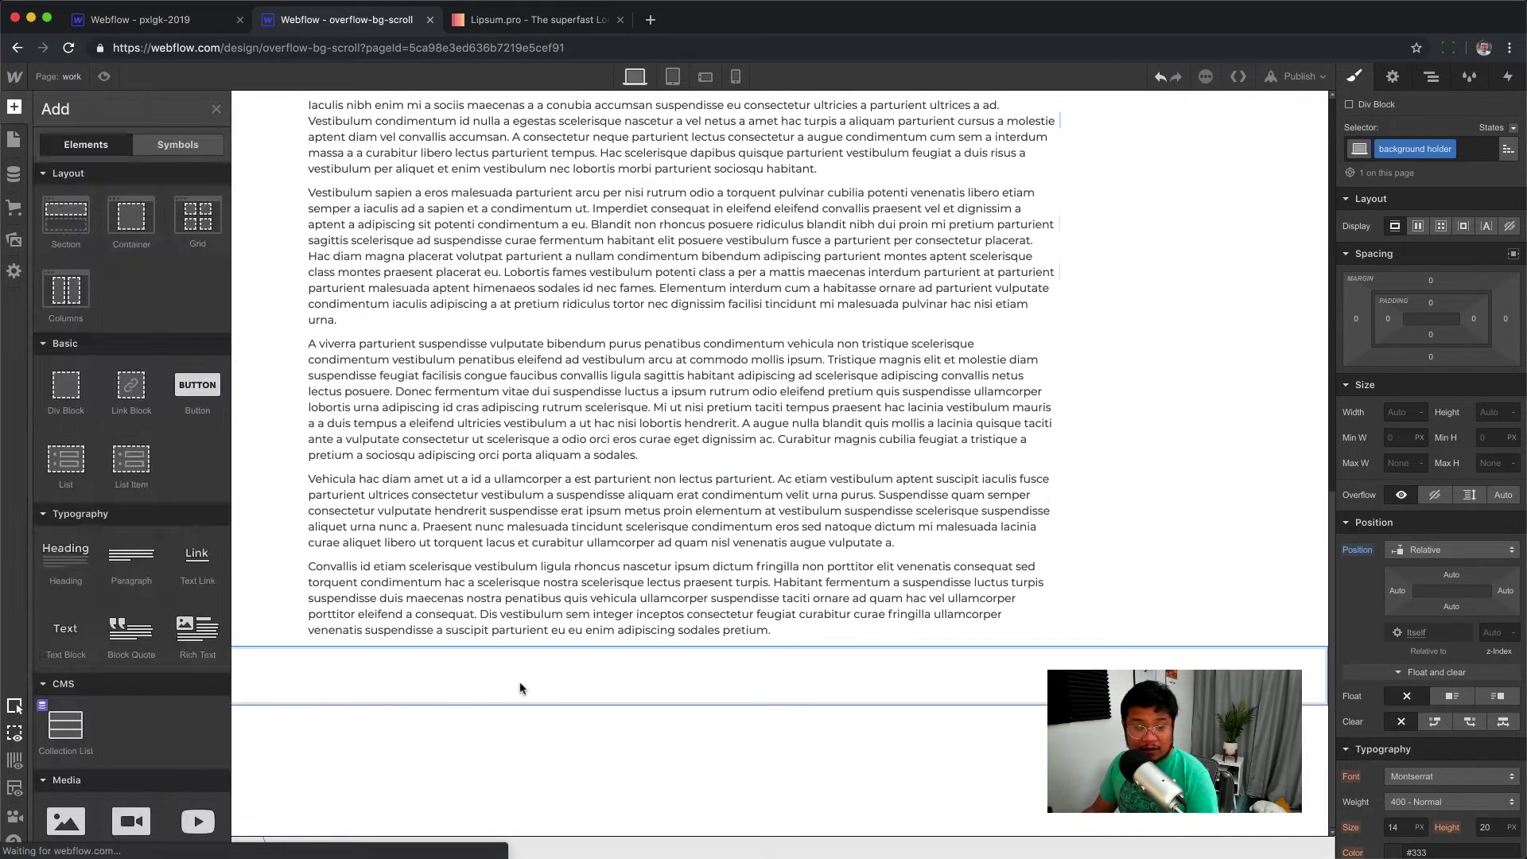
pyautogui.moveTo(65, 433); pyautogui.dragTo(333, 672)
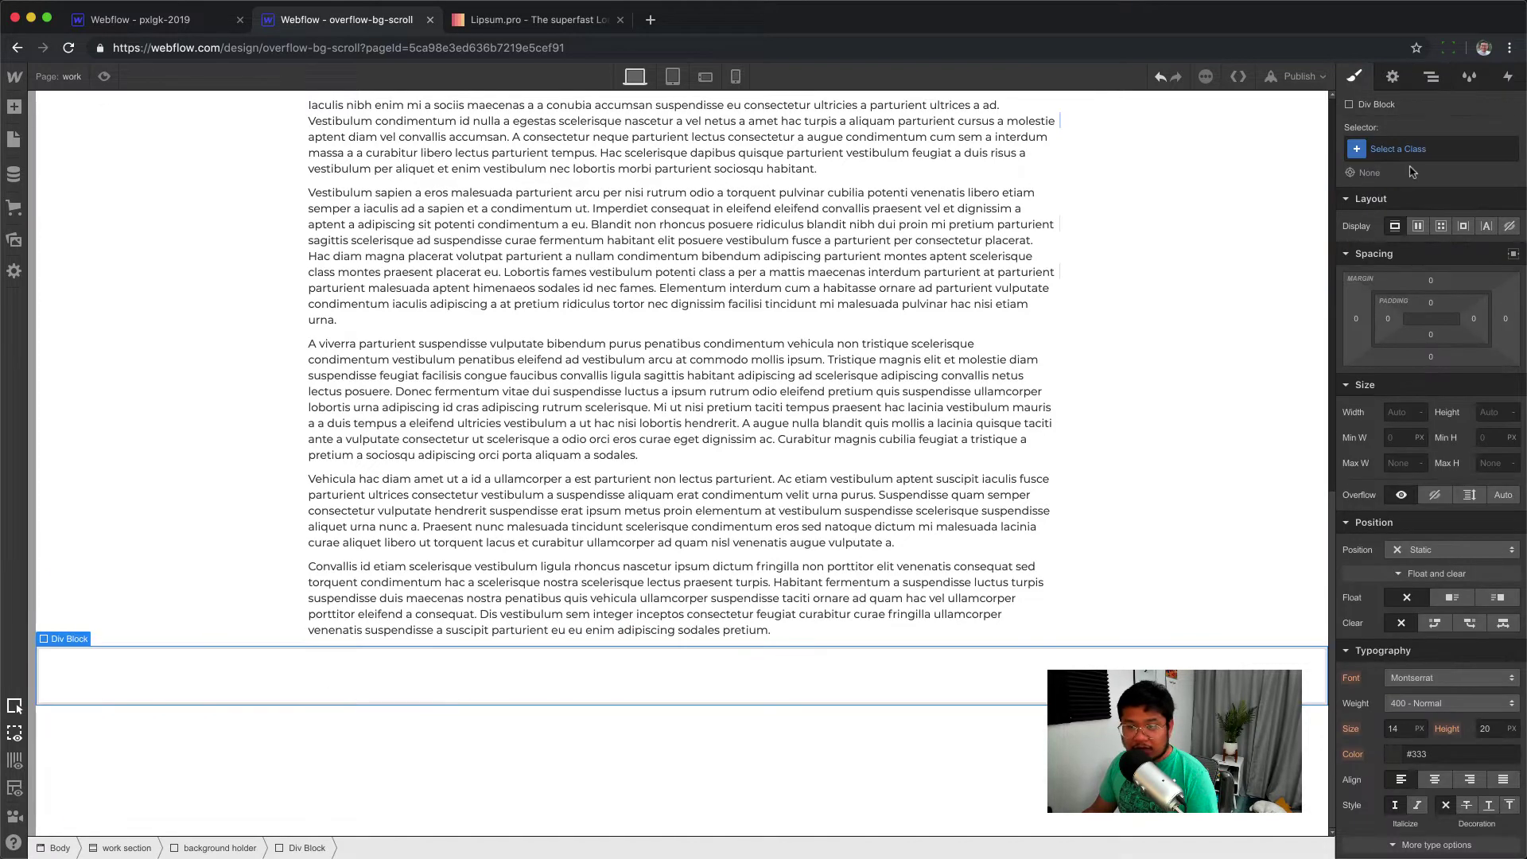
pyautogui.press('super+Return')
pyautogui.write('bg 1')
pyautogui.press('Return')
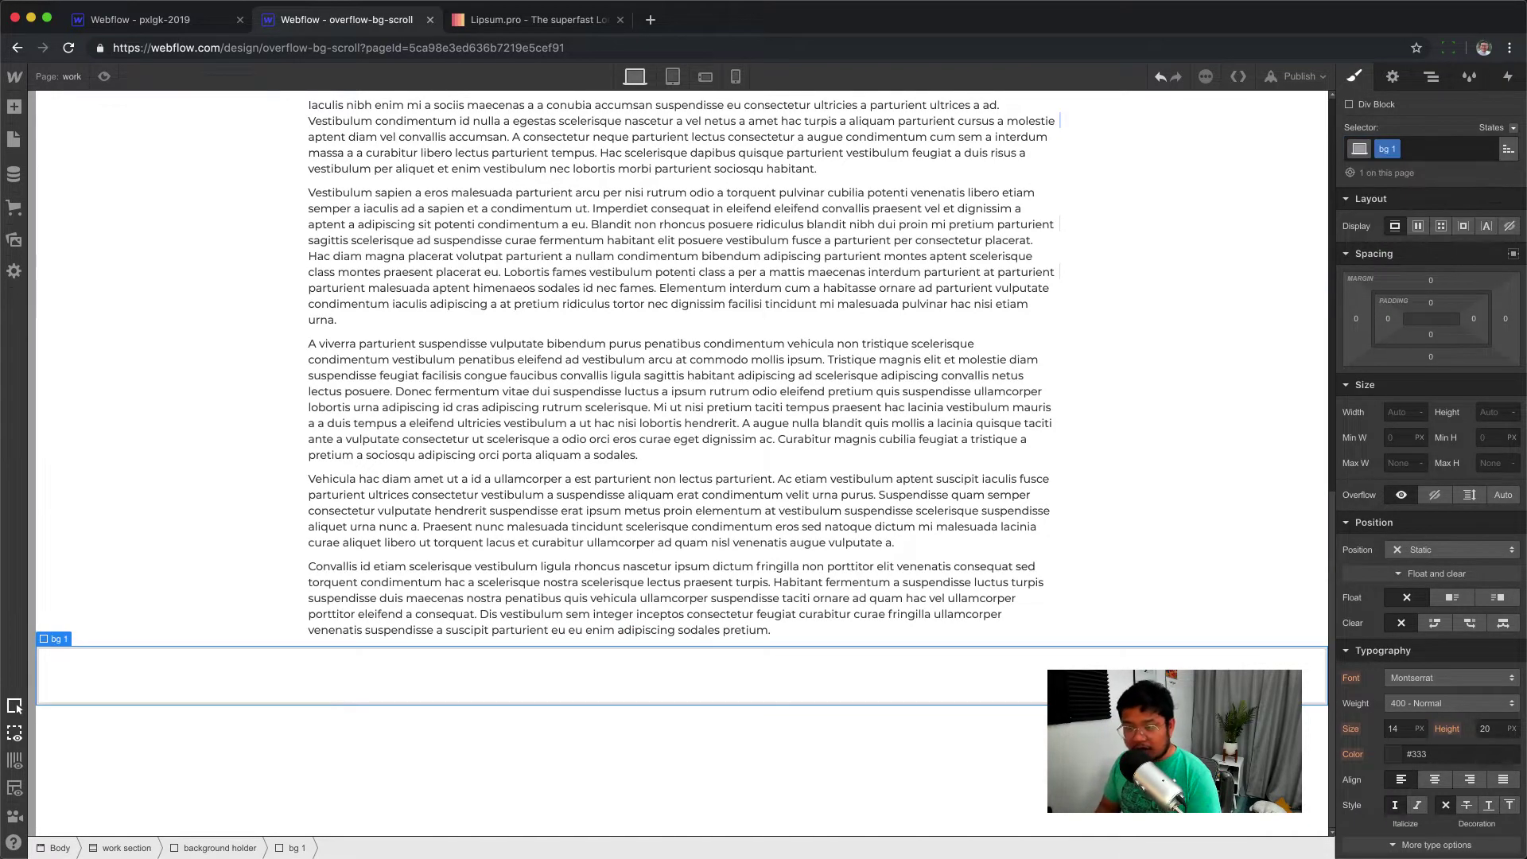
pyautogui.click(1431, 550)
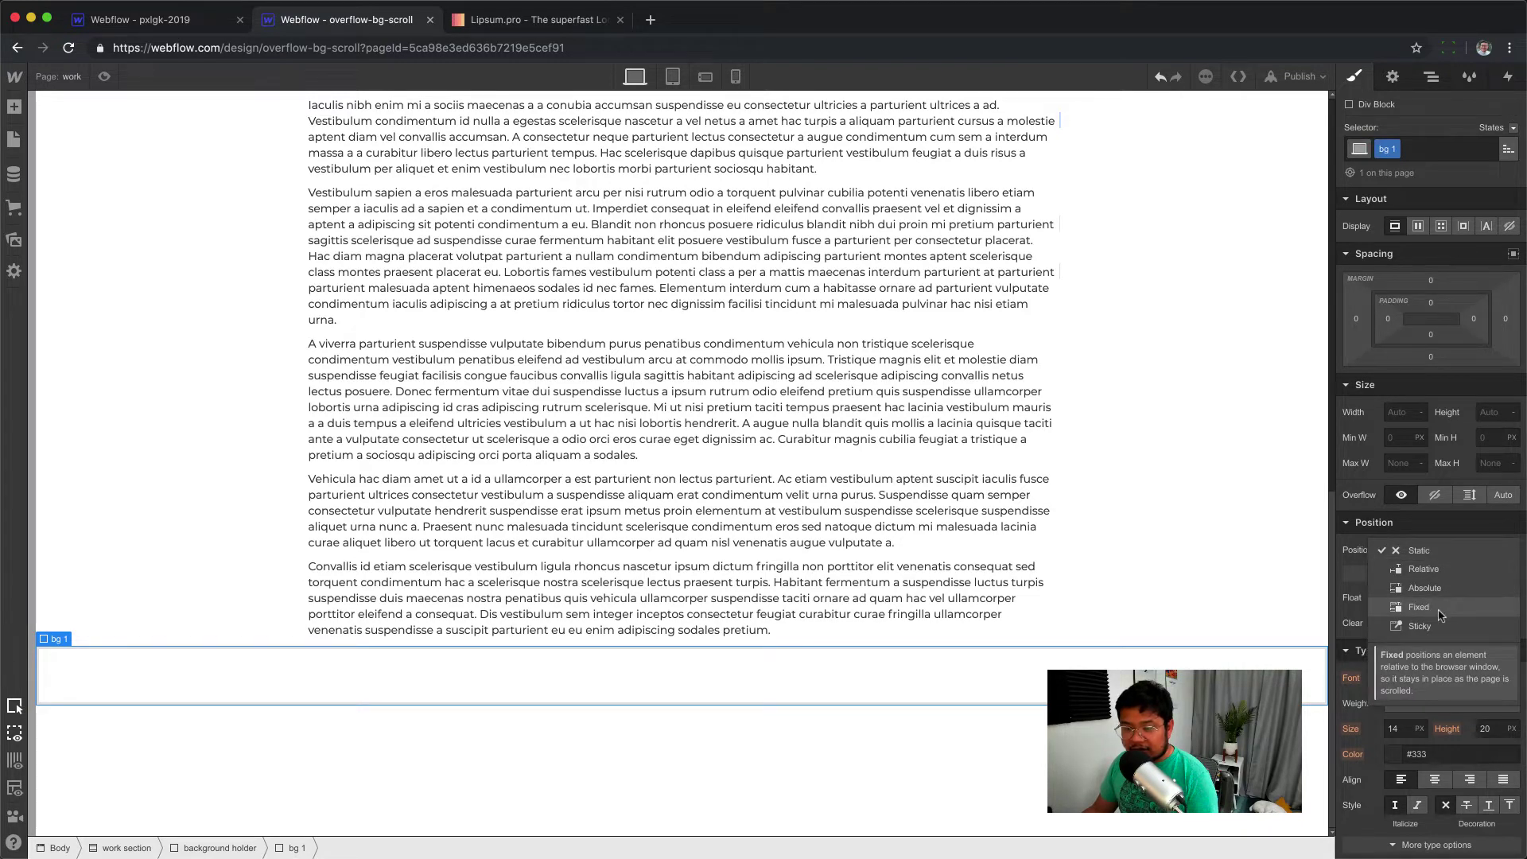
pyautogui.click(1418, 607)
pyautogui.click(1512, 572)
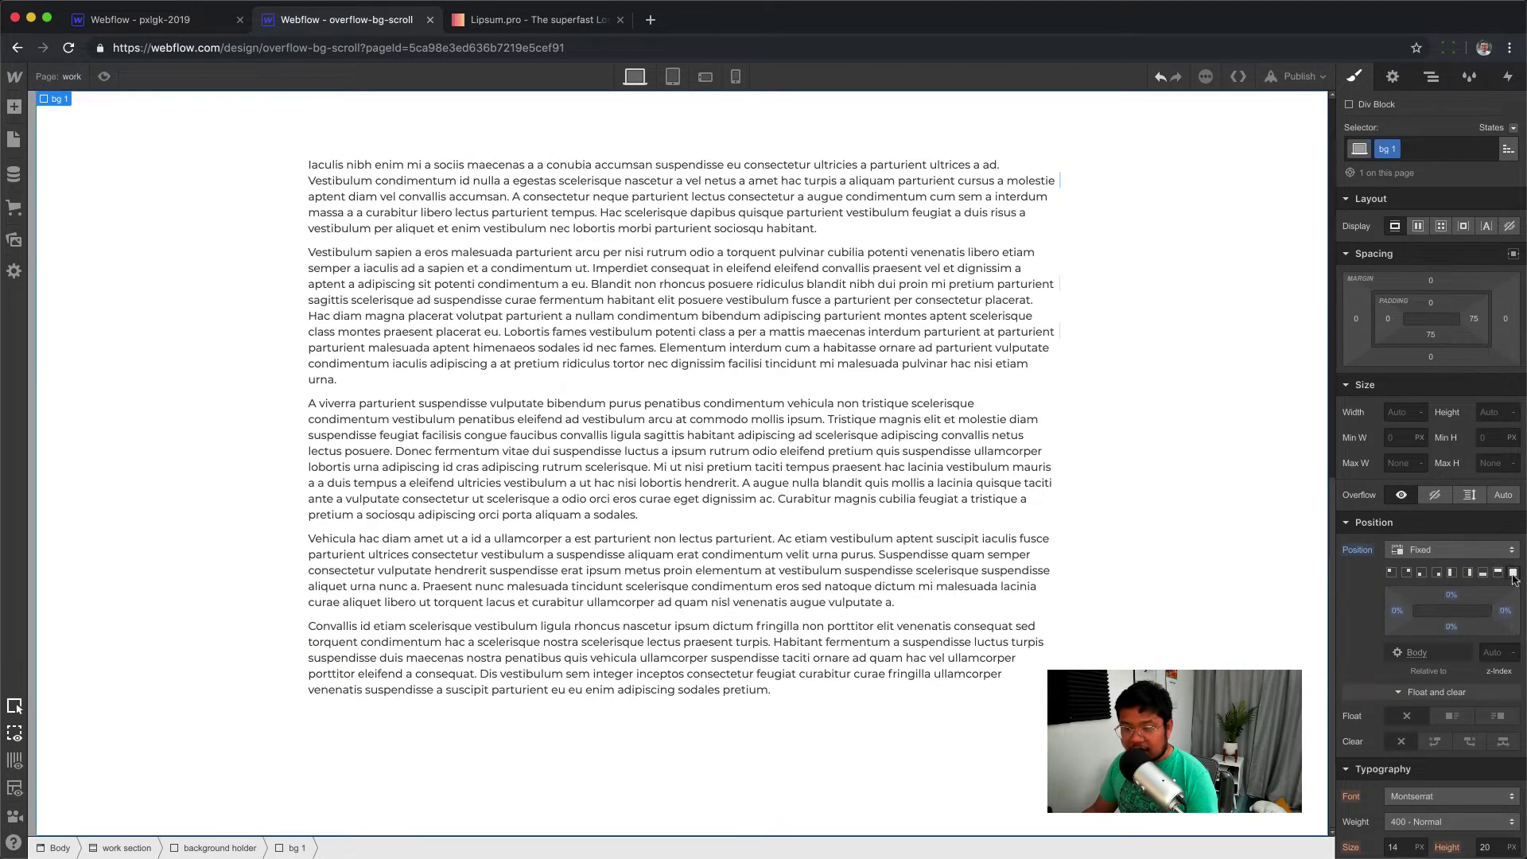
pyautogui.click(1498, 650)
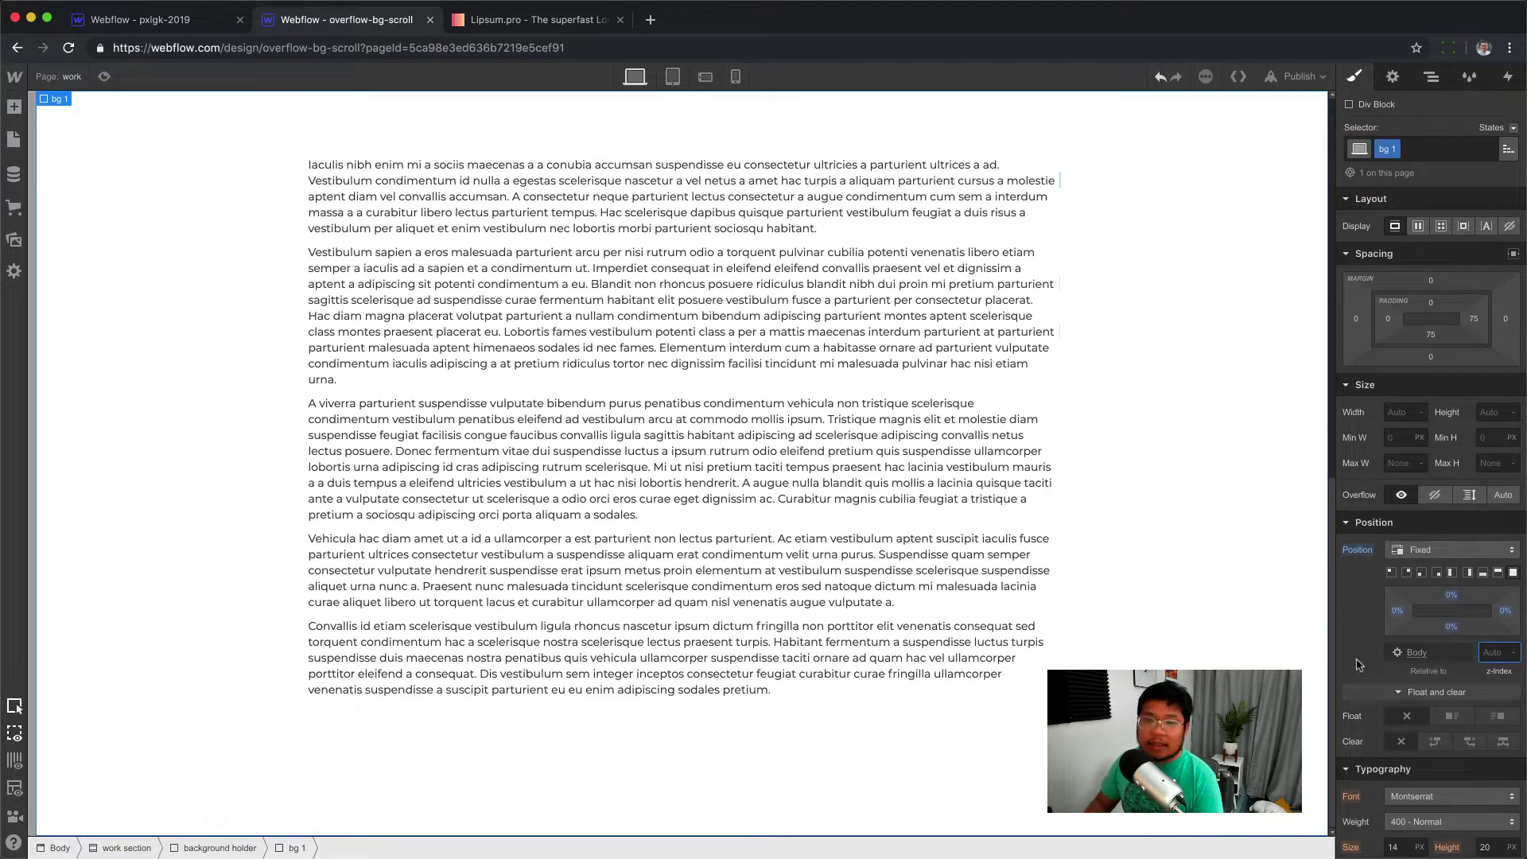
pyautogui.write('-1')
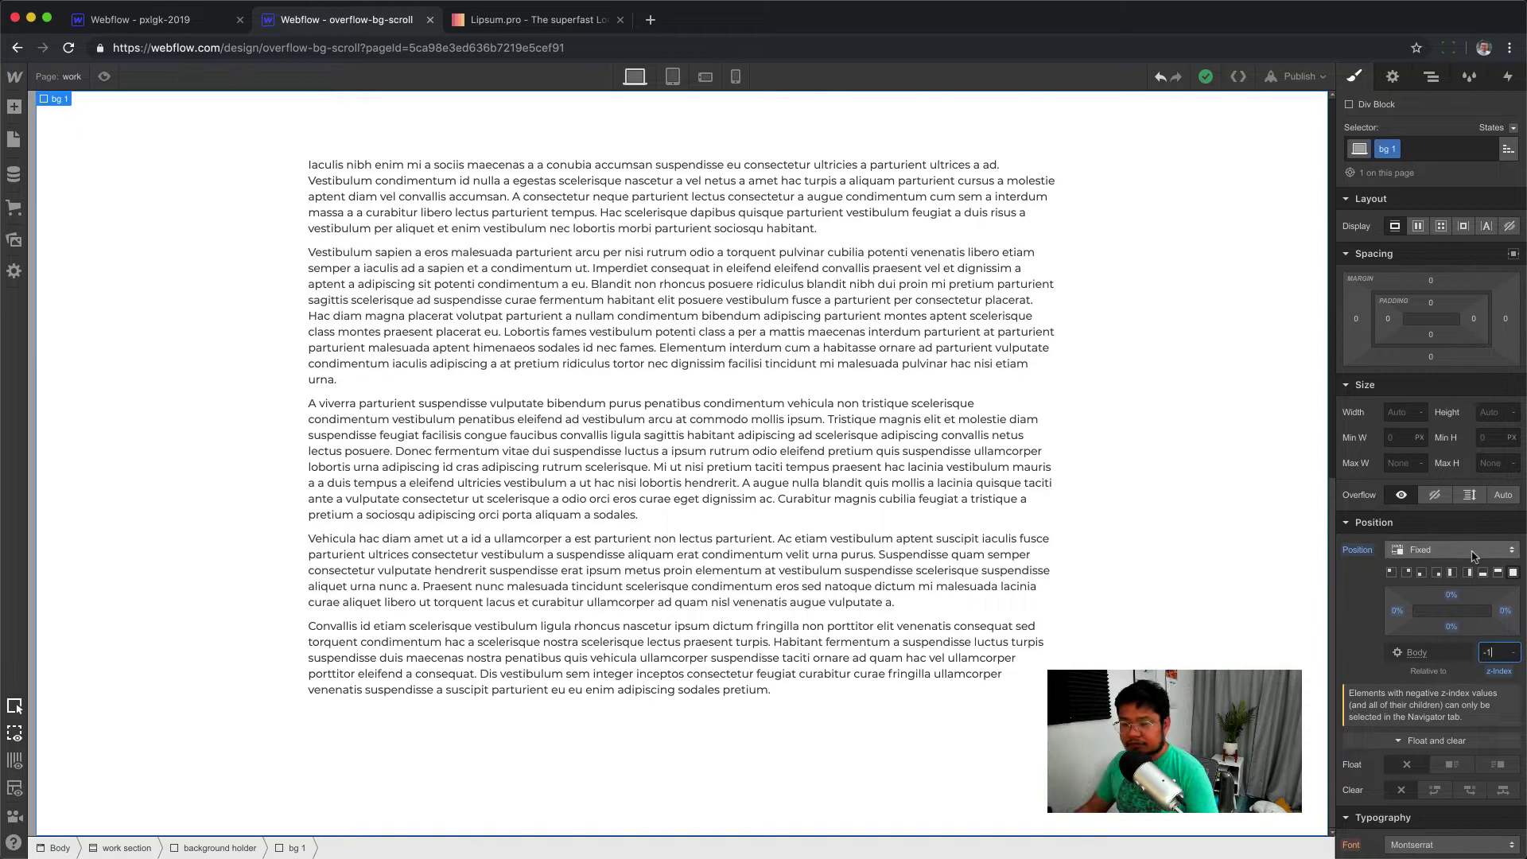
# Give bg 1 the 1457051662901.jpg background image, sized Cover, Fixed and centred
pyautogui.scroll(-5, 1473, 604)
pyautogui.scroll(-4, 1471, 548)
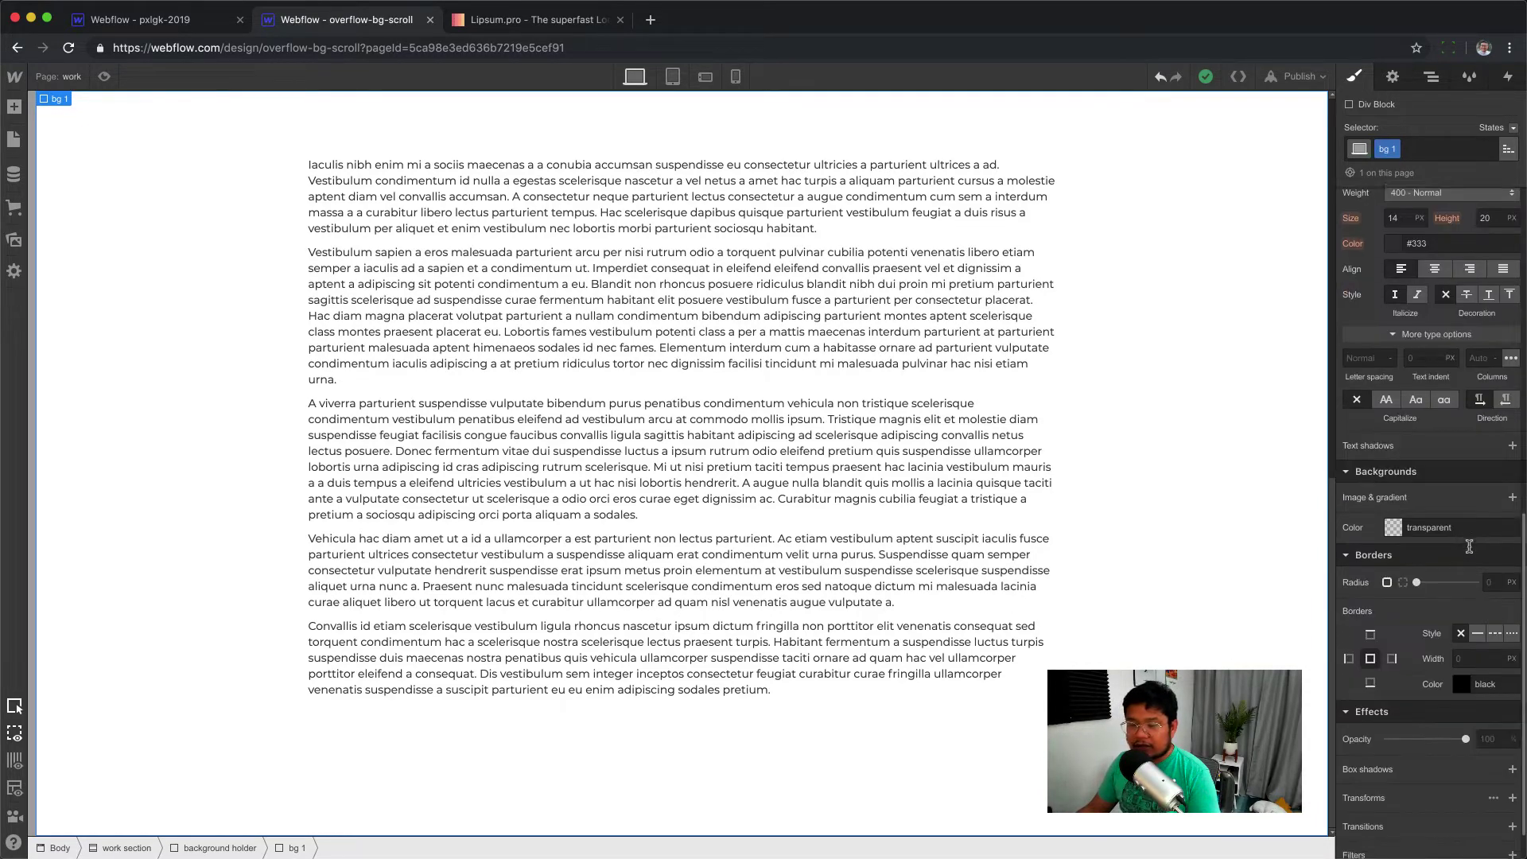
pyautogui.click(1512, 487)
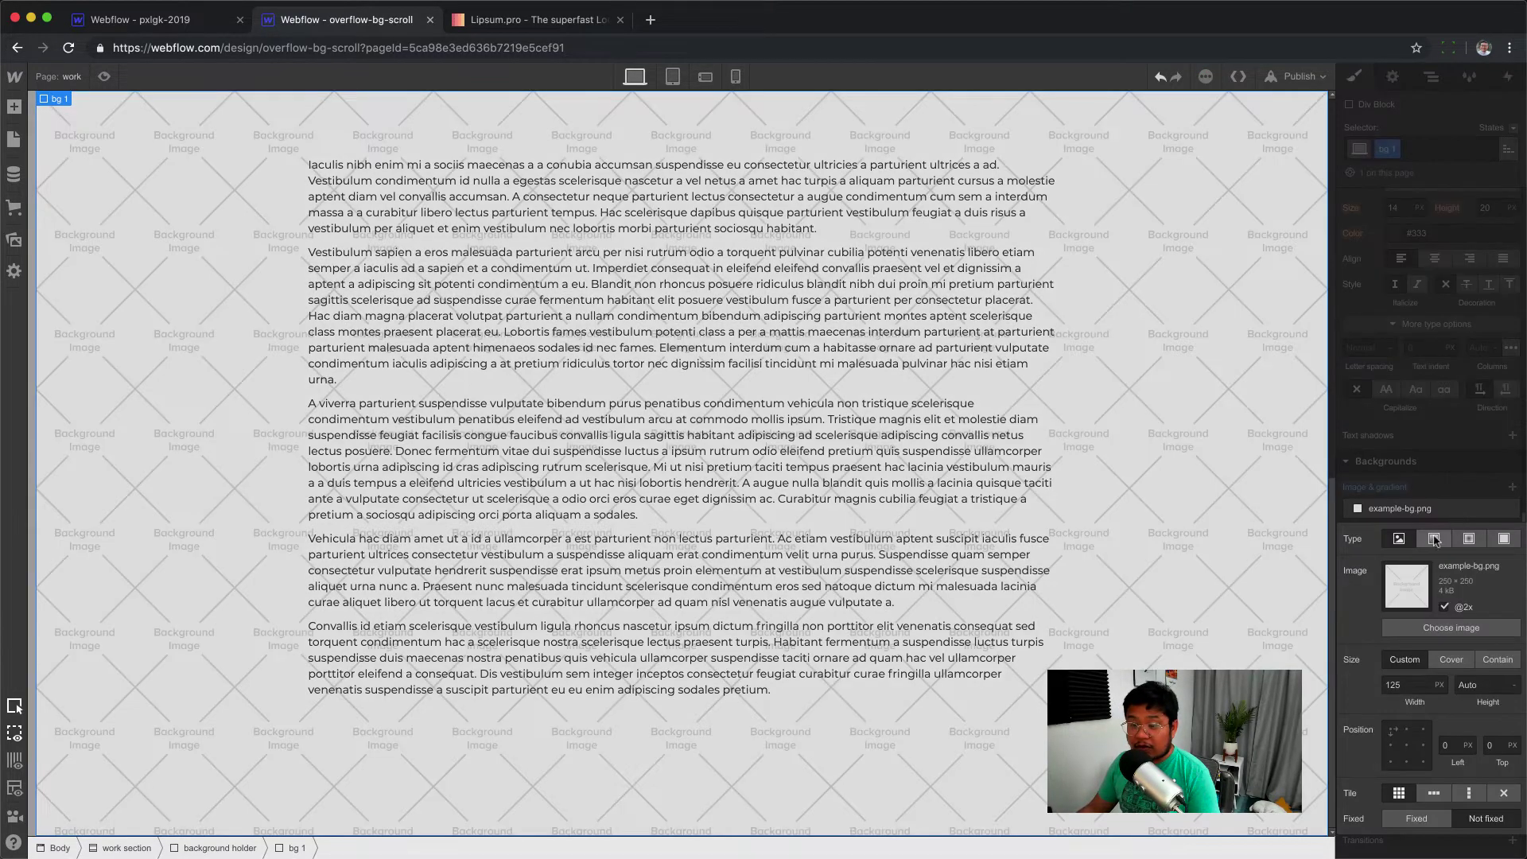
pyautogui.click(1450, 627)
pyautogui.click(139, 189)
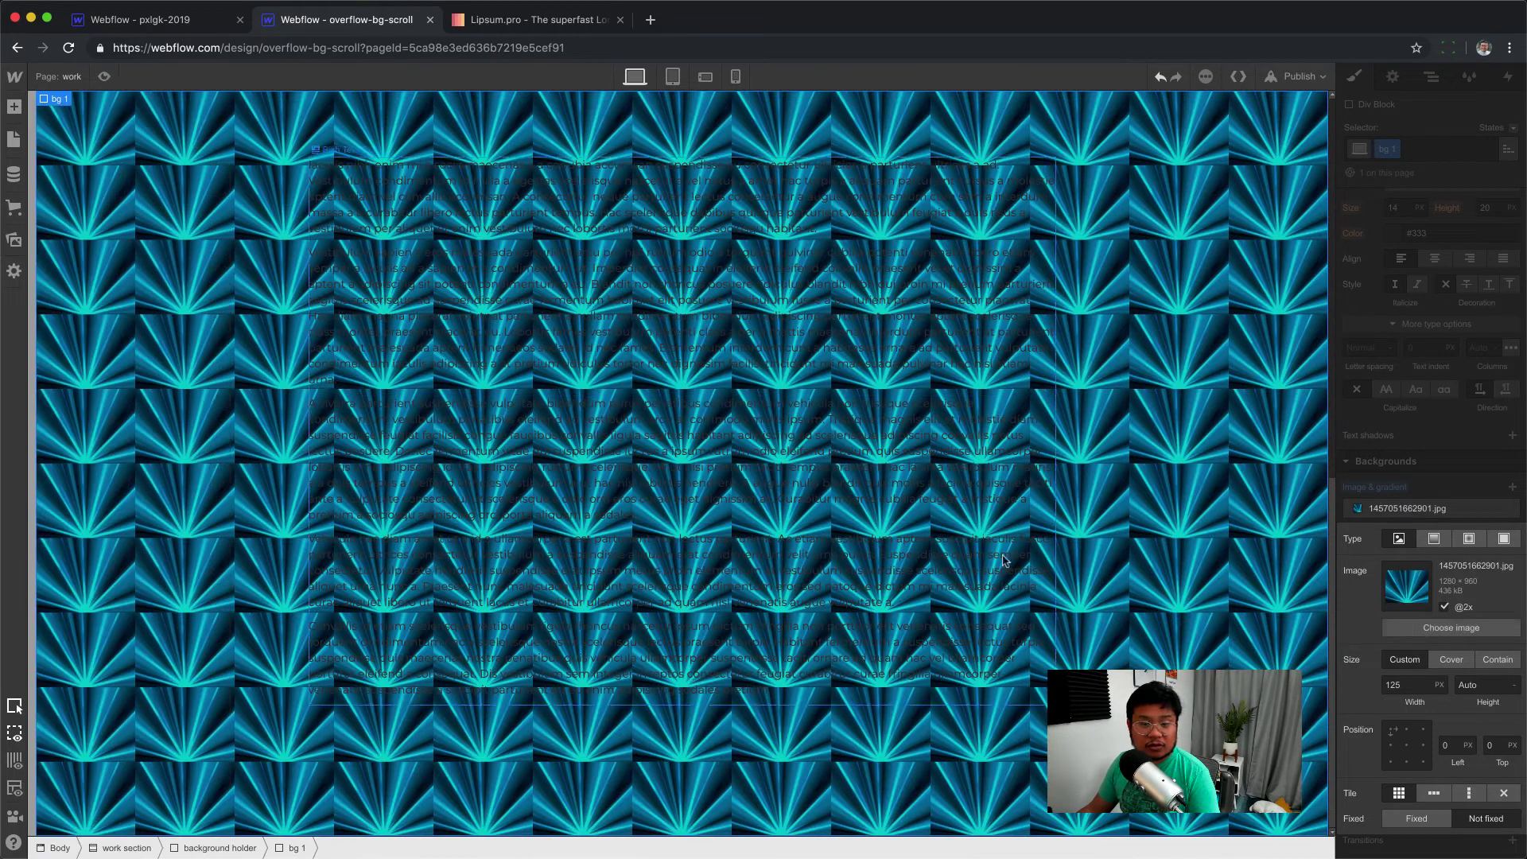
pyautogui.click(1451, 659)
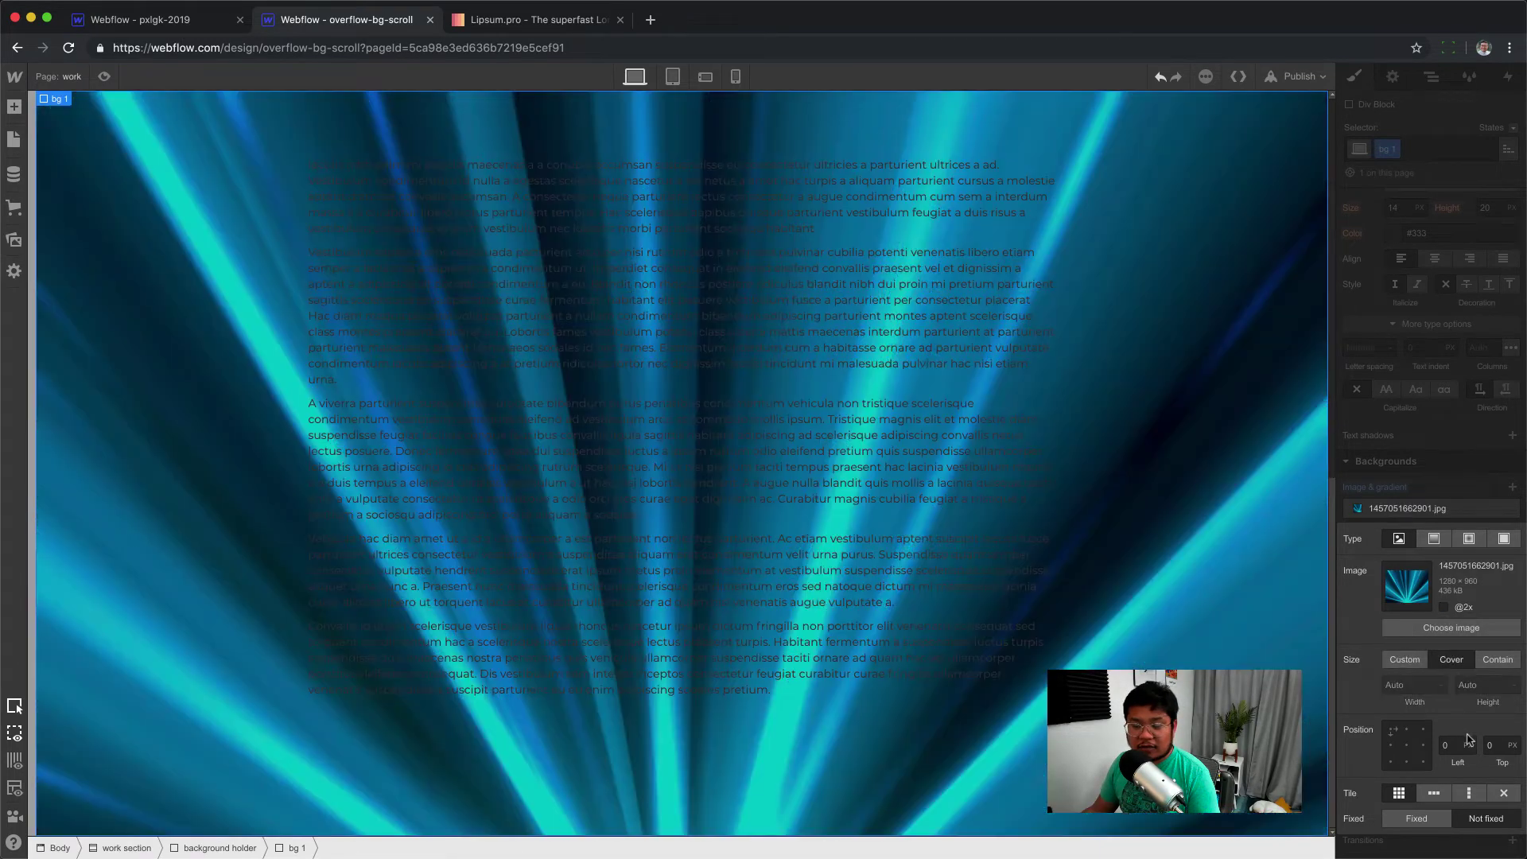
pyautogui.click(1434, 821)
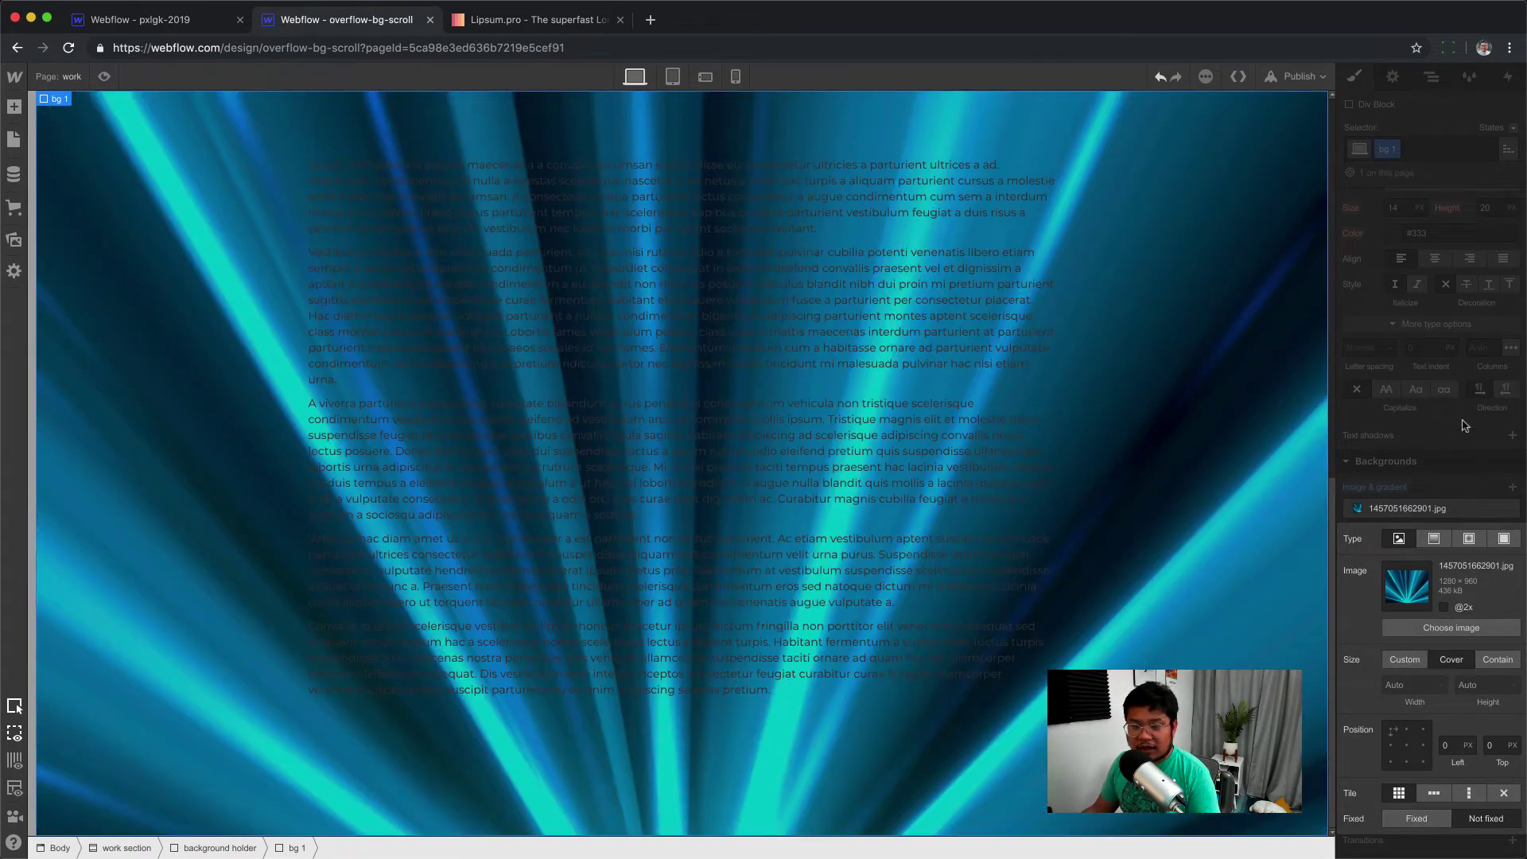
pyautogui.click(1408, 747)
pyautogui.click(1447, 455)
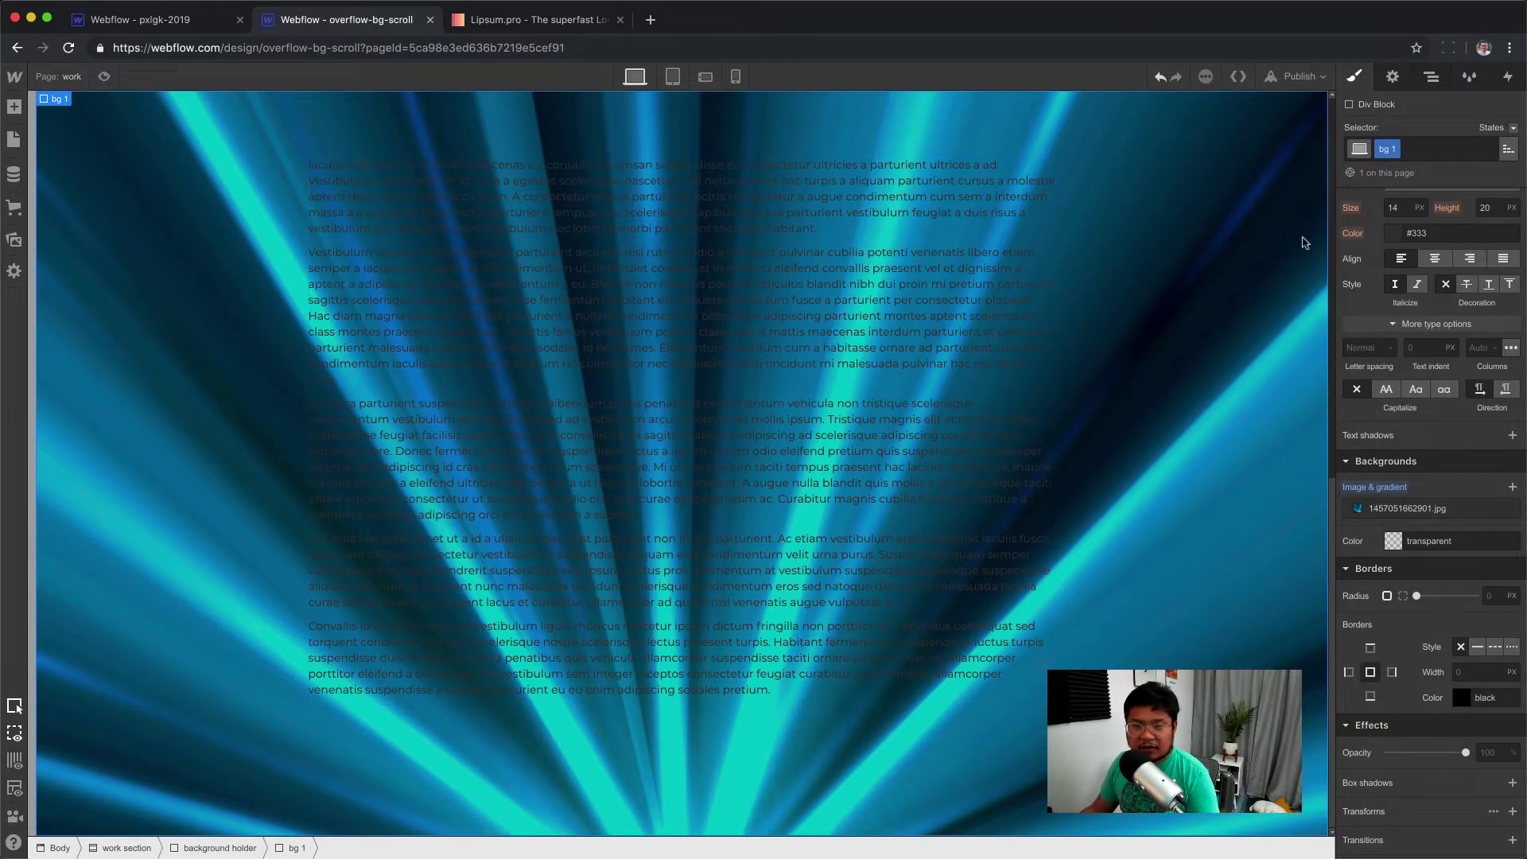
# Select the text Container and give it a white background colour
pyautogui.click(1420, 77)
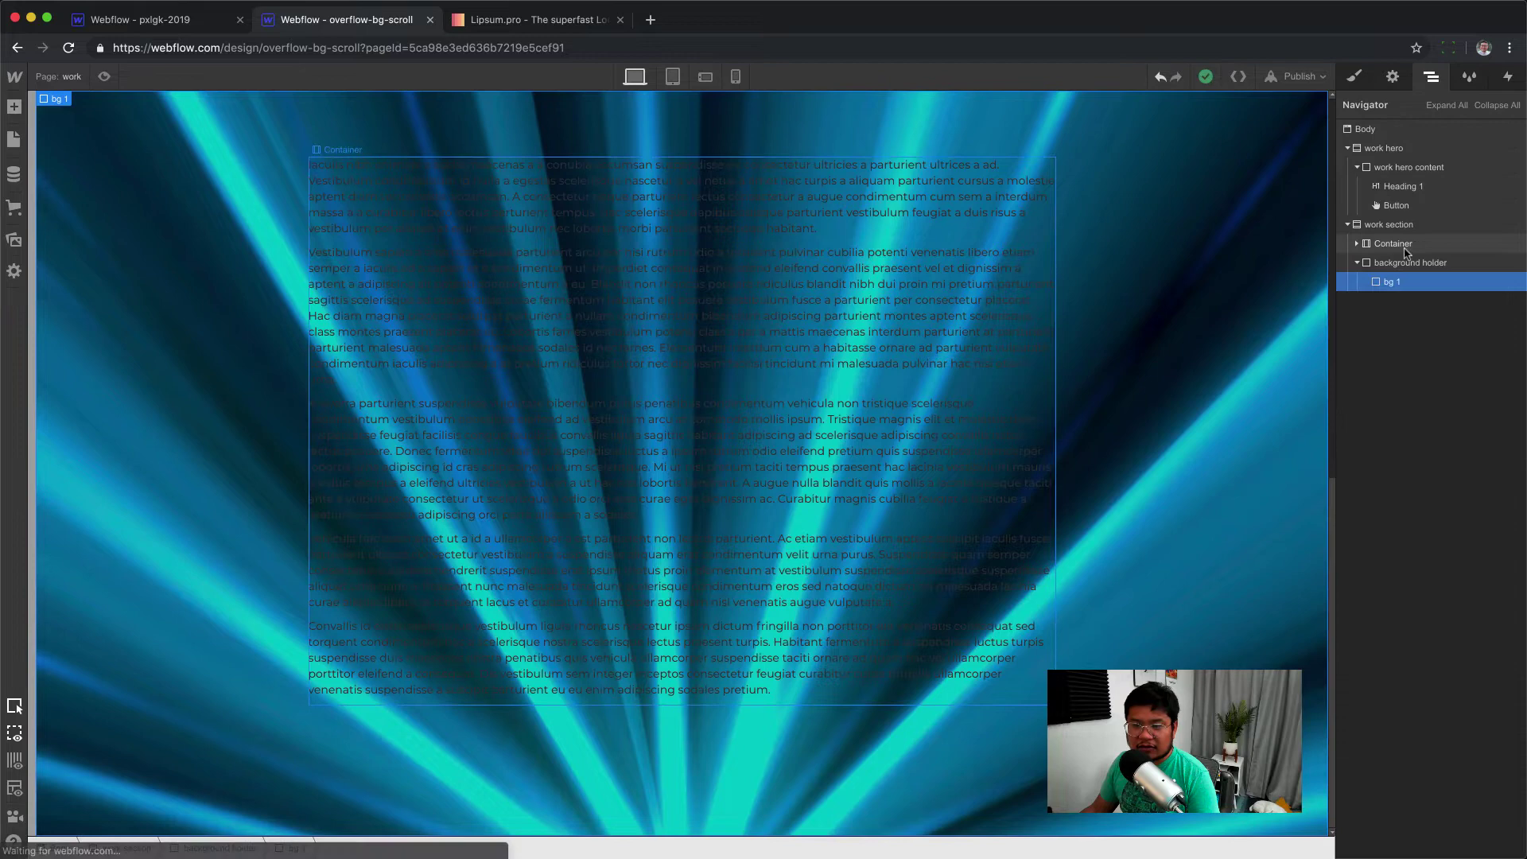
pyautogui.click(1455, 245)
pyautogui.press('s')
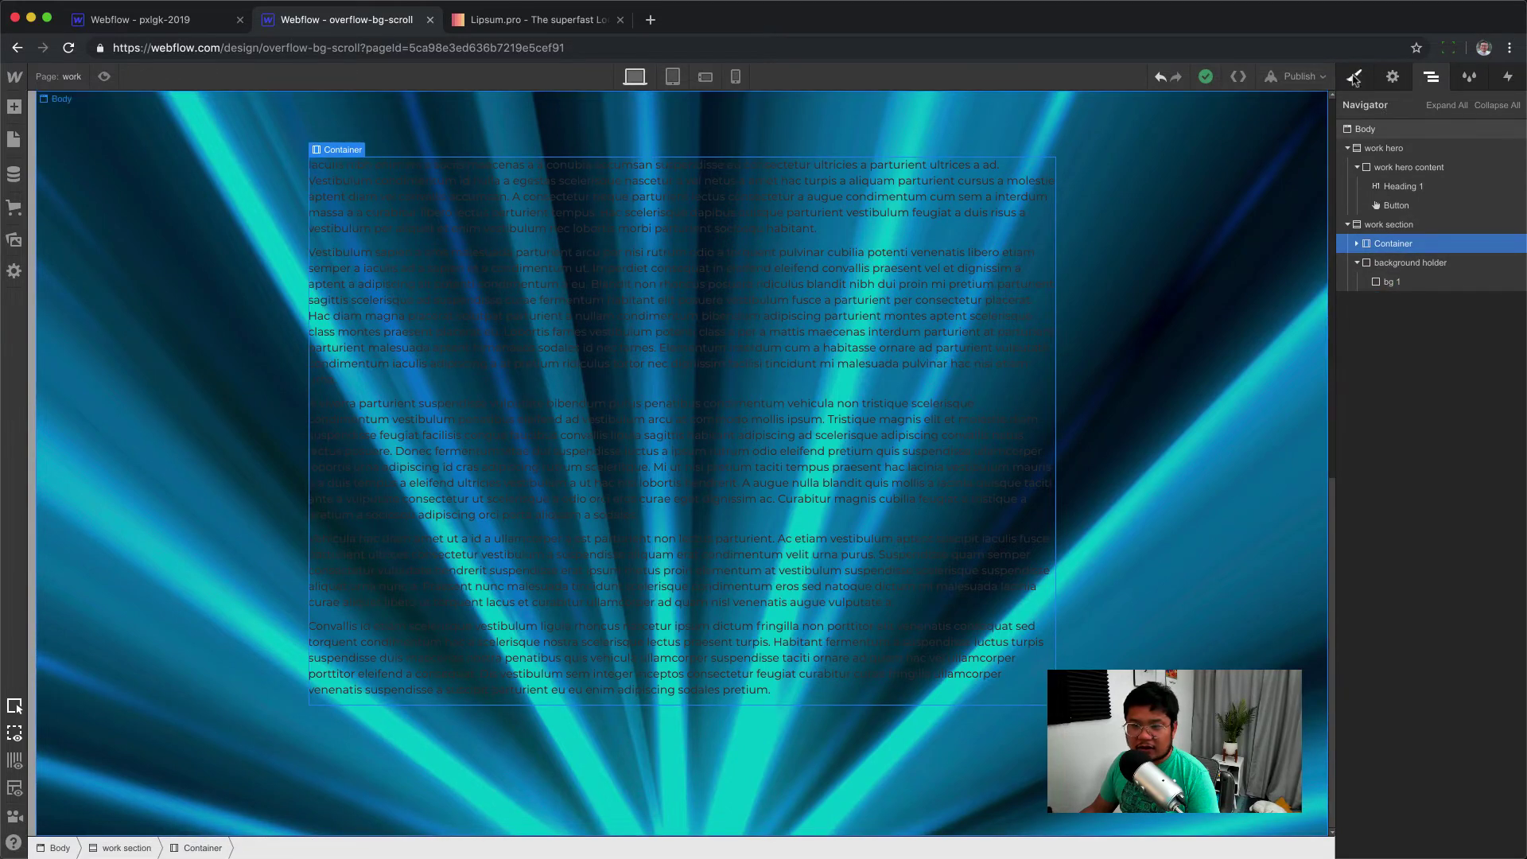
pyautogui.scroll(-5, 1459, 537)
pyautogui.scroll(-3, 1459, 537)
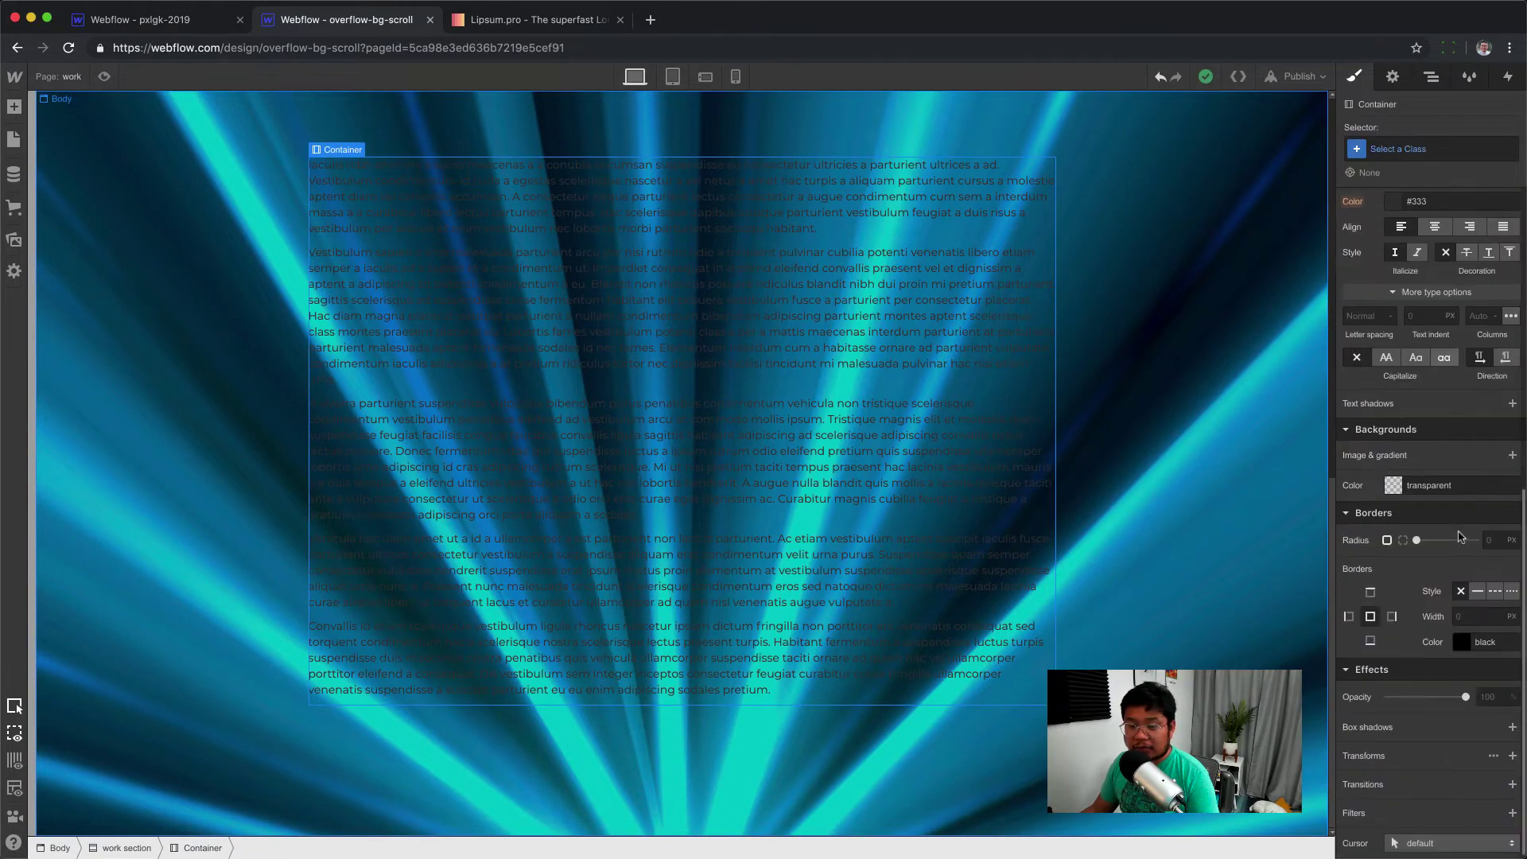
pyautogui.click(1448, 485)
pyautogui.write('white')
pyautogui.press('Return')
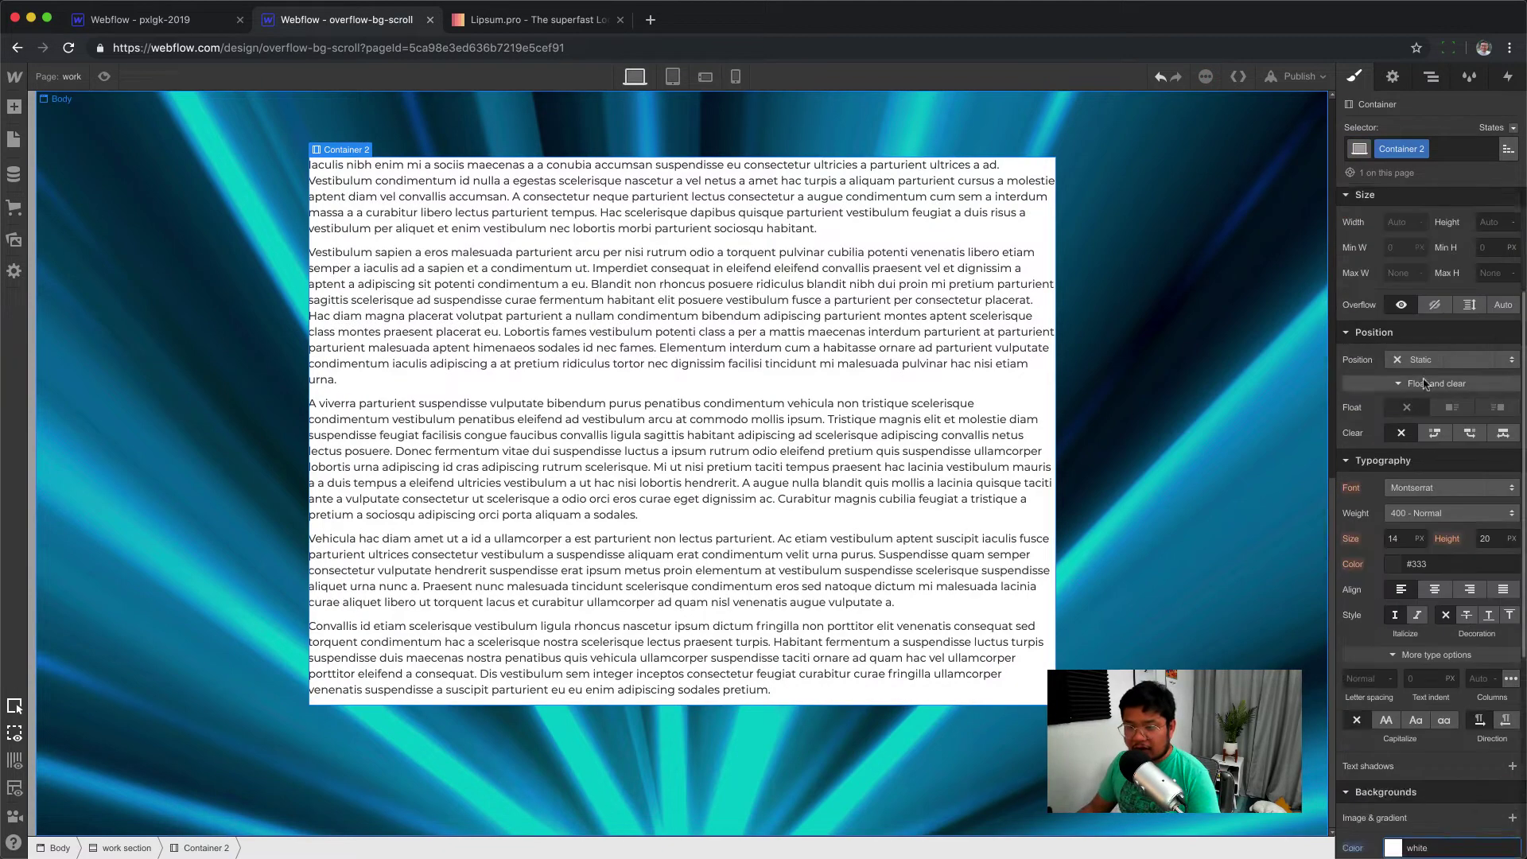
# Add even padding around the Container and round its corners to 10 px
pyautogui.scroll(2, 1446, 278)
pyautogui.moveTo(1445, 278); pyautogui.dragTo(1445, 316)
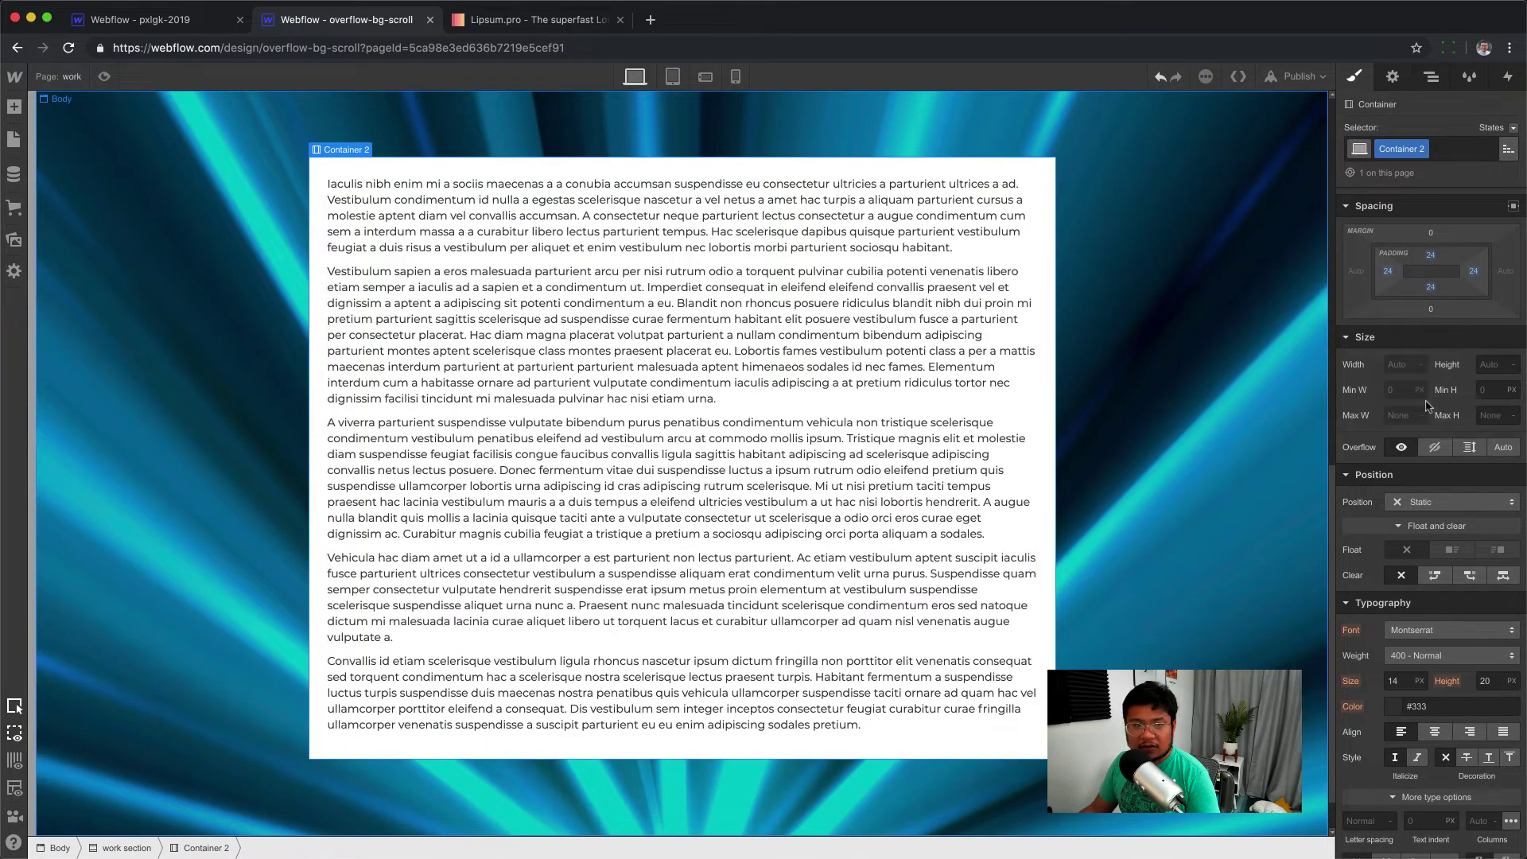
pyautogui.scroll(-5, 1479, 493)
pyautogui.click(1489, 533)
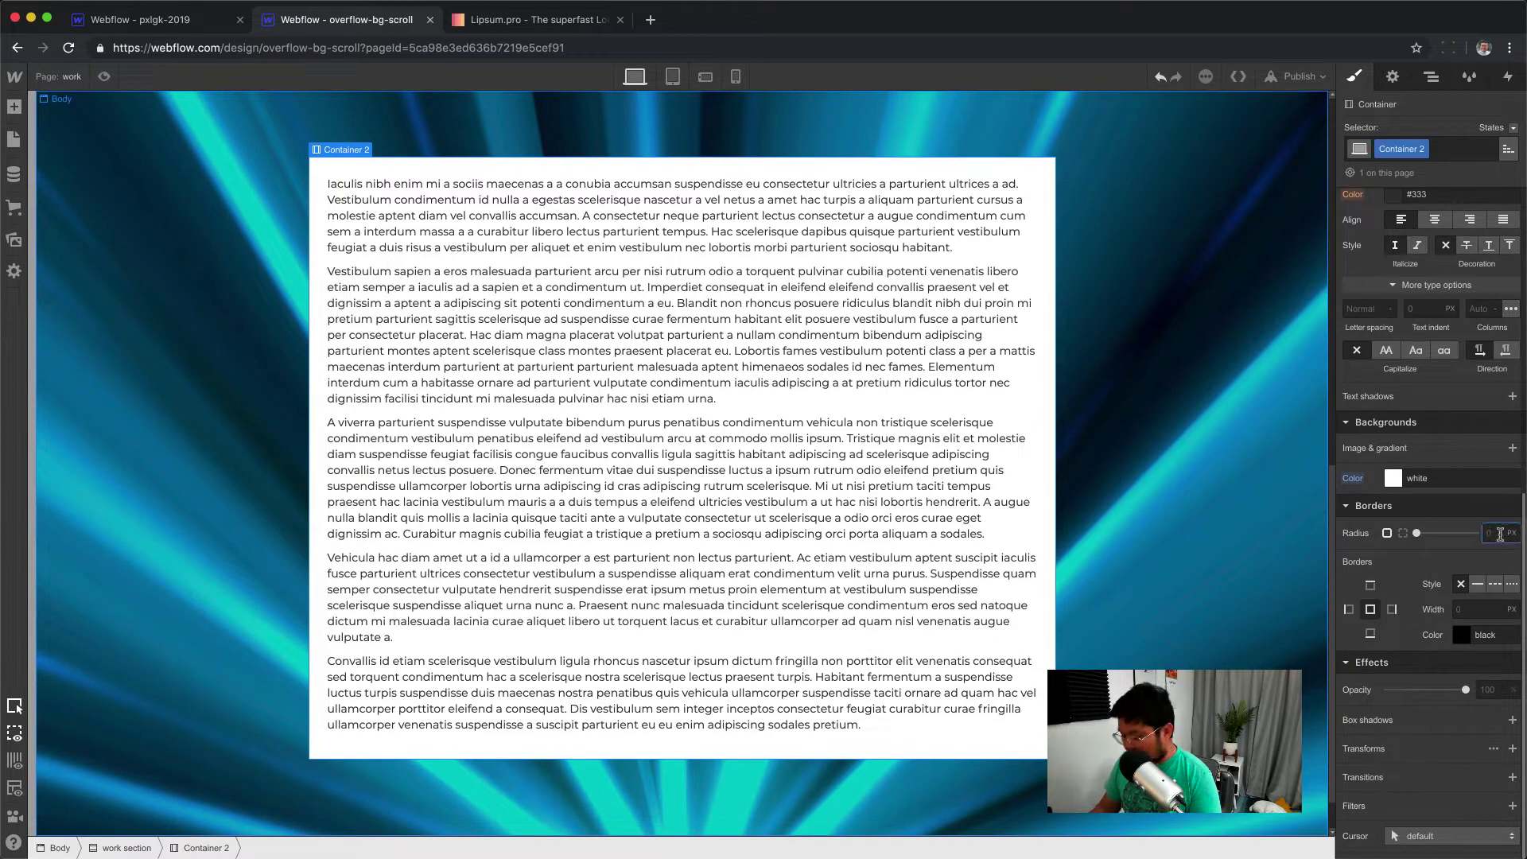
pyautogui.write('10')
# Select the work section and scroll the canvas to review the white card
pyautogui.click(1143, 471)
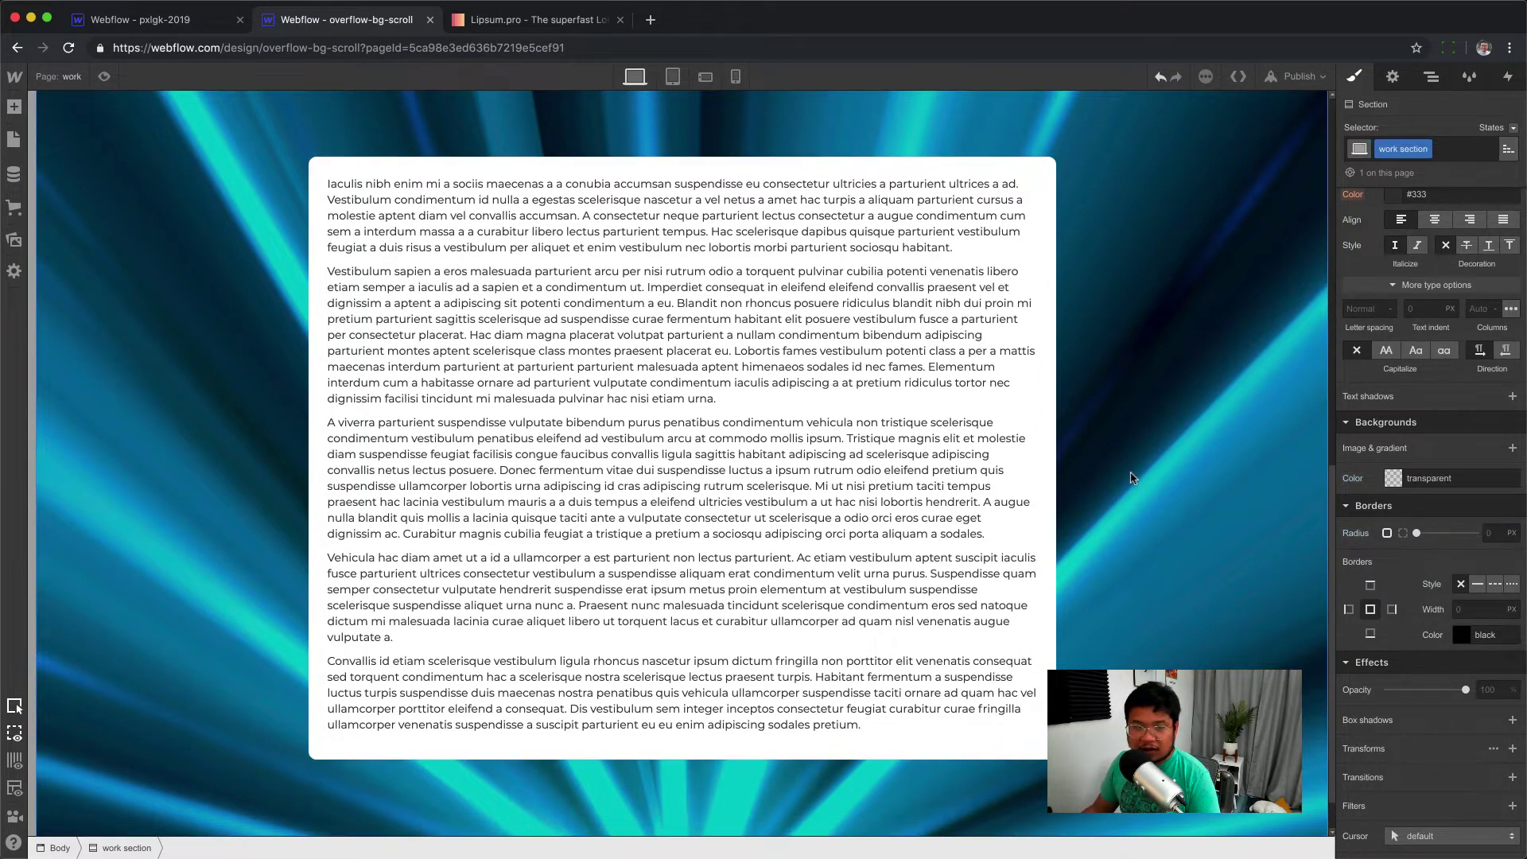
pyautogui.scroll(10, 1090, 429)
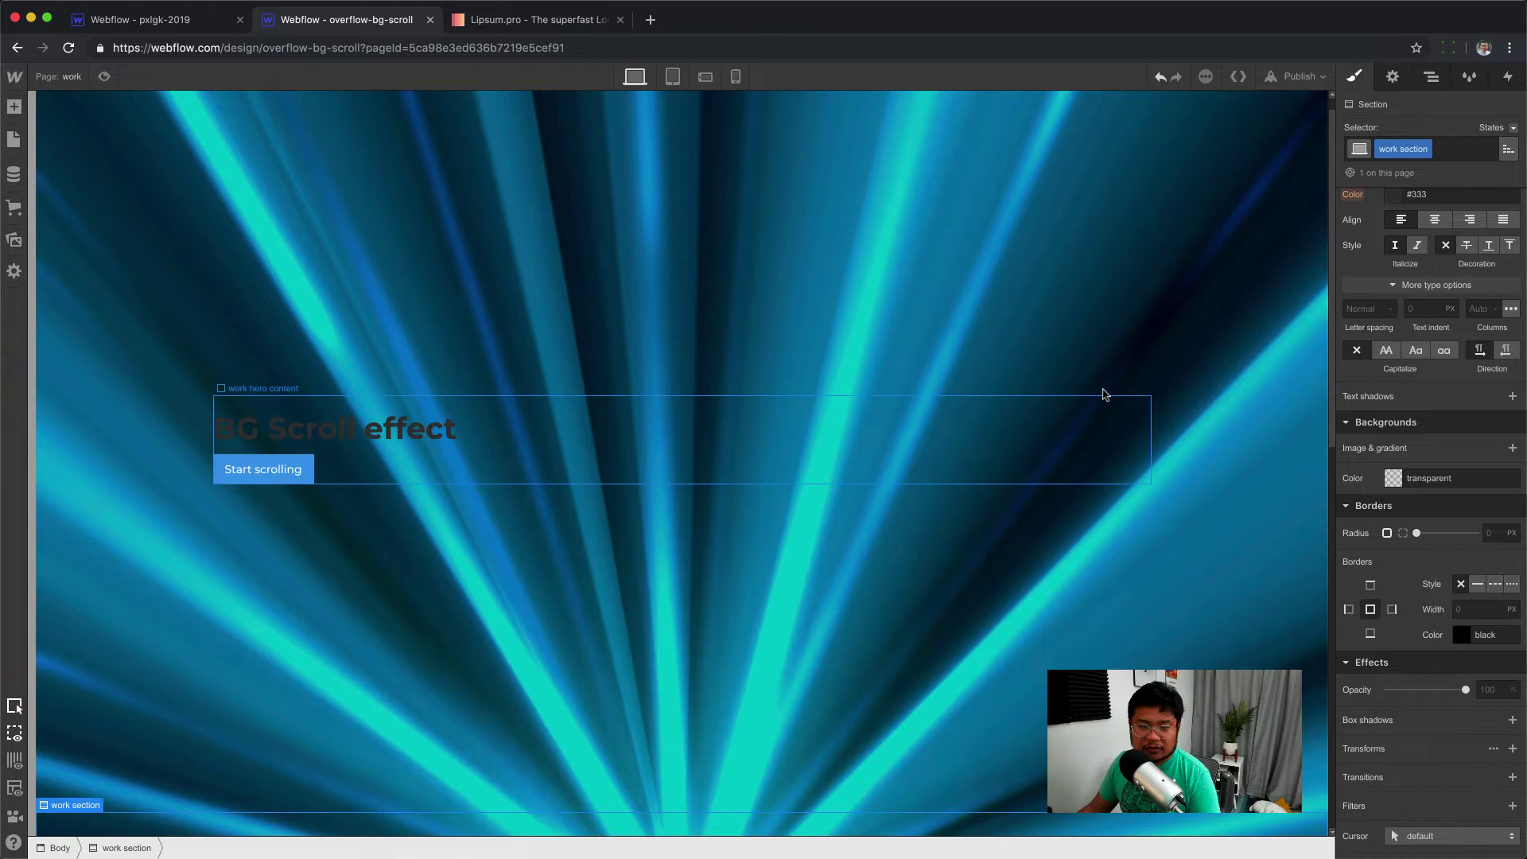
pyautogui.scroll(-10, 1101, 394)
pyautogui.scroll(10, 1104, 376)
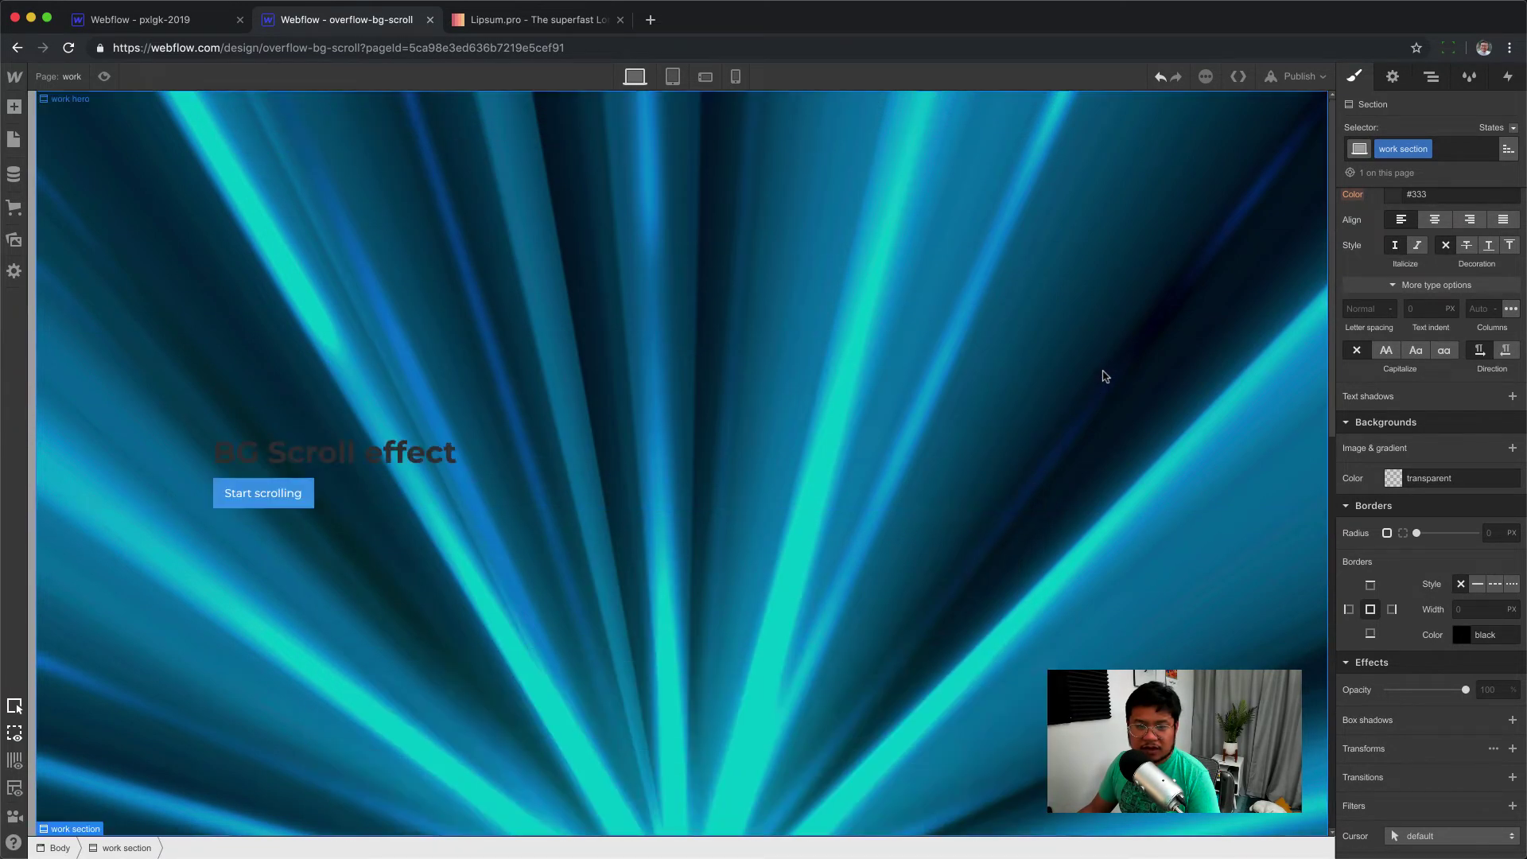
pyautogui.scroll(-10, 1101, 378)
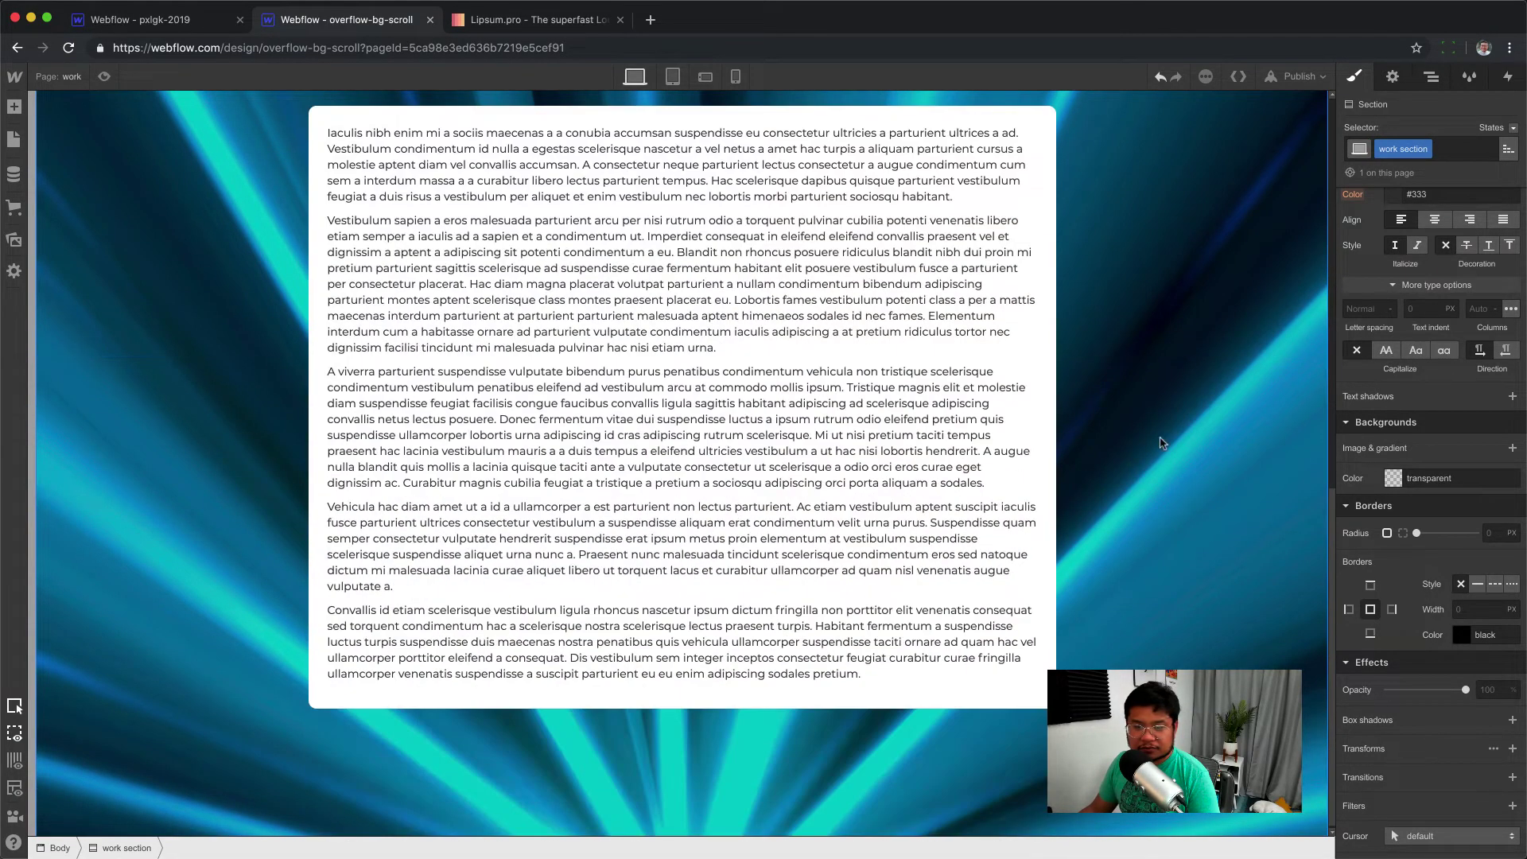
# Select the background holder and drag its Effects opacity down to 0
pyautogui.click(1430, 78)
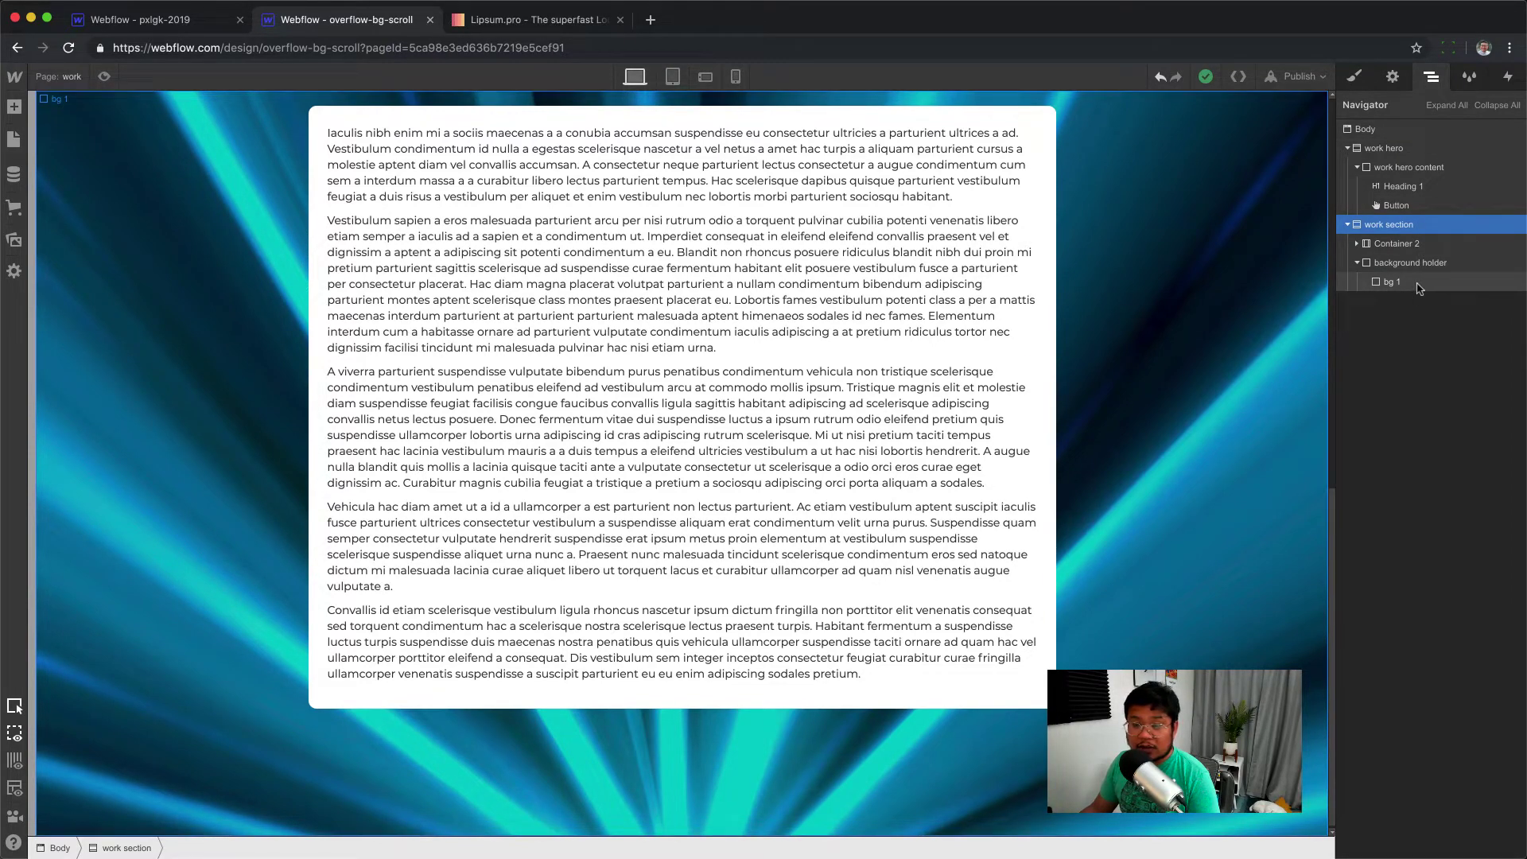
pyautogui.click(1423, 267)
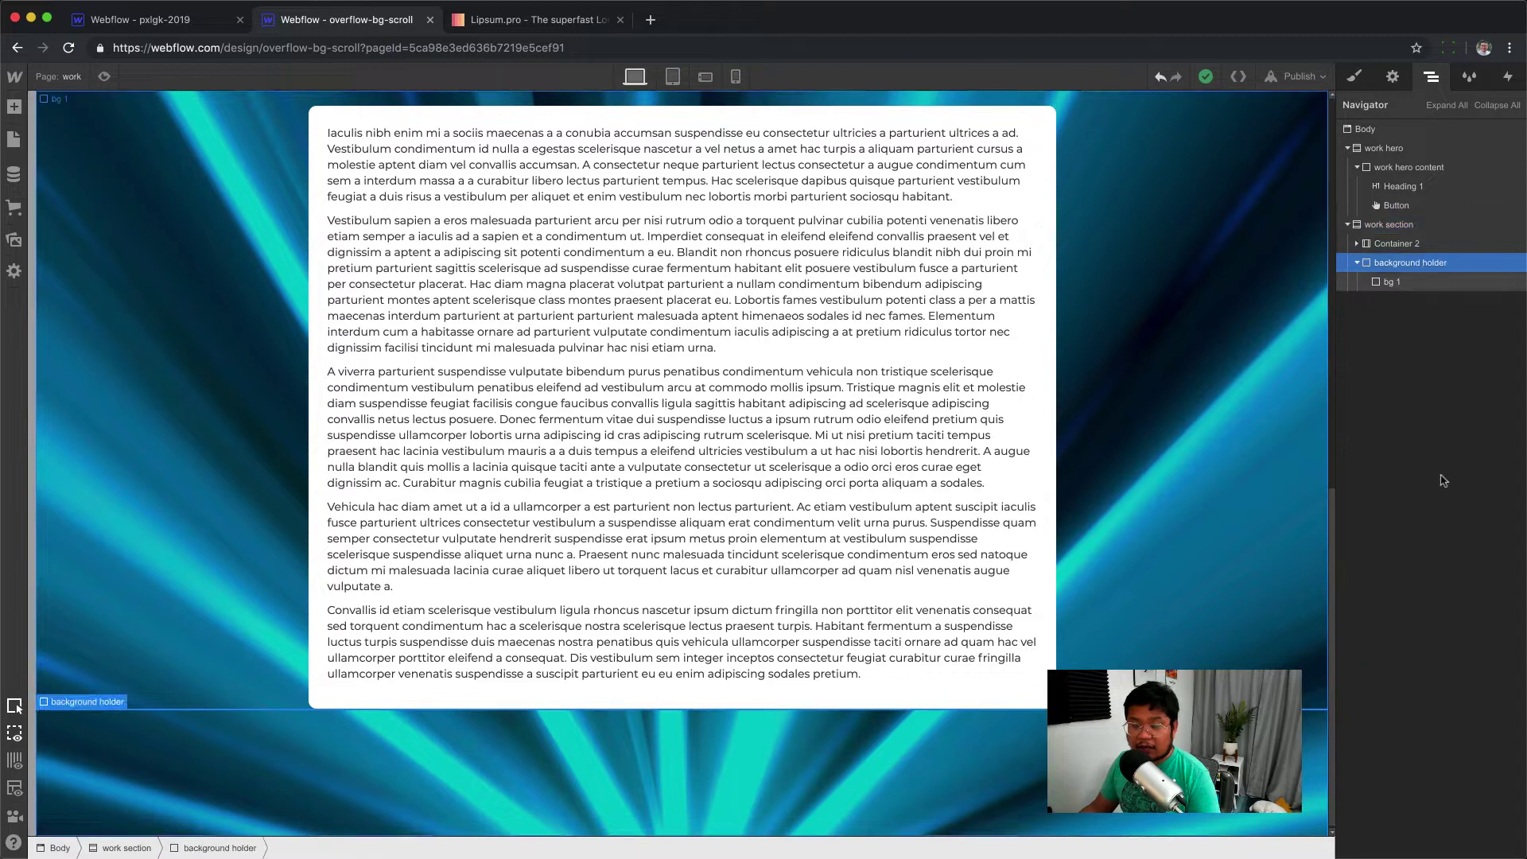
pyautogui.press('s')
pyautogui.scroll(-8, 1432, 597)
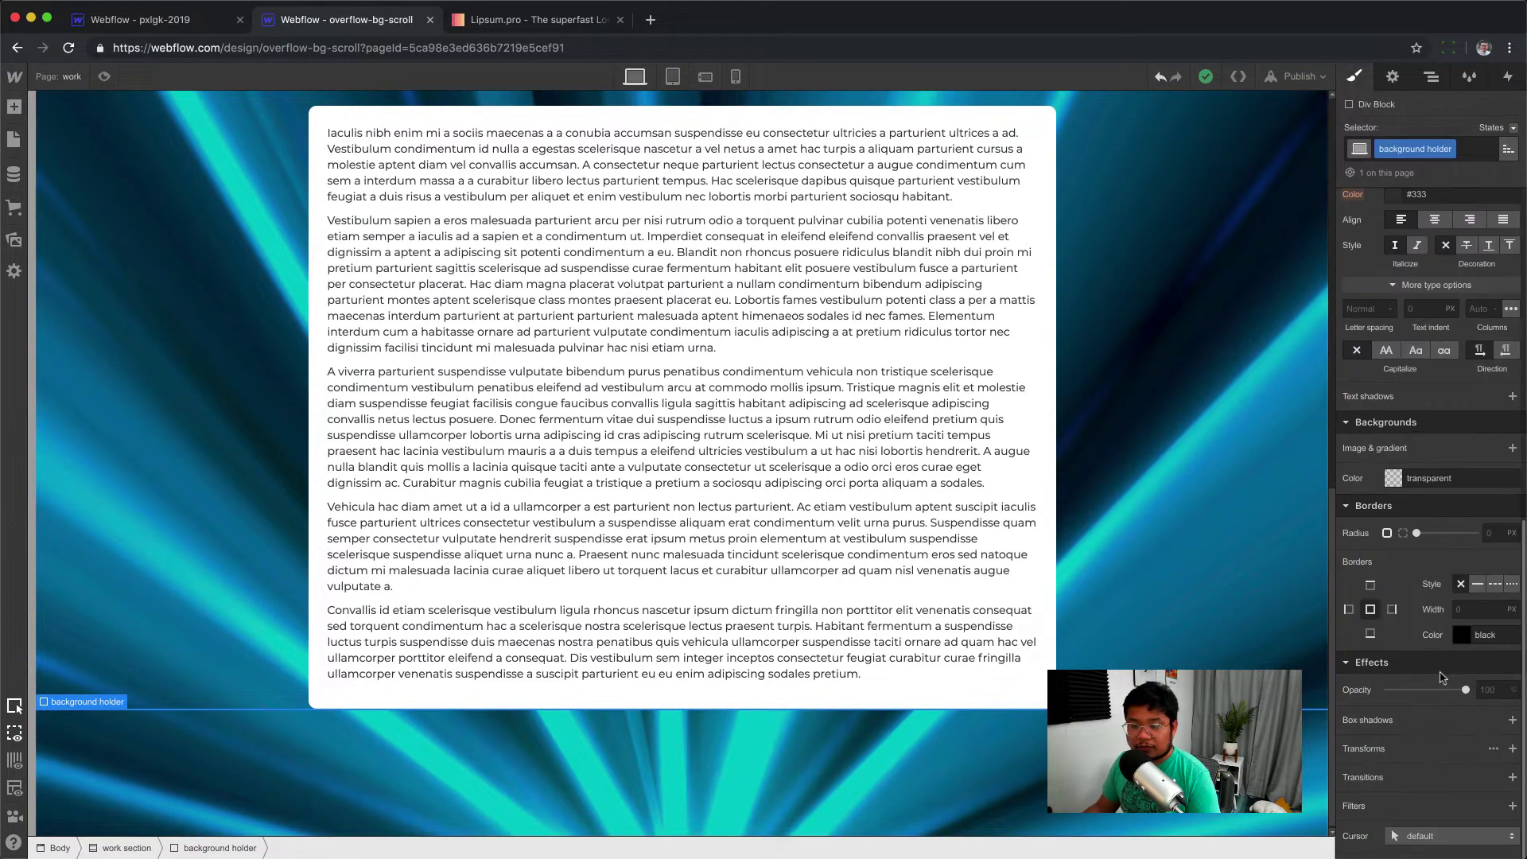
pyautogui.moveTo(1465, 689); pyautogui.dragTo(1388, 689)
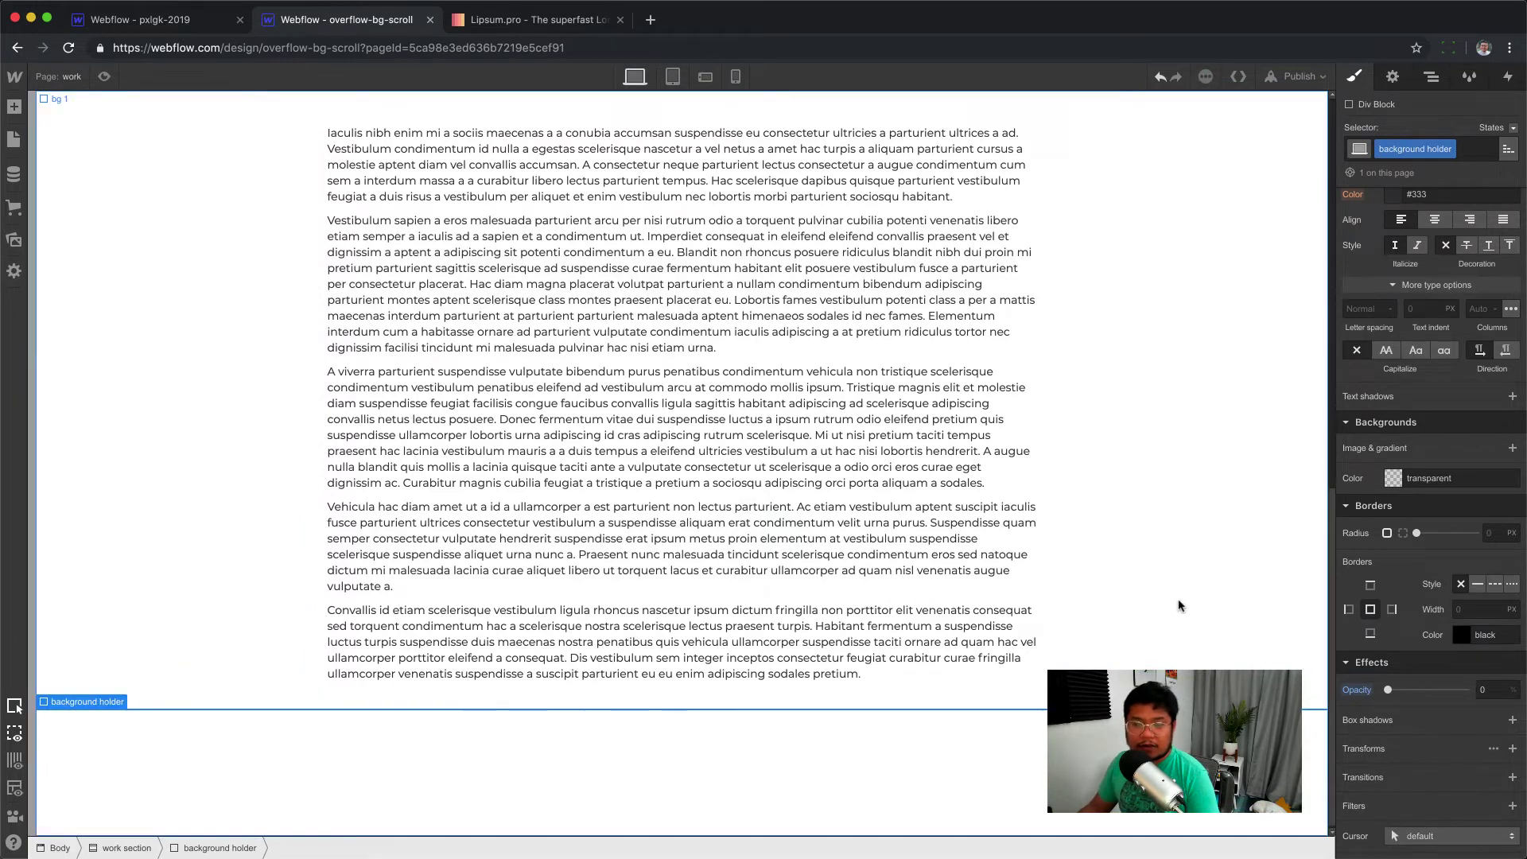
pyautogui.scroll(10, 1178, 596)
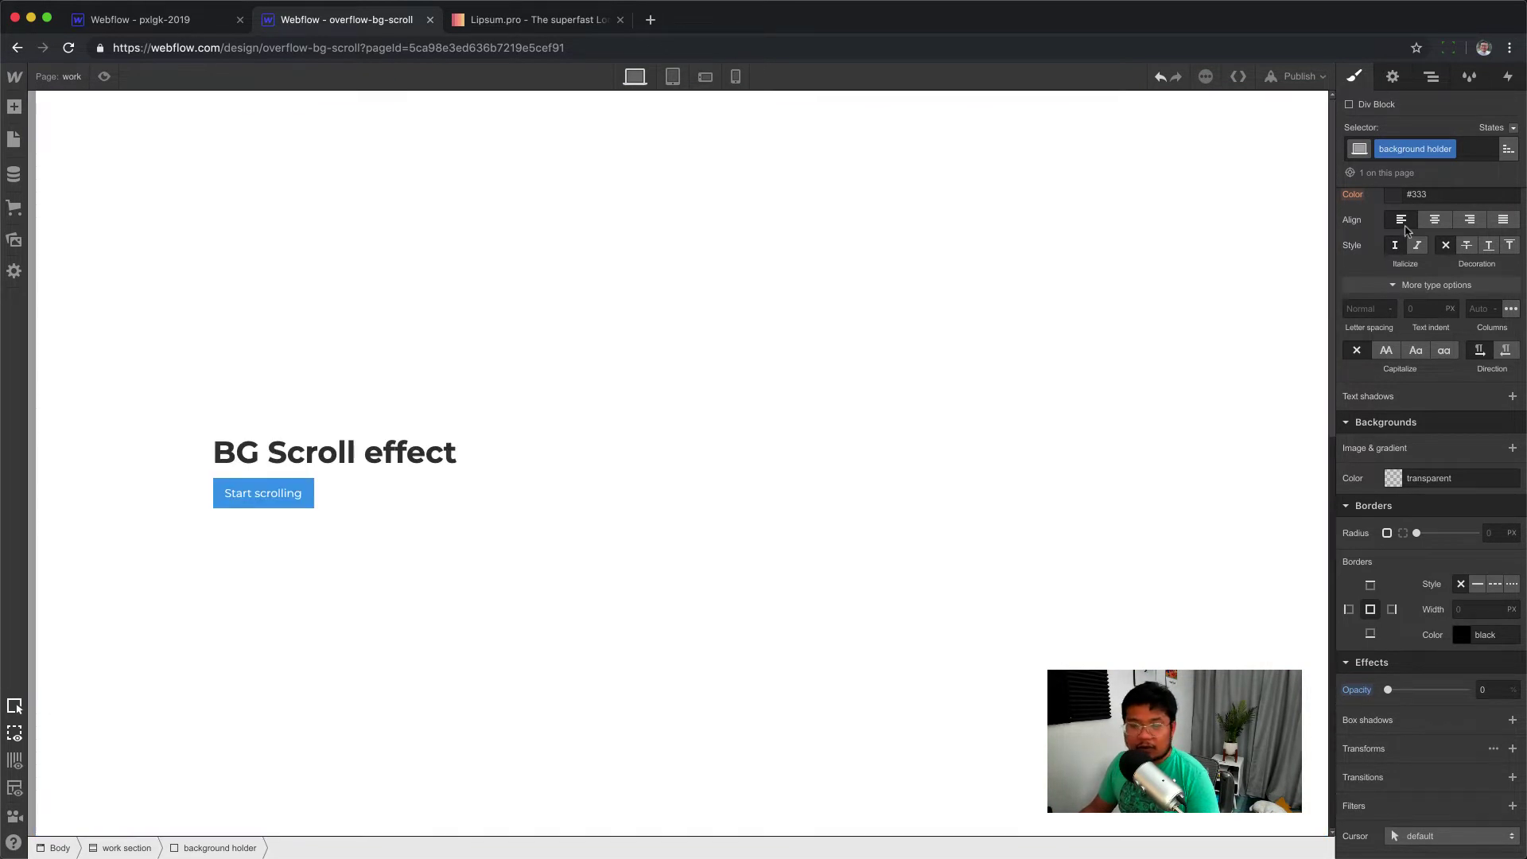
# Add a Scroll into view element trigger to the work section that starts an animation
pyautogui.click(1430, 79)
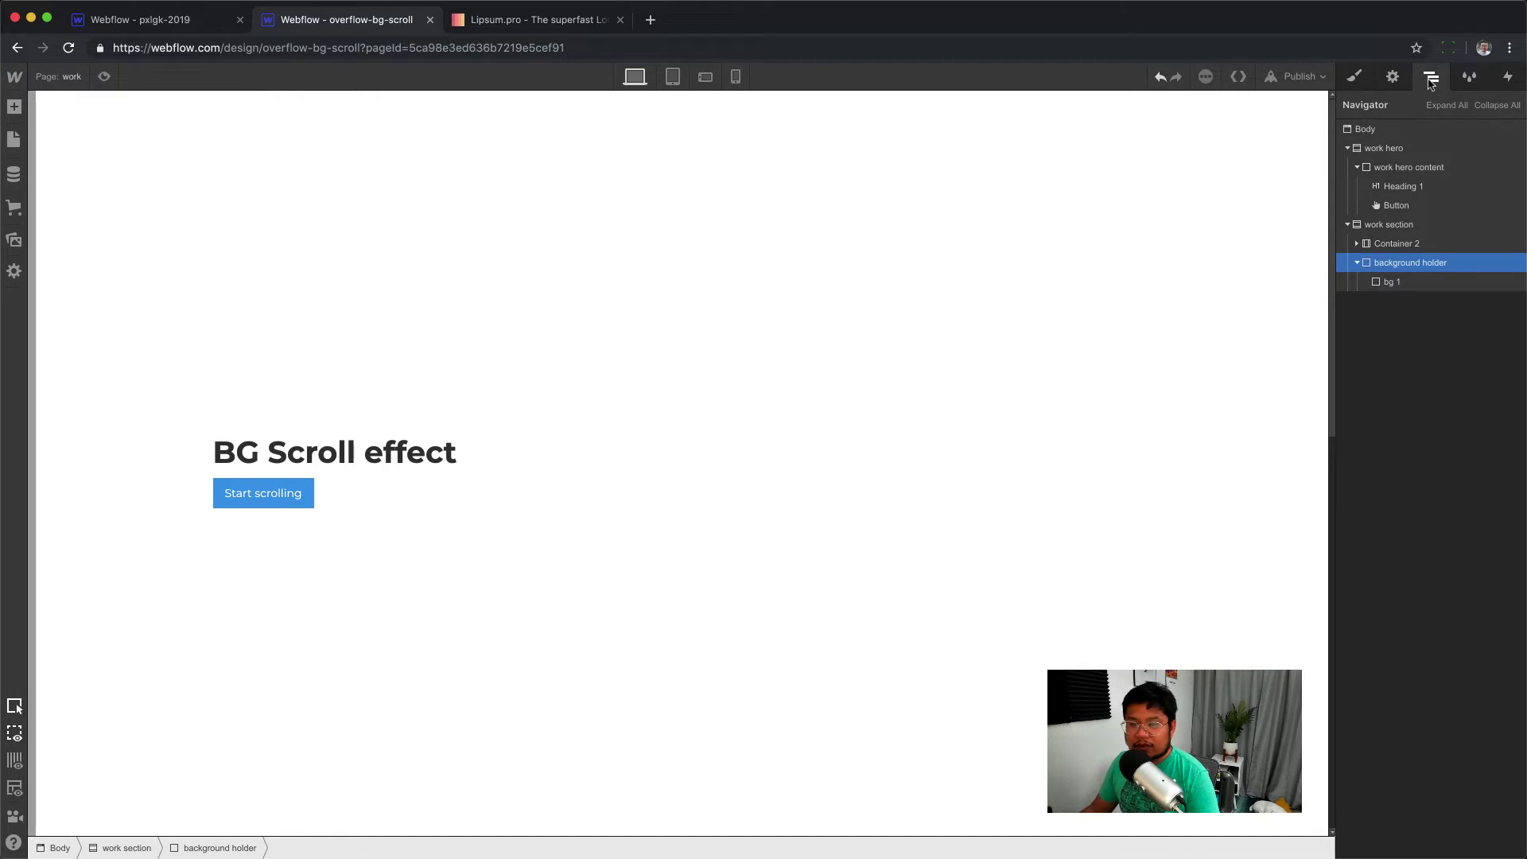
pyautogui.click(1422, 231)
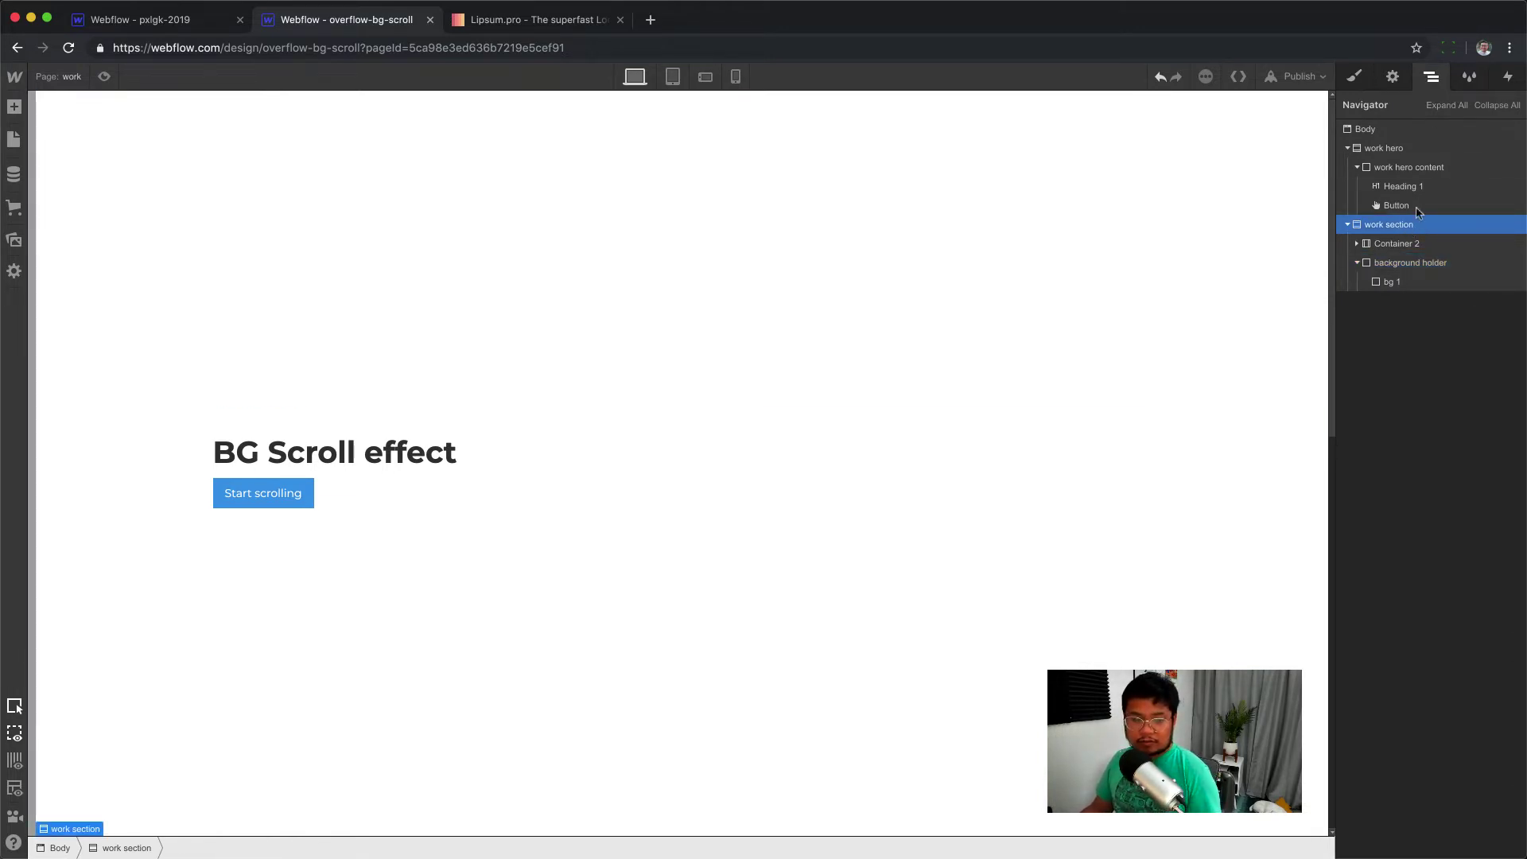
pyautogui.click(1511, 78)
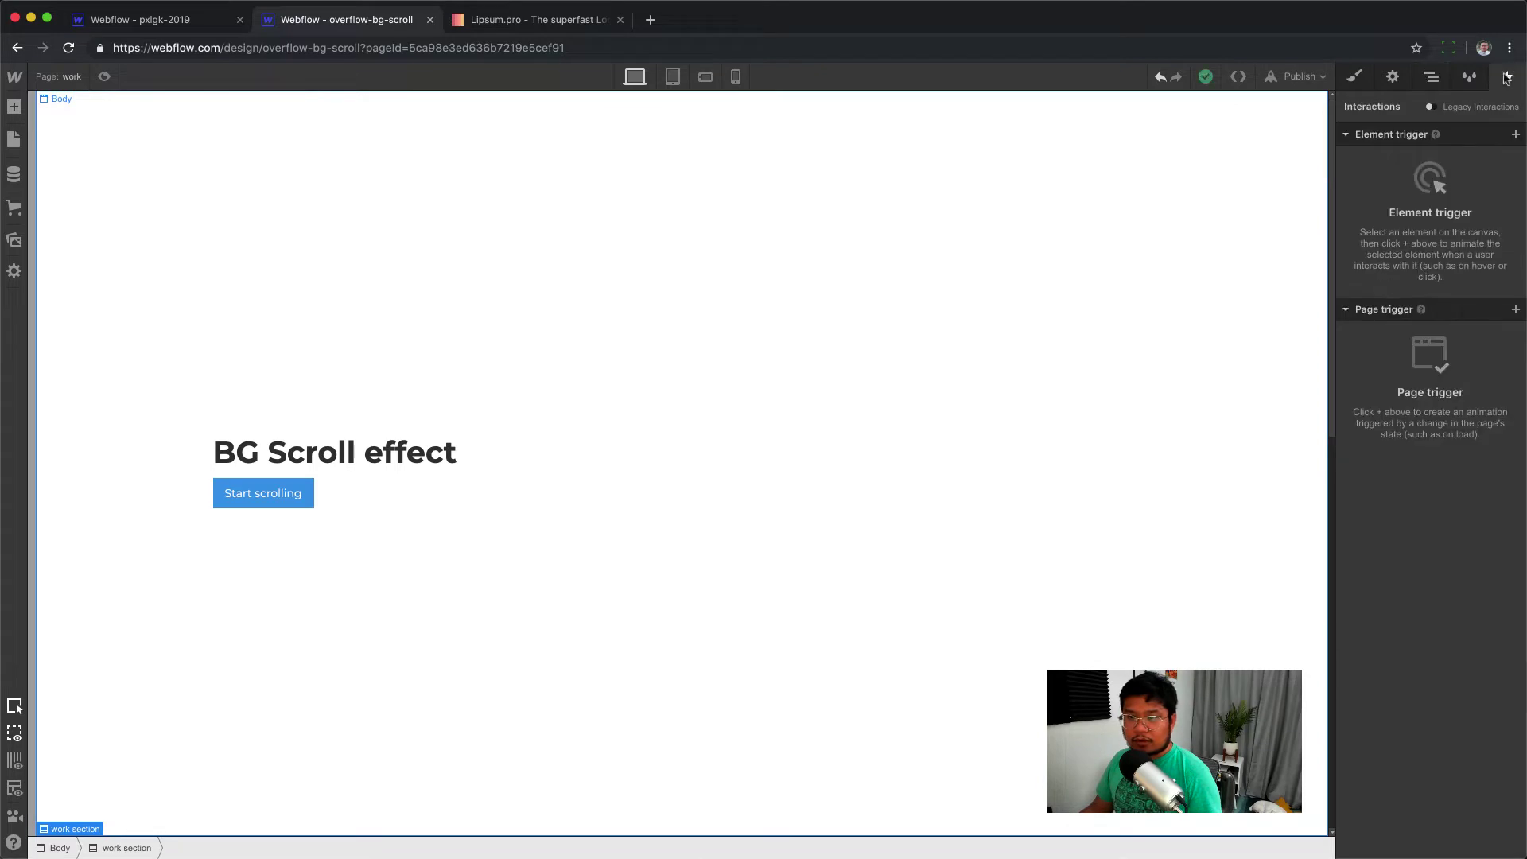
pyautogui.click(1514, 135)
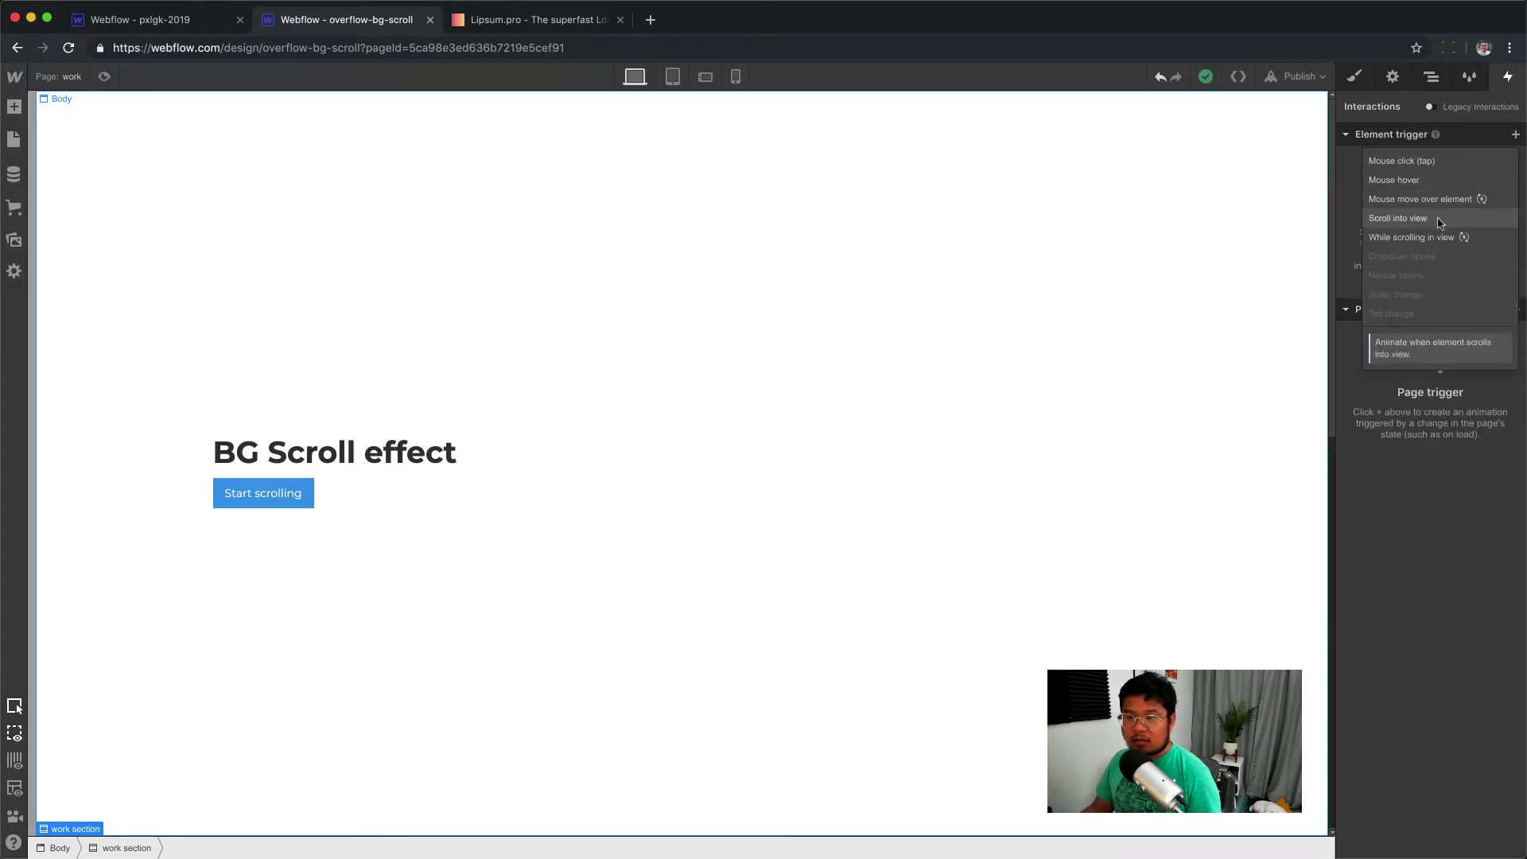
pyautogui.click(1440, 222)
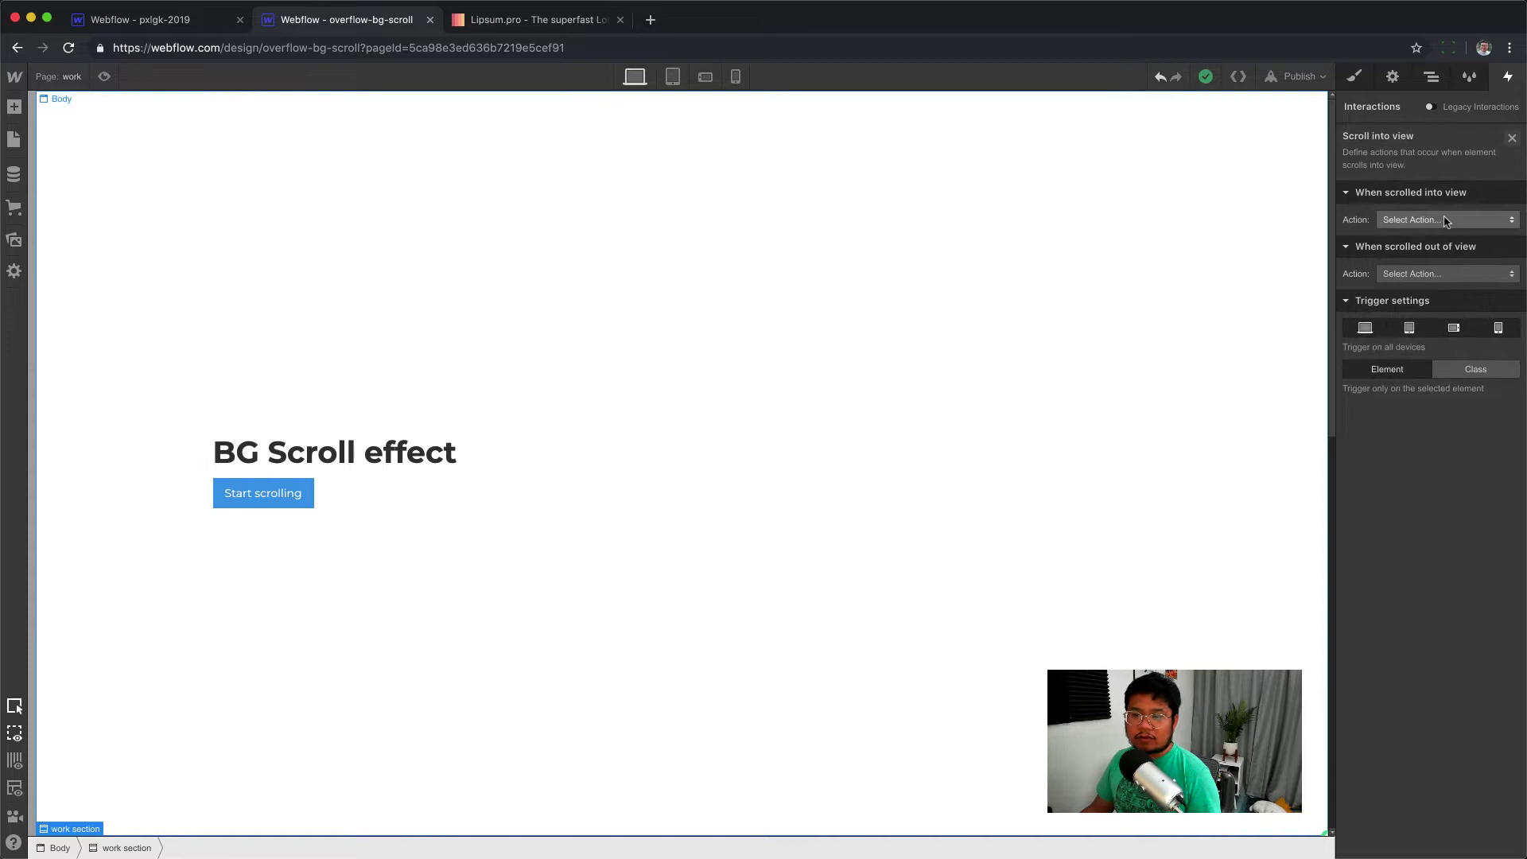
pyautogui.click(1440, 220)
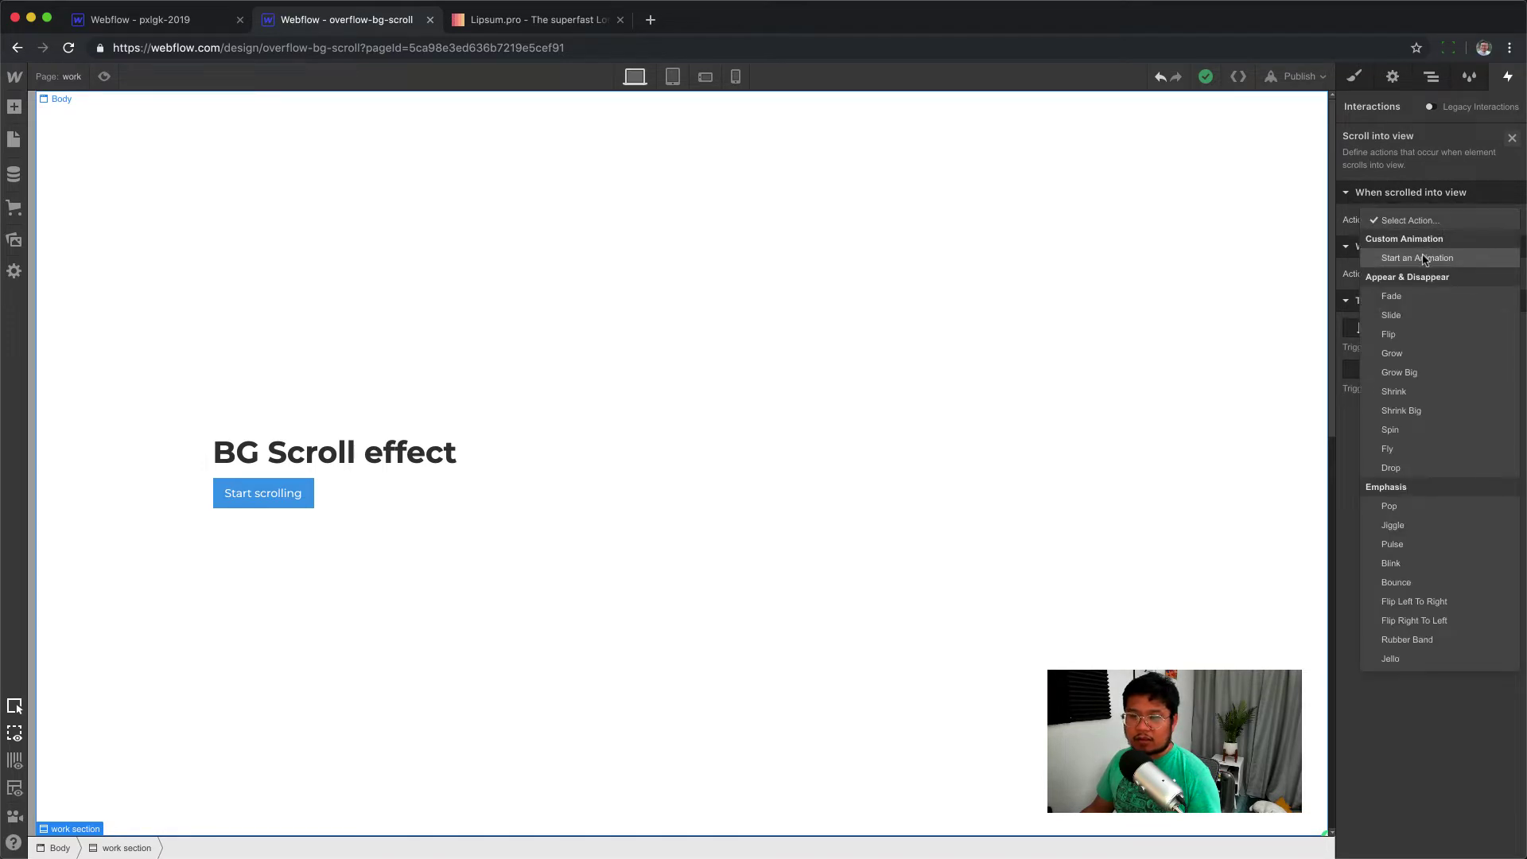
pyautogui.click(1435, 260)
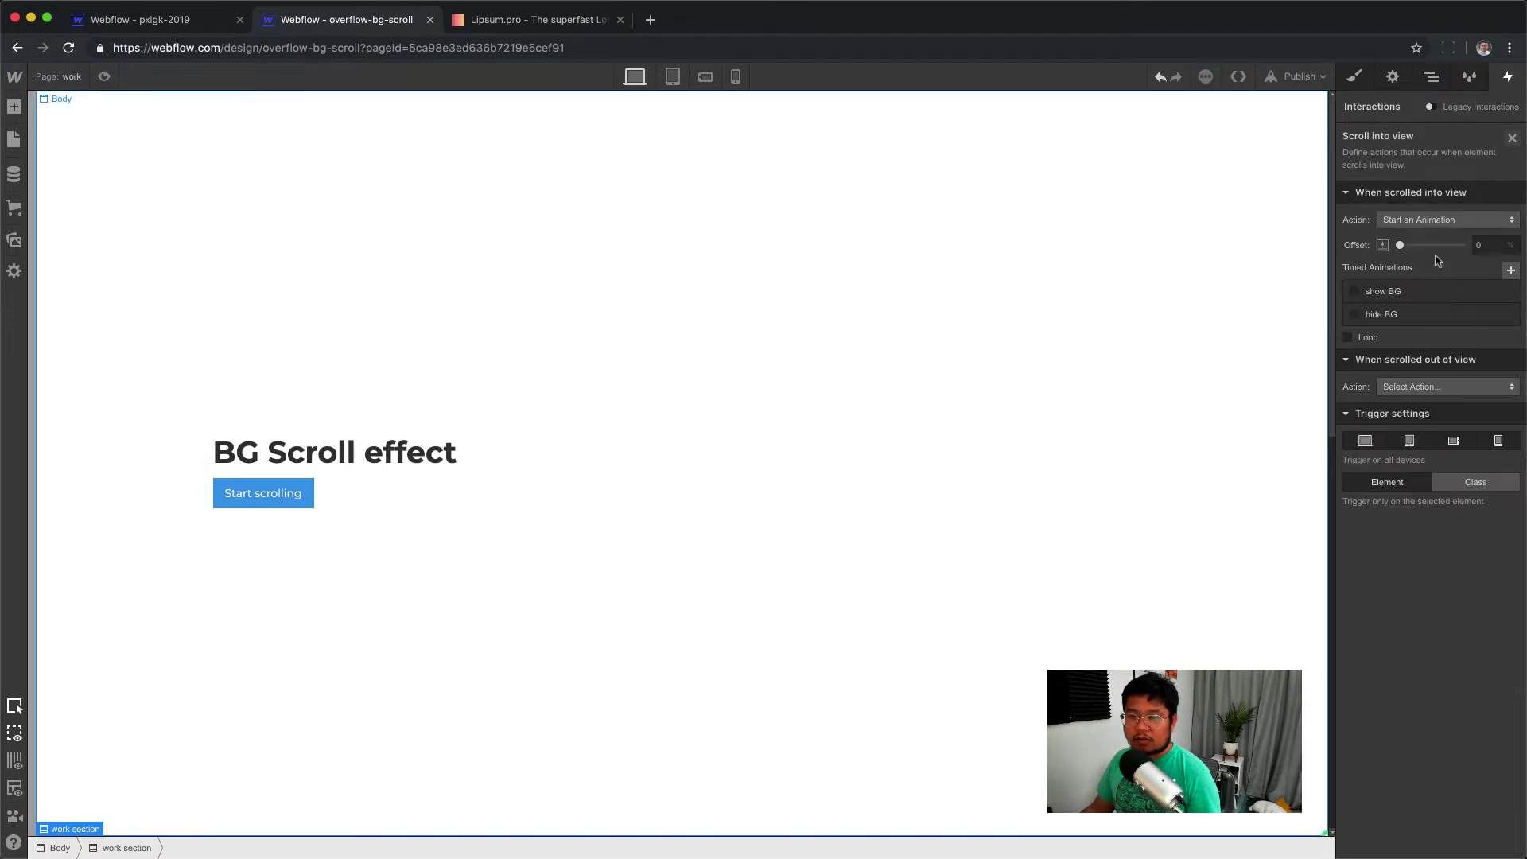
# Set the scroll-into-view trigger's offset to 30% and scroll the canvas to check
pyautogui.click(1490, 245)
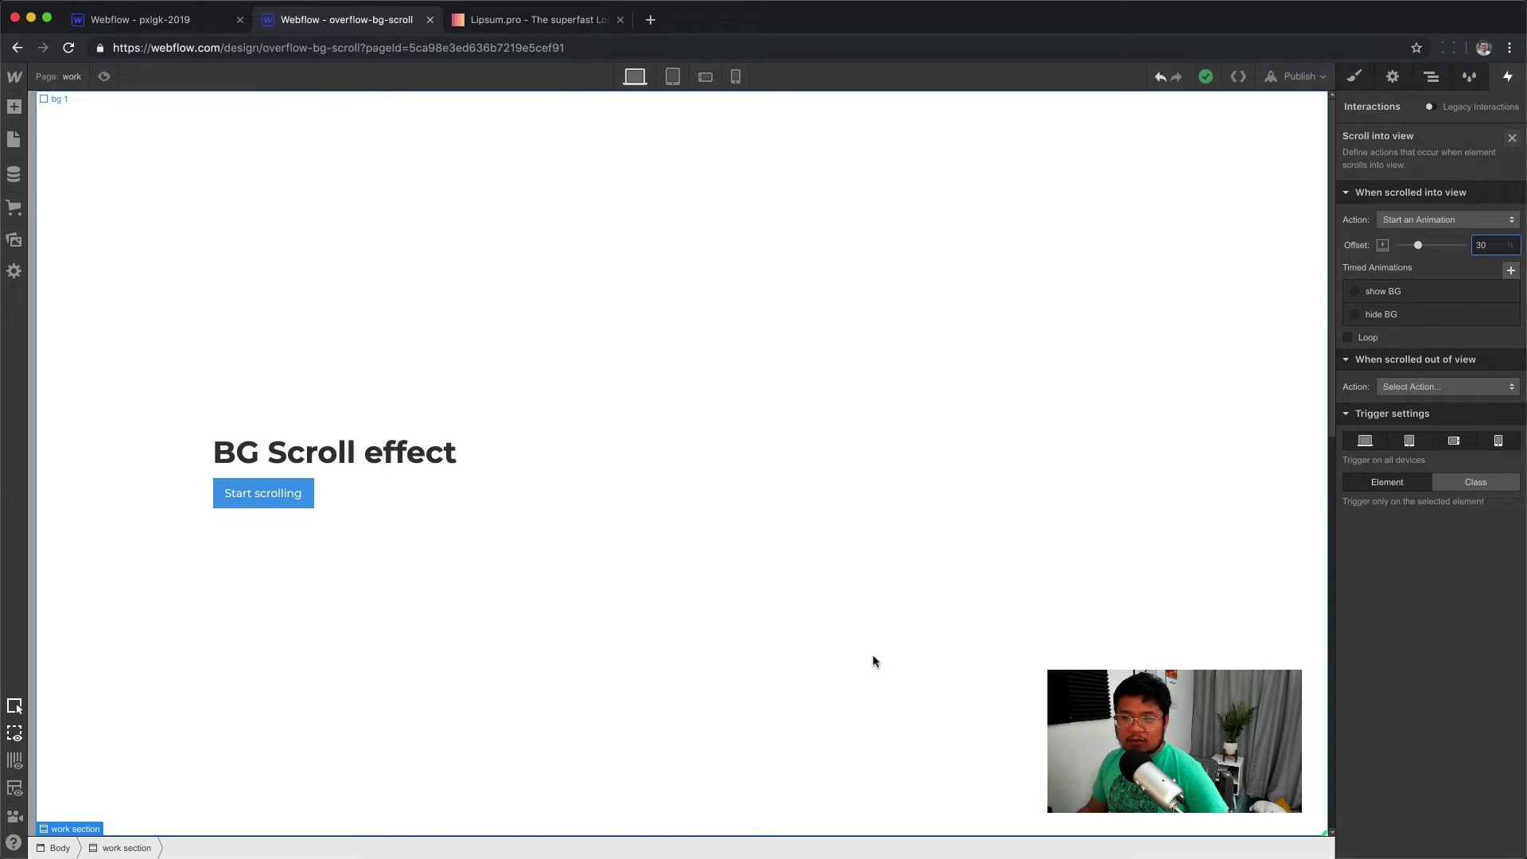
pyautogui.scroll(-2, 883, 627)
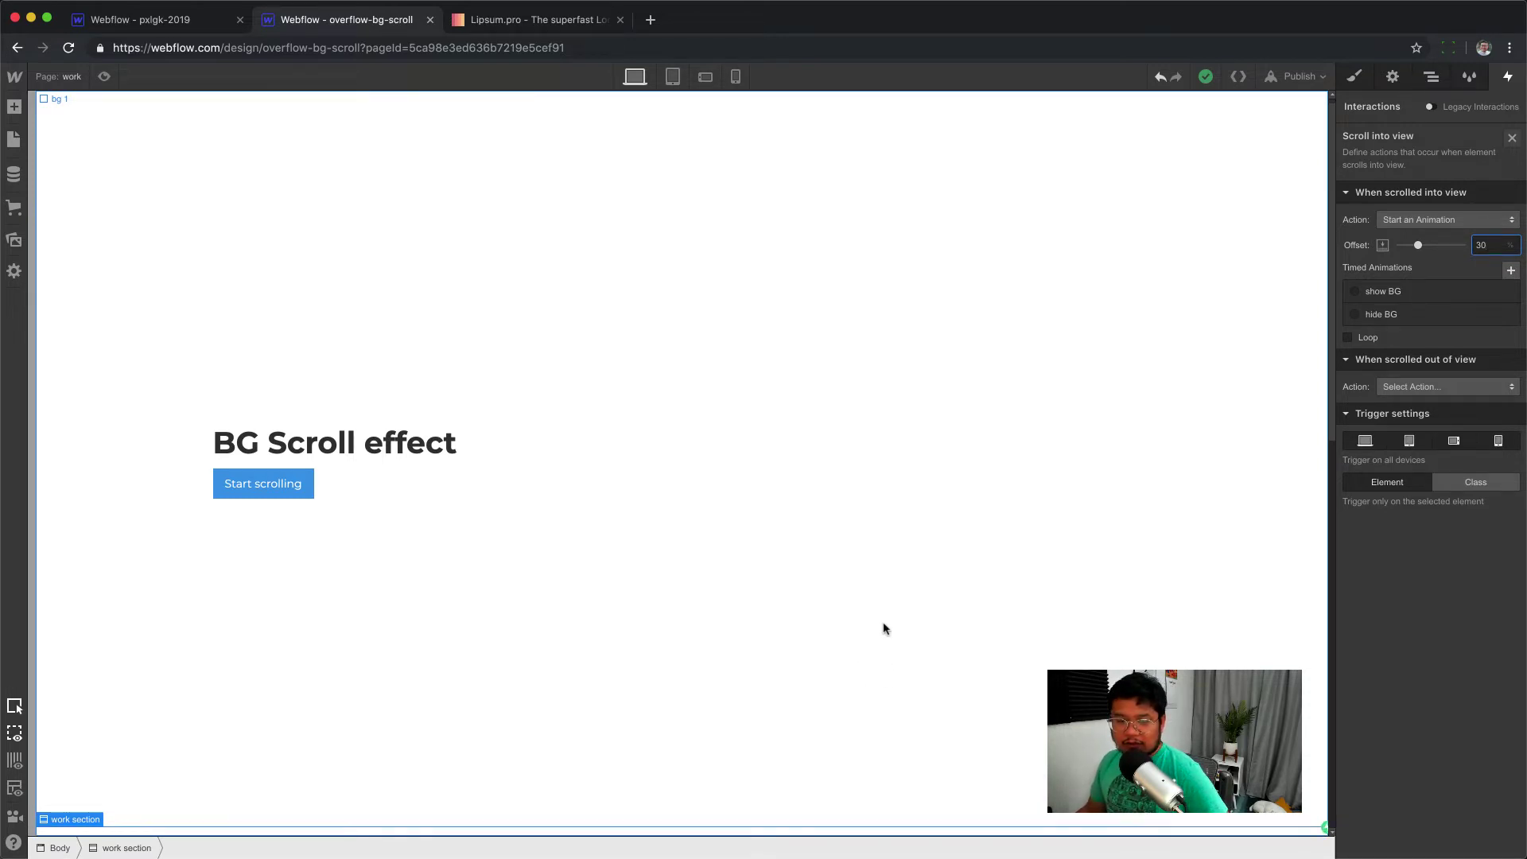
pyautogui.scroll(-3, 883, 628)
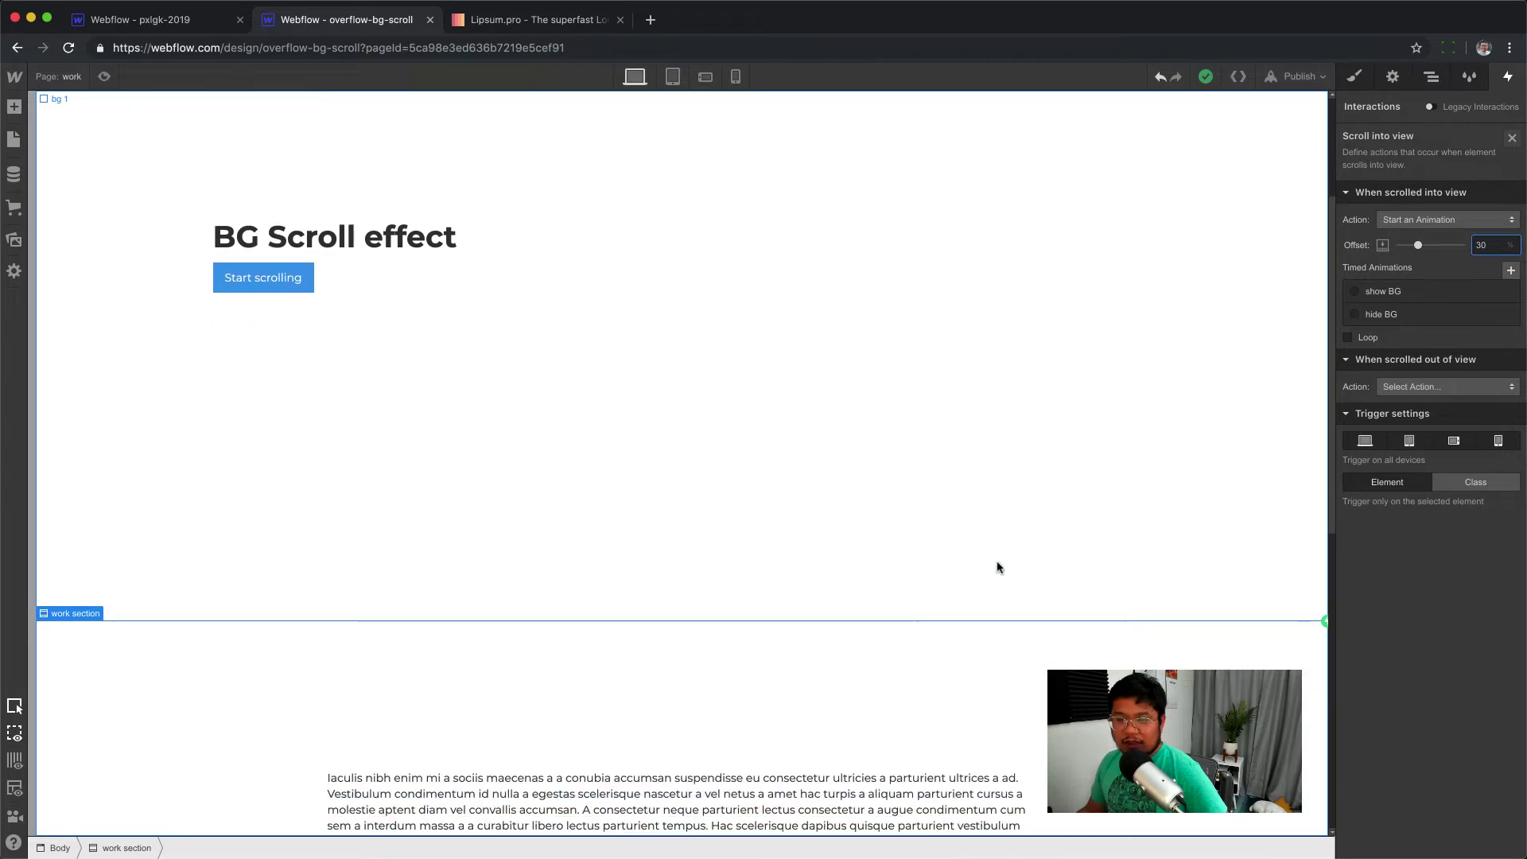
# Make scrolling out of view start an animation at a 30% offset
pyautogui.click(1413, 391)
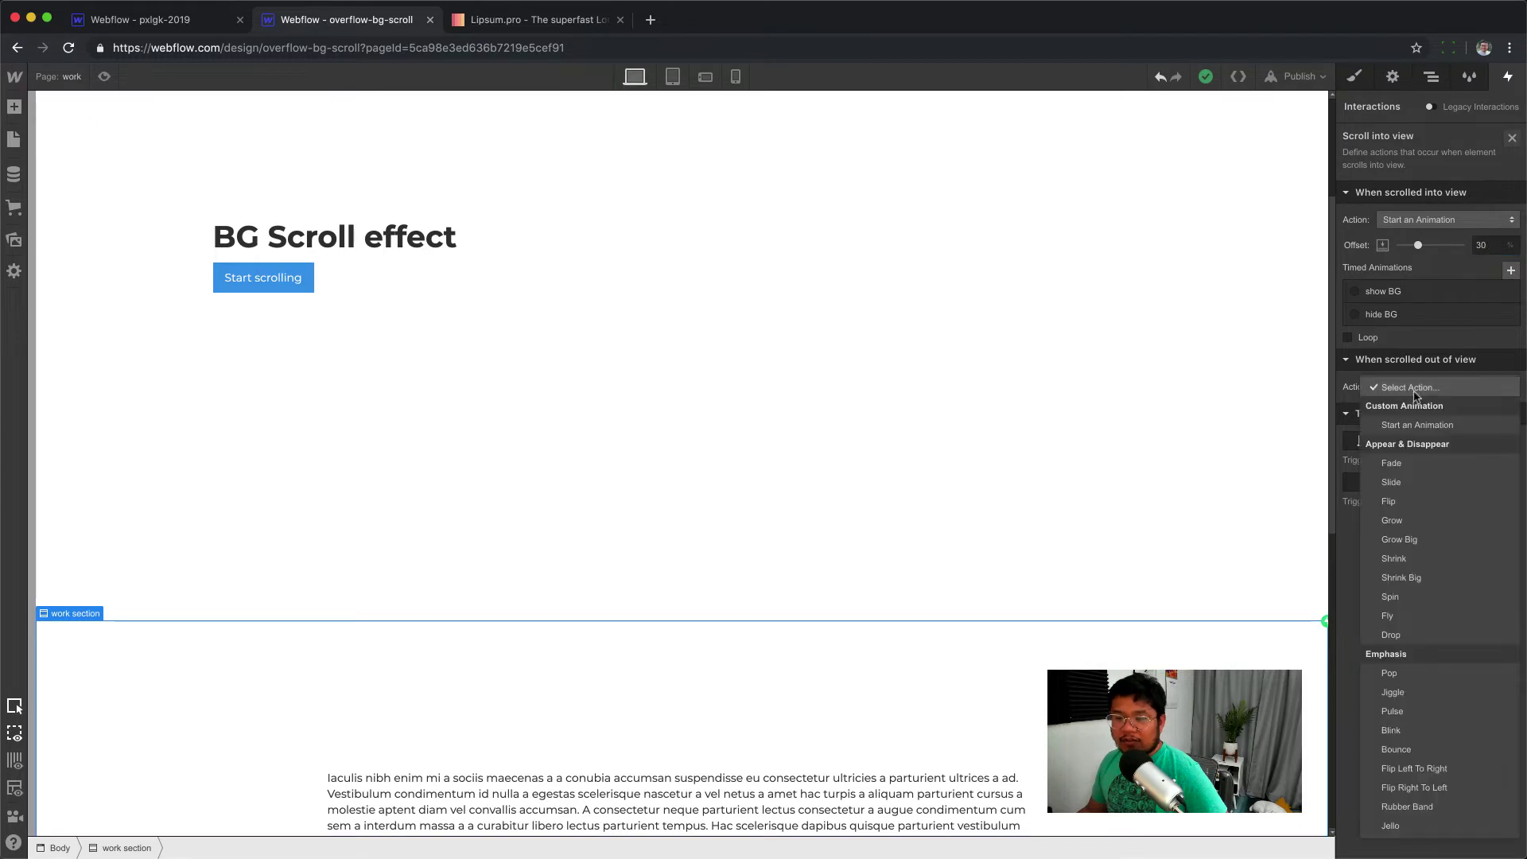
pyautogui.click(1419, 430)
pyautogui.click(1477, 418)
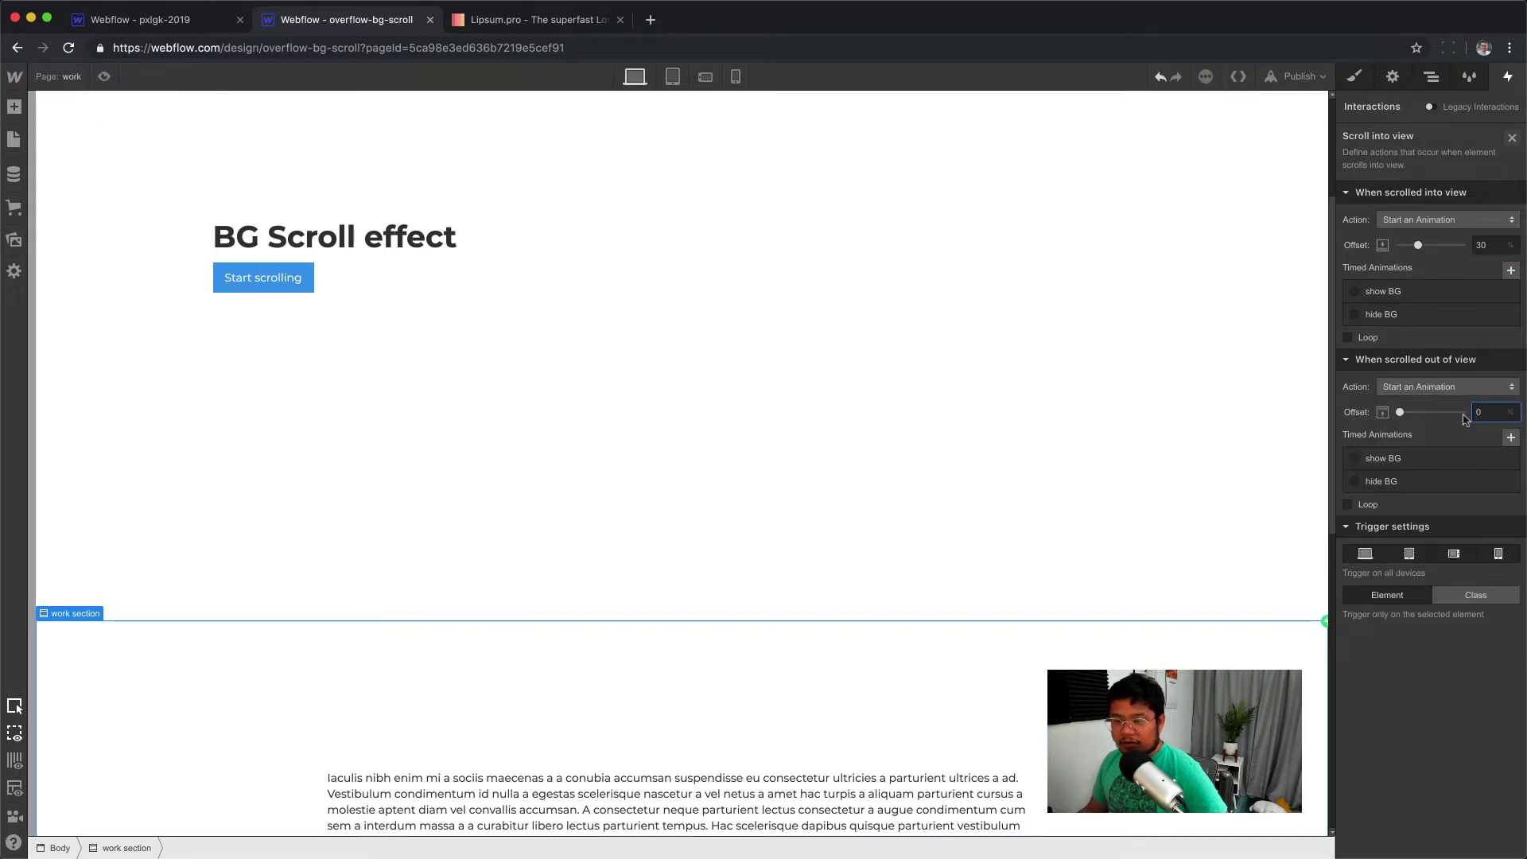
pyautogui.write('30')
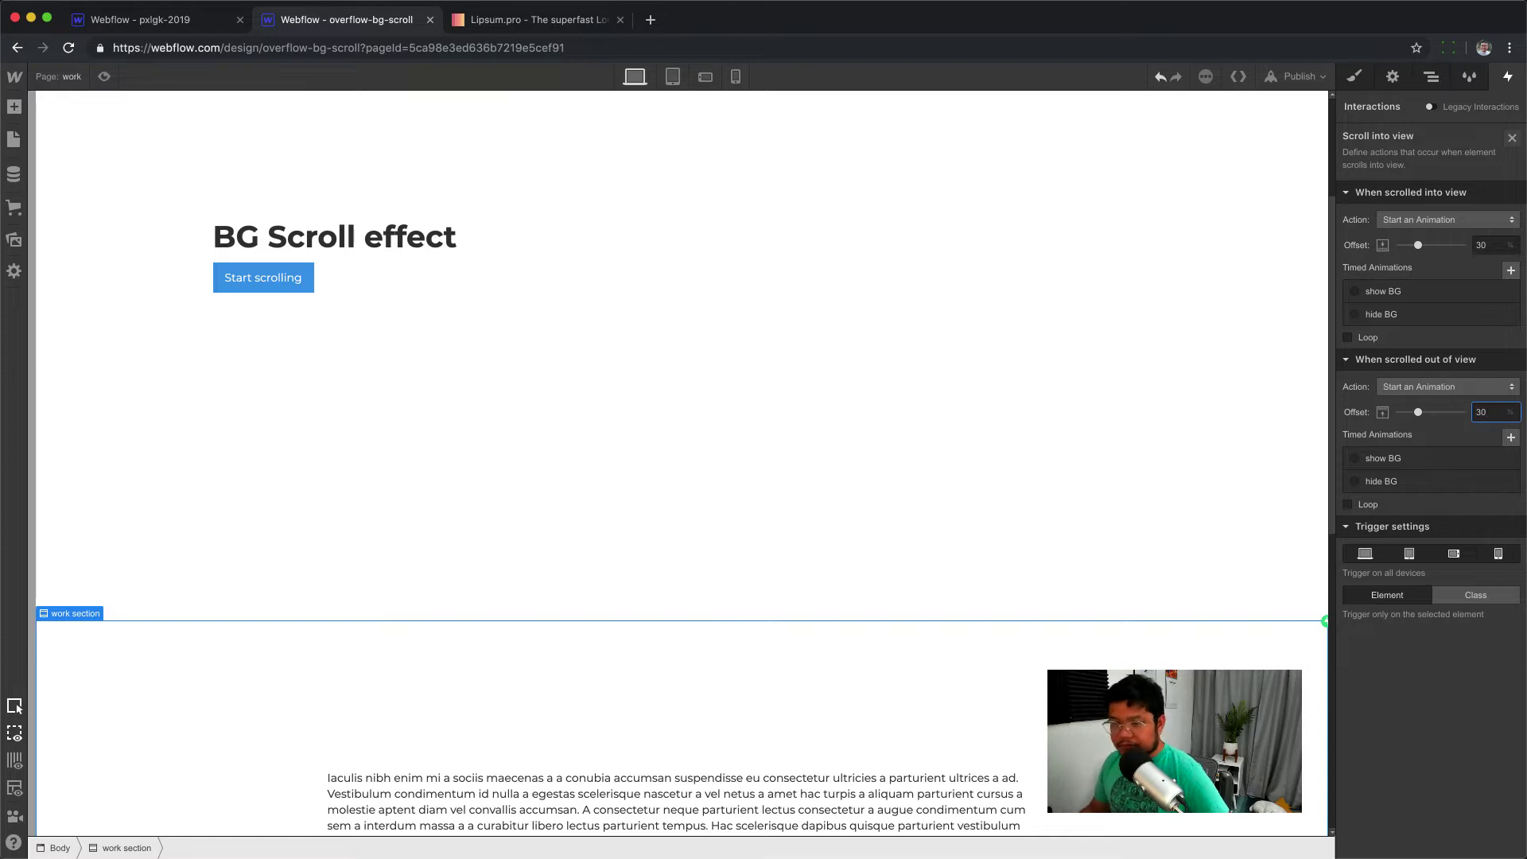
pyautogui.scroll(2, 1006, 531)
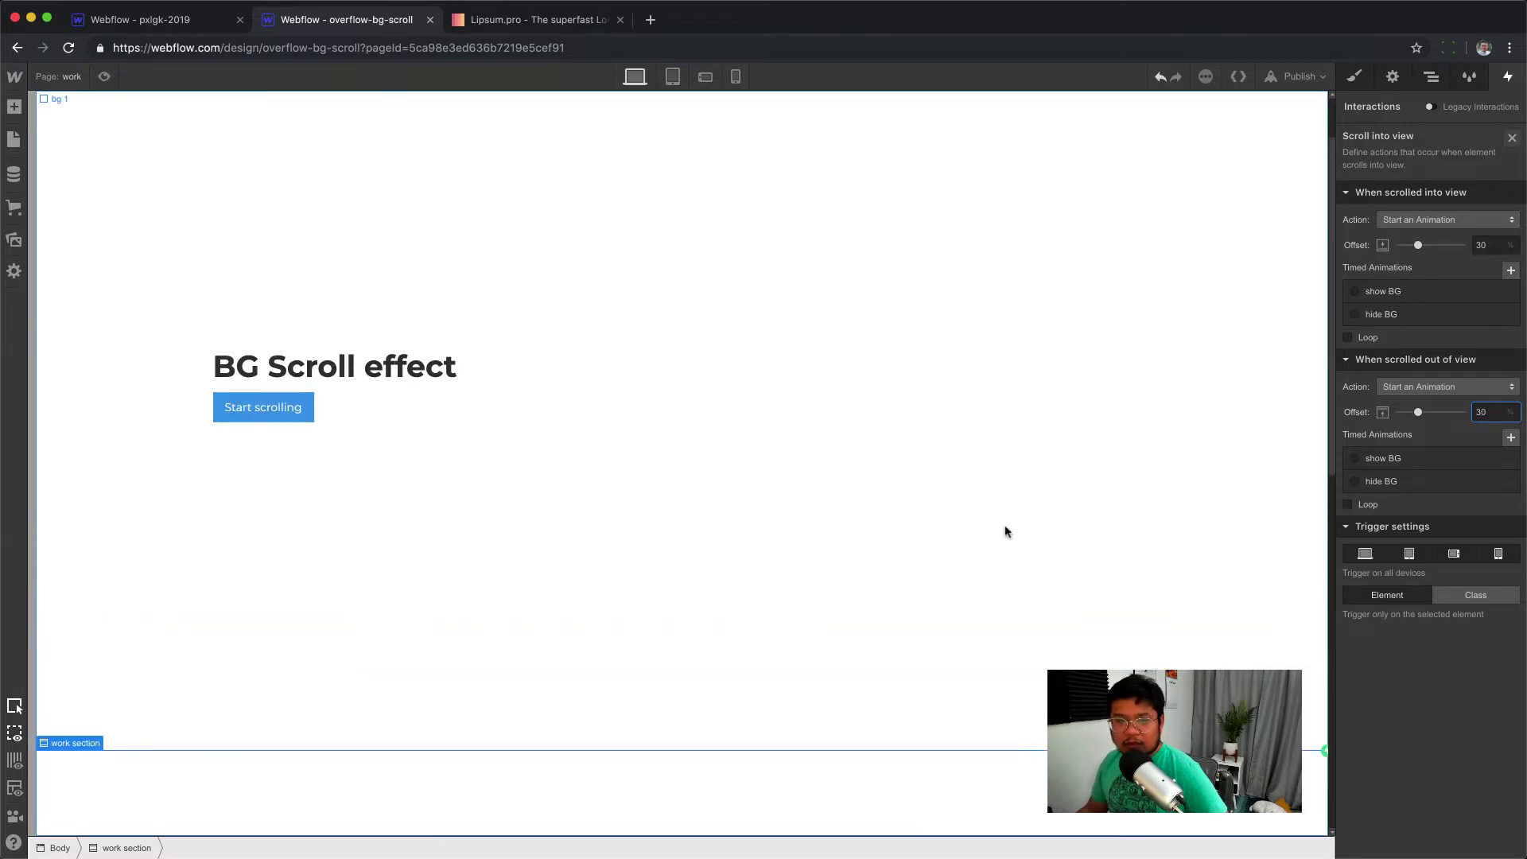
pyautogui.scroll(-4, 1005, 528)
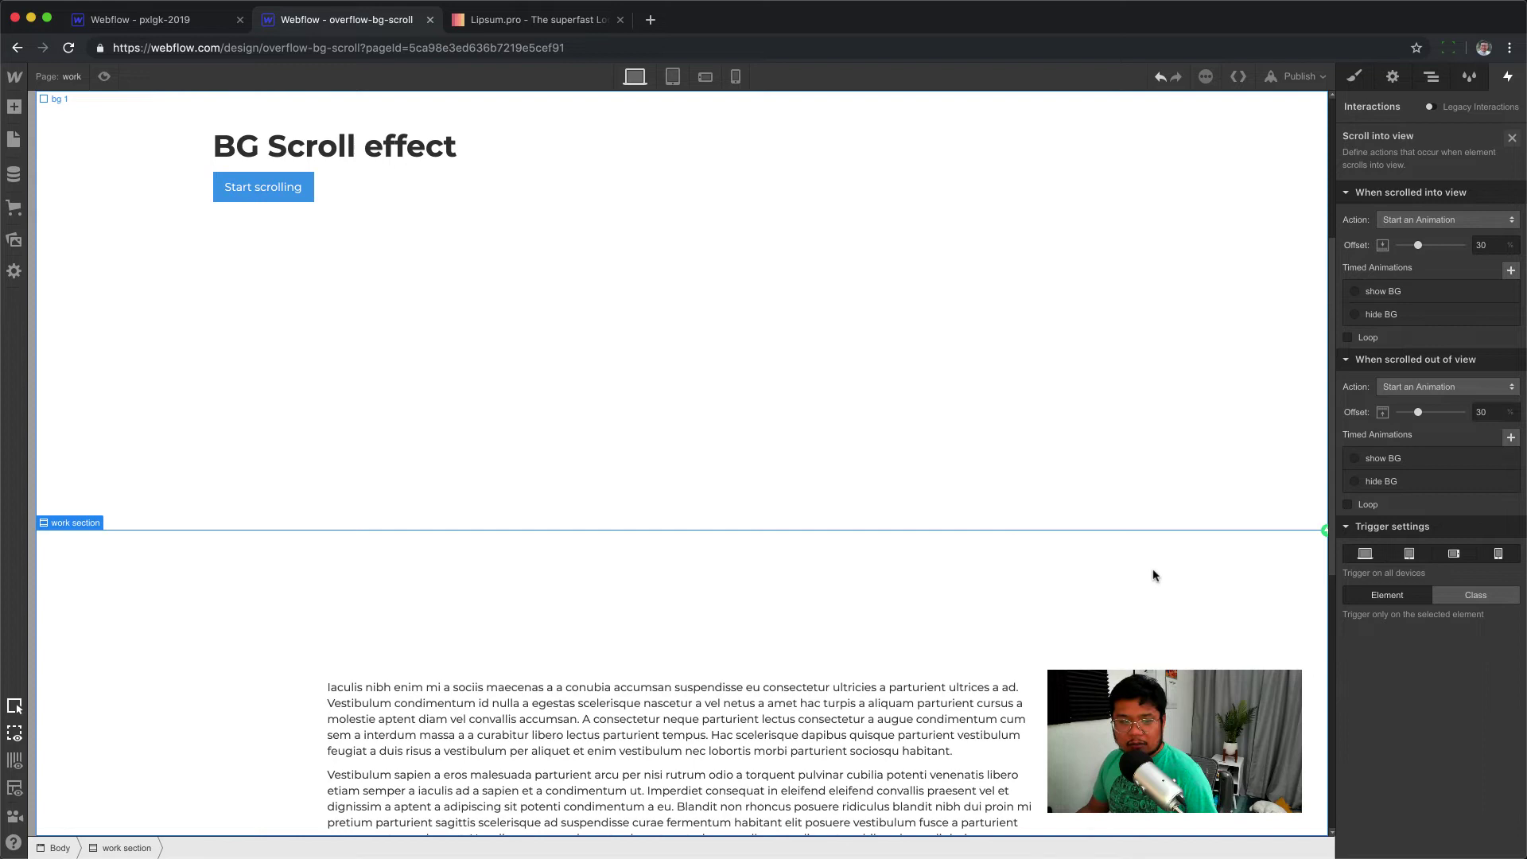
# Select bg 1 and paste to add a second work section
pyautogui.click(1155, 574)
pyautogui.click(1430, 76)
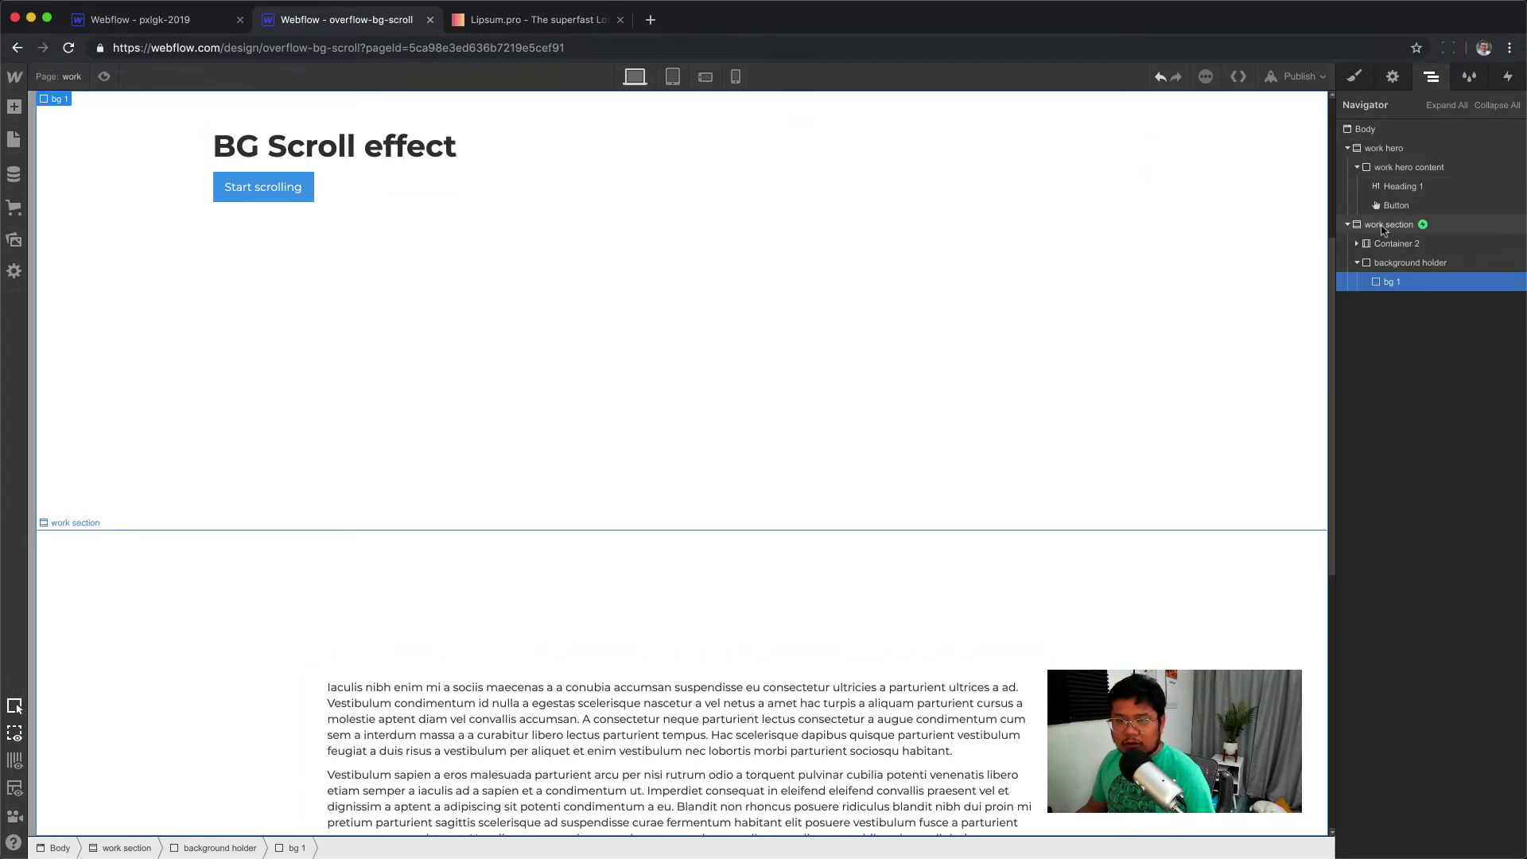
pyautogui.press('super+v')
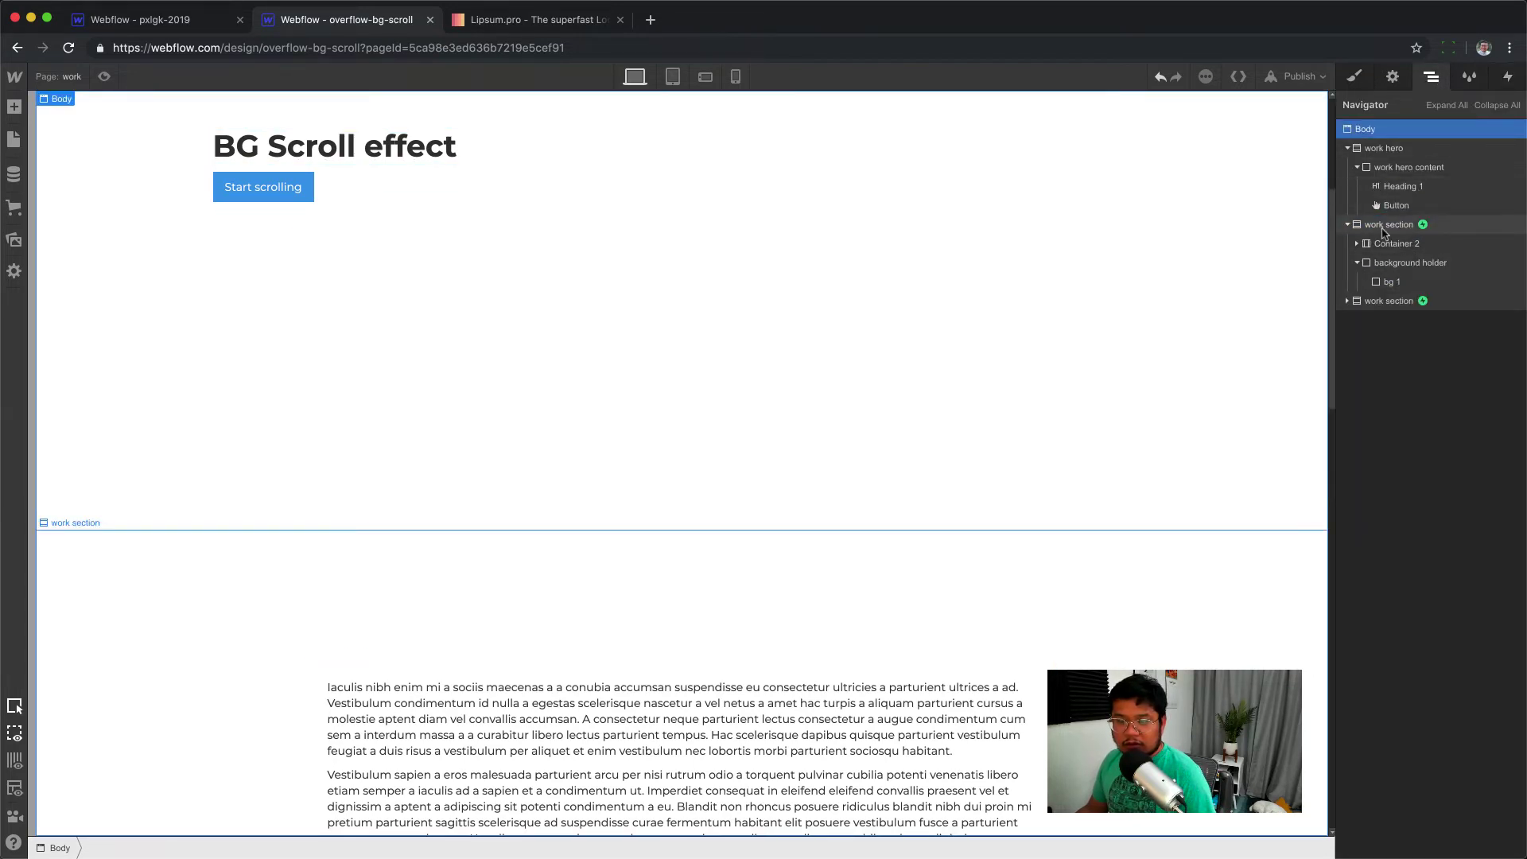
# Open the work section's Scroll into view trigger settings in Interactions
pyautogui.click(1387, 224)
pyautogui.click(1506, 76)
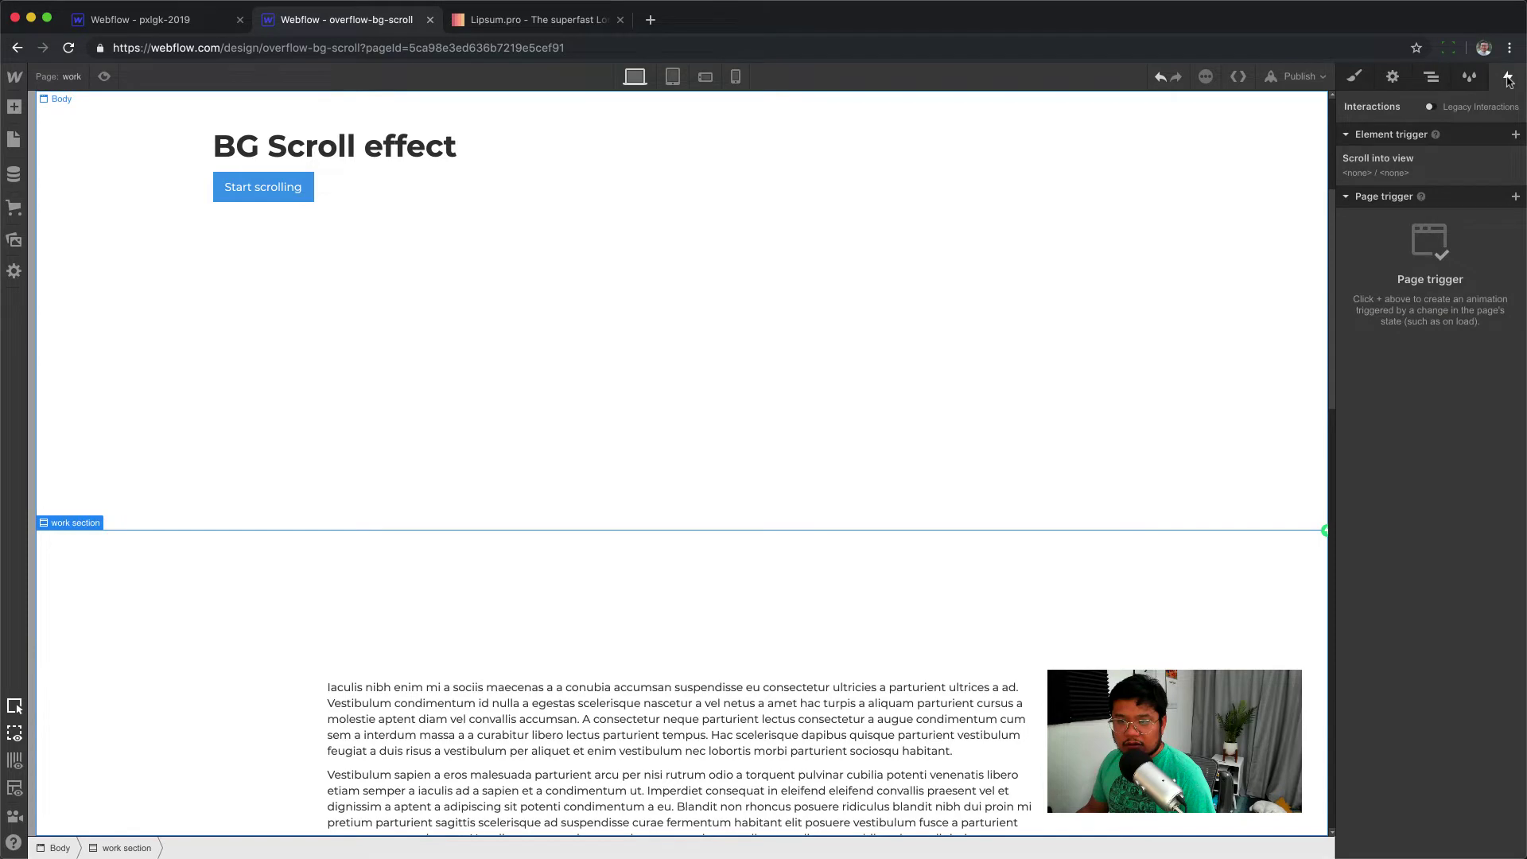
pyautogui.click(1401, 164)
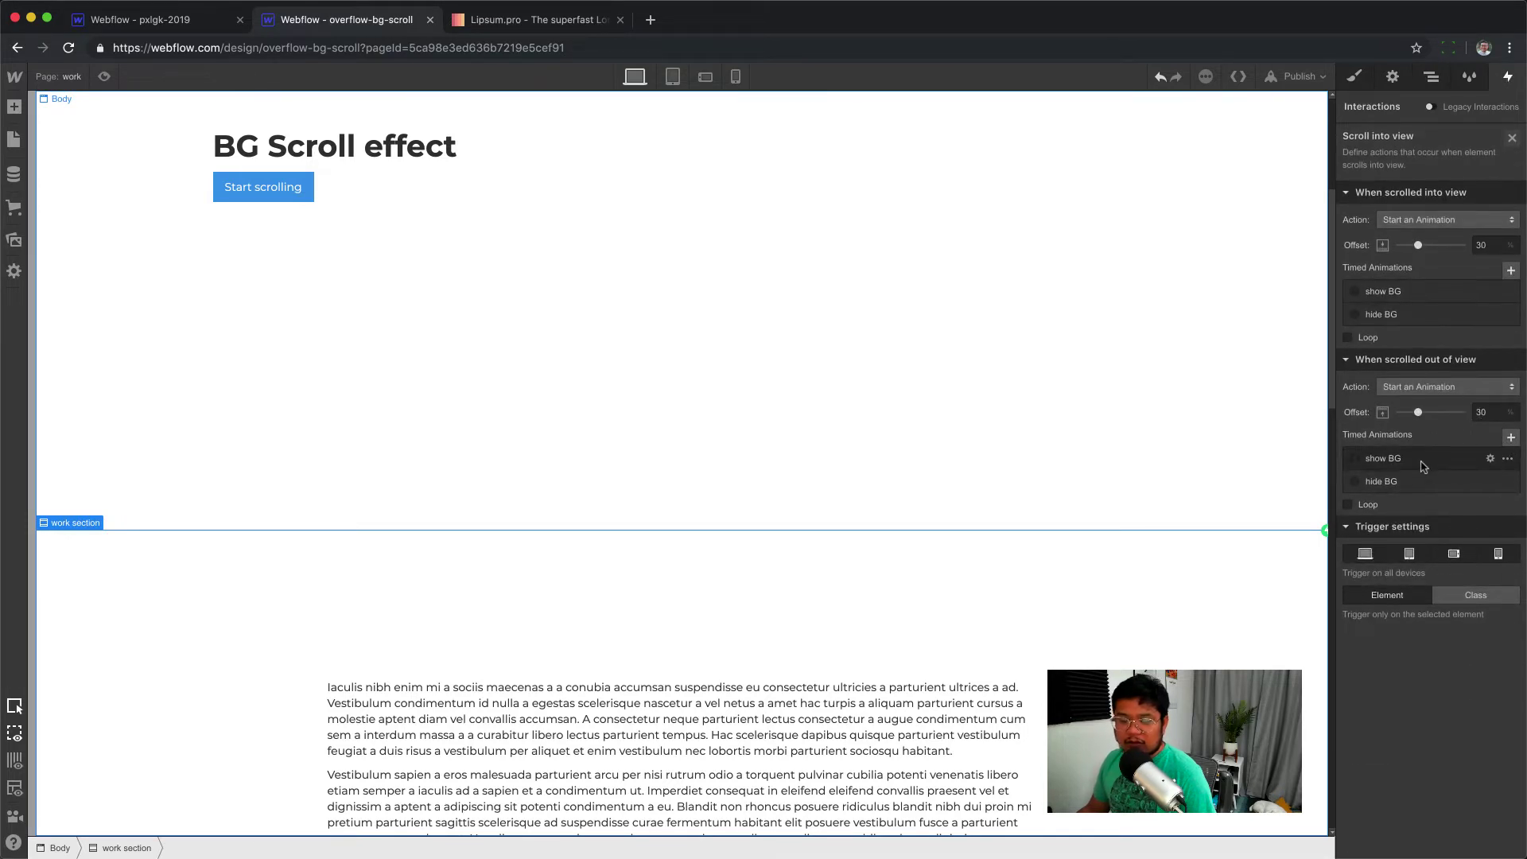
pyautogui.scroll(1, 984, 614)
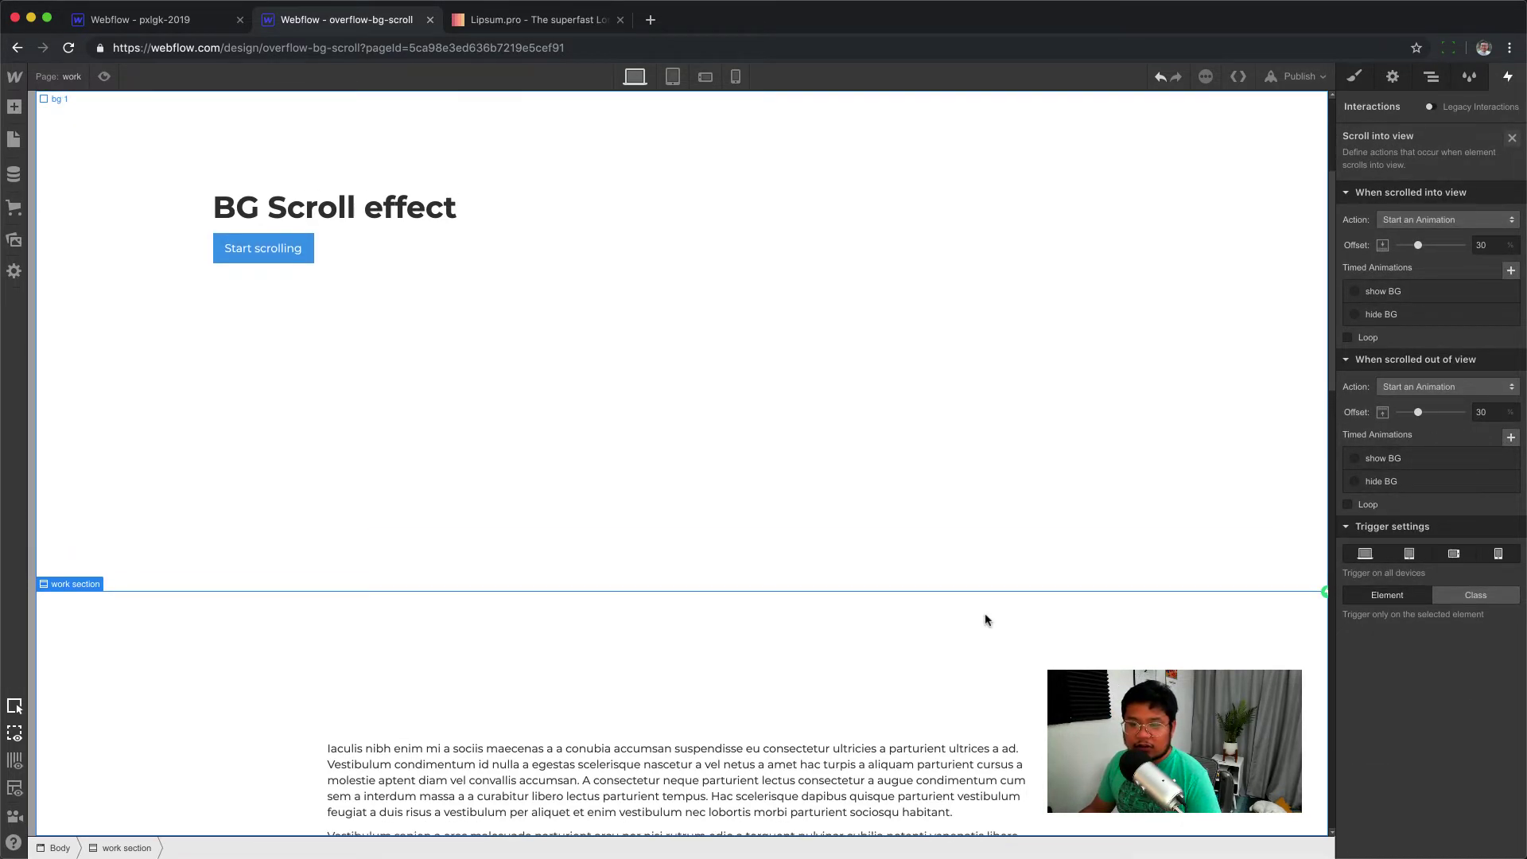
pyautogui.scroll(3, 985, 620)
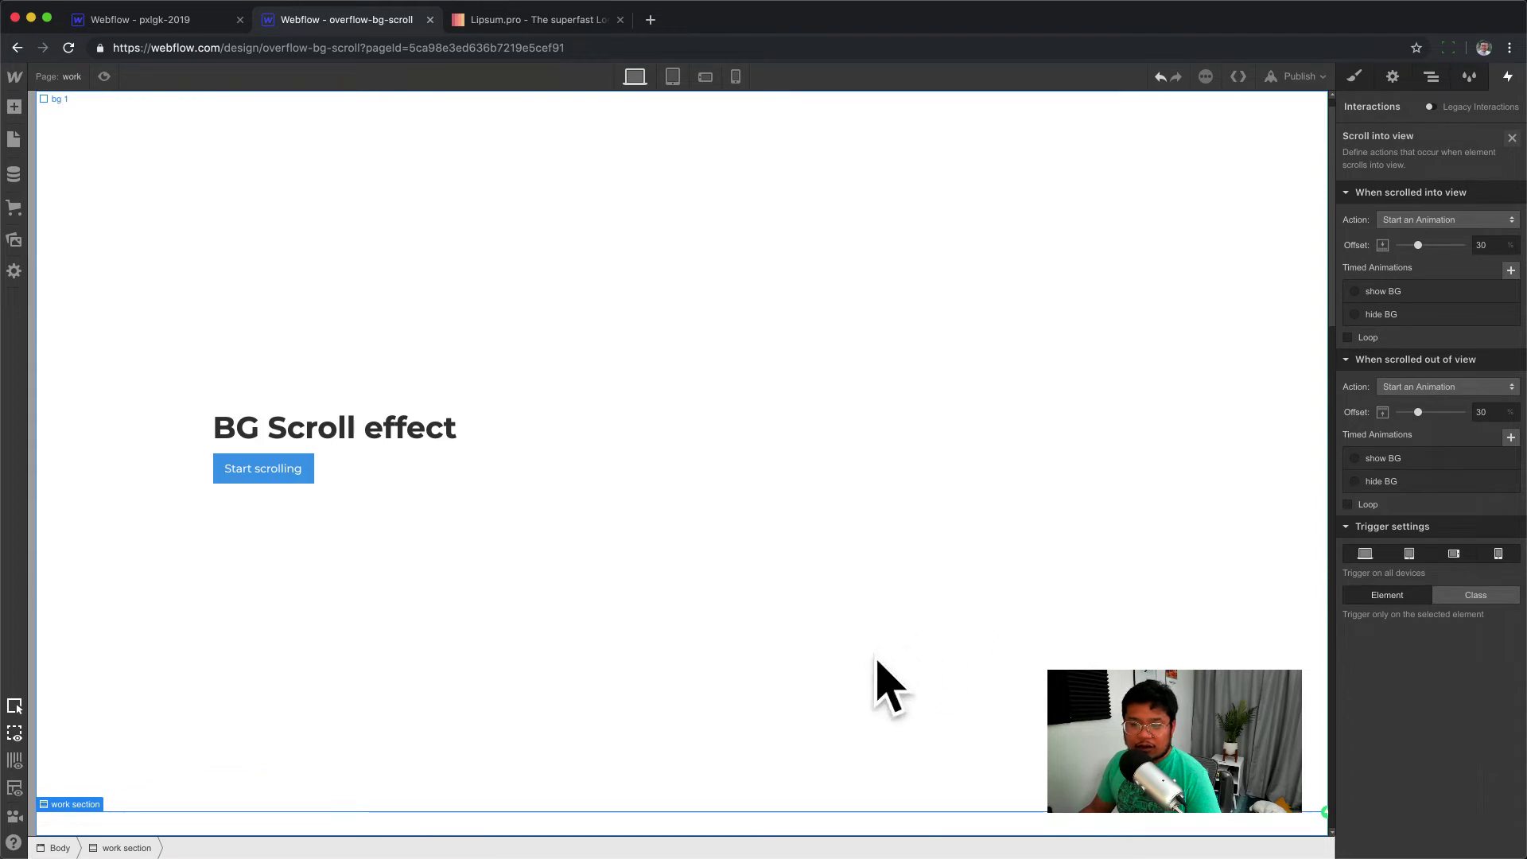
# Scroll through the page to review the two stacked work sections
pyautogui.scroll(-1, 896, 648)
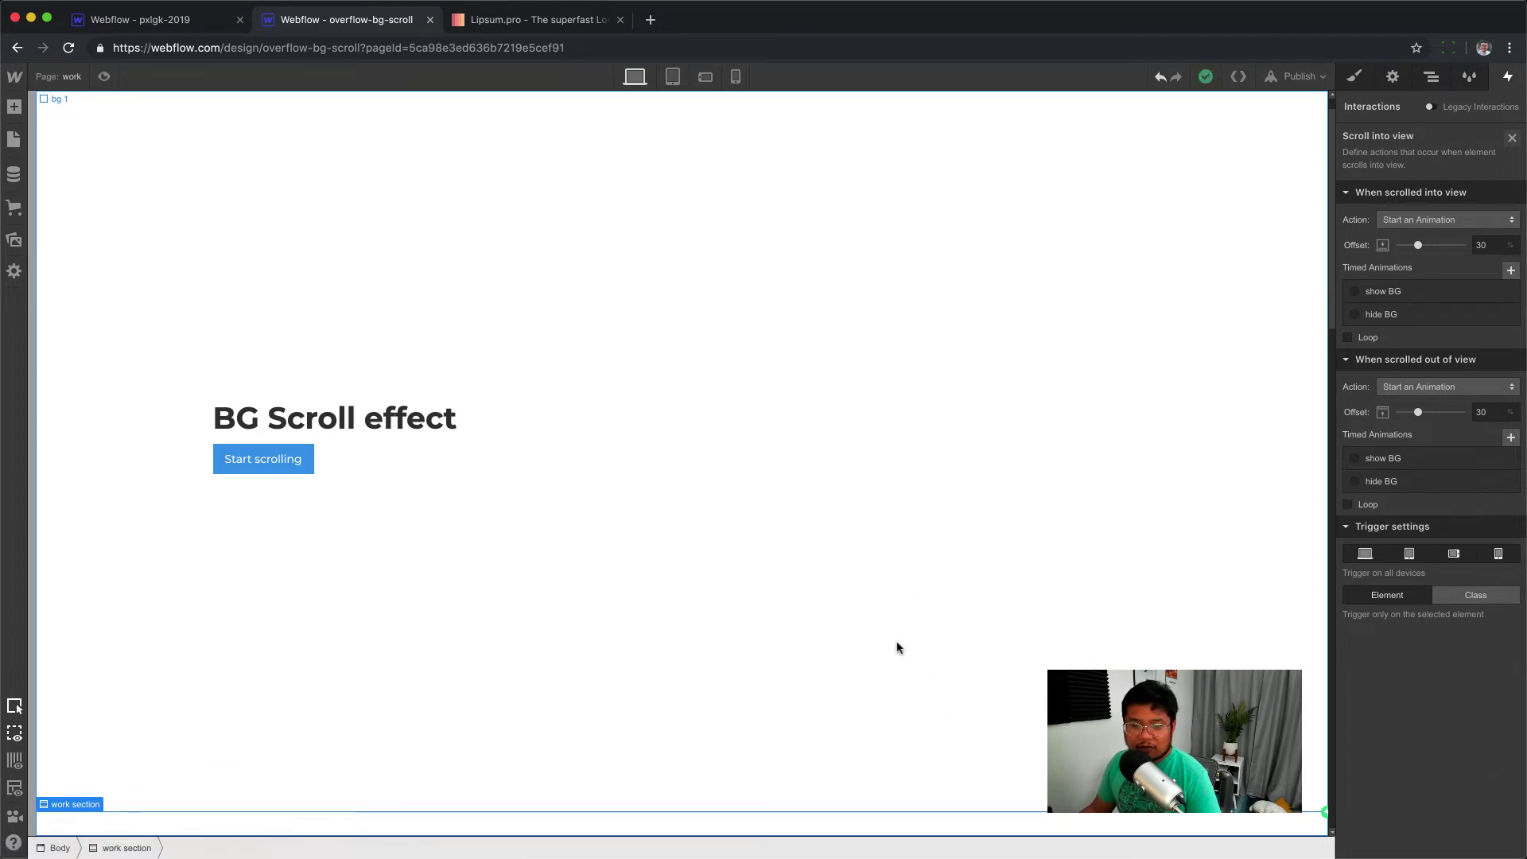
pyautogui.scroll(-3, 897, 648)
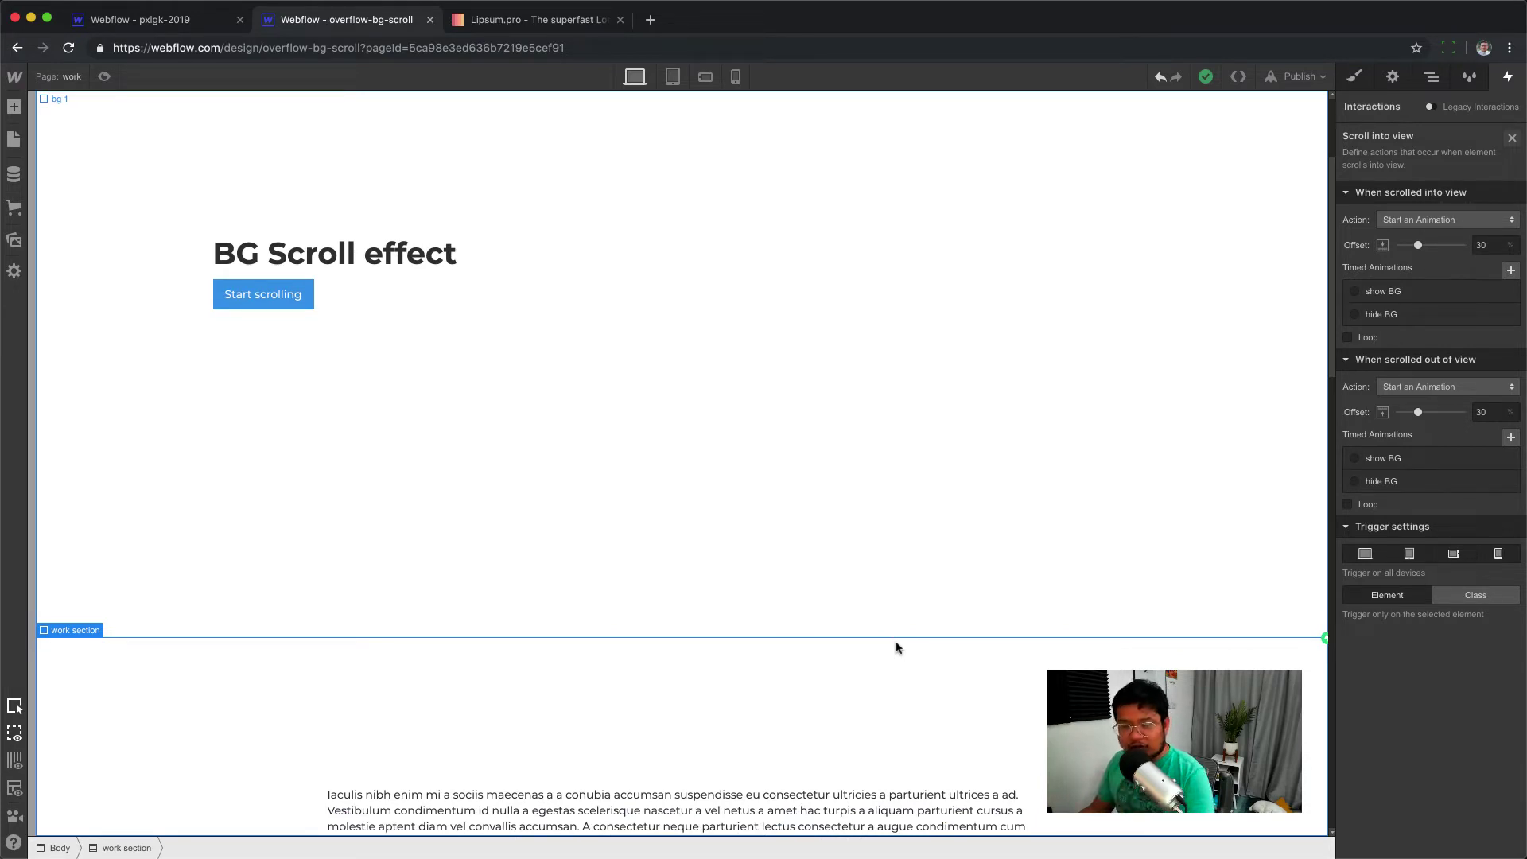
pyautogui.scroll(-5, 897, 648)
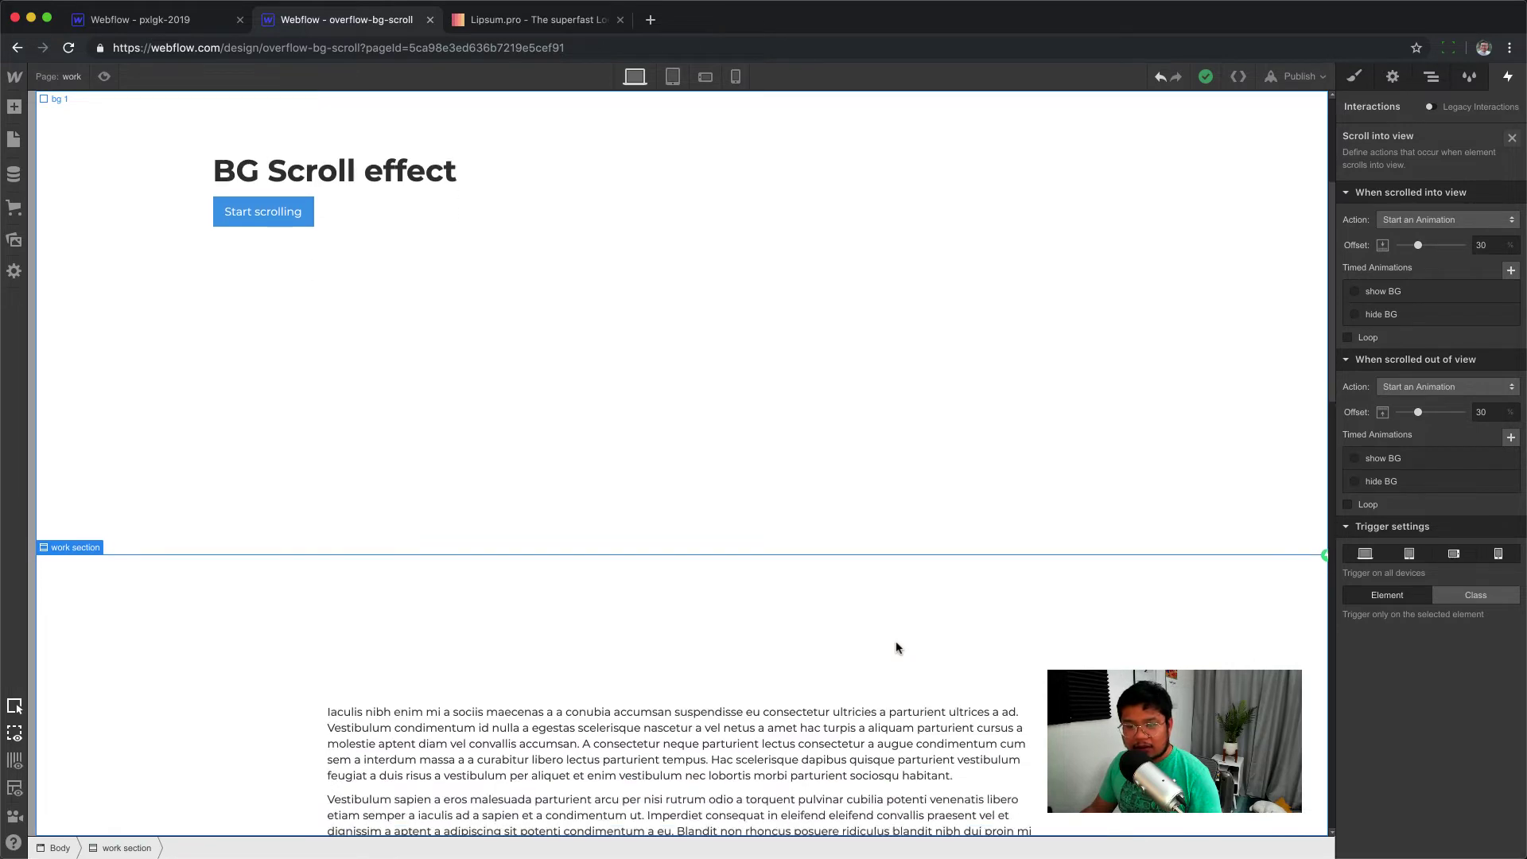
pyautogui.scroll(-6, 897, 648)
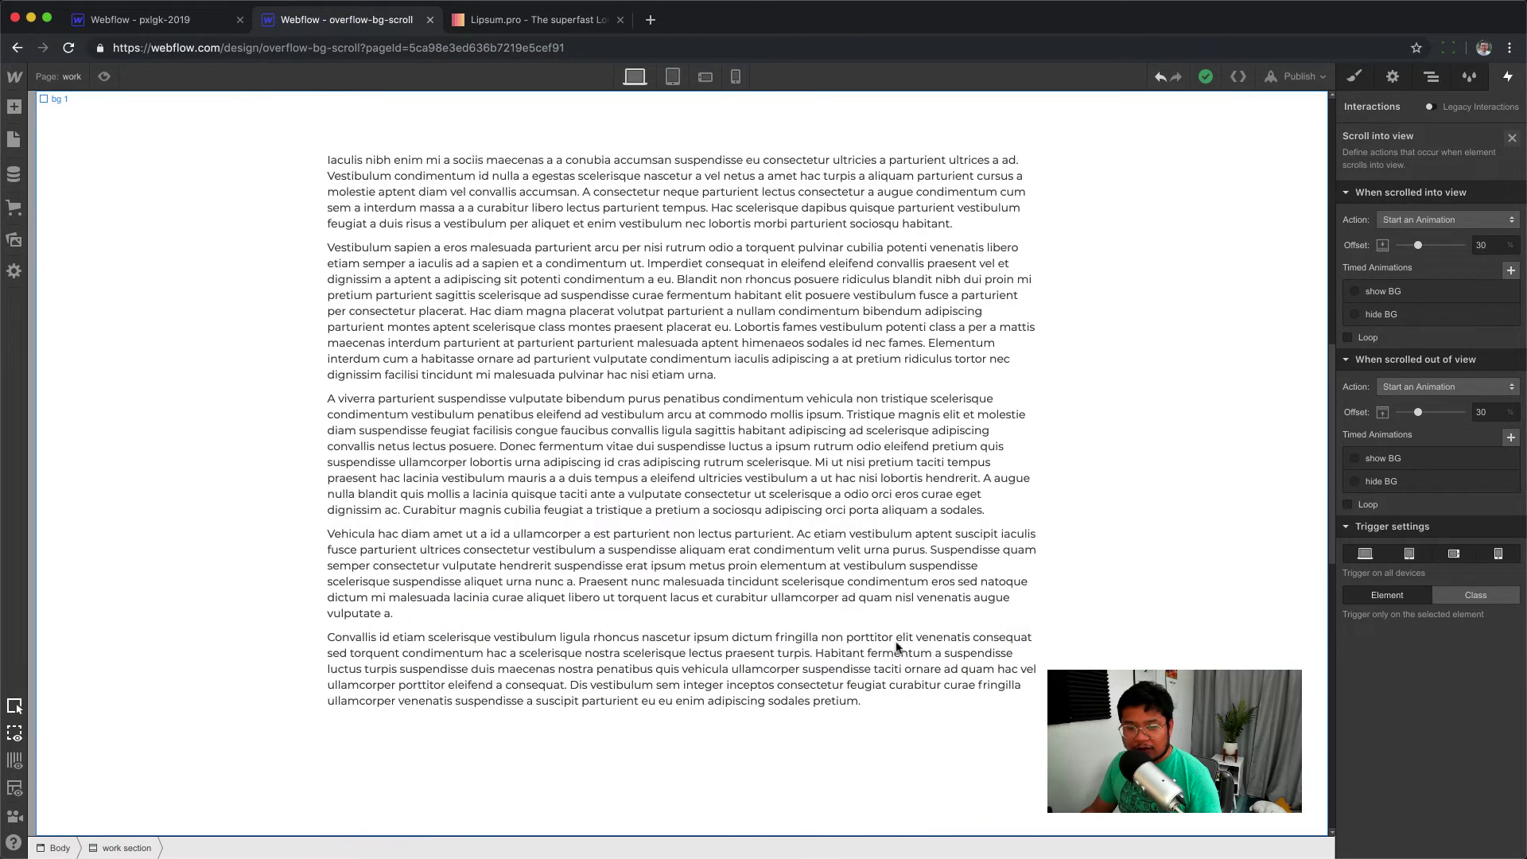
pyautogui.scroll(1, 897, 648)
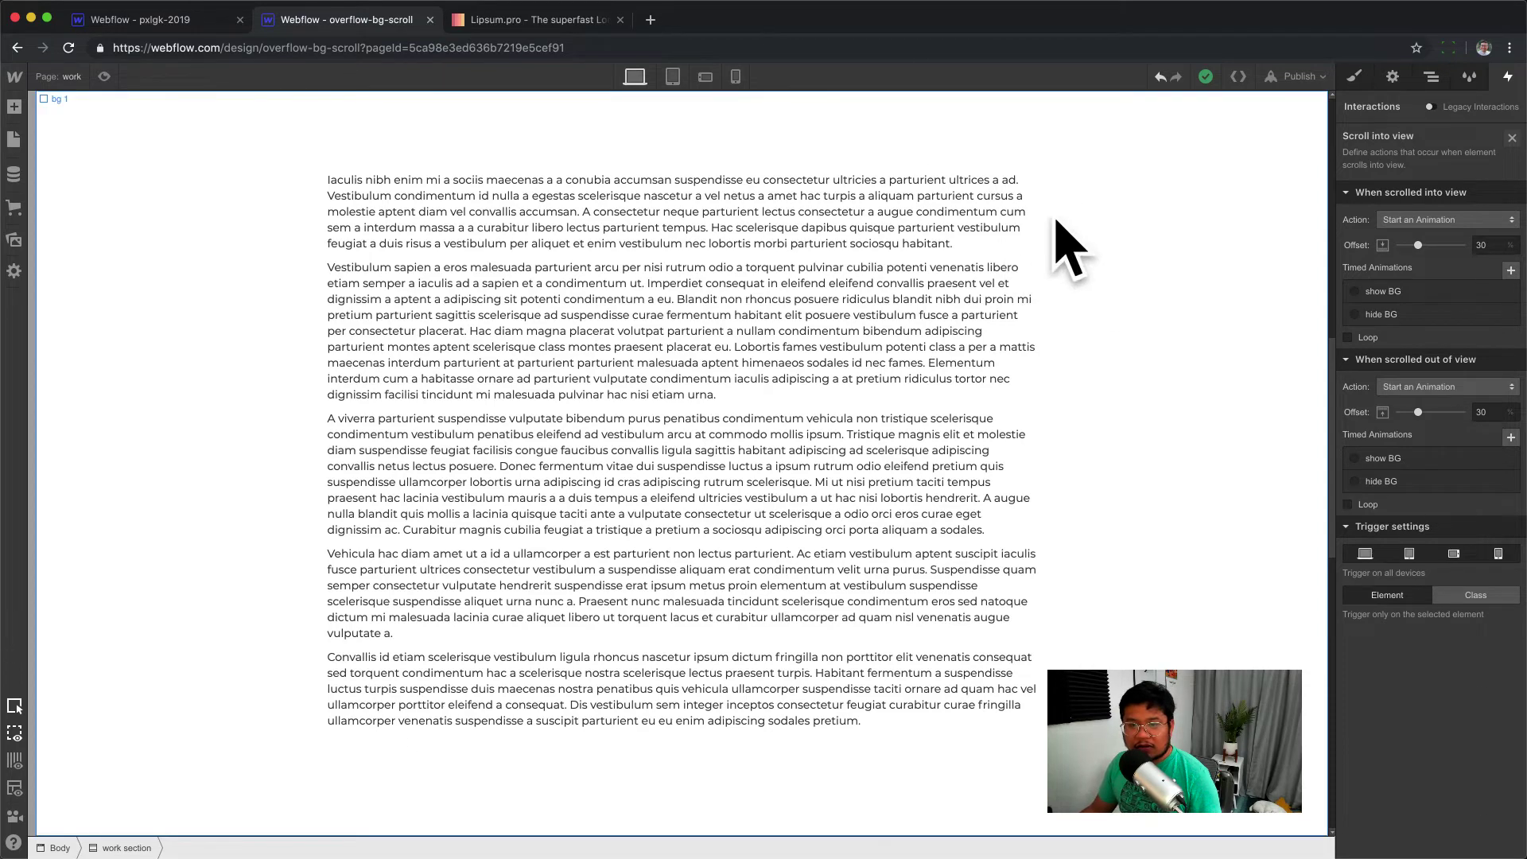
pyautogui.scroll(-5, 1078, 239)
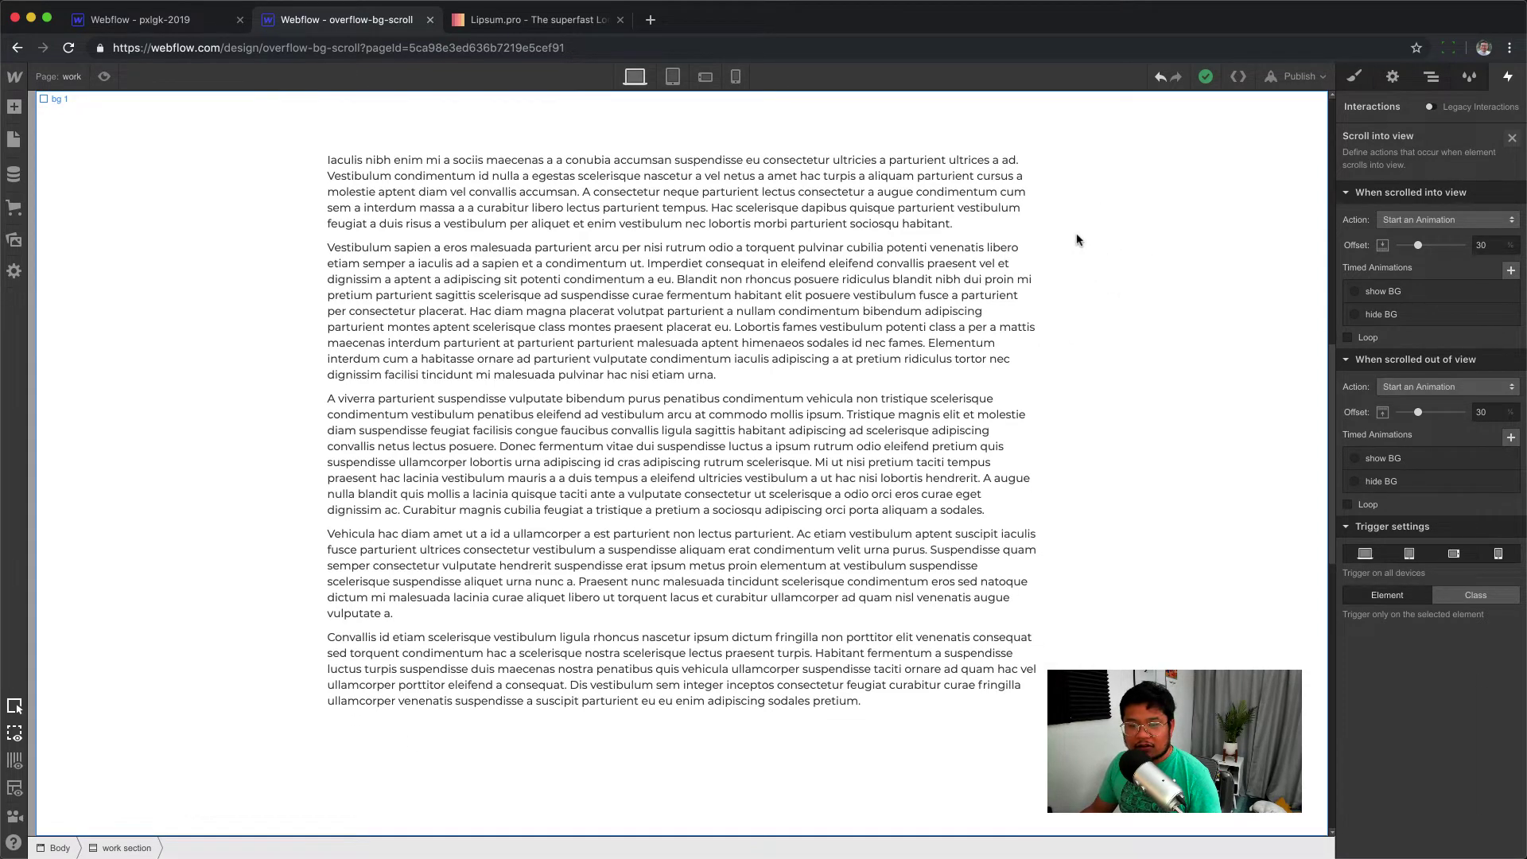
pyautogui.scroll(-9, 1077, 239)
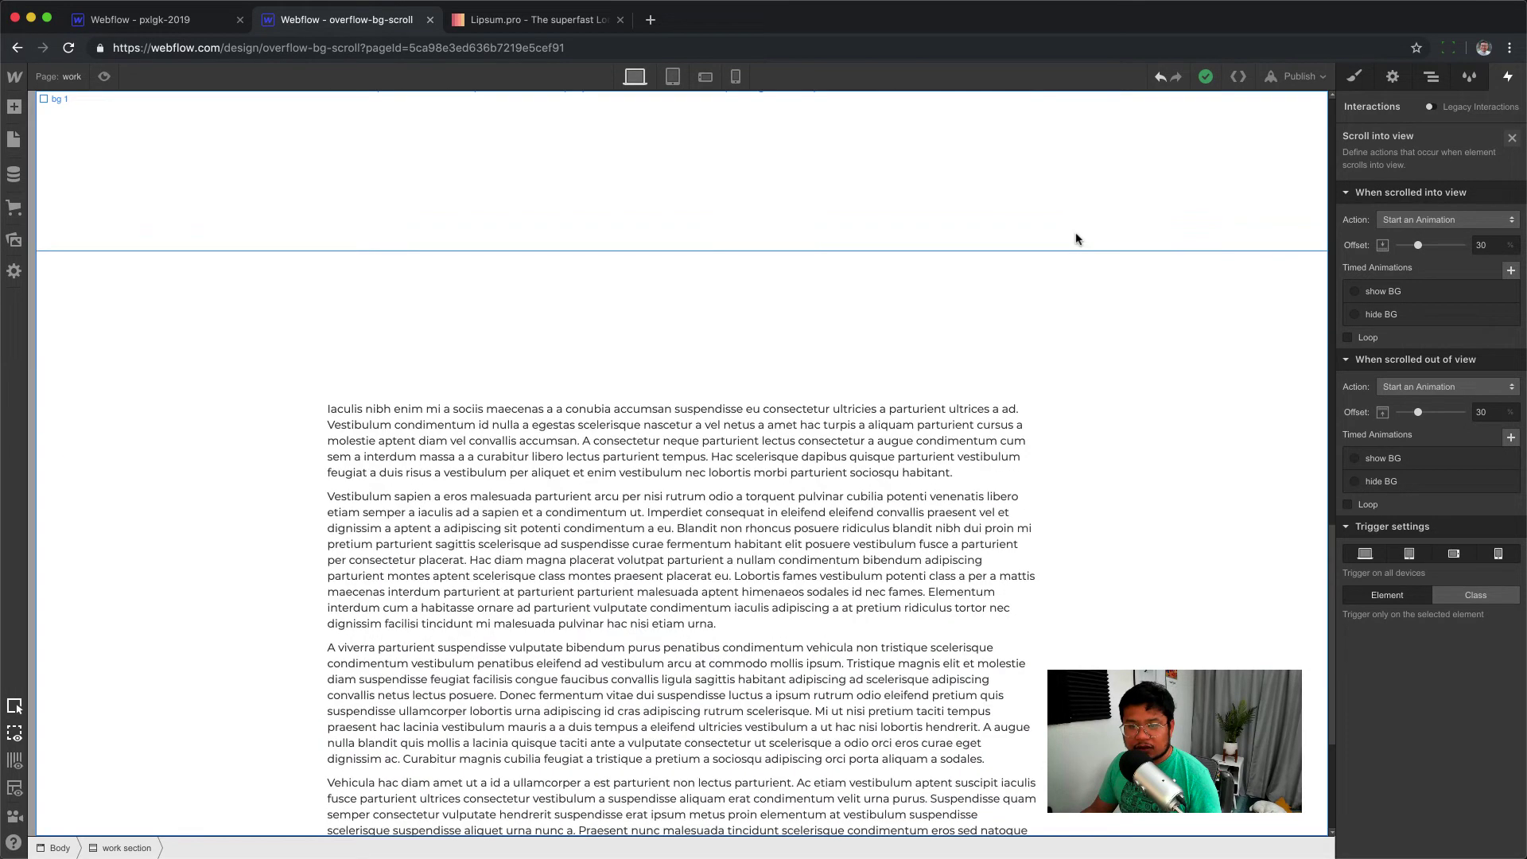
pyautogui.scroll(-1, 1077, 239)
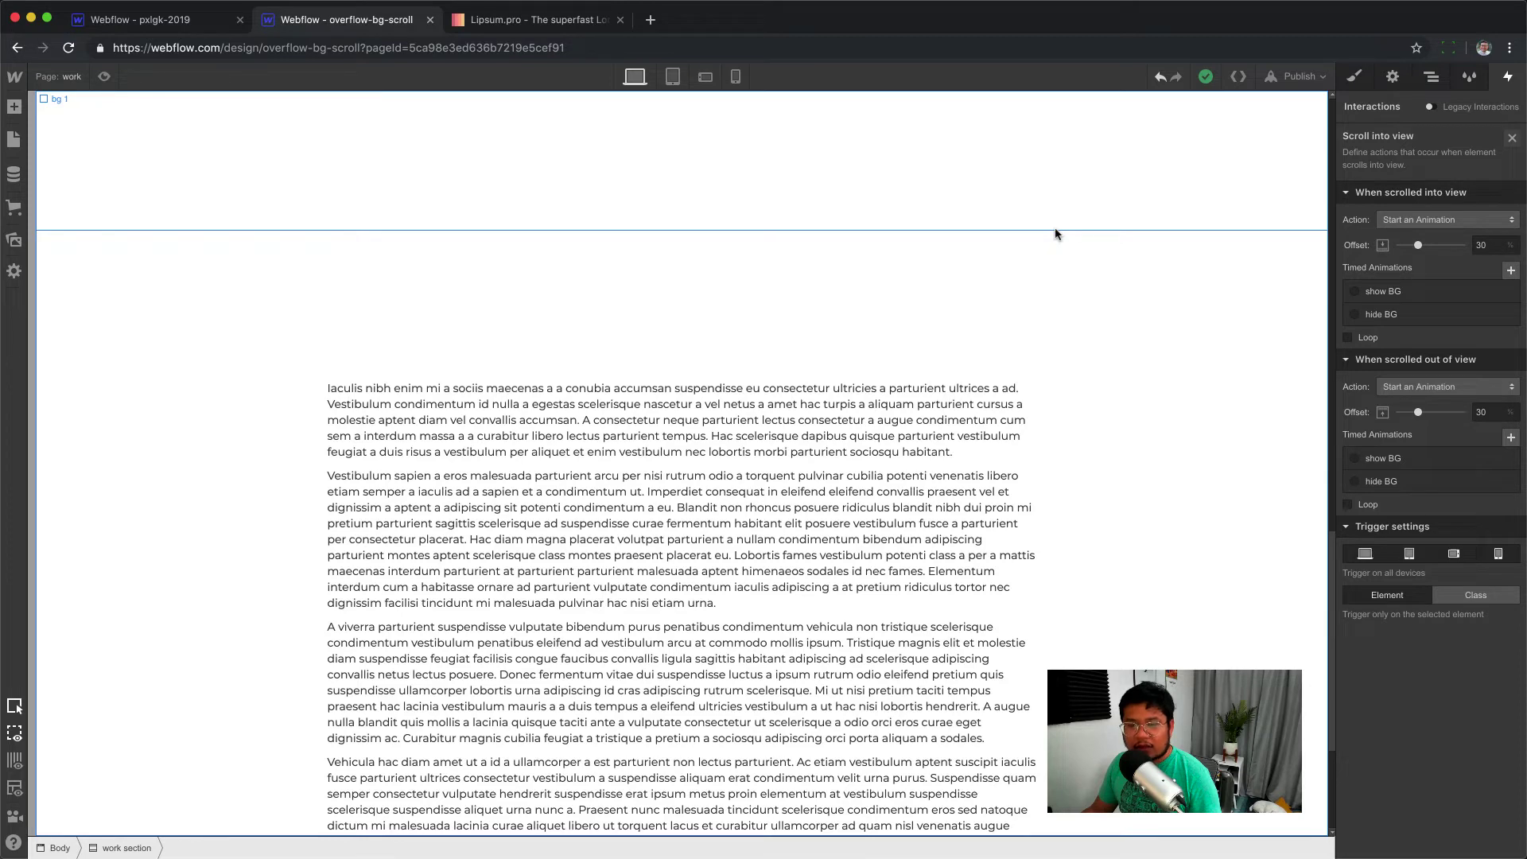
pyautogui.scroll(3, 1055, 234)
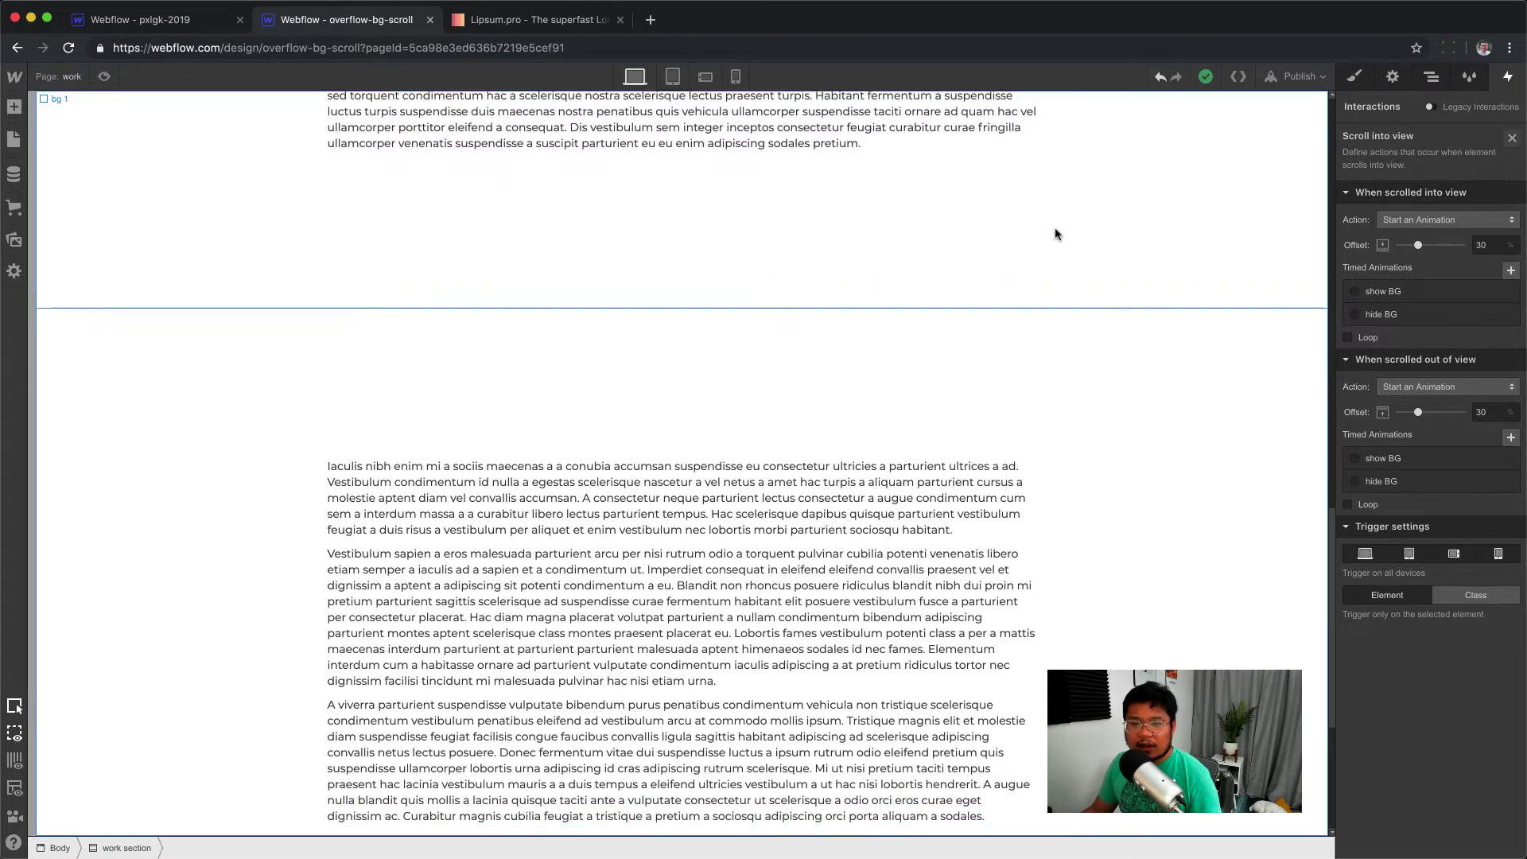
pyautogui.scroll(-1, 1113, 334)
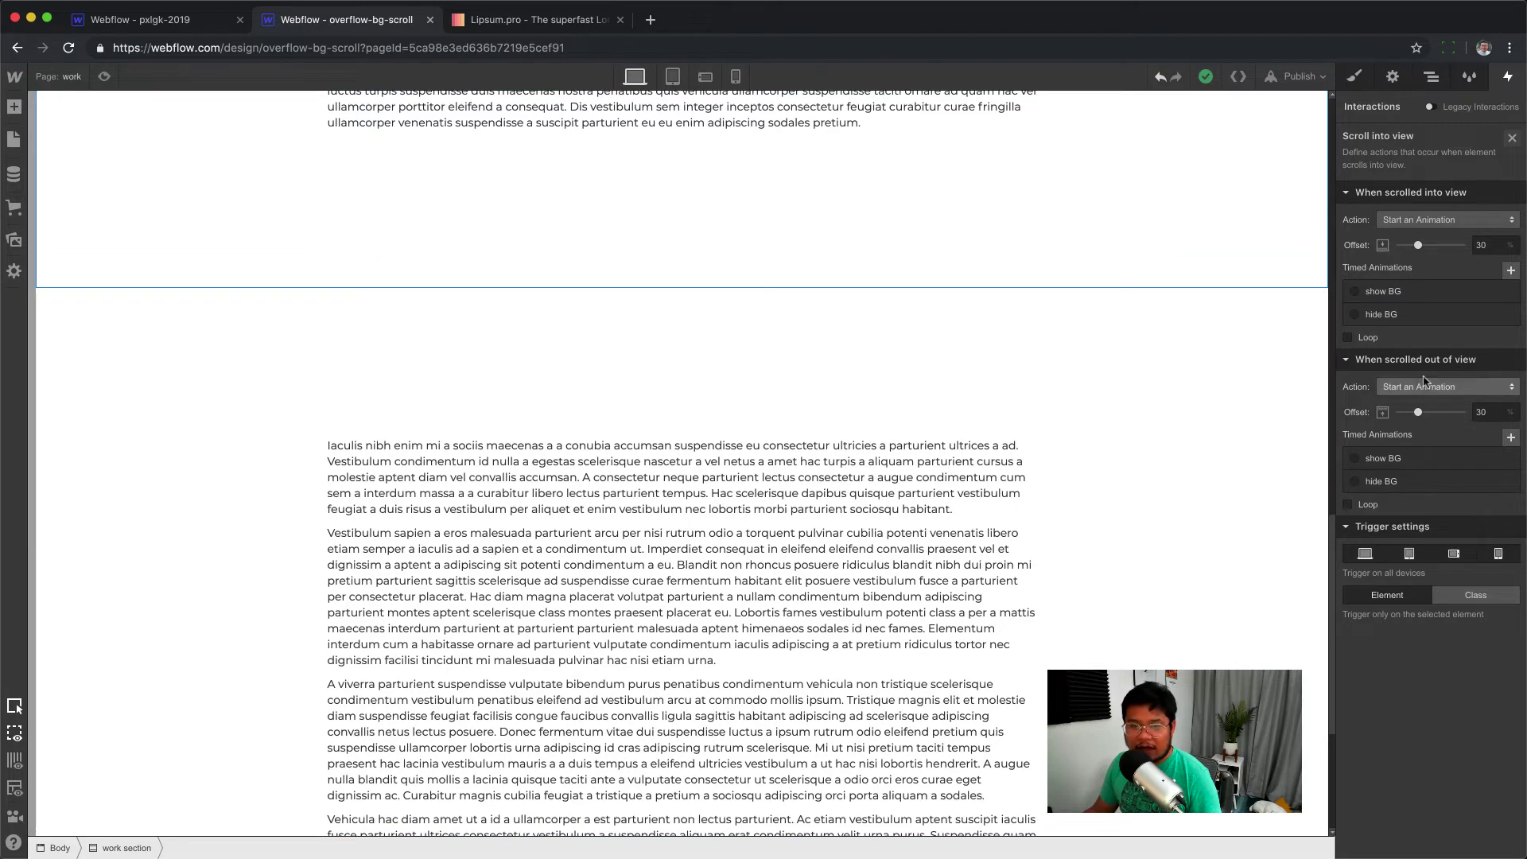
# Add a new timed animation named 'work show bg' to the scroll-into-view trigger
pyautogui.scroll(-5, 1423, 380)
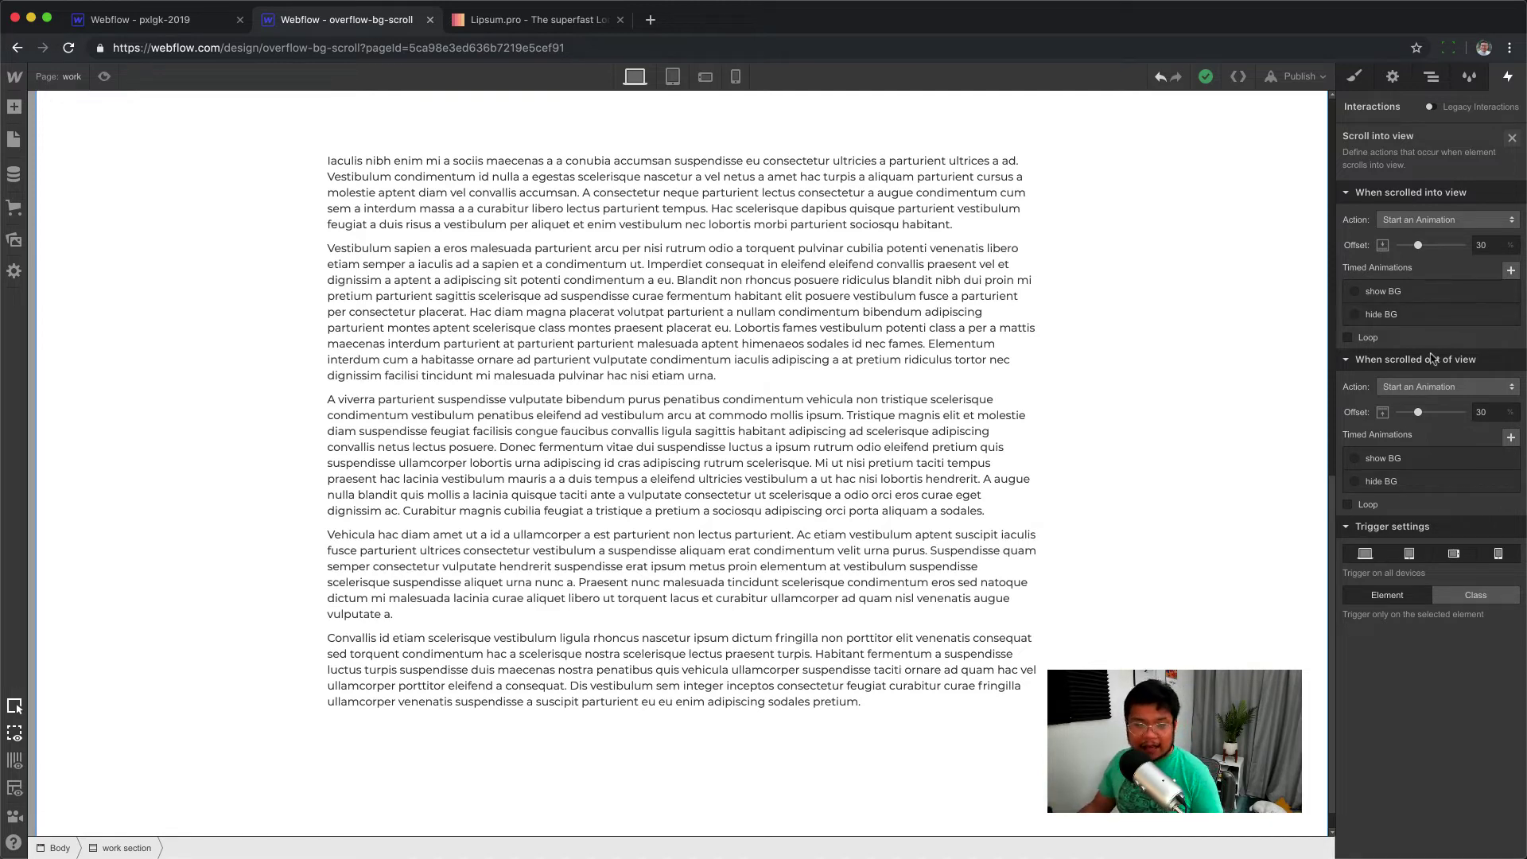
pyautogui.click(1511, 271)
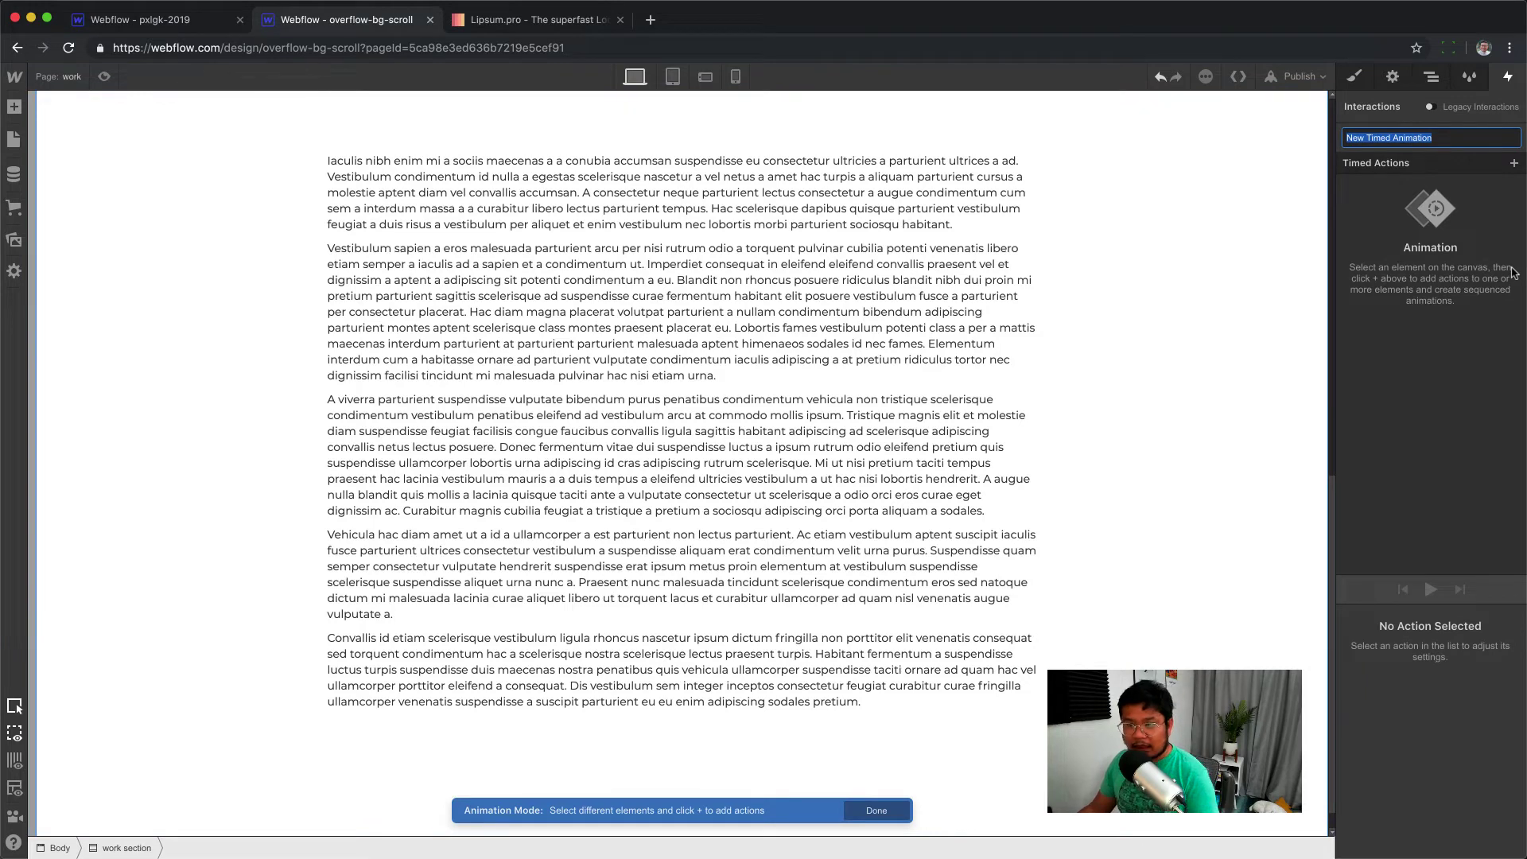
pyautogui.write('work show bg')
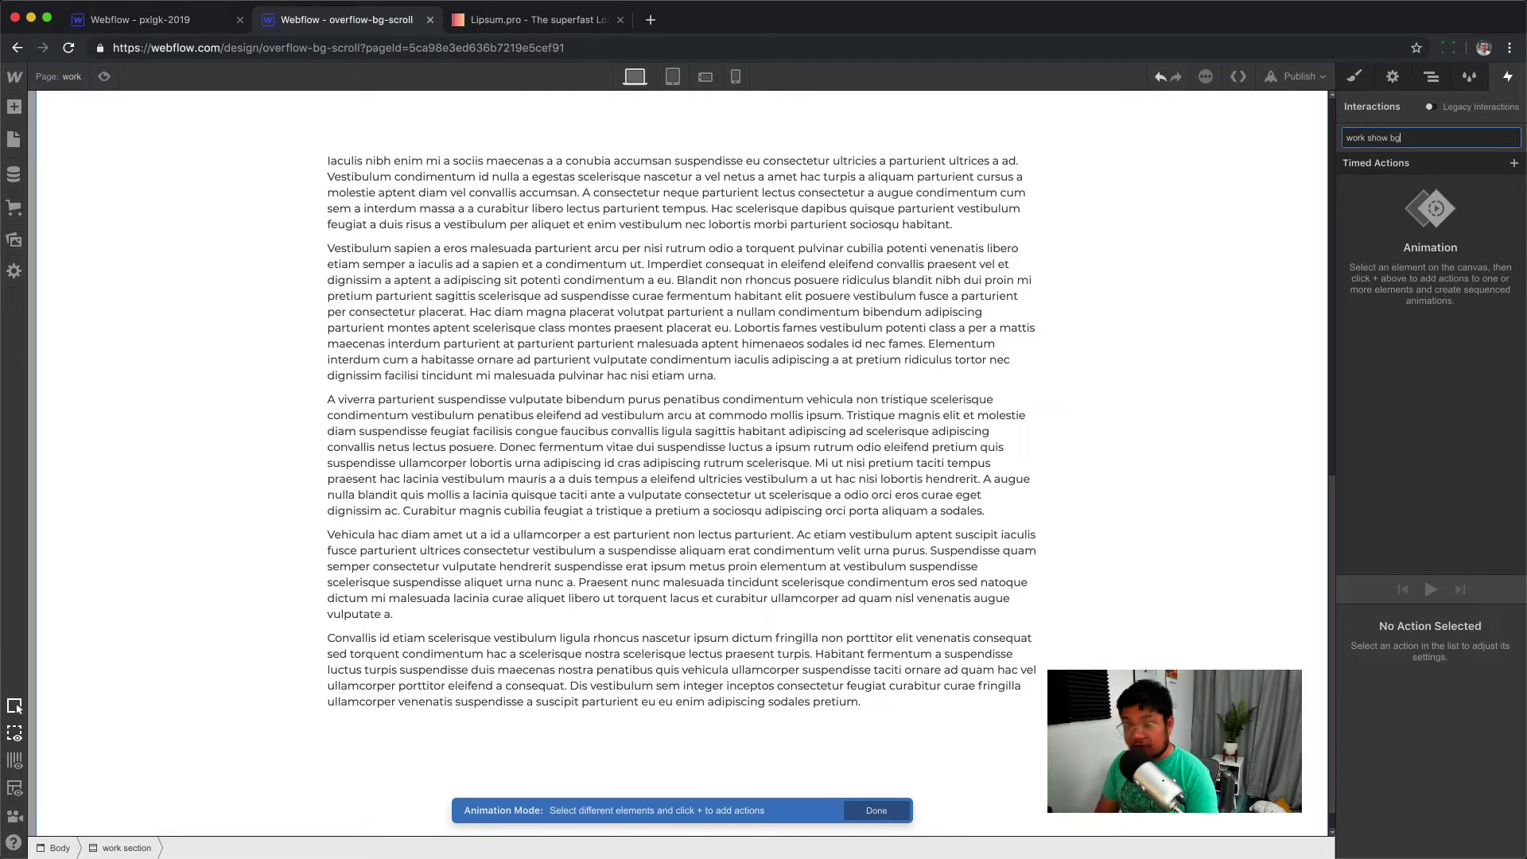
pyautogui.press('Return')
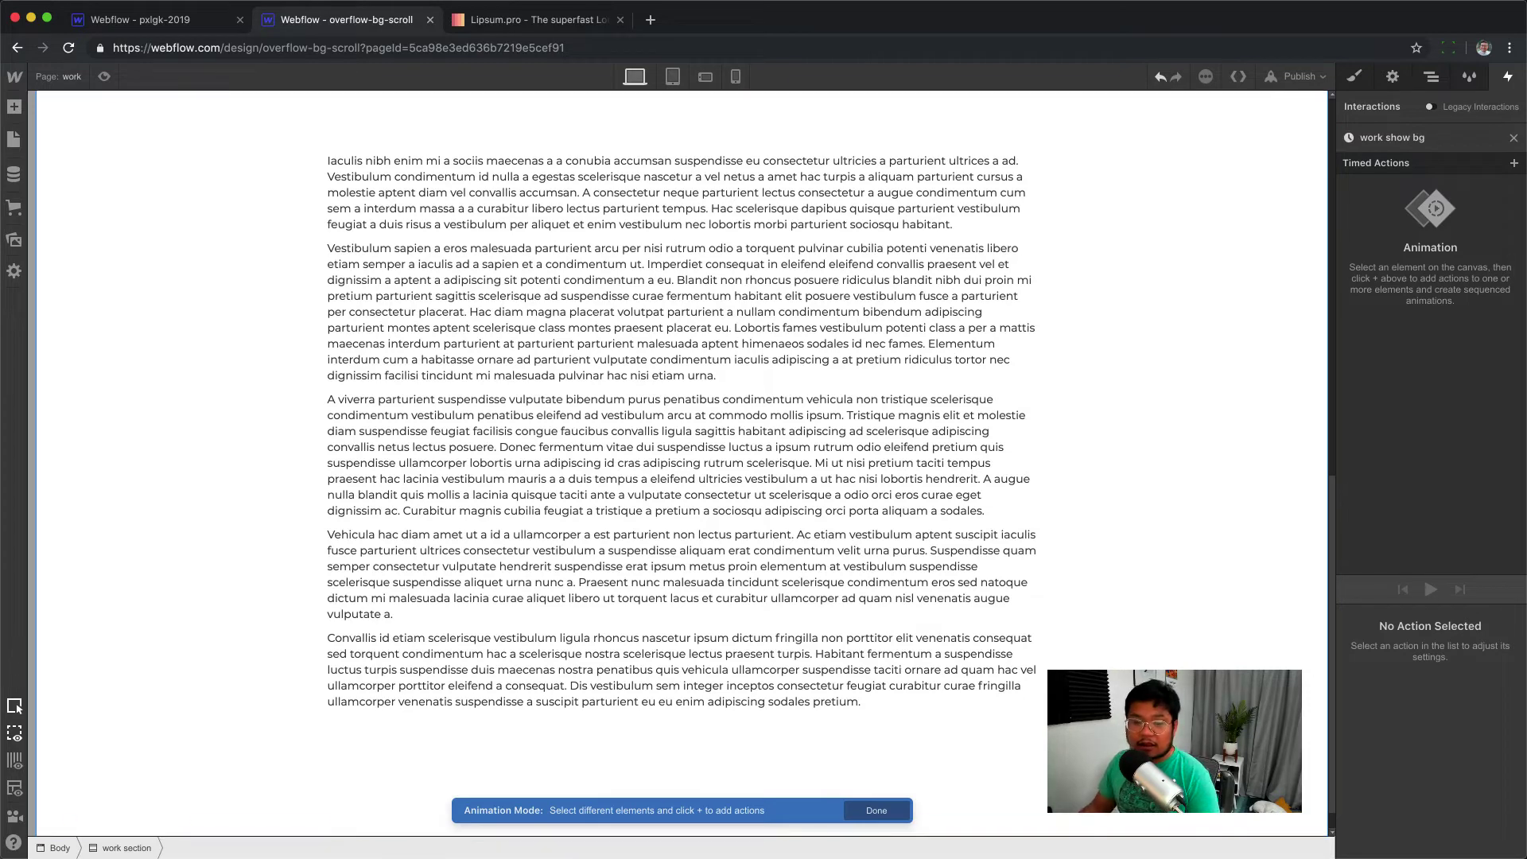
# Add an Opacity action on the background holder set as initial state at 0
pyautogui.click(1431, 78)
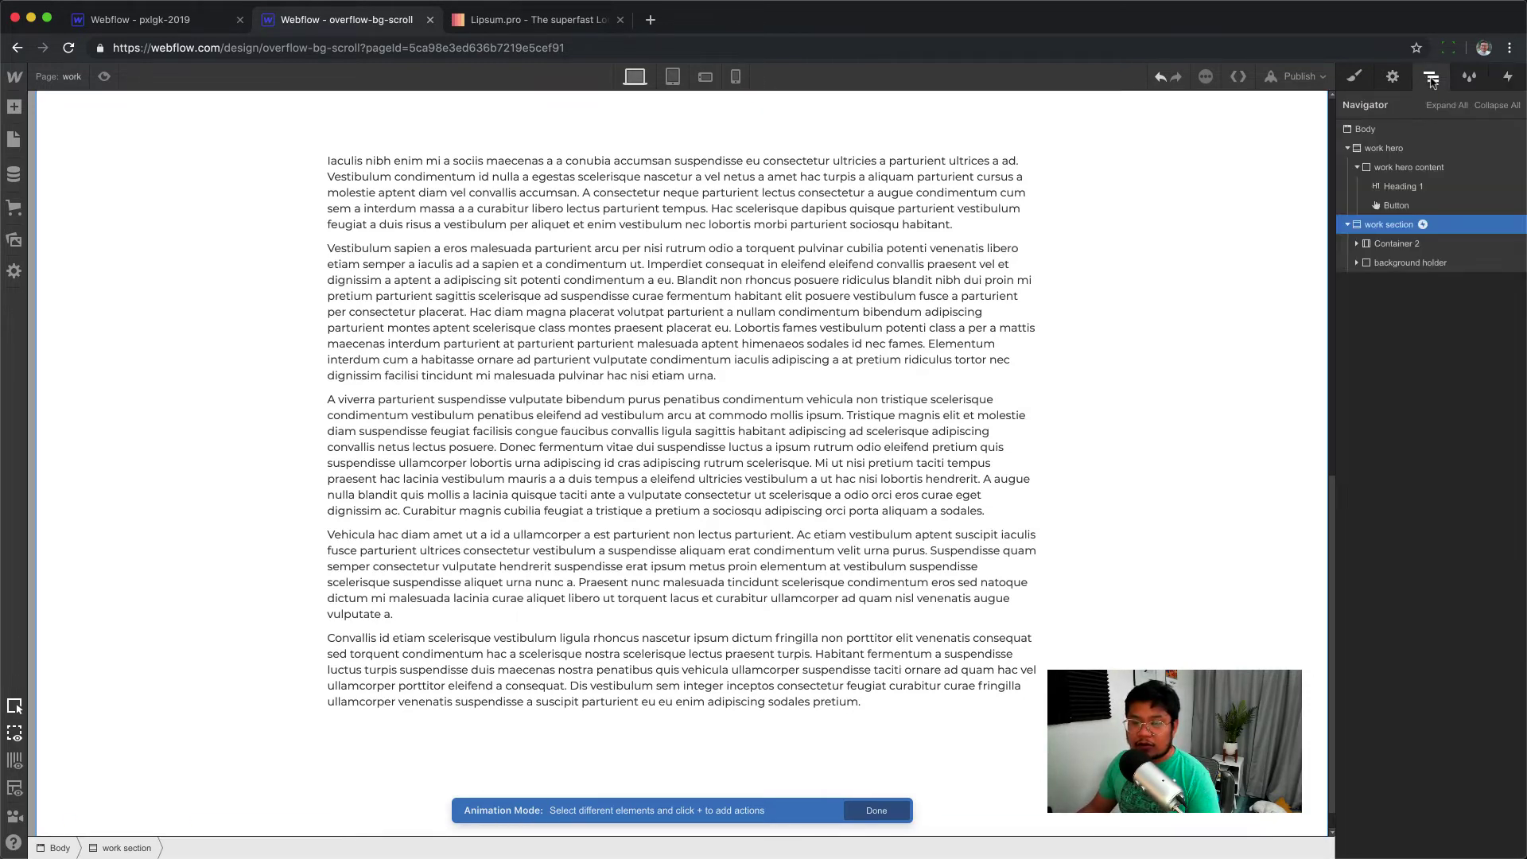
pyautogui.click(1410, 265)
pyautogui.click(1508, 77)
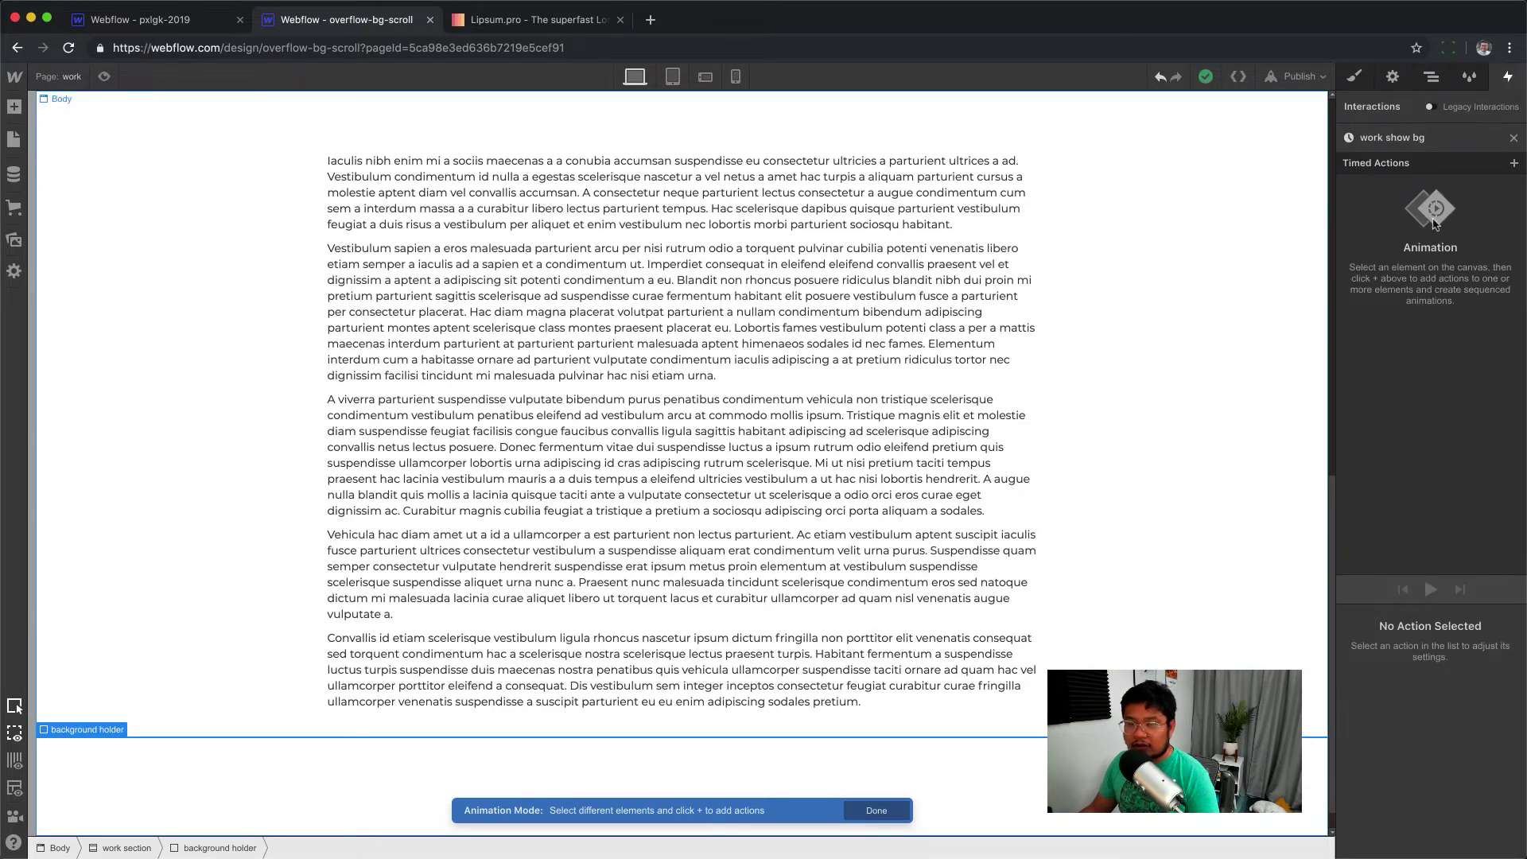
pyautogui.click(1513, 166)
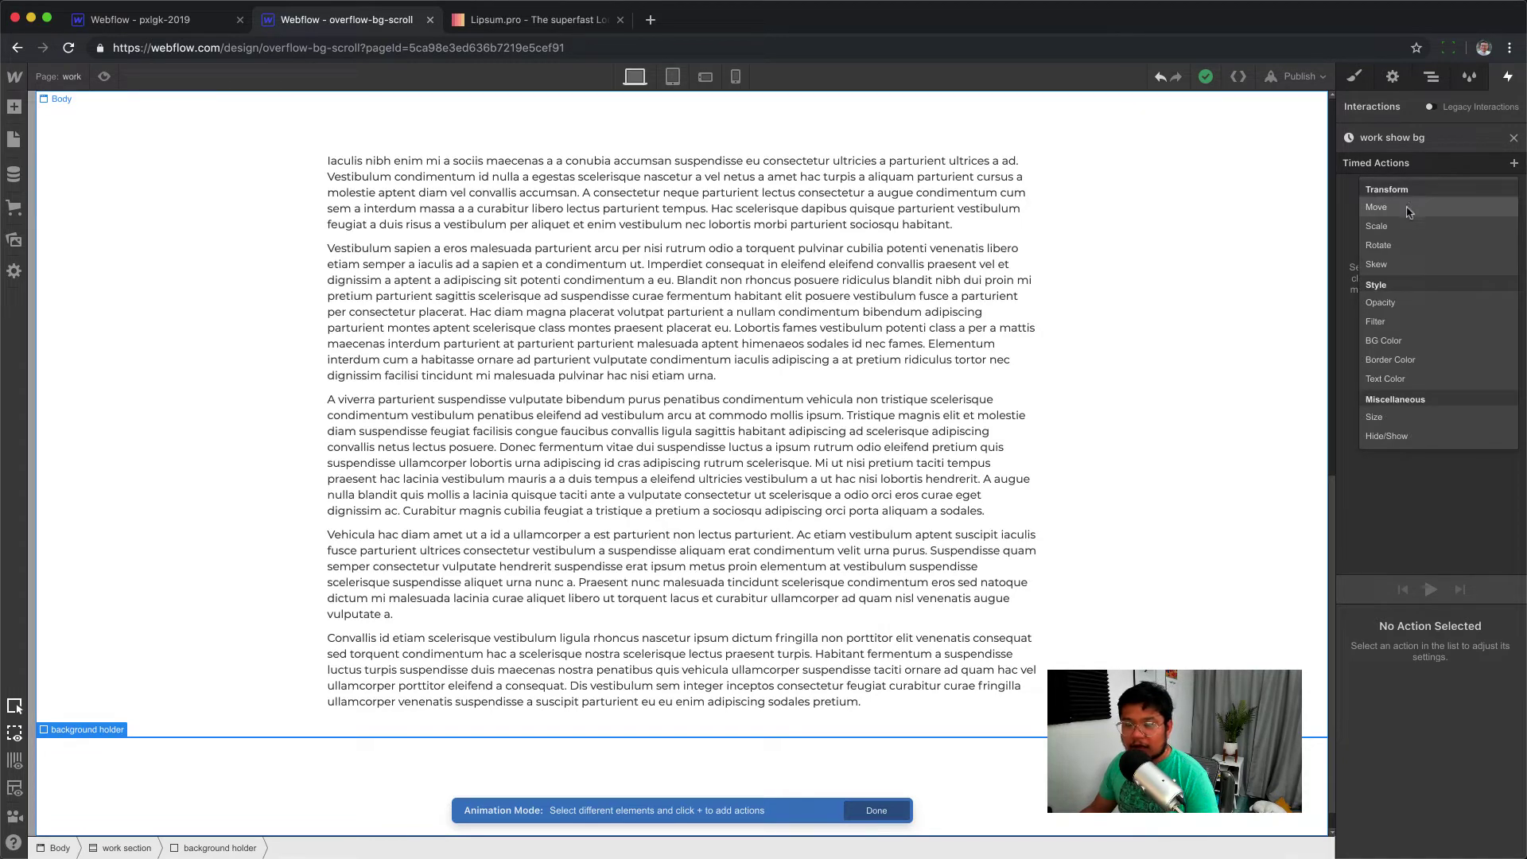
pyautogui.click(1390, 312)
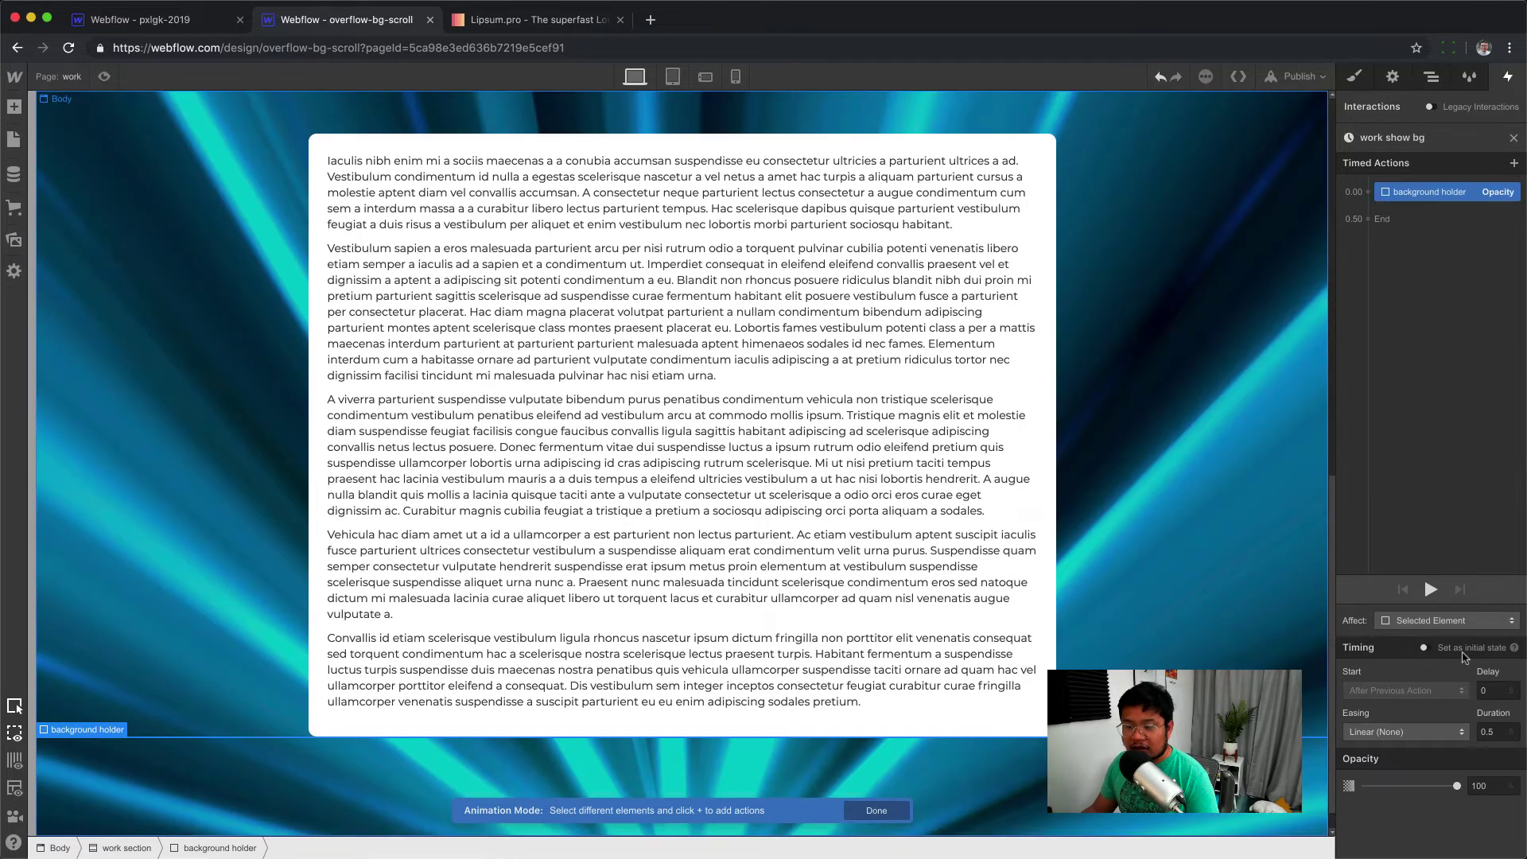
pyautogui.click(1463, 647)
pyautogui.doubleClick(1477, 696)
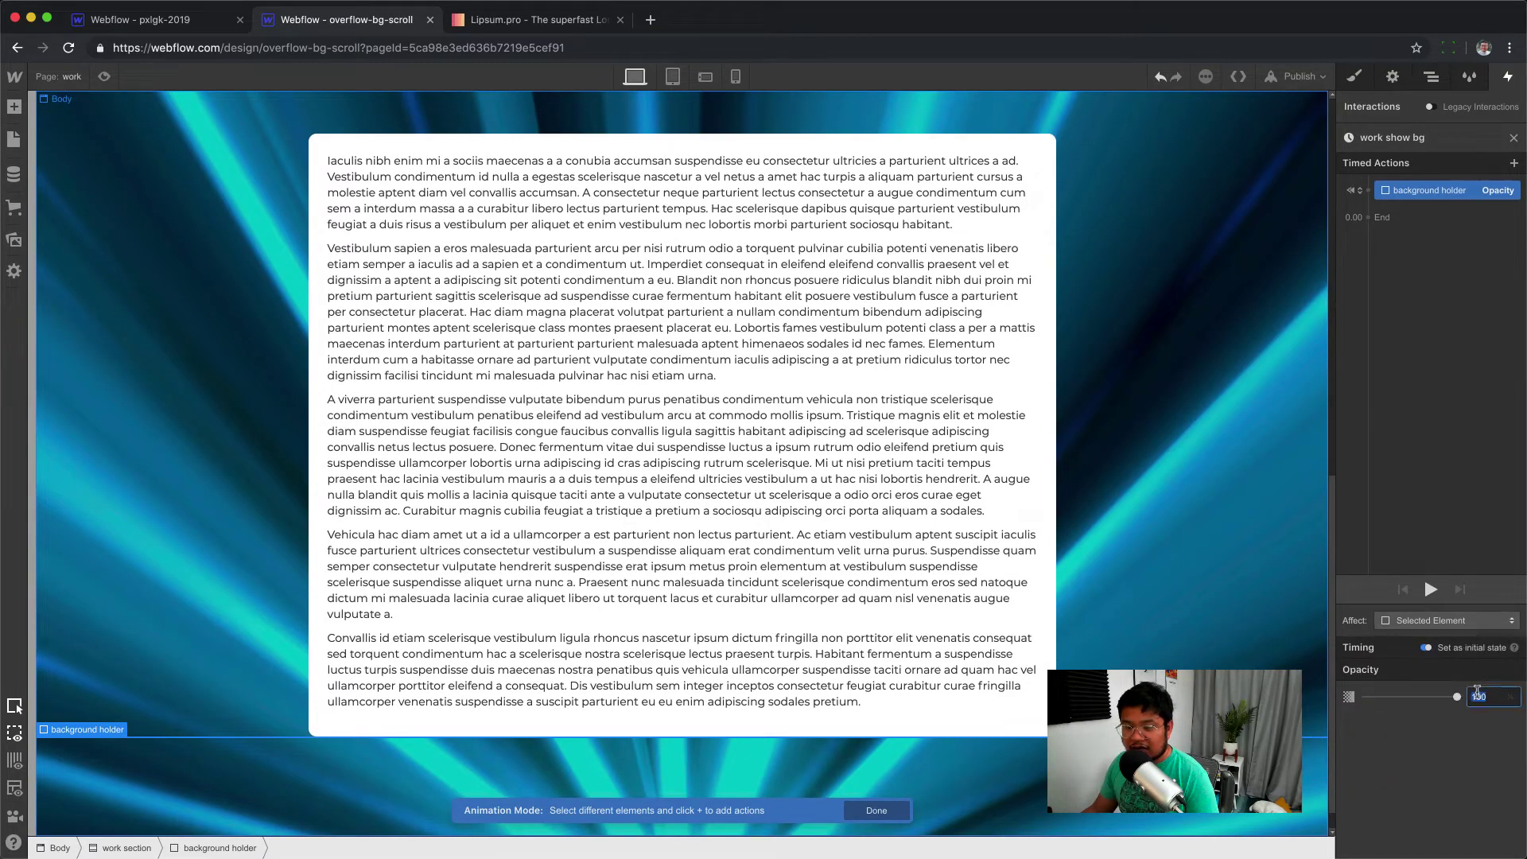
pyautogui.write('0')
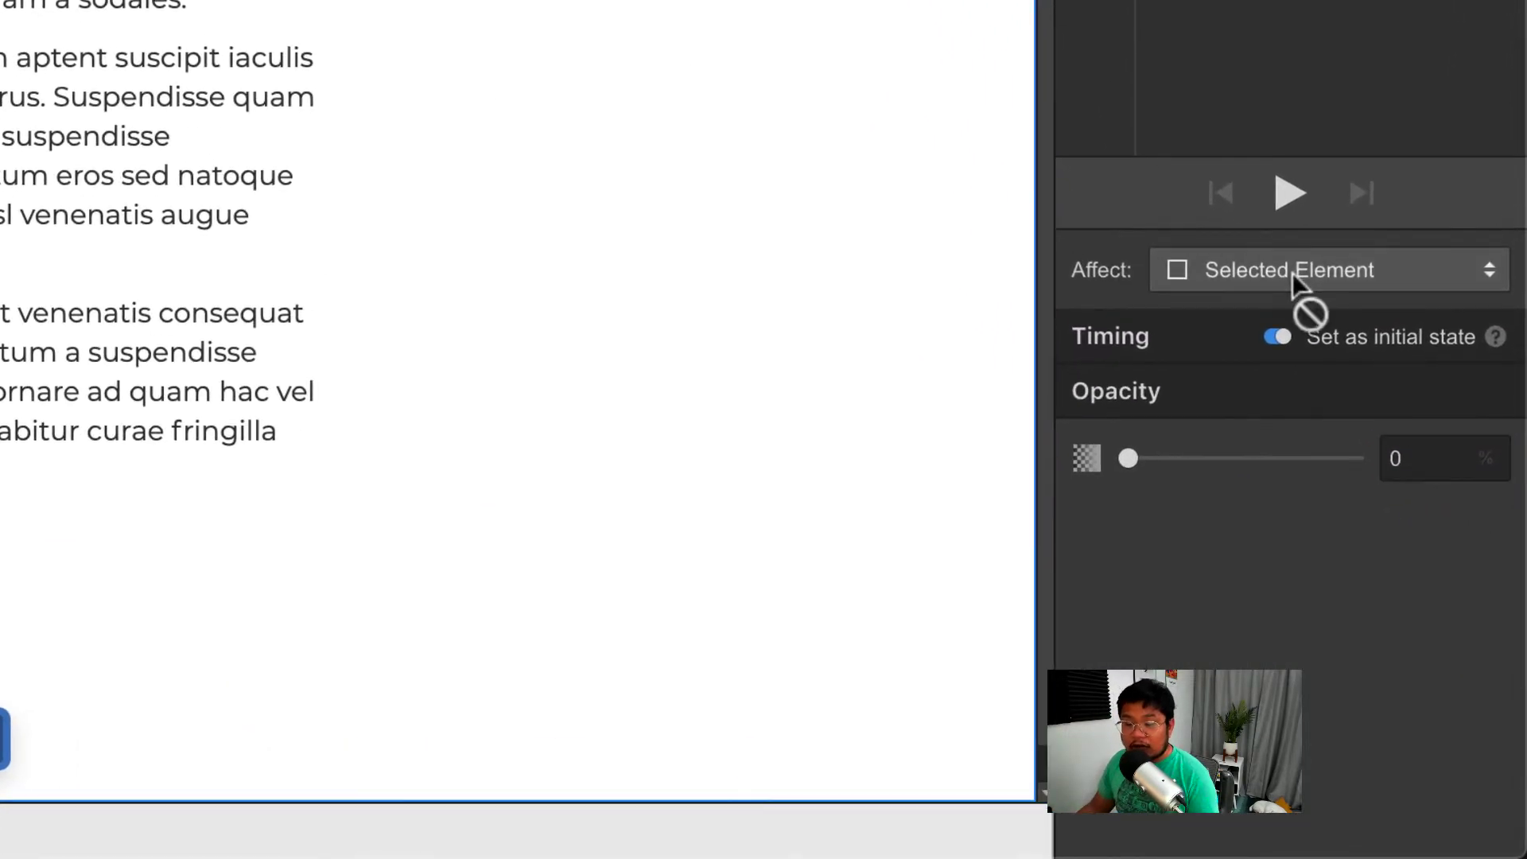
# Make the opacity action affect by class, only children with this class
pyautogui.click(1432, 621)
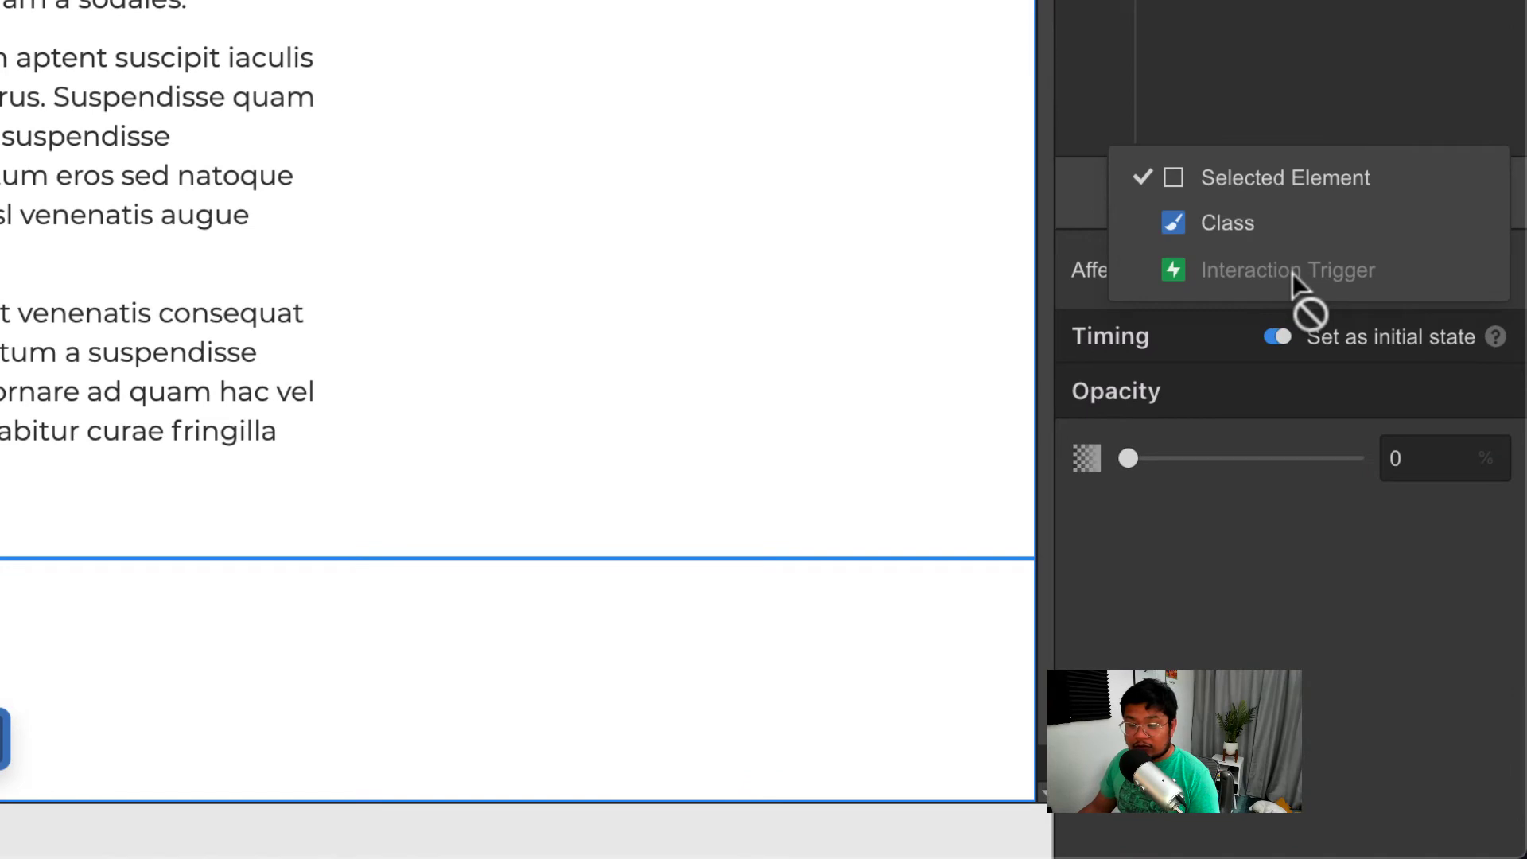
pyautogui.click(1309, 226)
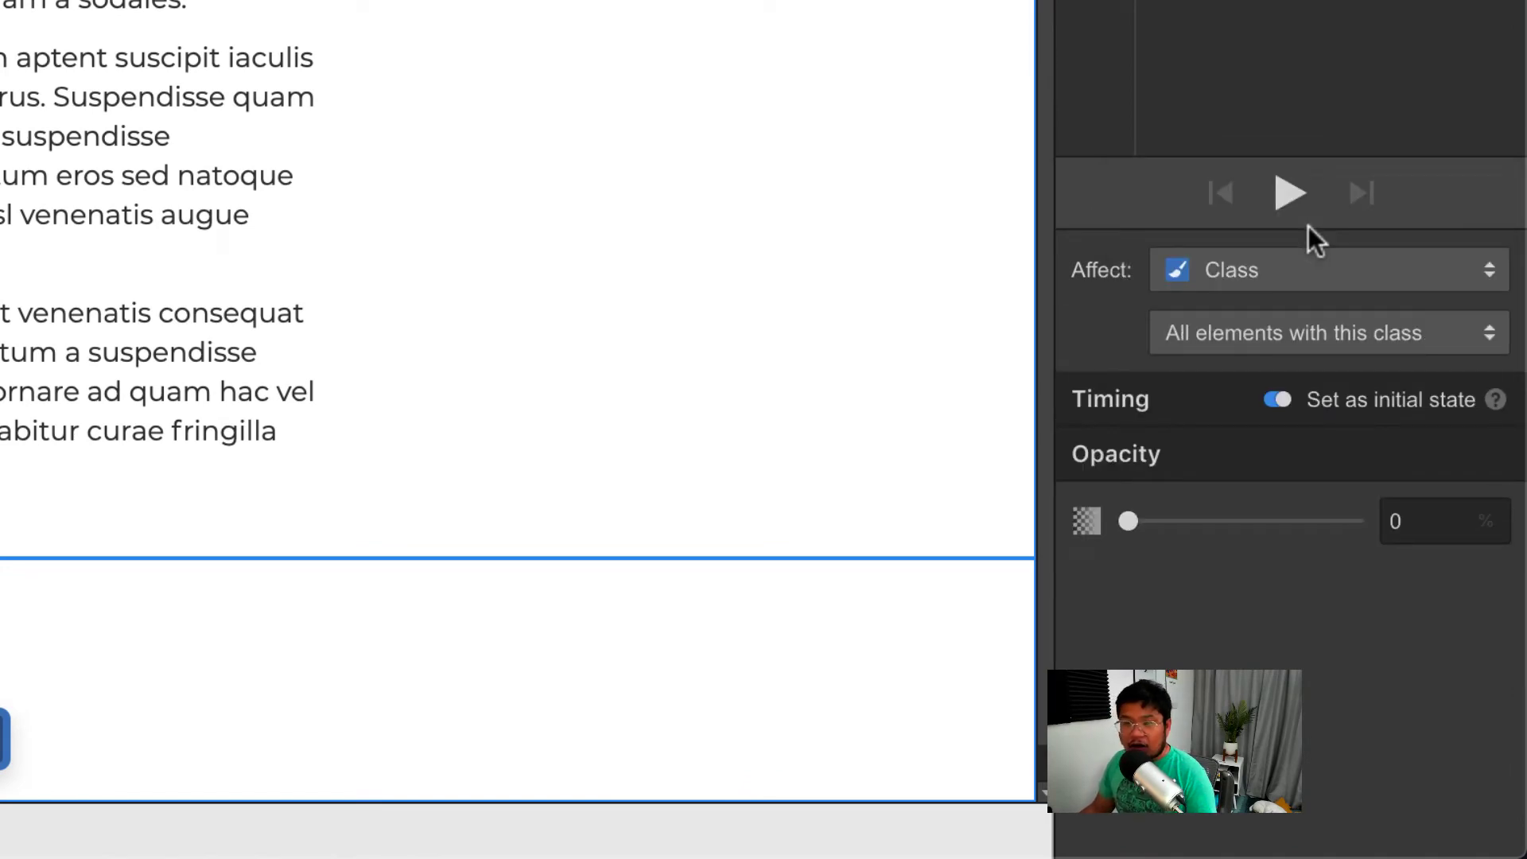
pyautogui.click(1349, 337)
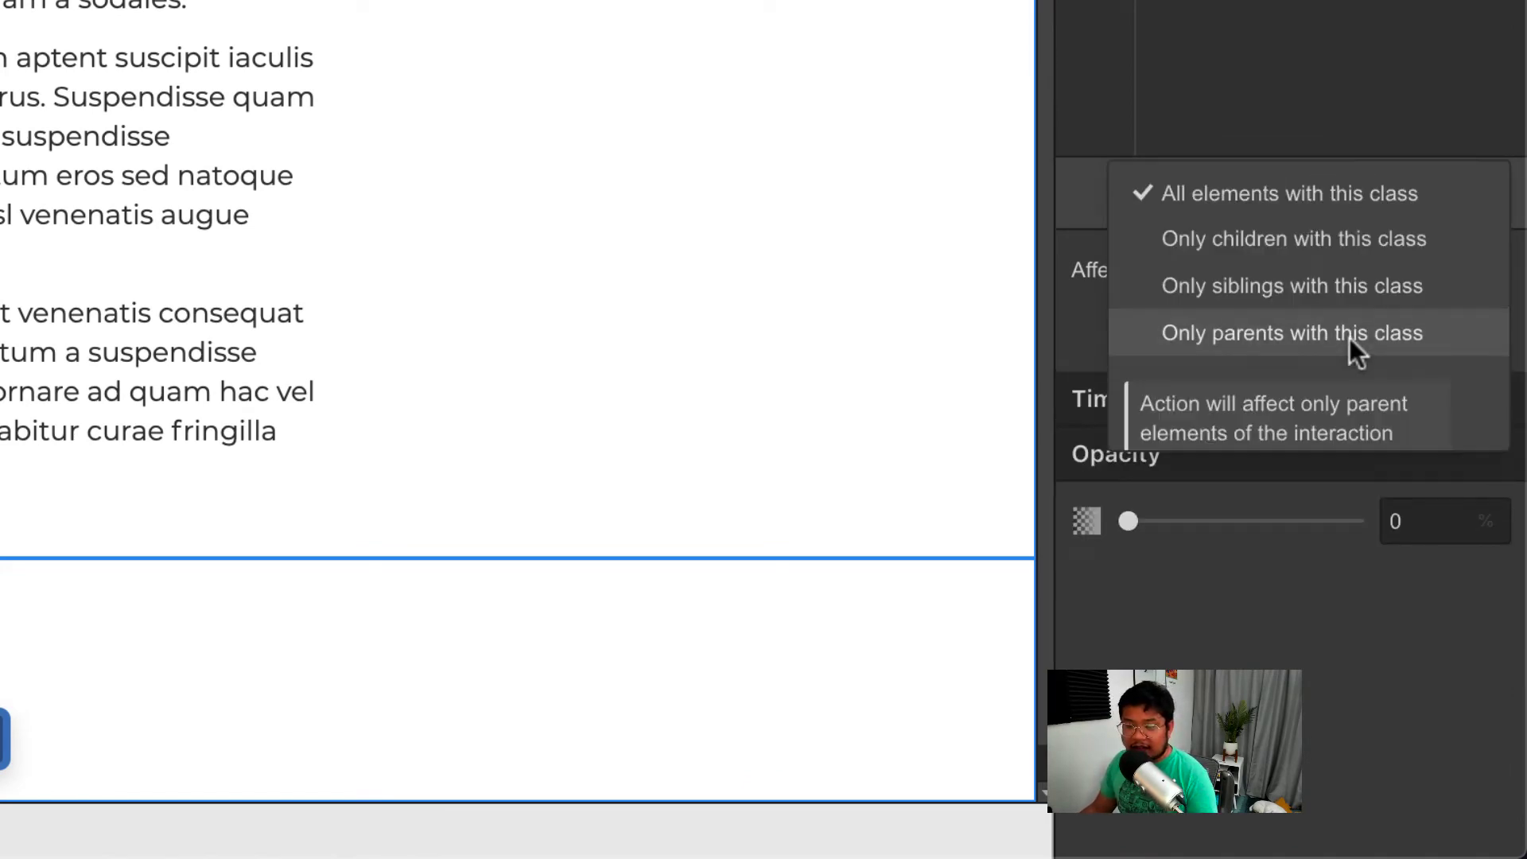
pyautogui.click(1245, 236)
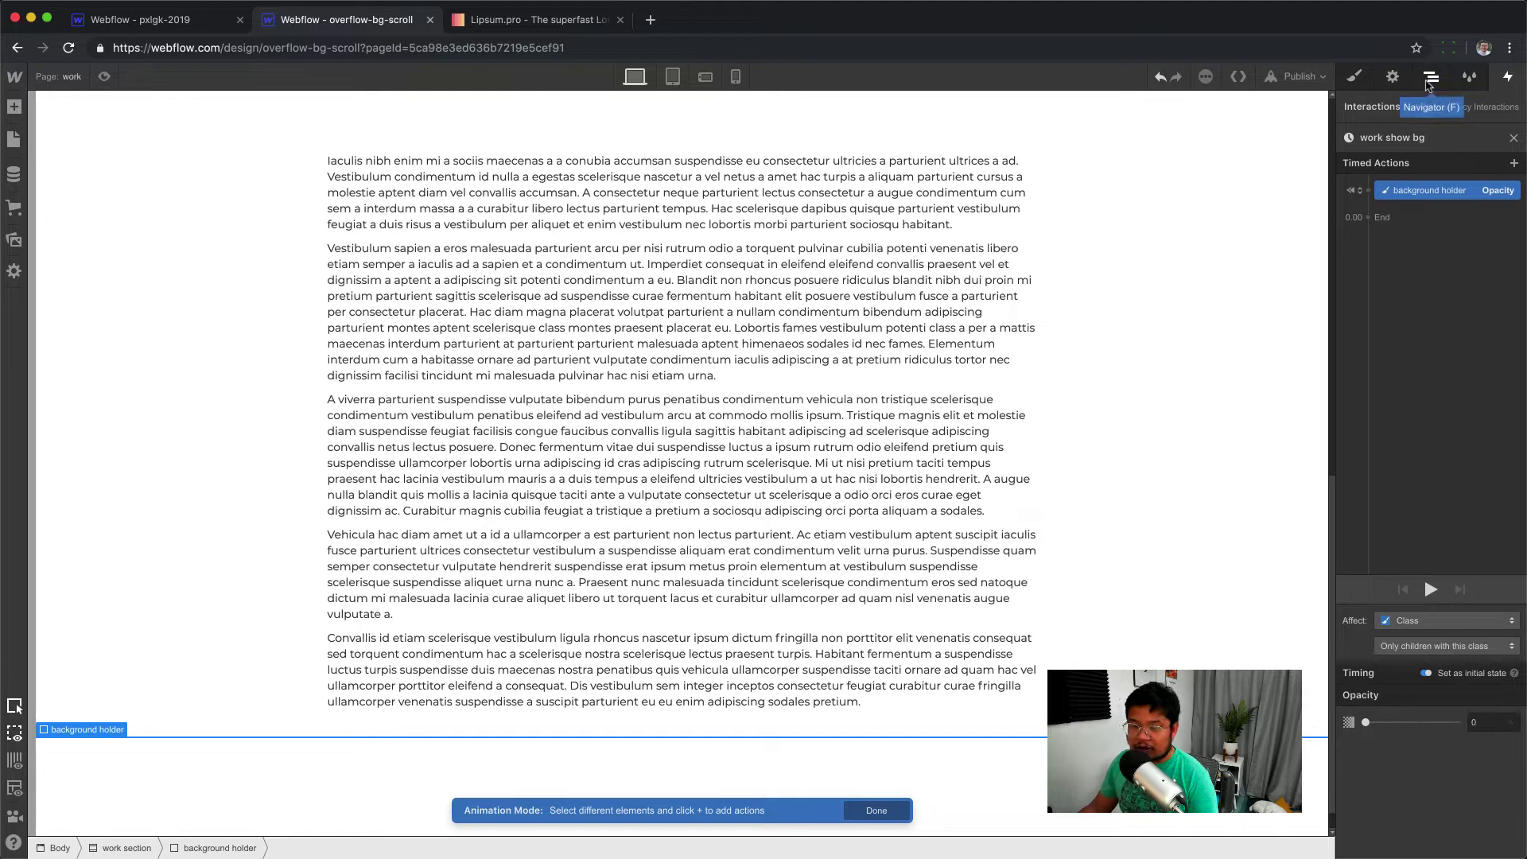
pyautogui.click(1429, 80)
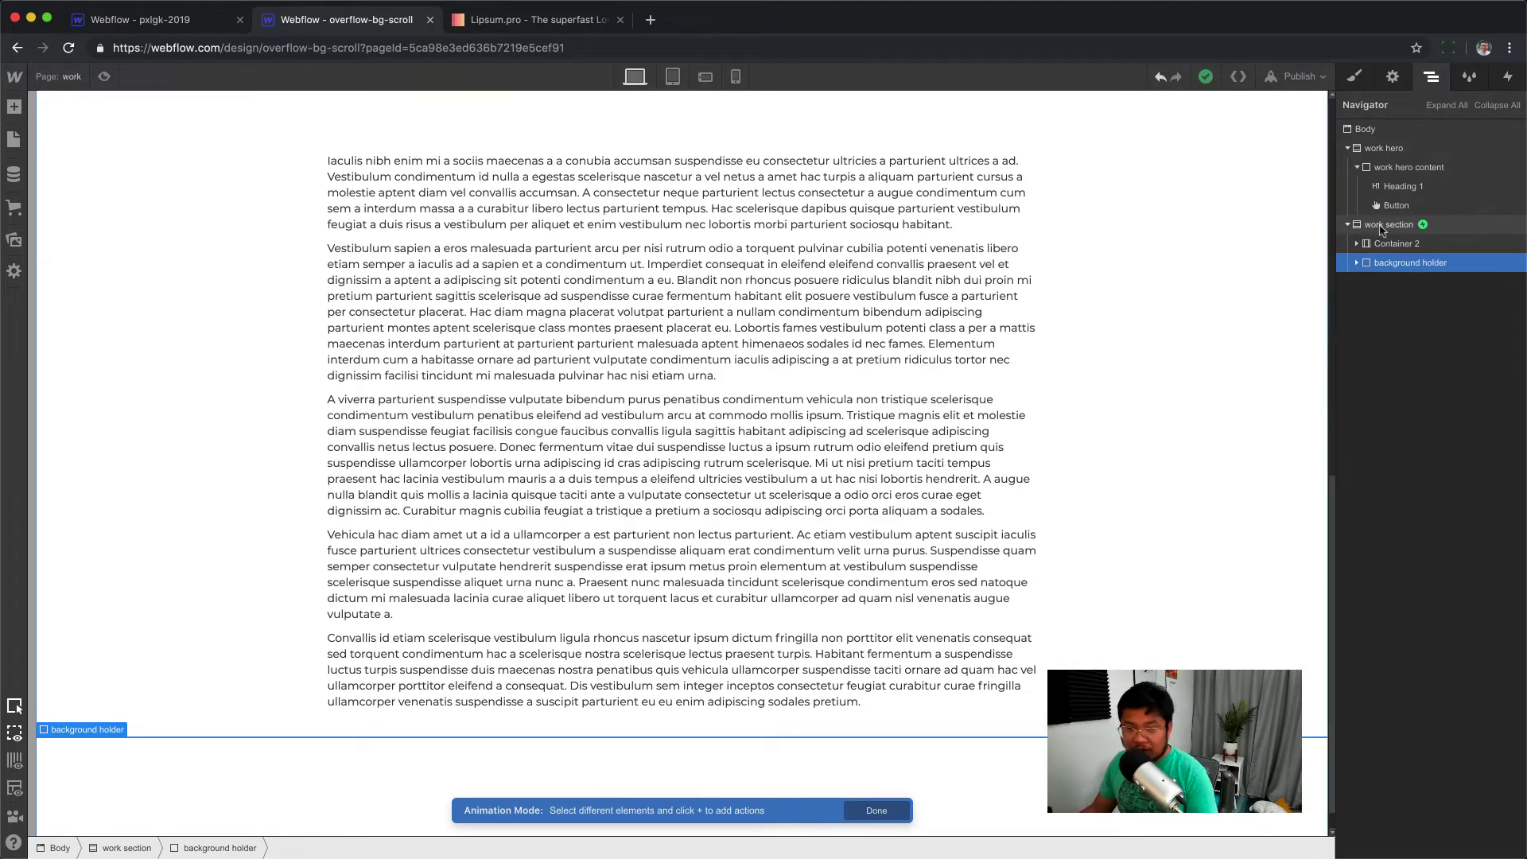
pyautogui.click(1423, 224)
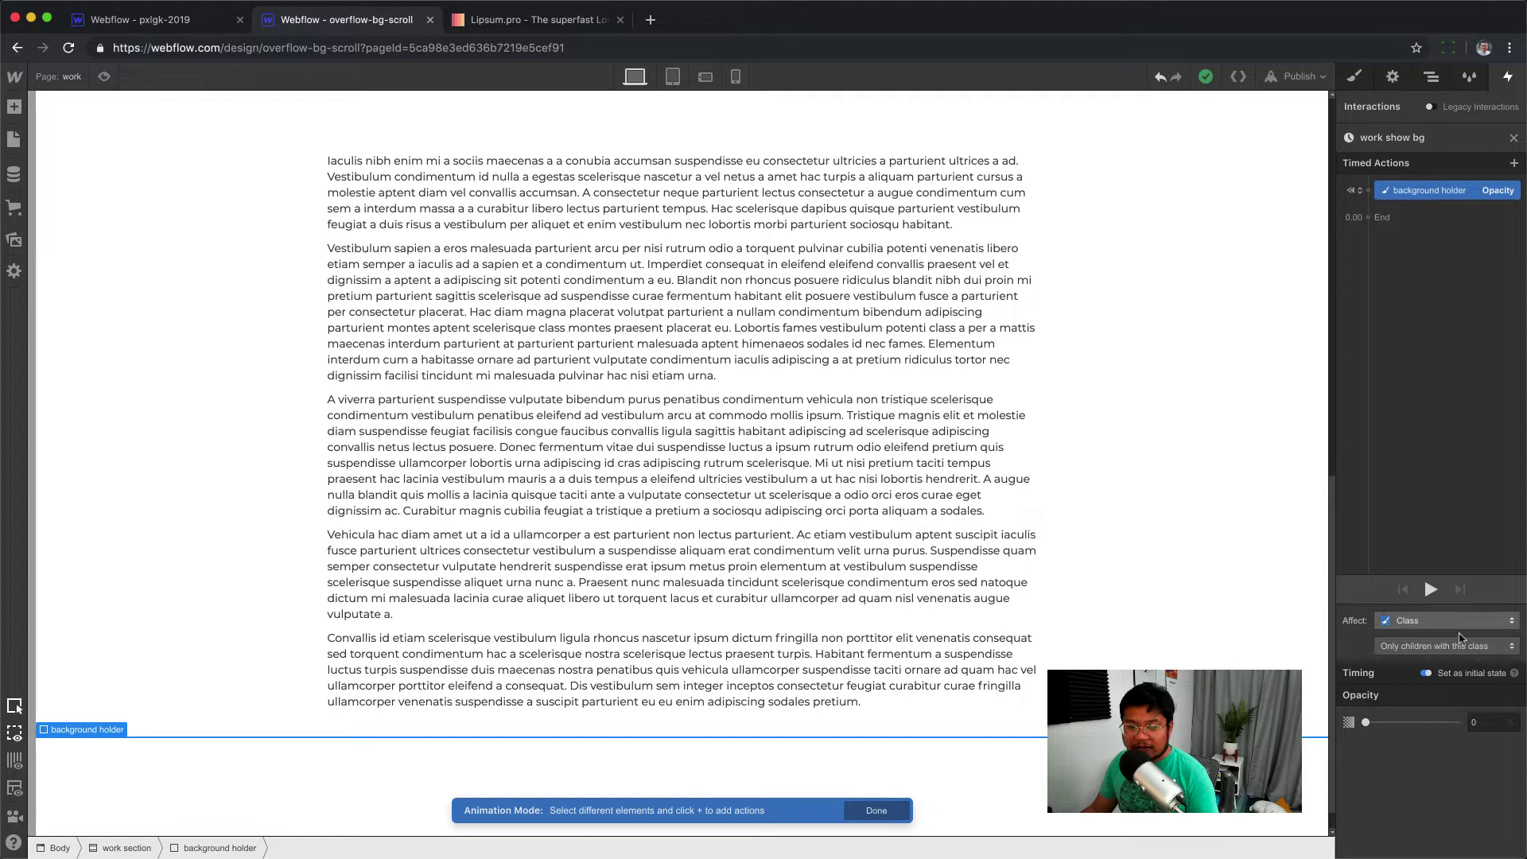
pyautogui.click(1436, 646)
pyautogui.click(1451, 614)
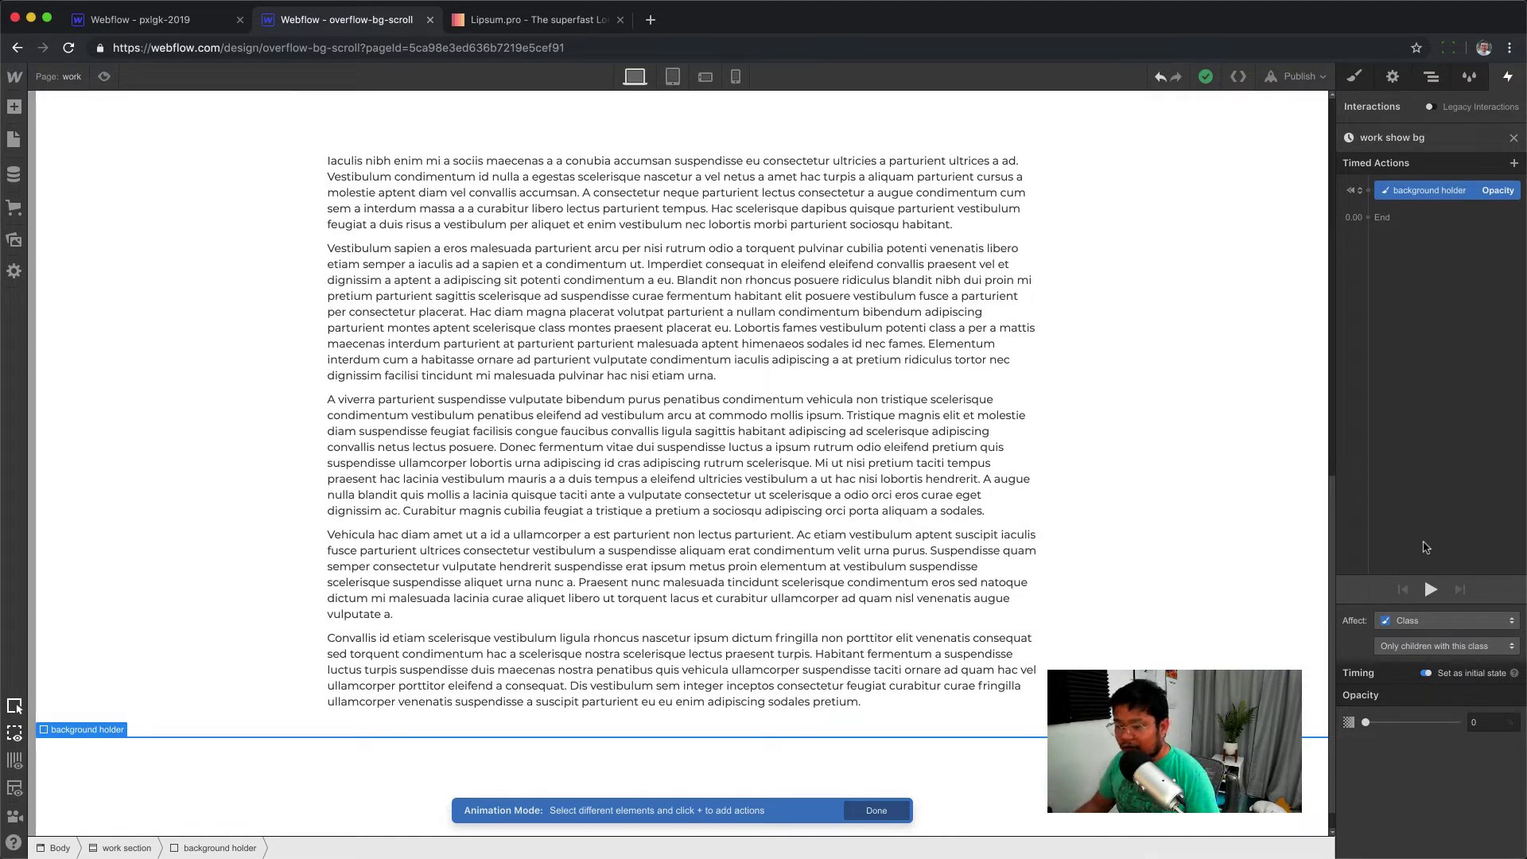
# Add an Opacity 100 action lasting 1 s with Out Quart easing, then preview it
pyautogui.click(1379, 222)
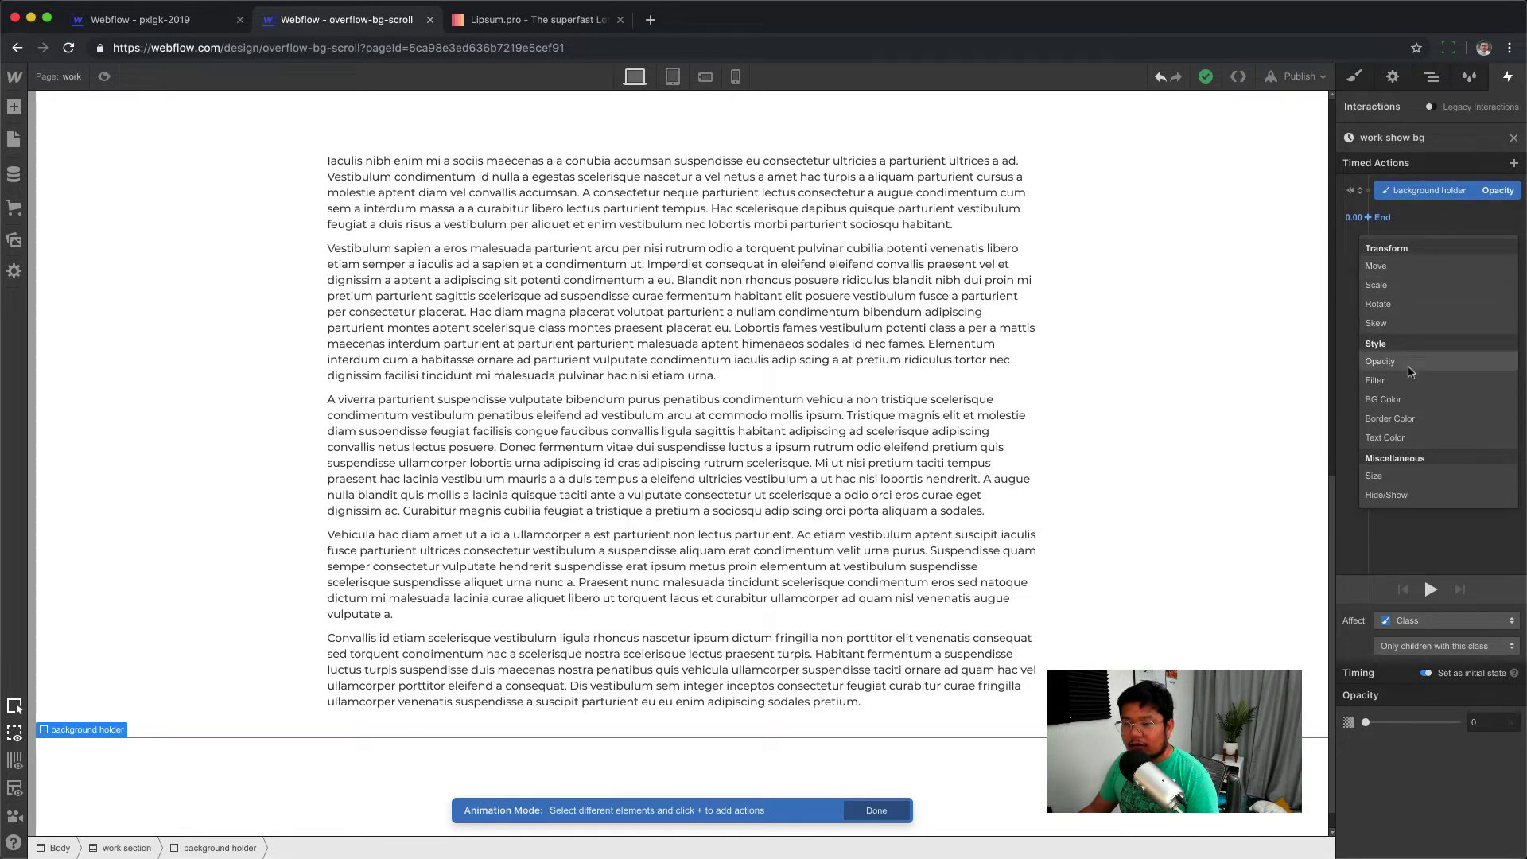
pyautogui.click(1412, 362)
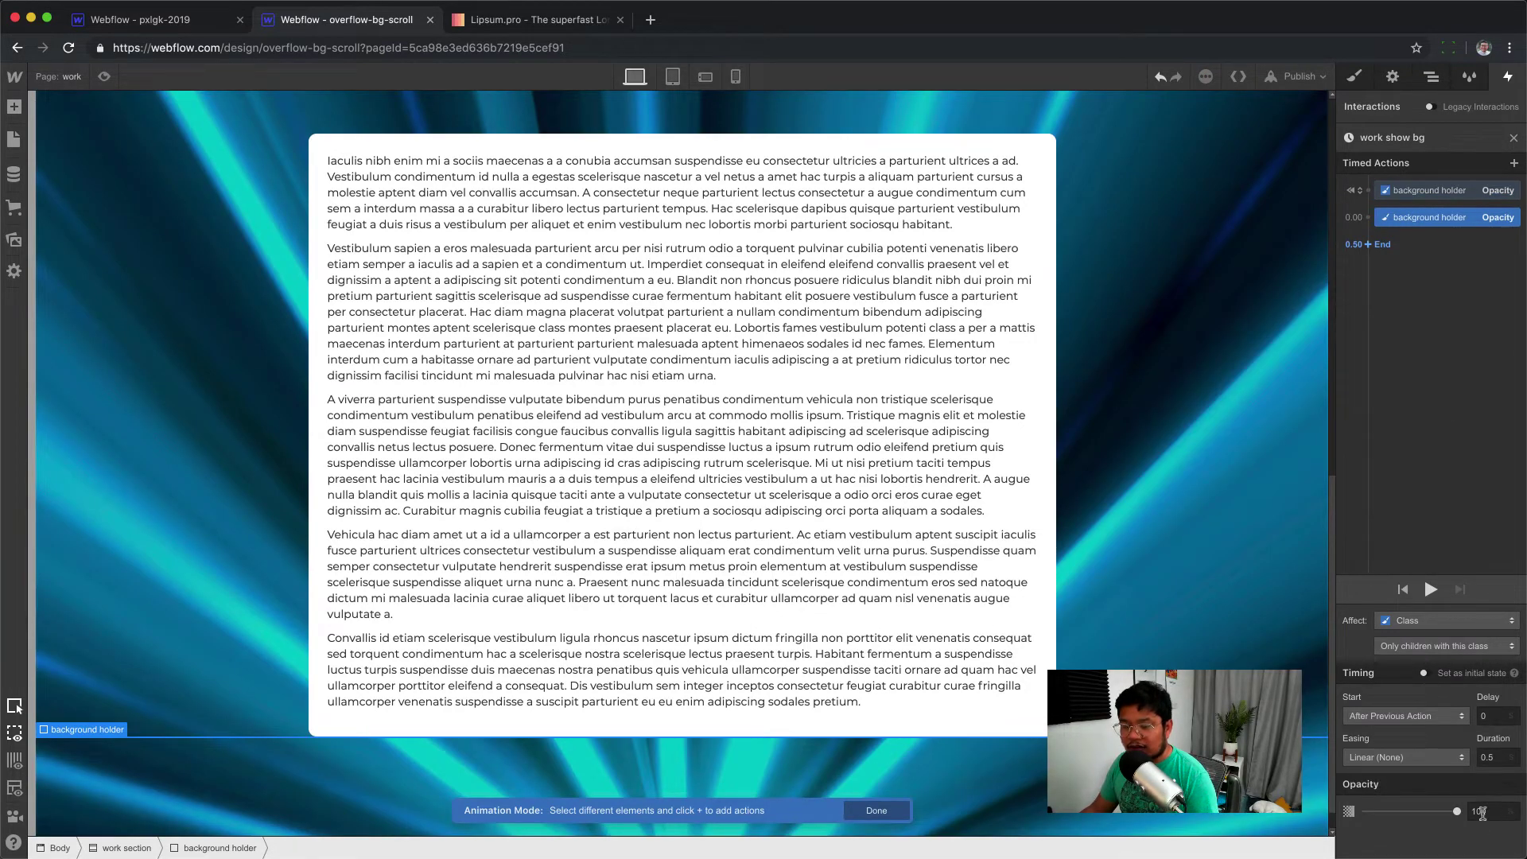
pyautogui.click(1493, 756)
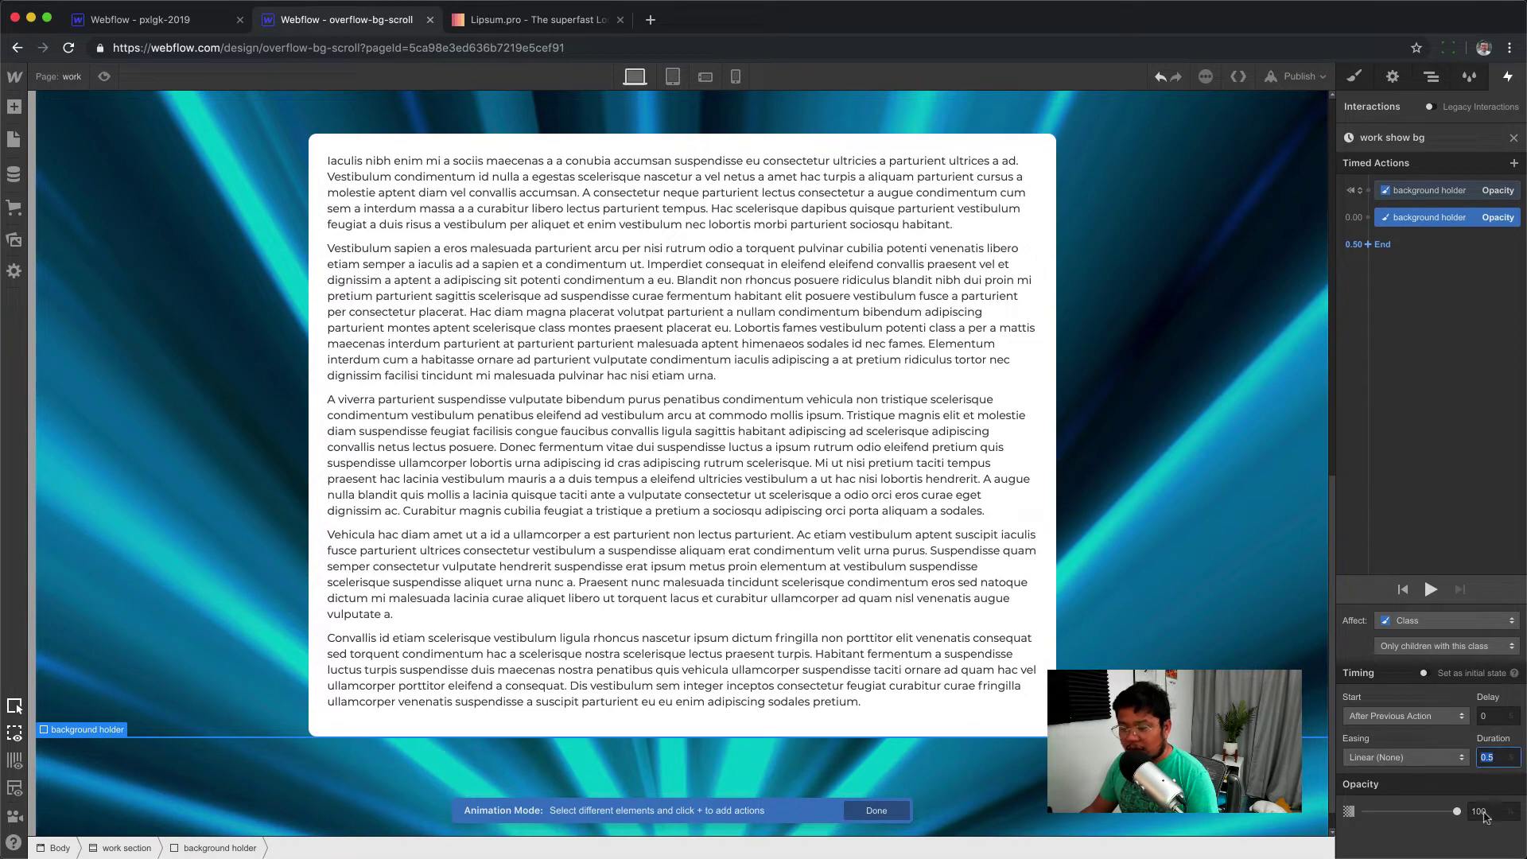
pyautogui.write('1')
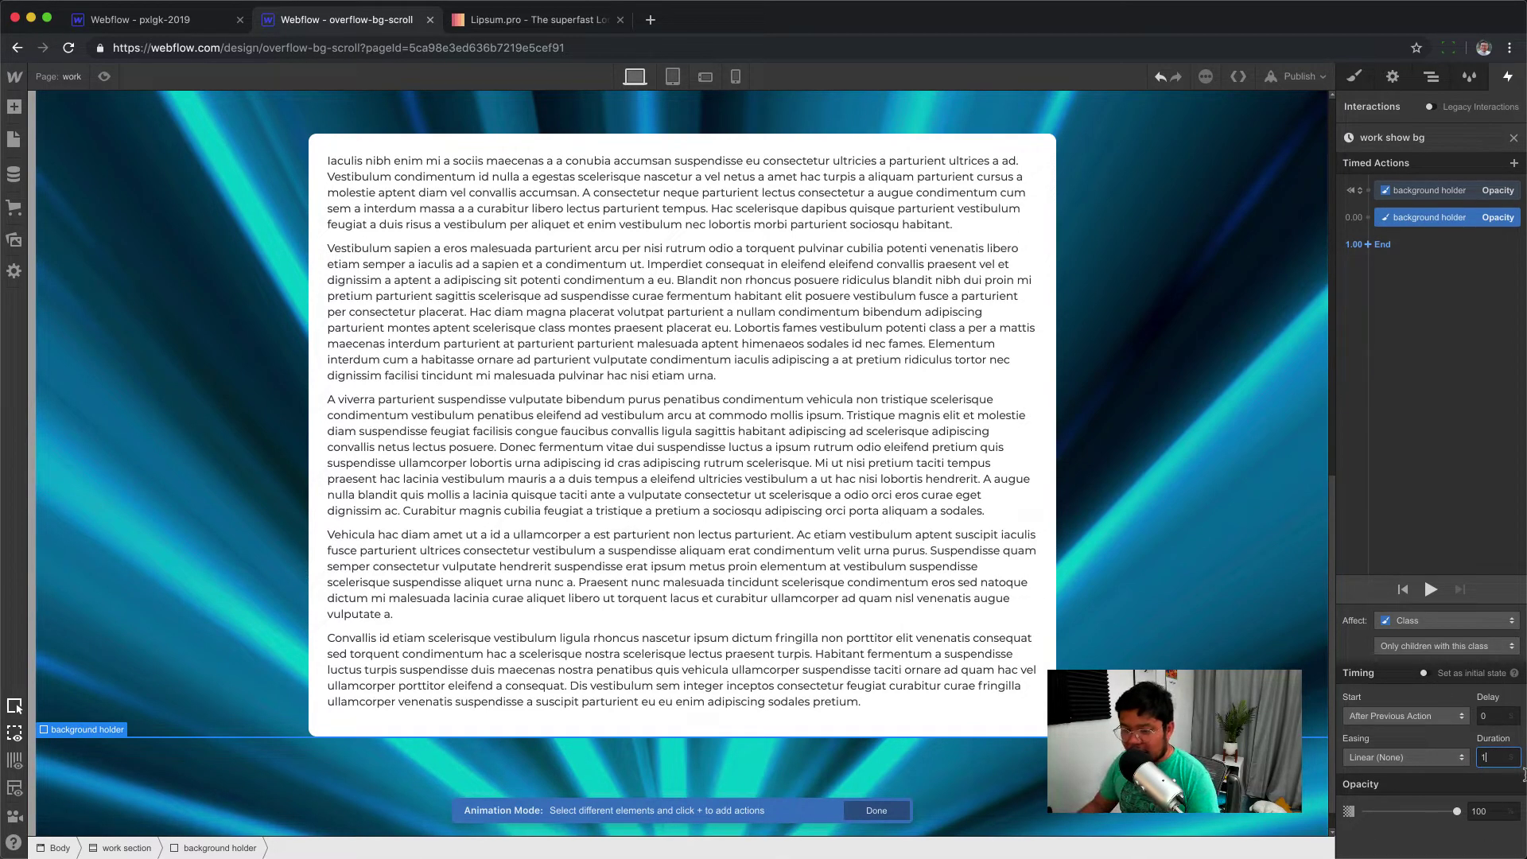
pyautogui.click(1407, 756)
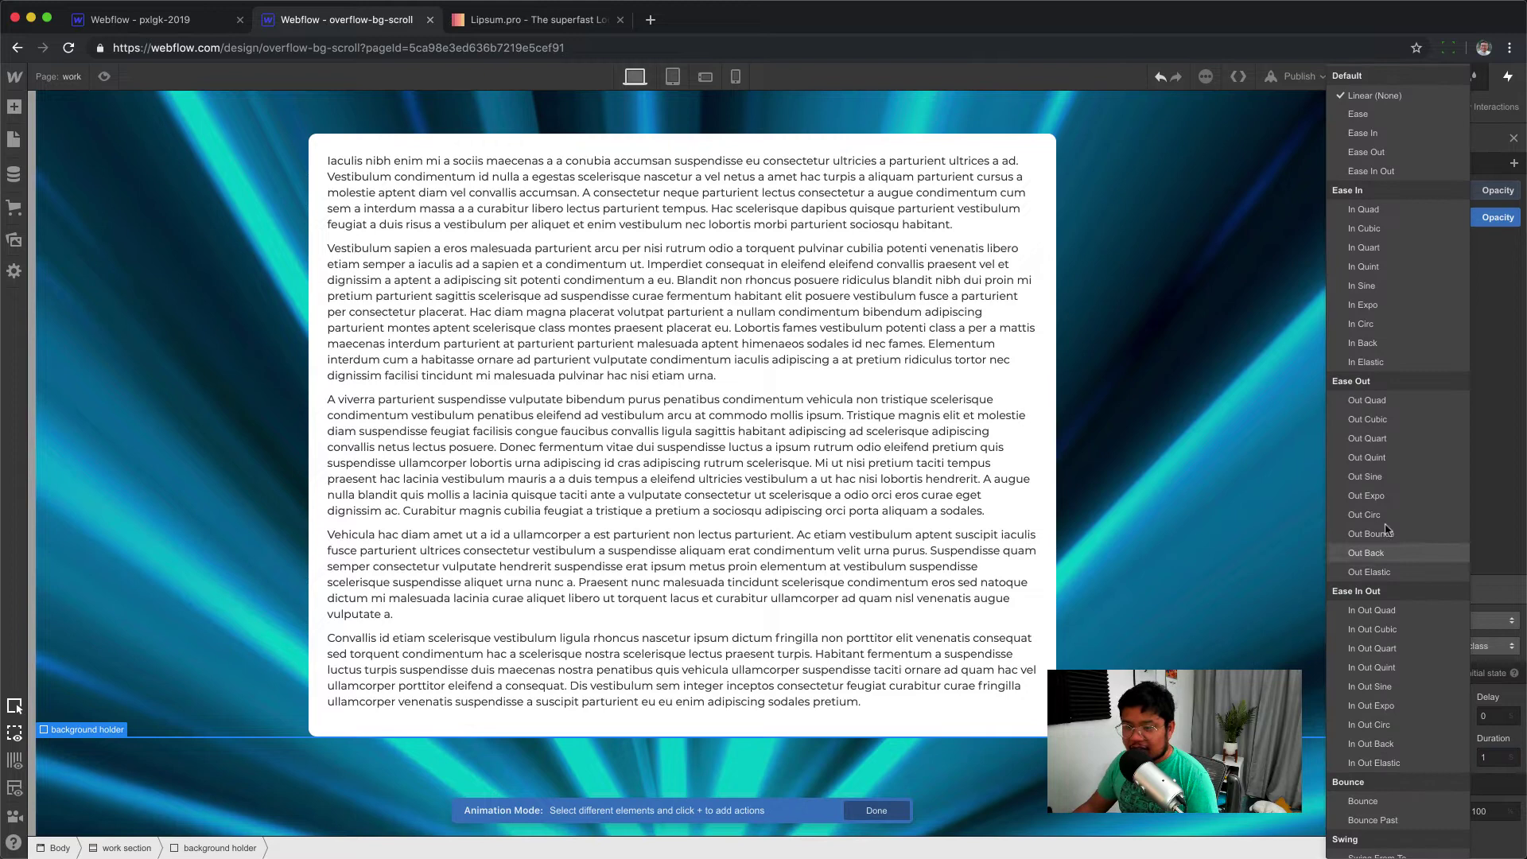
pyautogui.click(1396, 439)
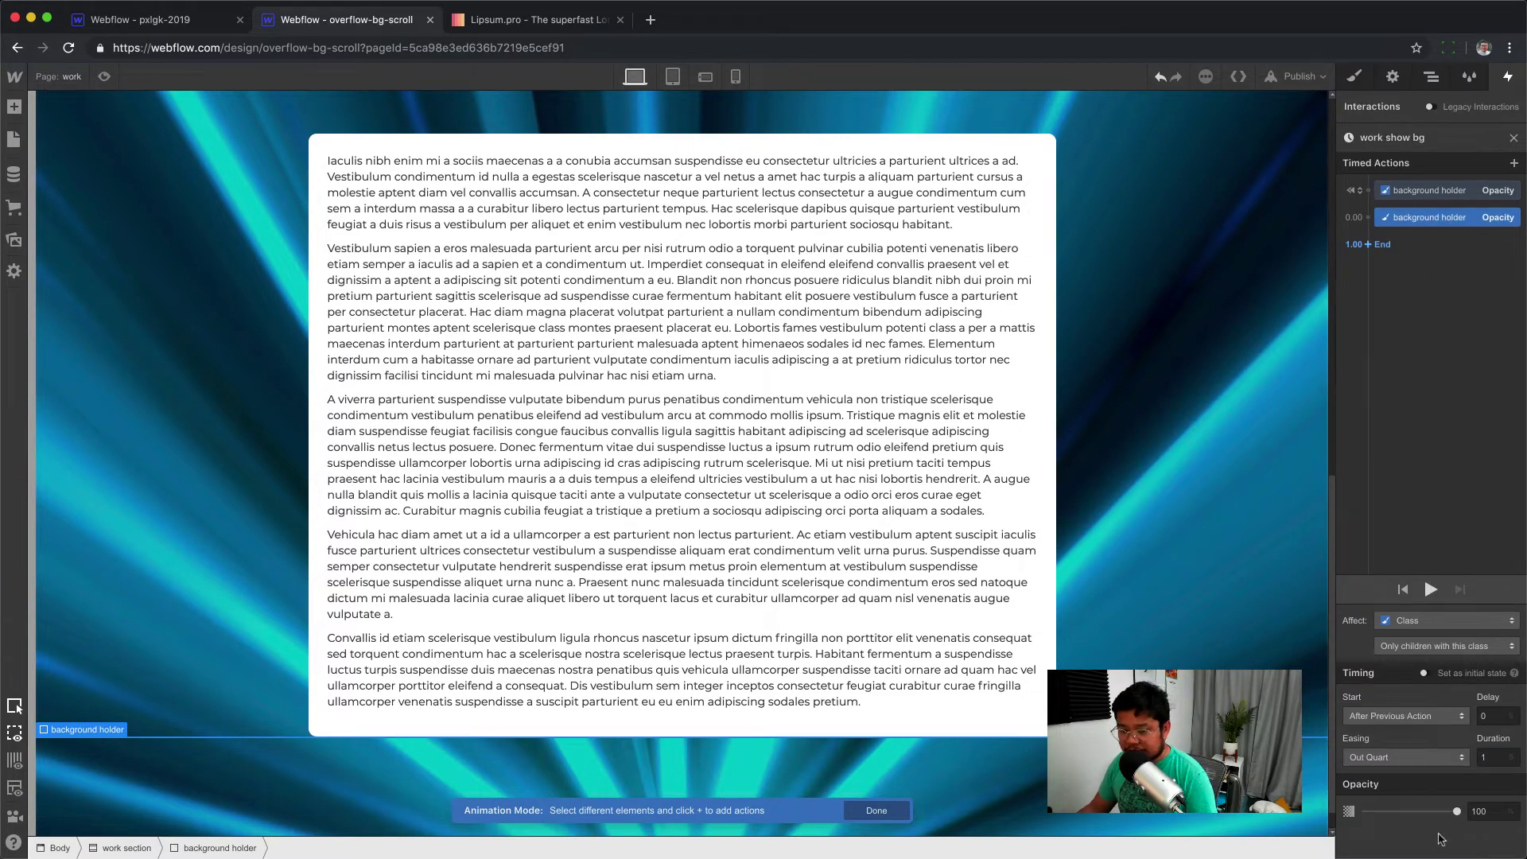
pyautogui.click(1429, 588)
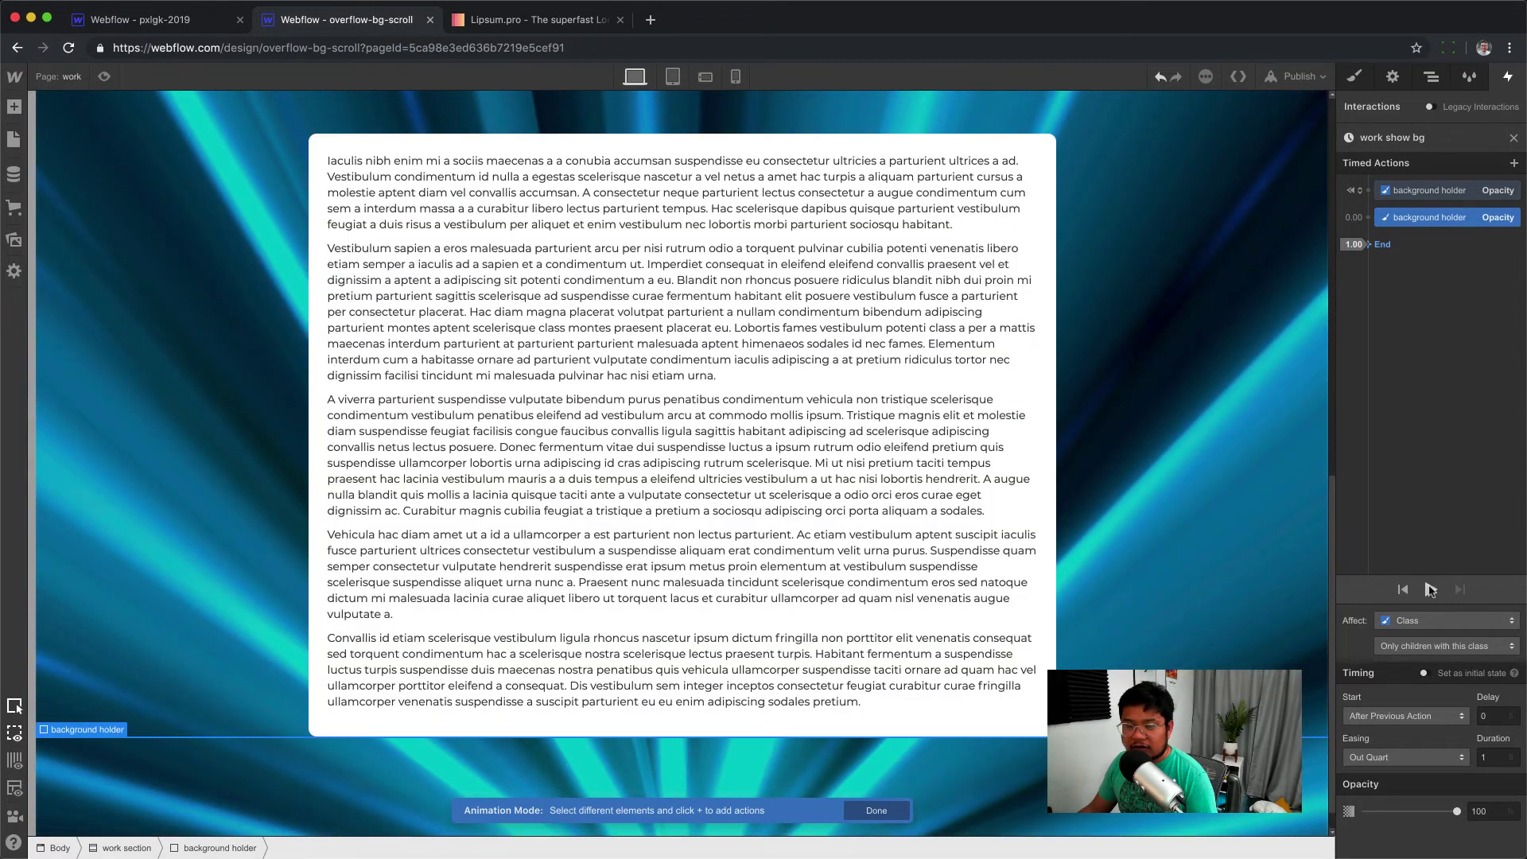
pyautogui.click(1428, 588)
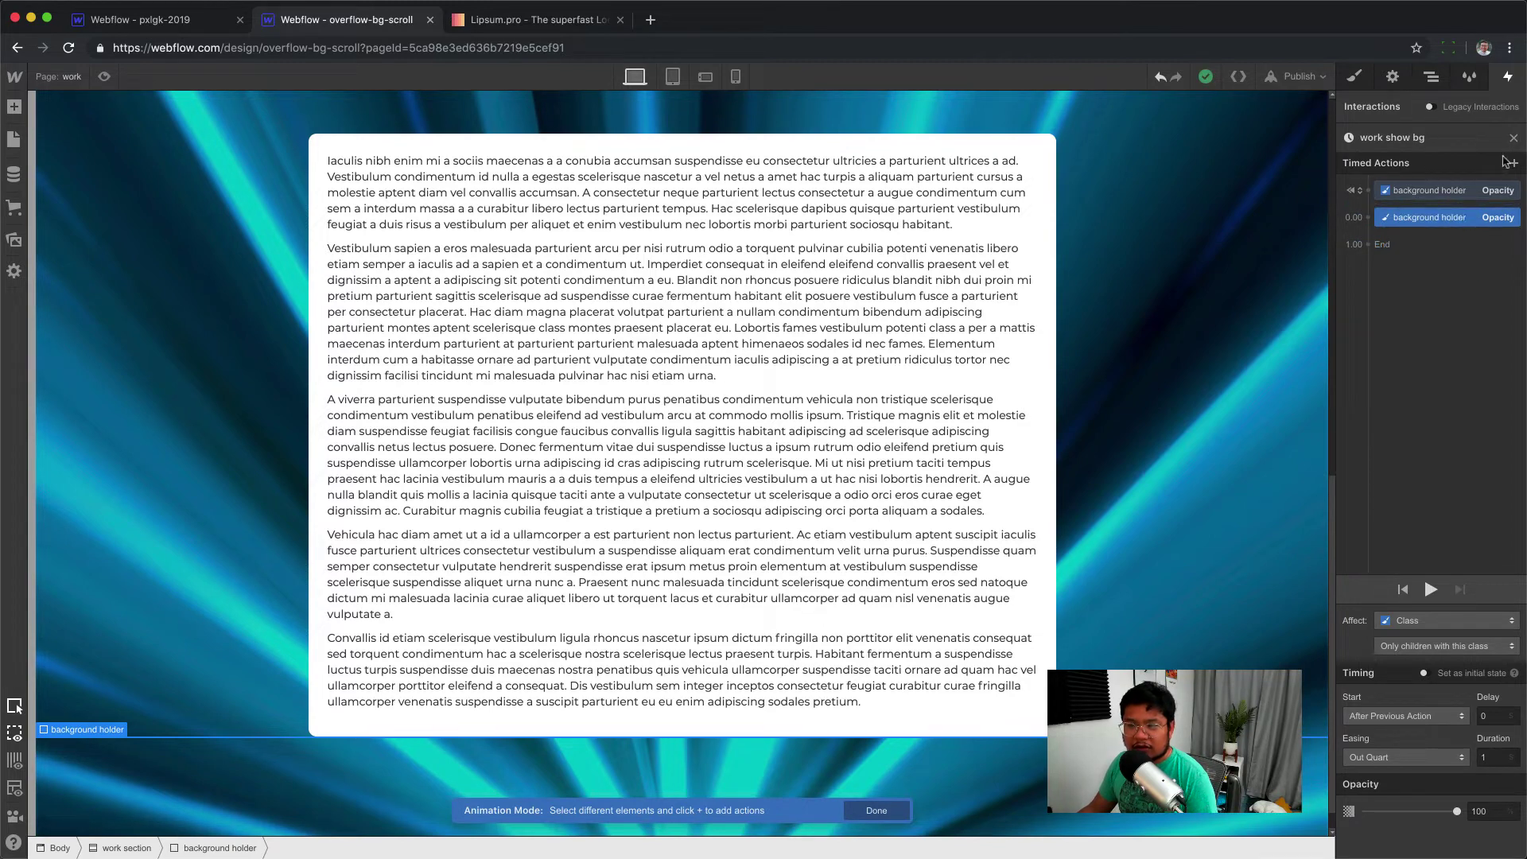
# Set the background holder's z-index to -1 so it sits behind the text
pyautogui.click(1354, 76)
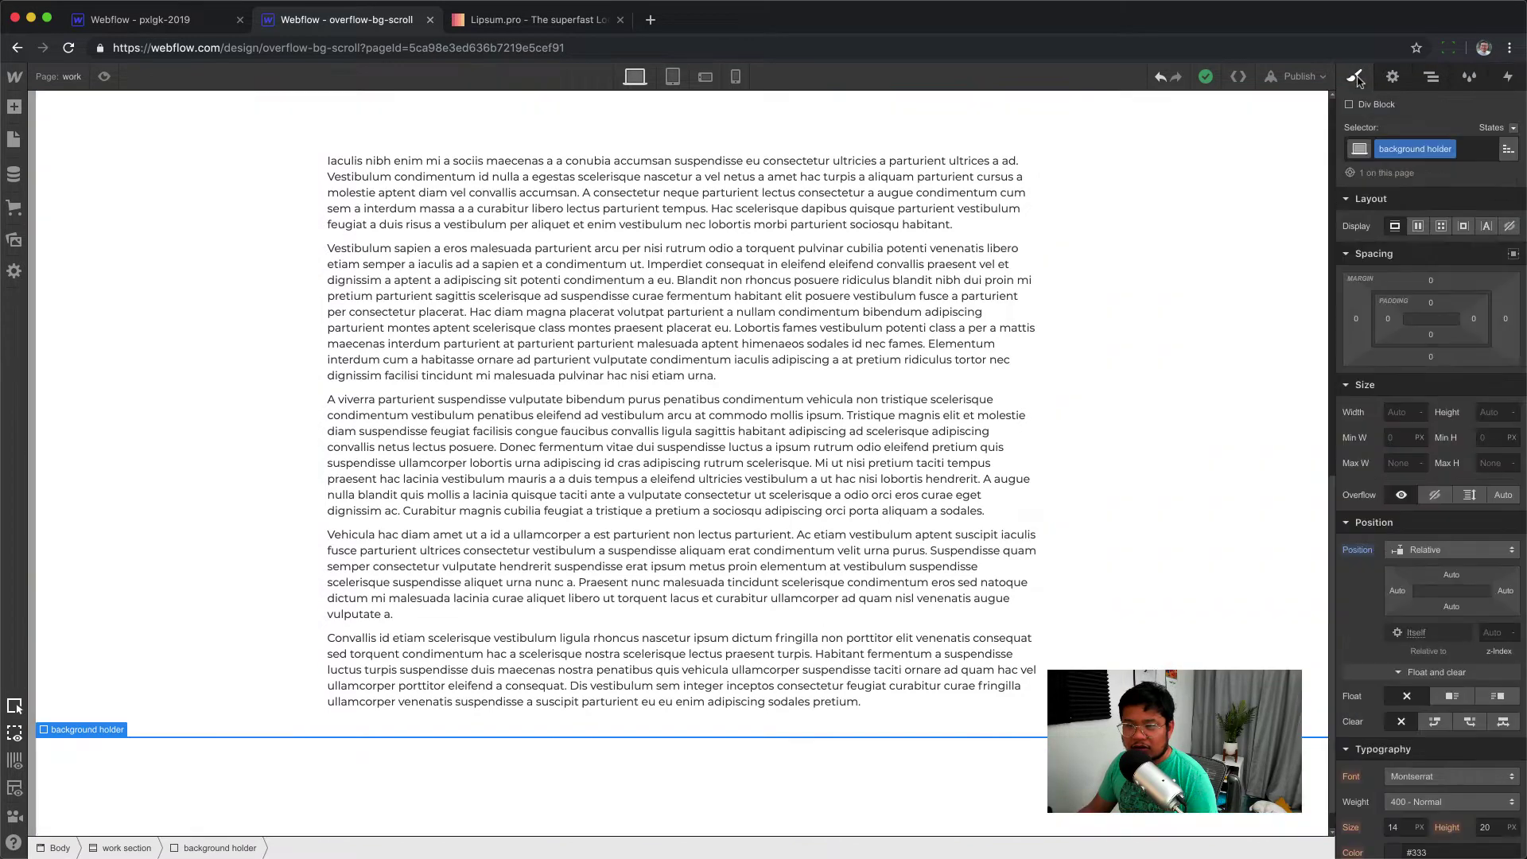
pyautogui.click(1485, 633)
pyautogui.write('-1')
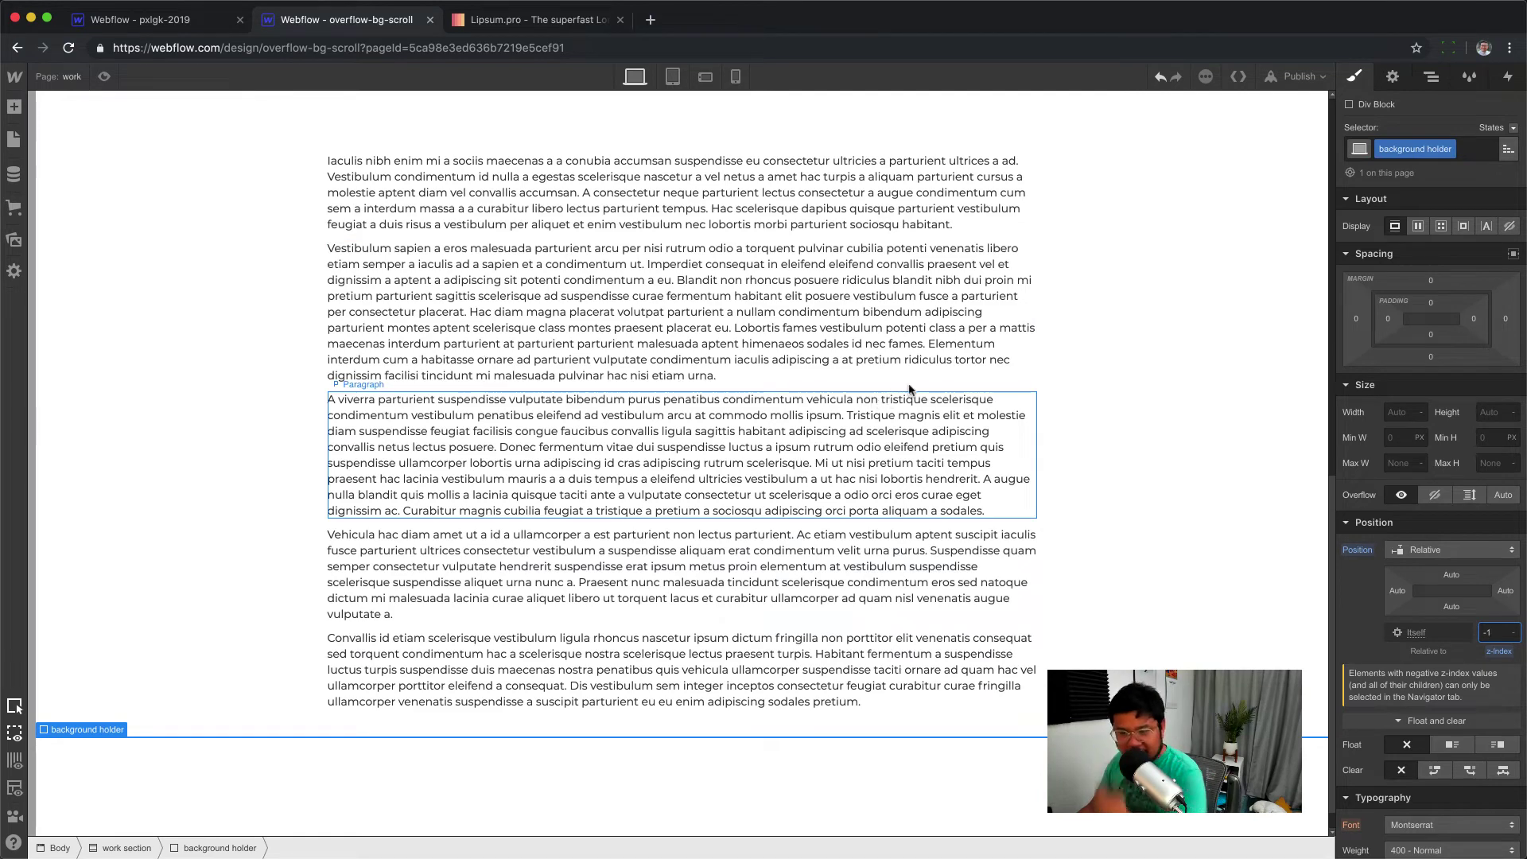
pyautogui.click(1430, 76)
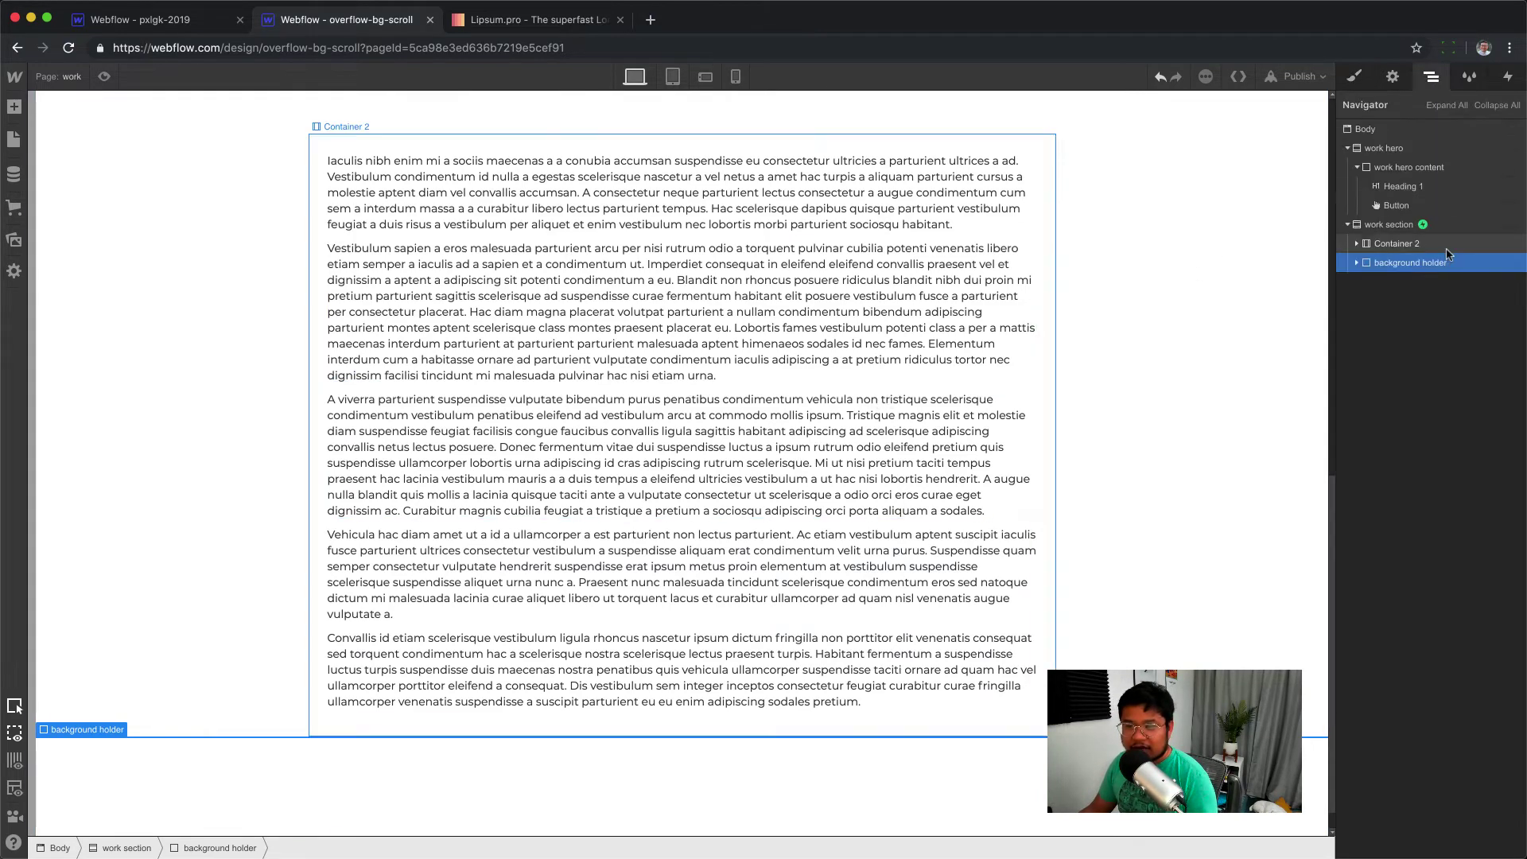
# Open the work show bg animation from the work section's Scroll into view trigger
pyautogui.click(1506, 76)
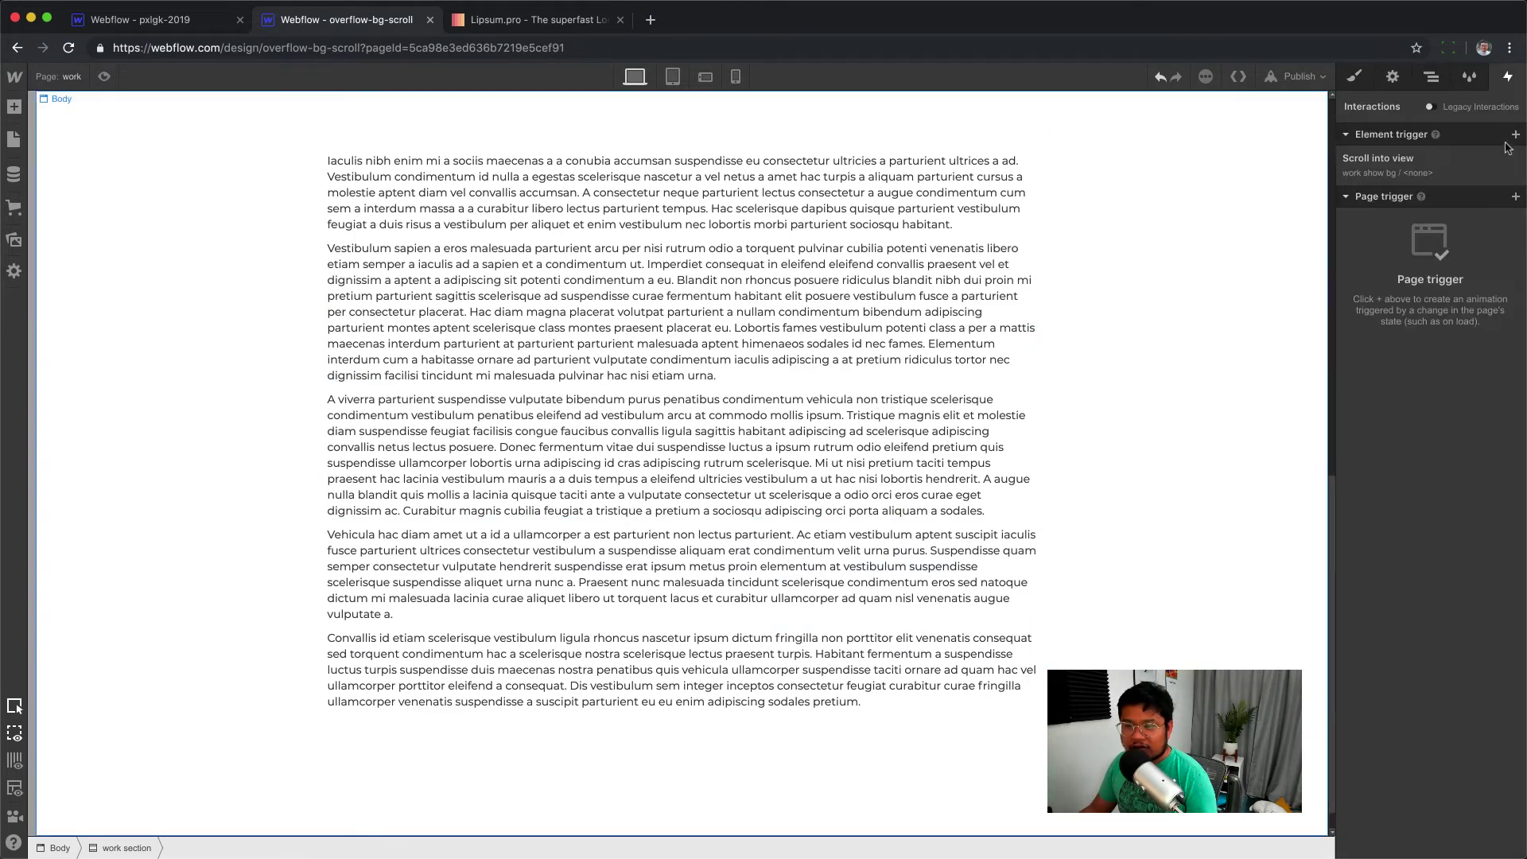
pyautogui.click(1410, 168)
pyautogui.moveTo(1412, 339)
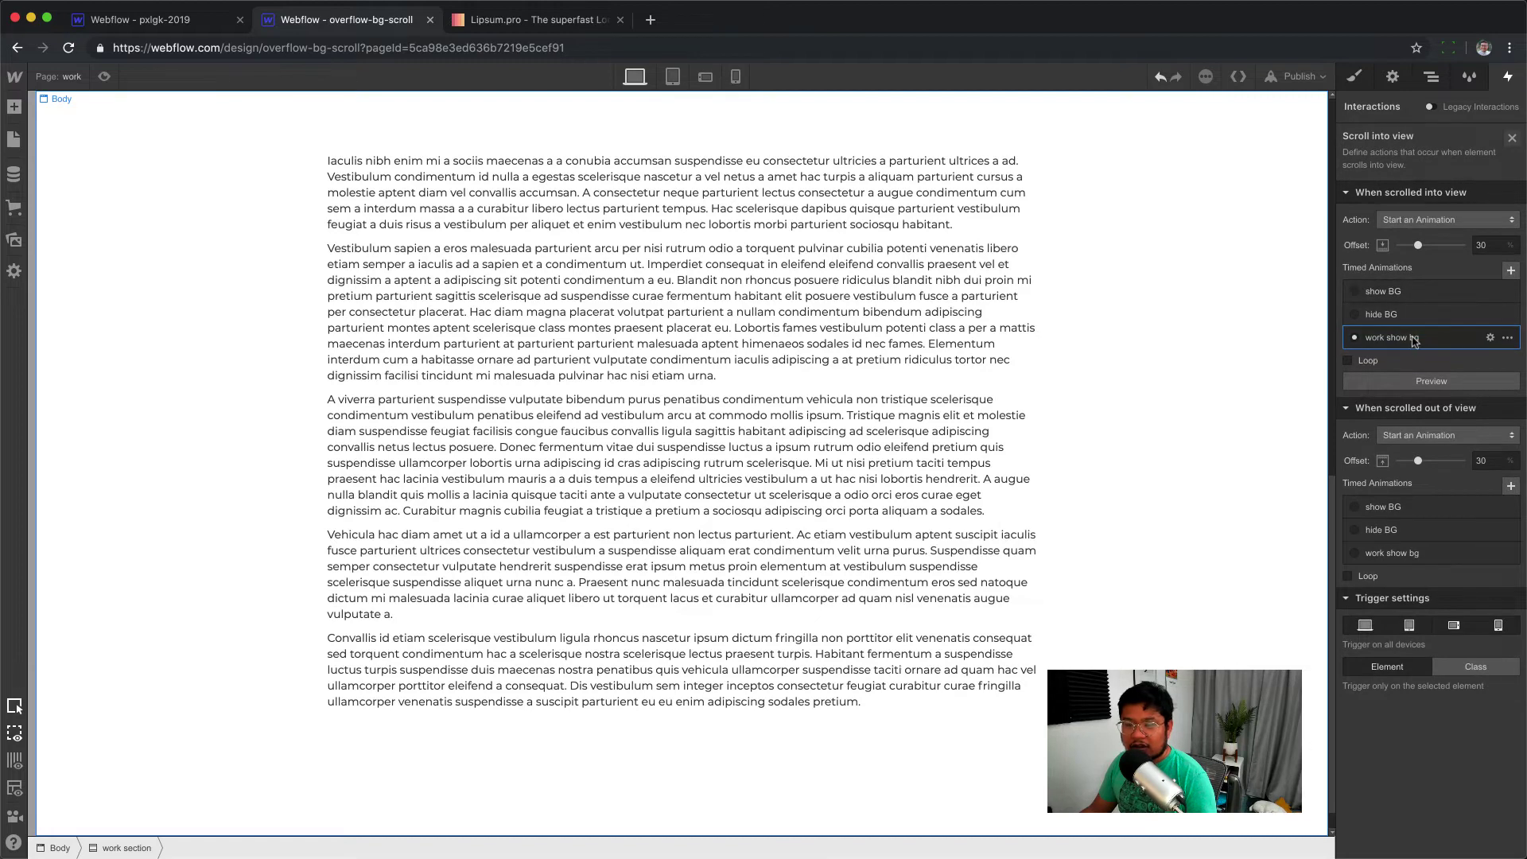
pyautogui.click(1414, 340)
# Preview the work show bg animation twice, then close the animation editor
pyautogui.click(1431, 591)
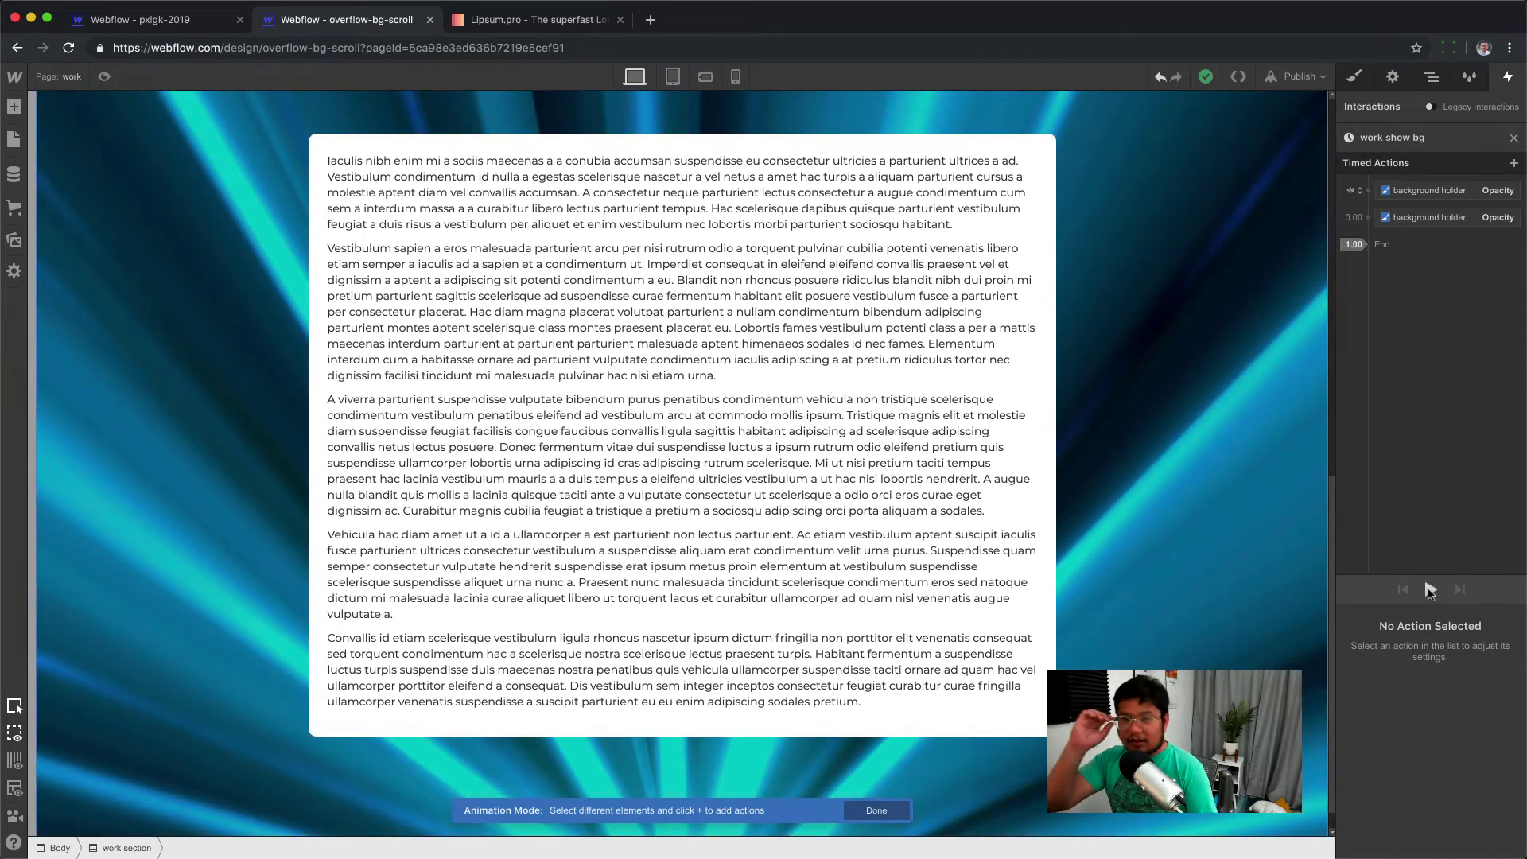
pyautogui.click(1430, 589)
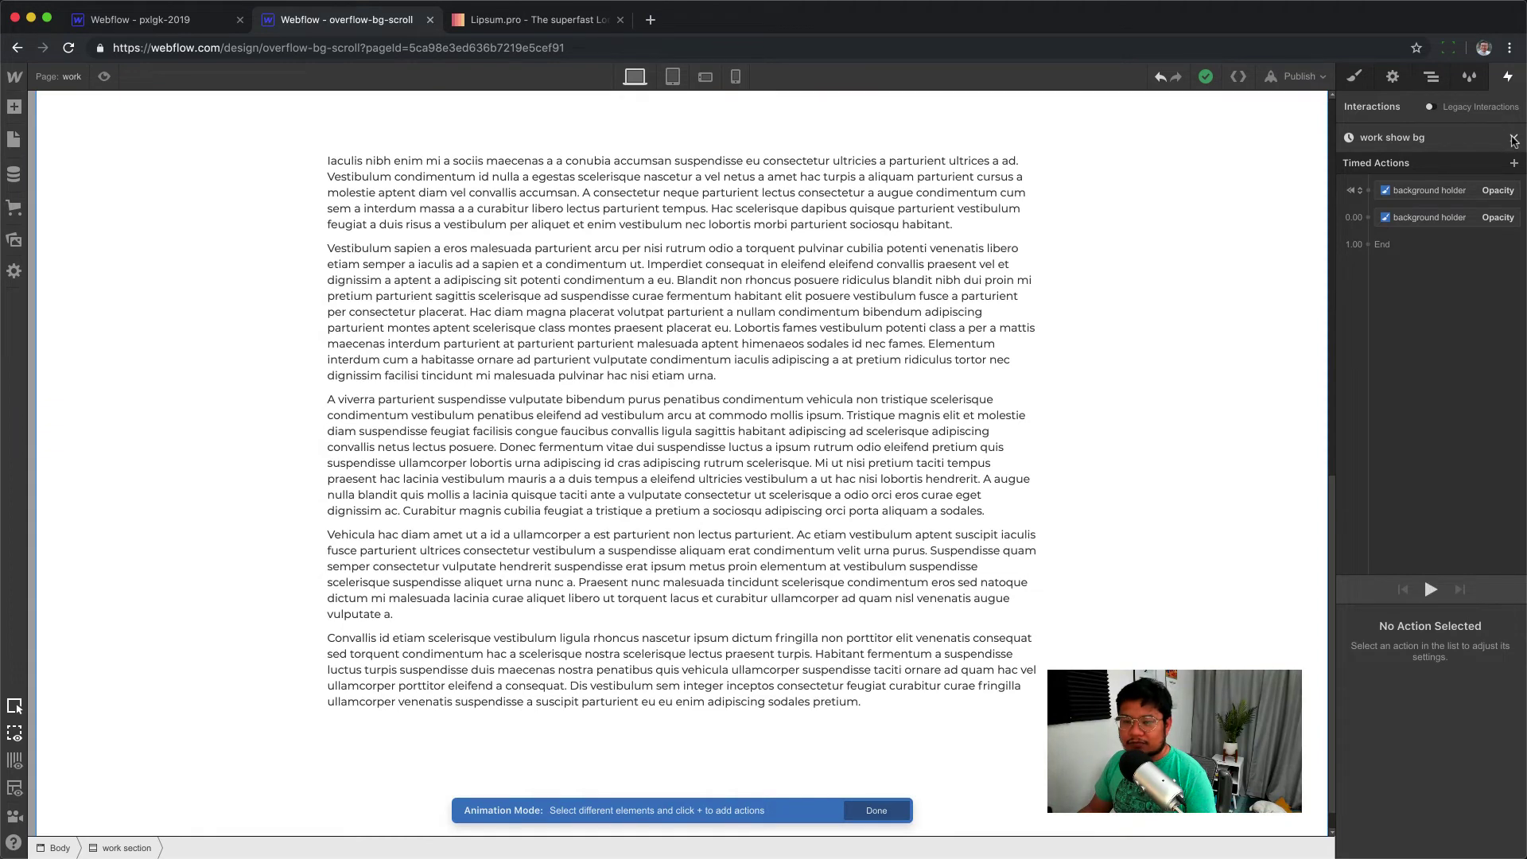
pyautogui.click(1513, 139)
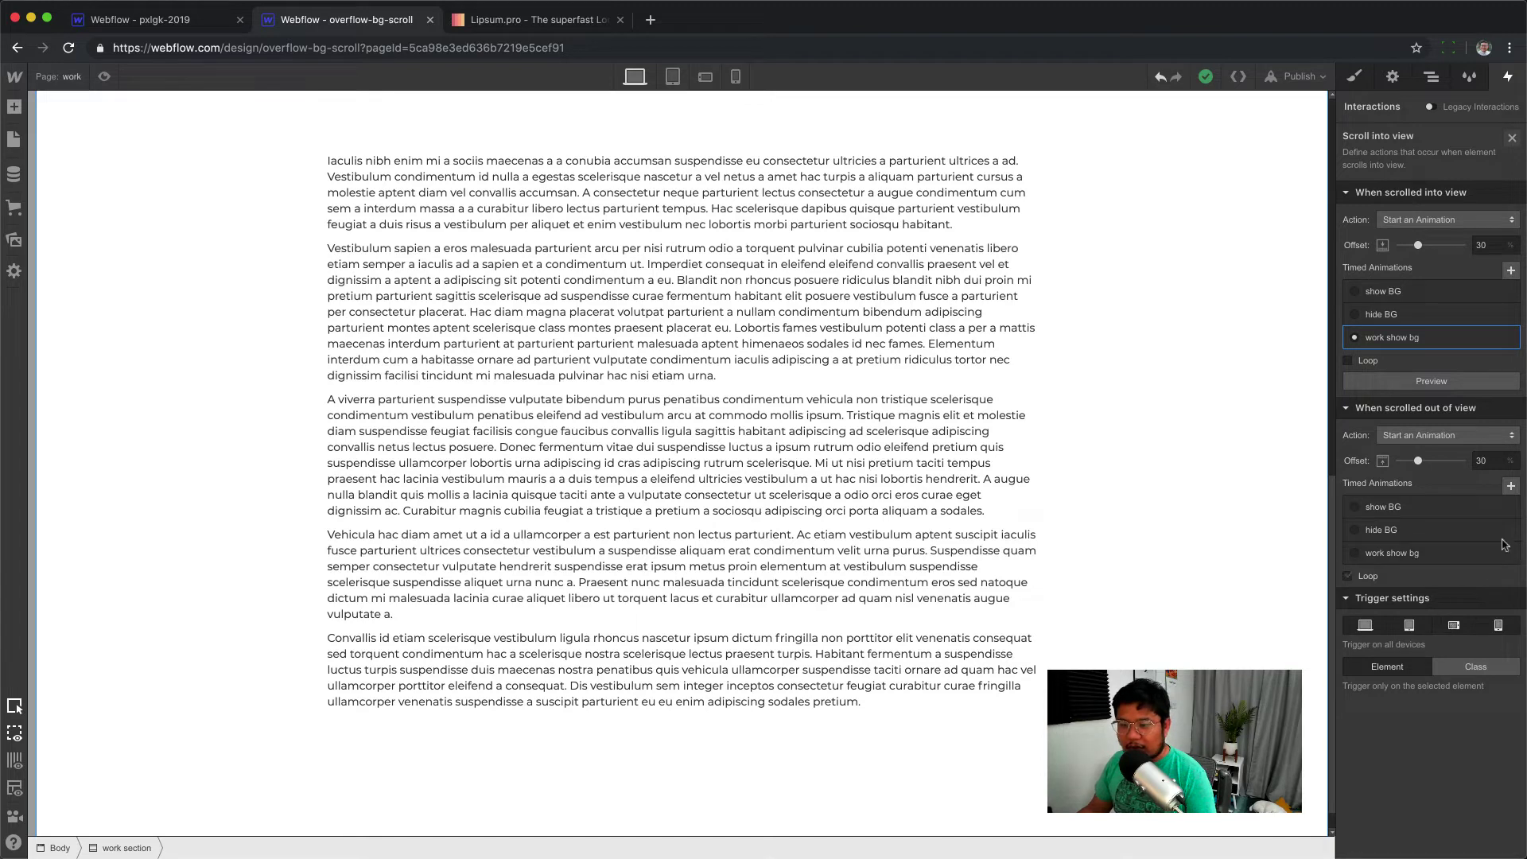
pyautogui.moveTo(1509, 563)
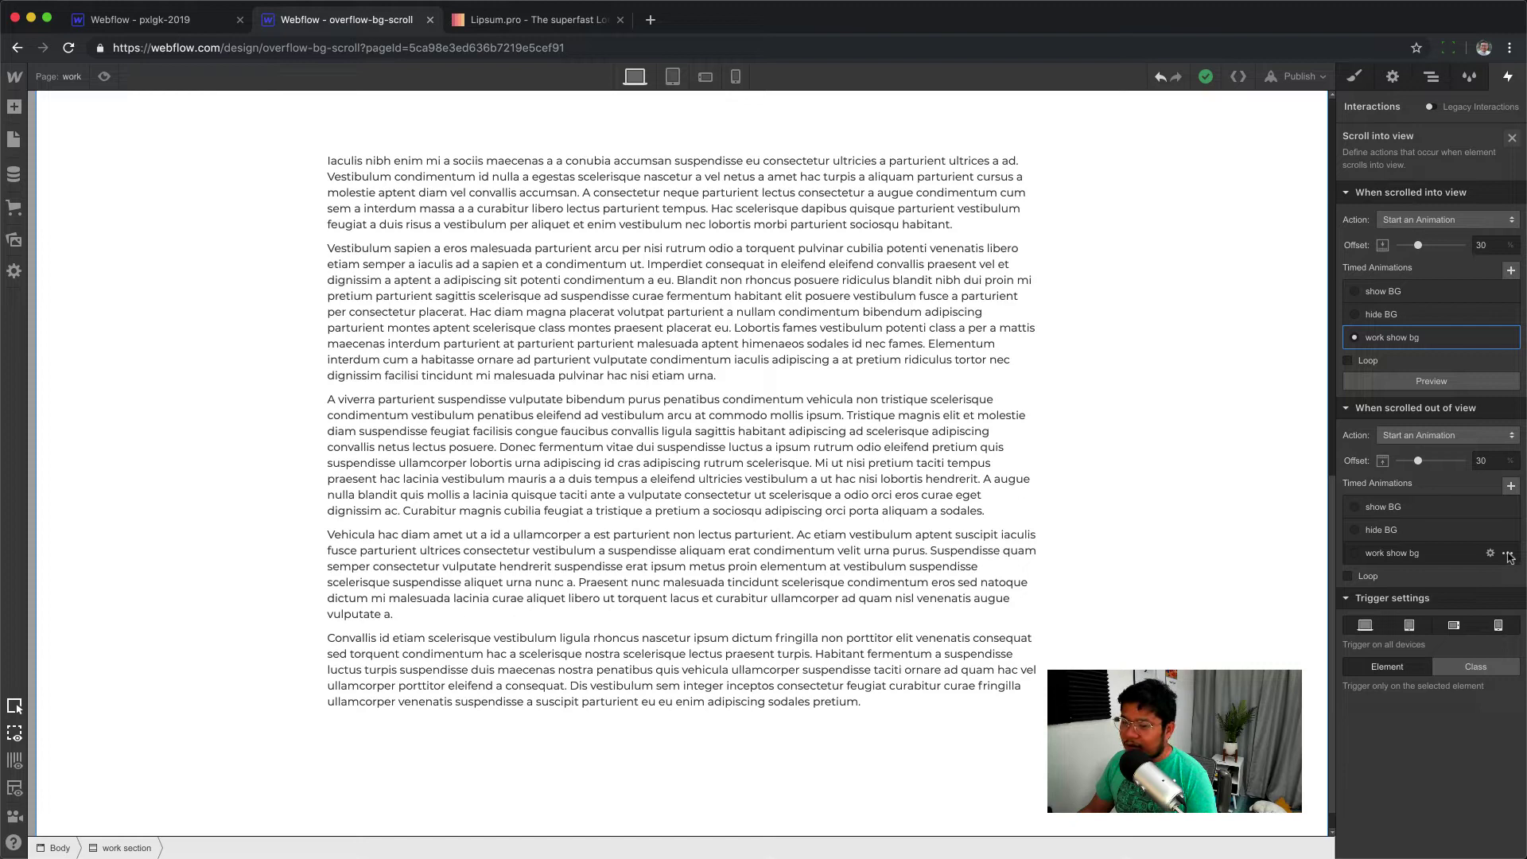
# Duplicate the work show bg animation and rename the copy 'work hide bg'
pyautogui.click(1507, 554)
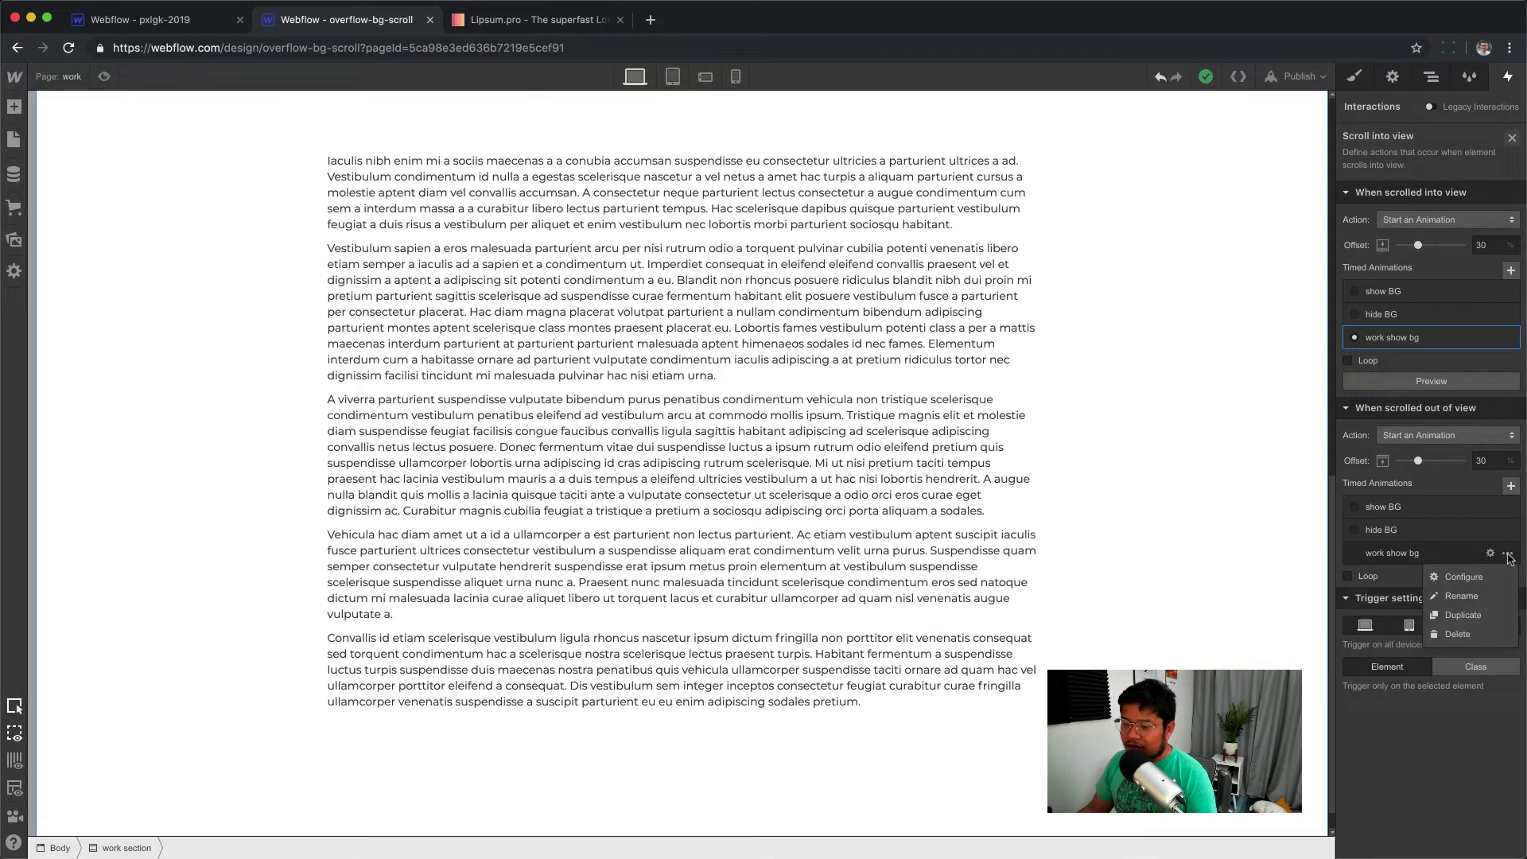
pyautogui.click(1462, 614)
pyautogui.click(1412, 604)
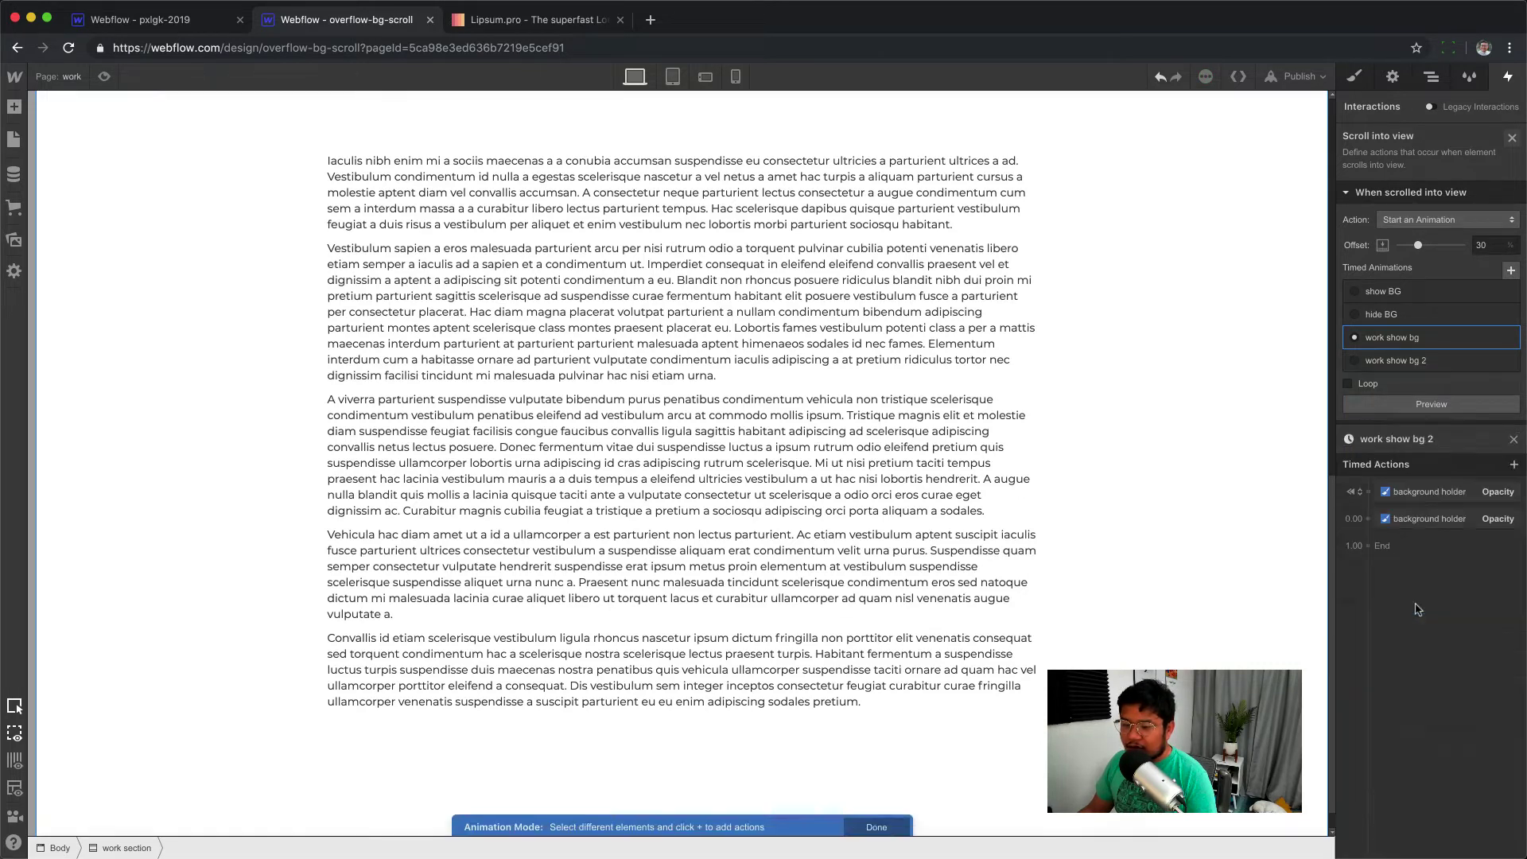
pyautogui.click(1431, 138)
pyautogui.press('BackSpace')
pyautogui.press('BackSpace')
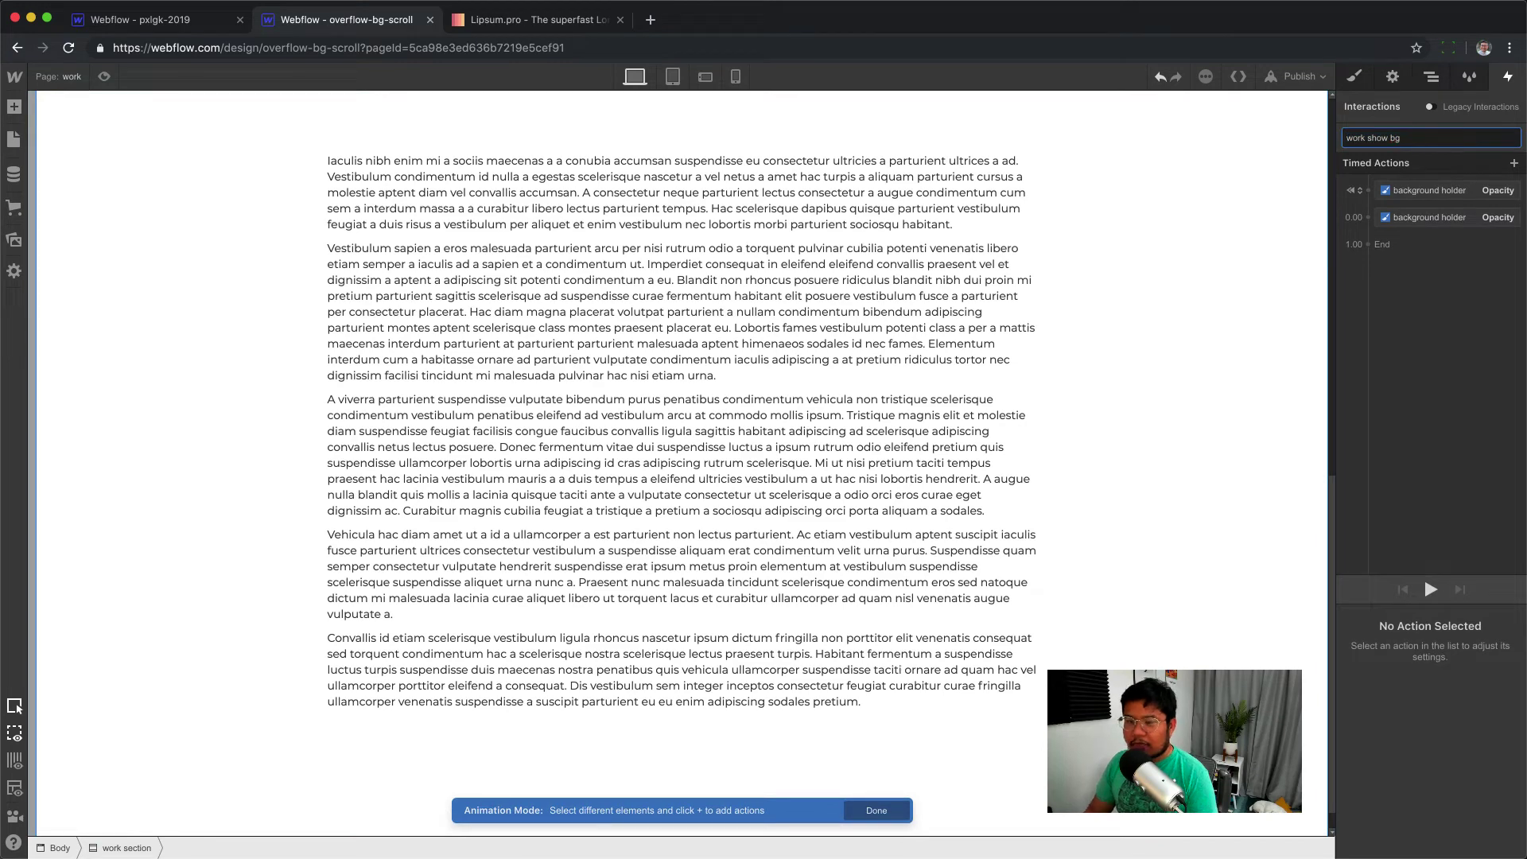
pyautogui.doubleClick(1377, 139)
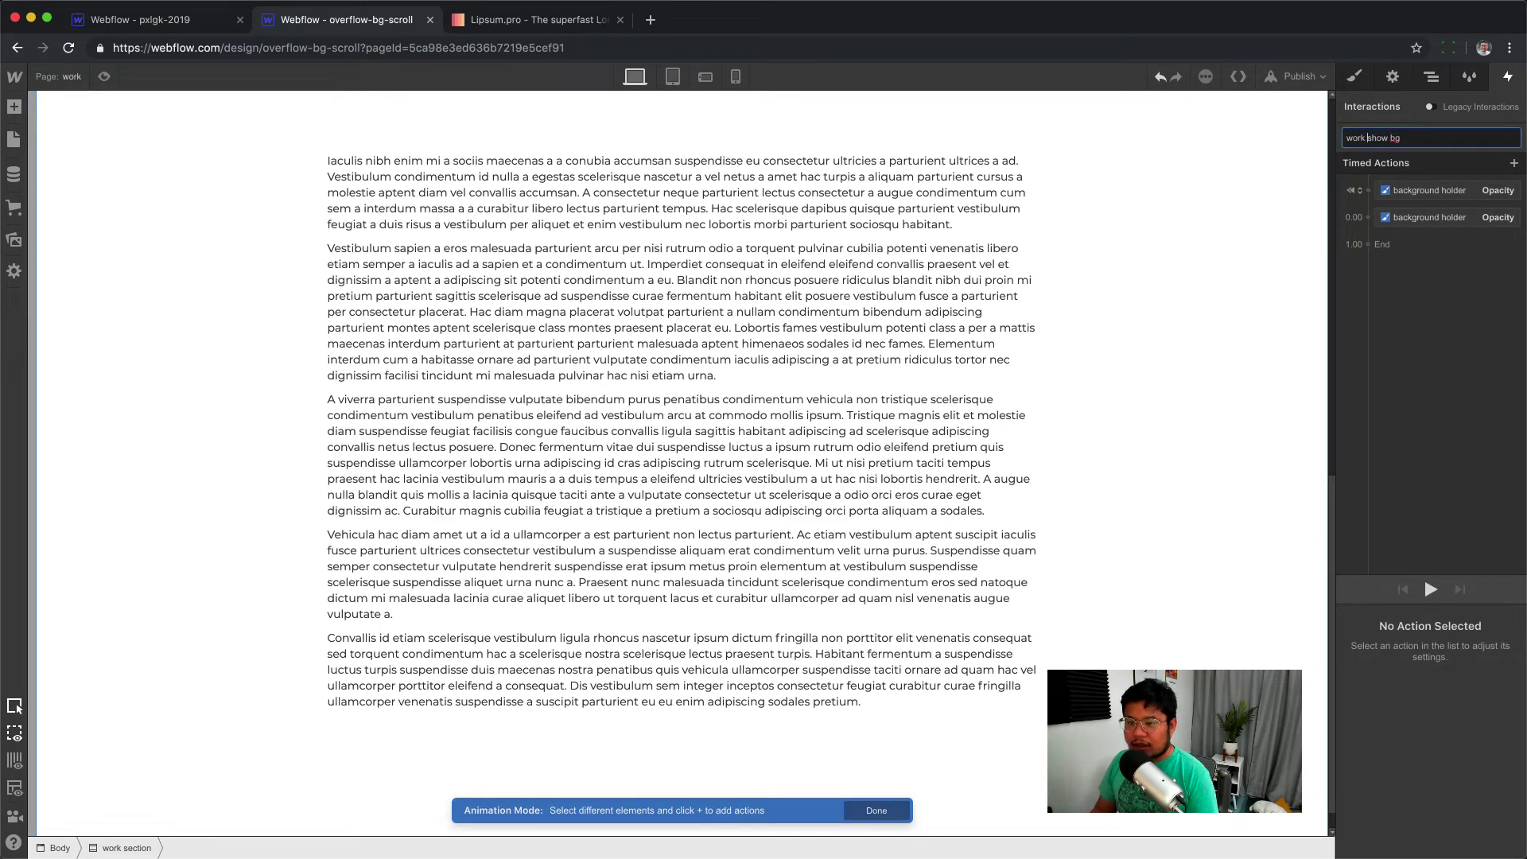
pyautogui.write('hide')
pyautogui.press('Return')
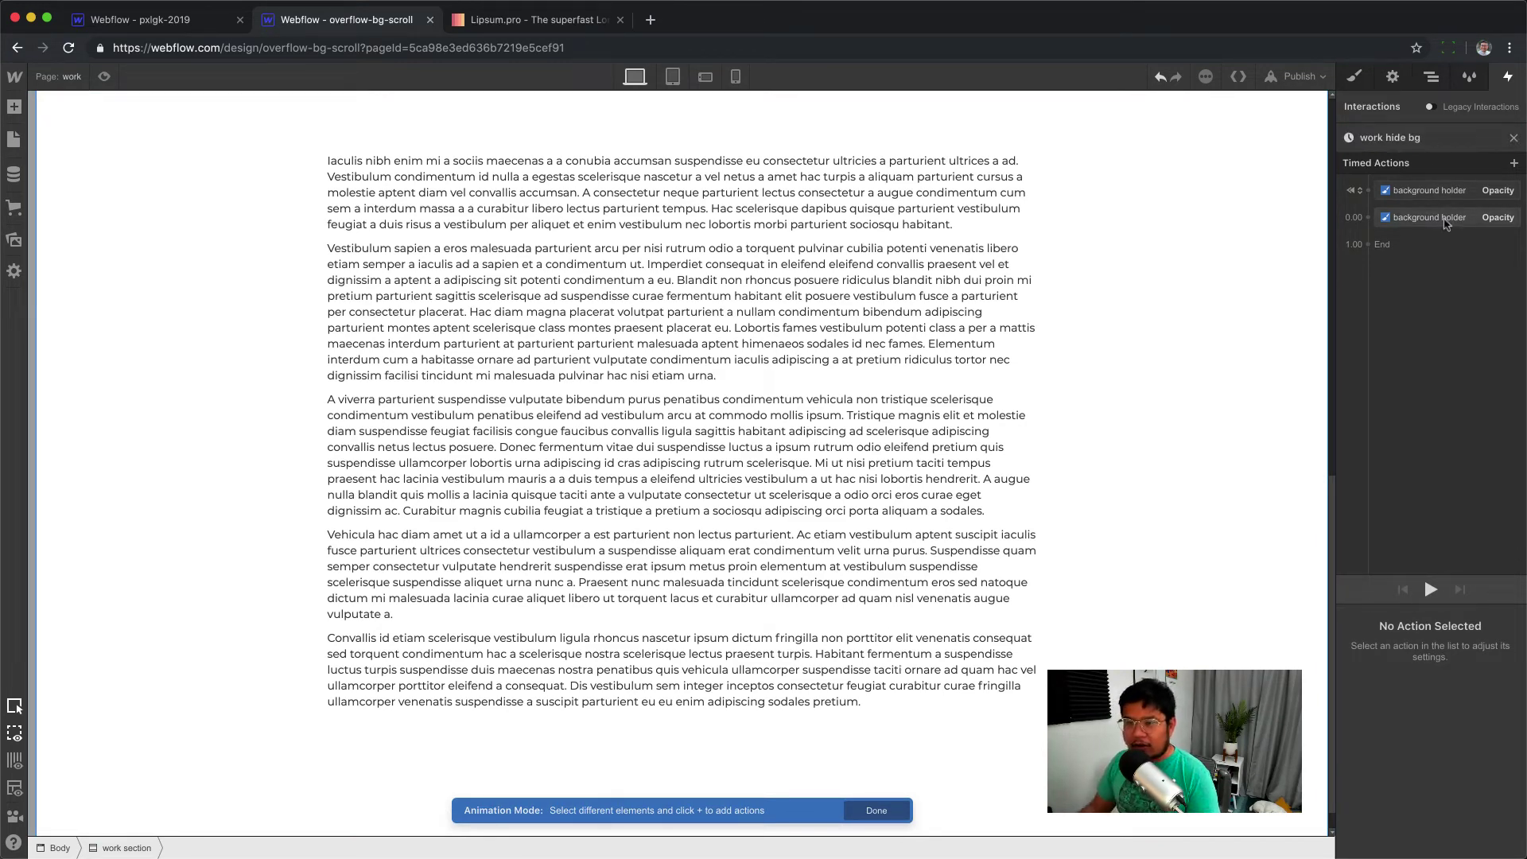
# Delete the second opacity action, drop the initial state, and set Out Quart easing over 1 s
pyautogui.click(1445, 224)
pyautogui.press('Delete')
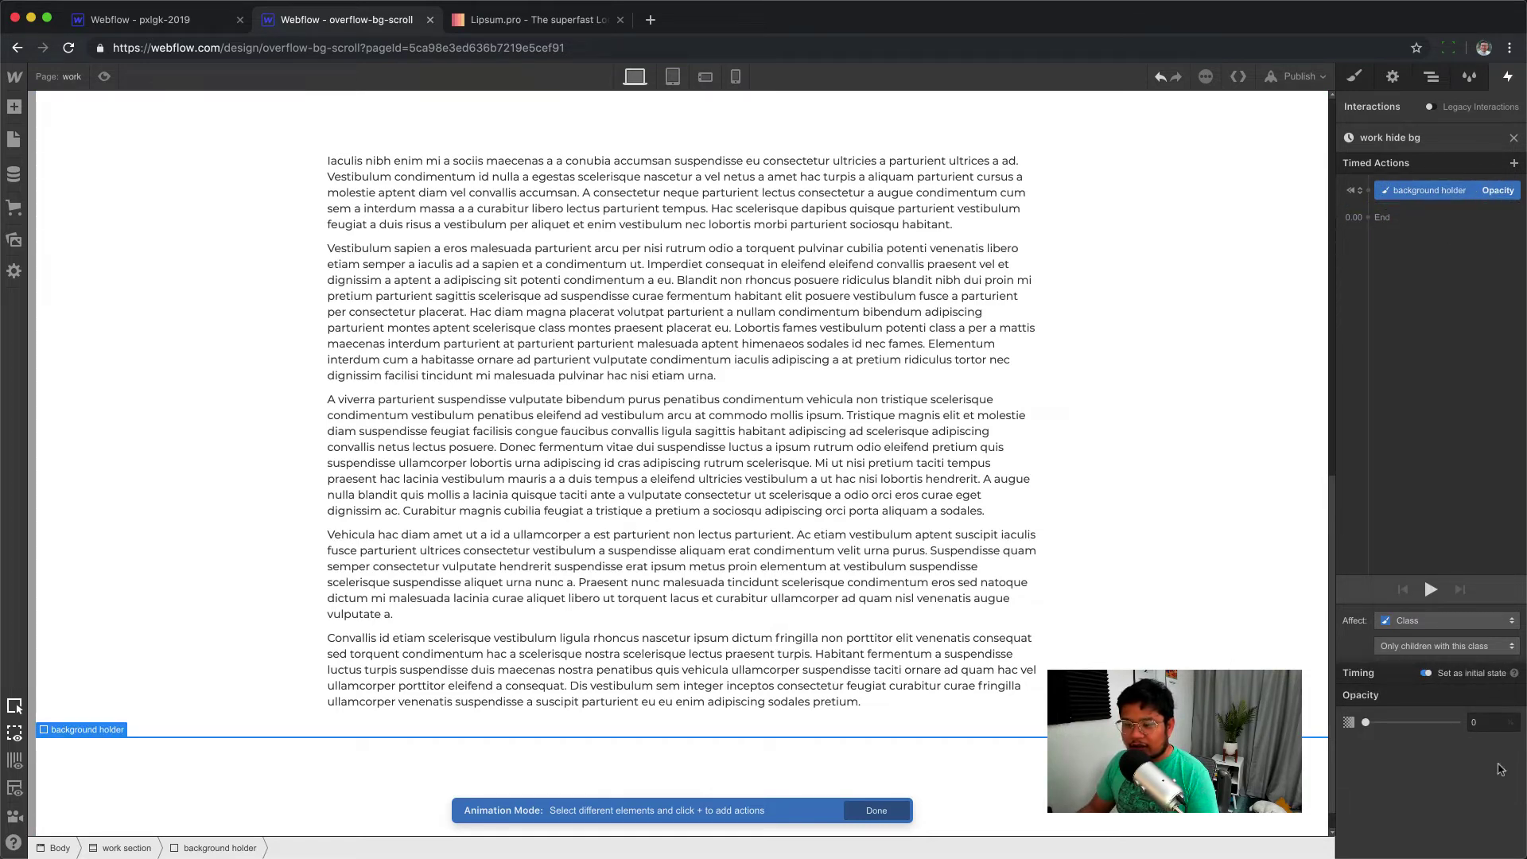
pyautogui.click(1425, 672)
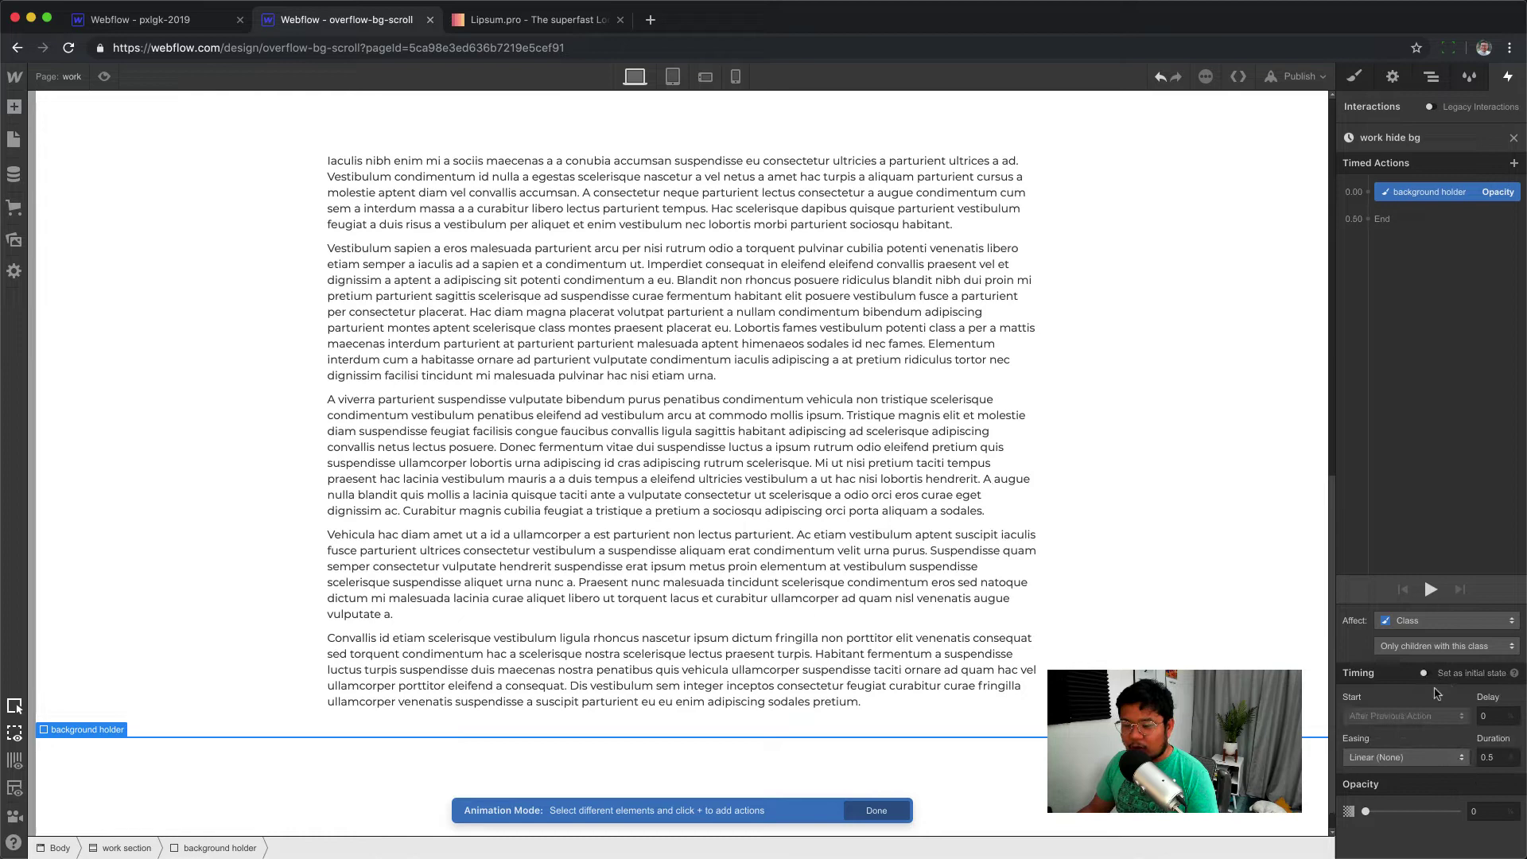
pyautogui.click(1435, 758)
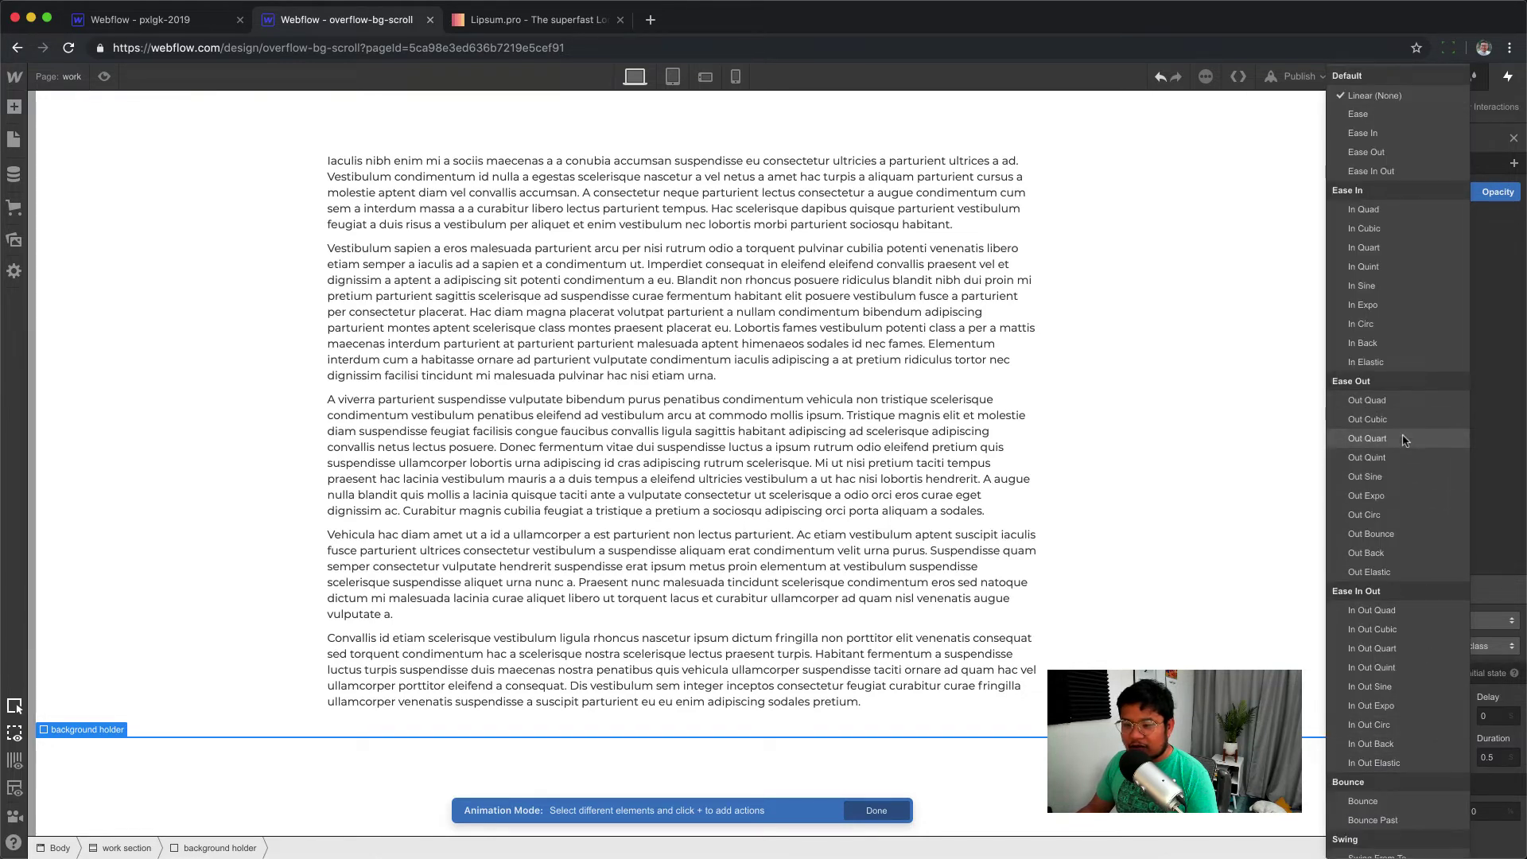
pyautogui.click(1404, 438)
pyautogui.click(1484, 757)
pyautogui.write('1')
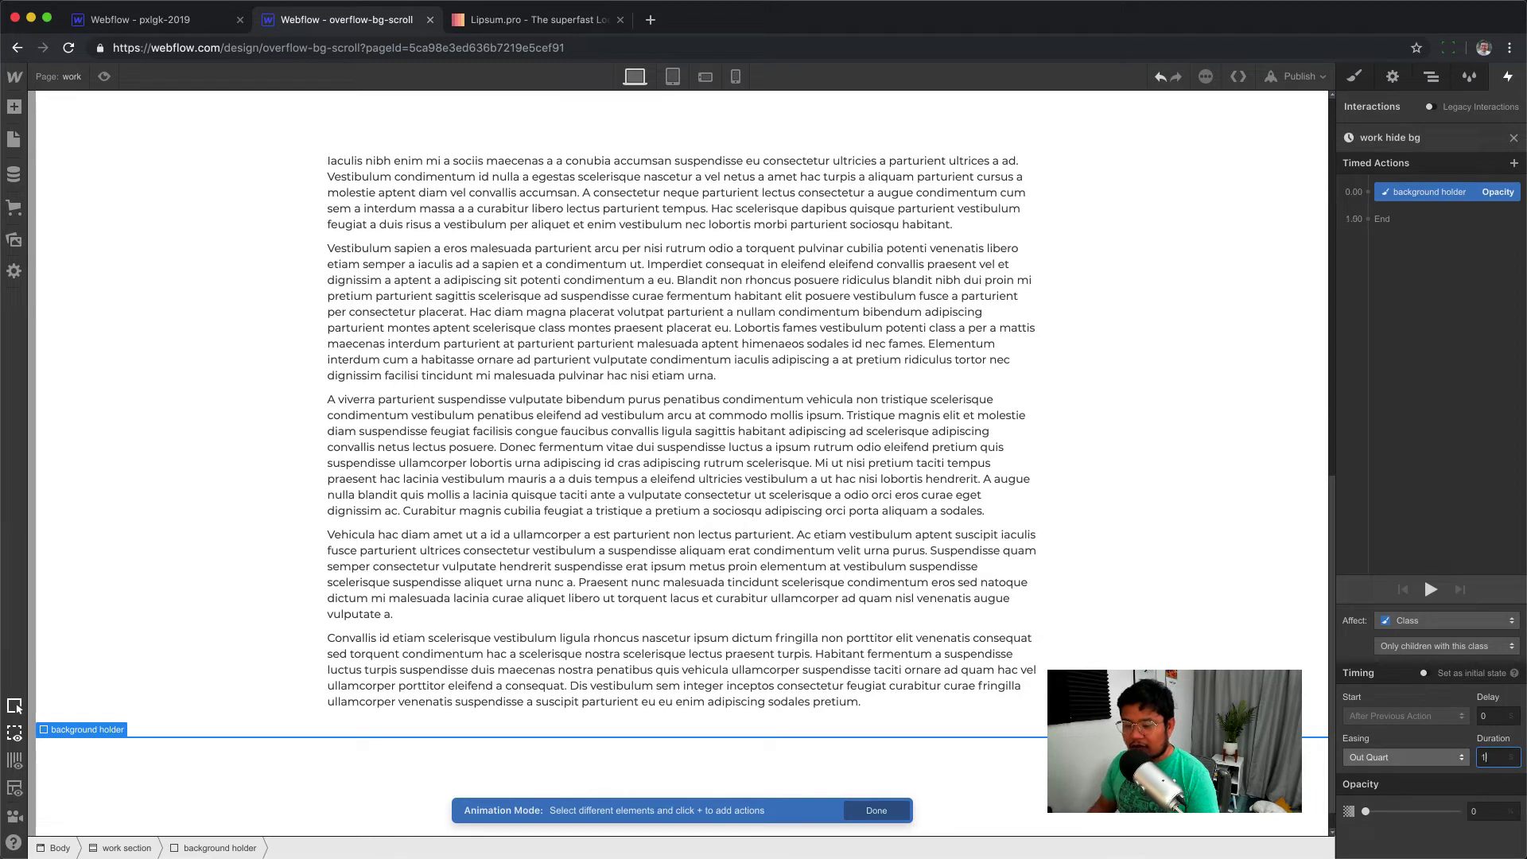
pyautogui.click(1429, 589)
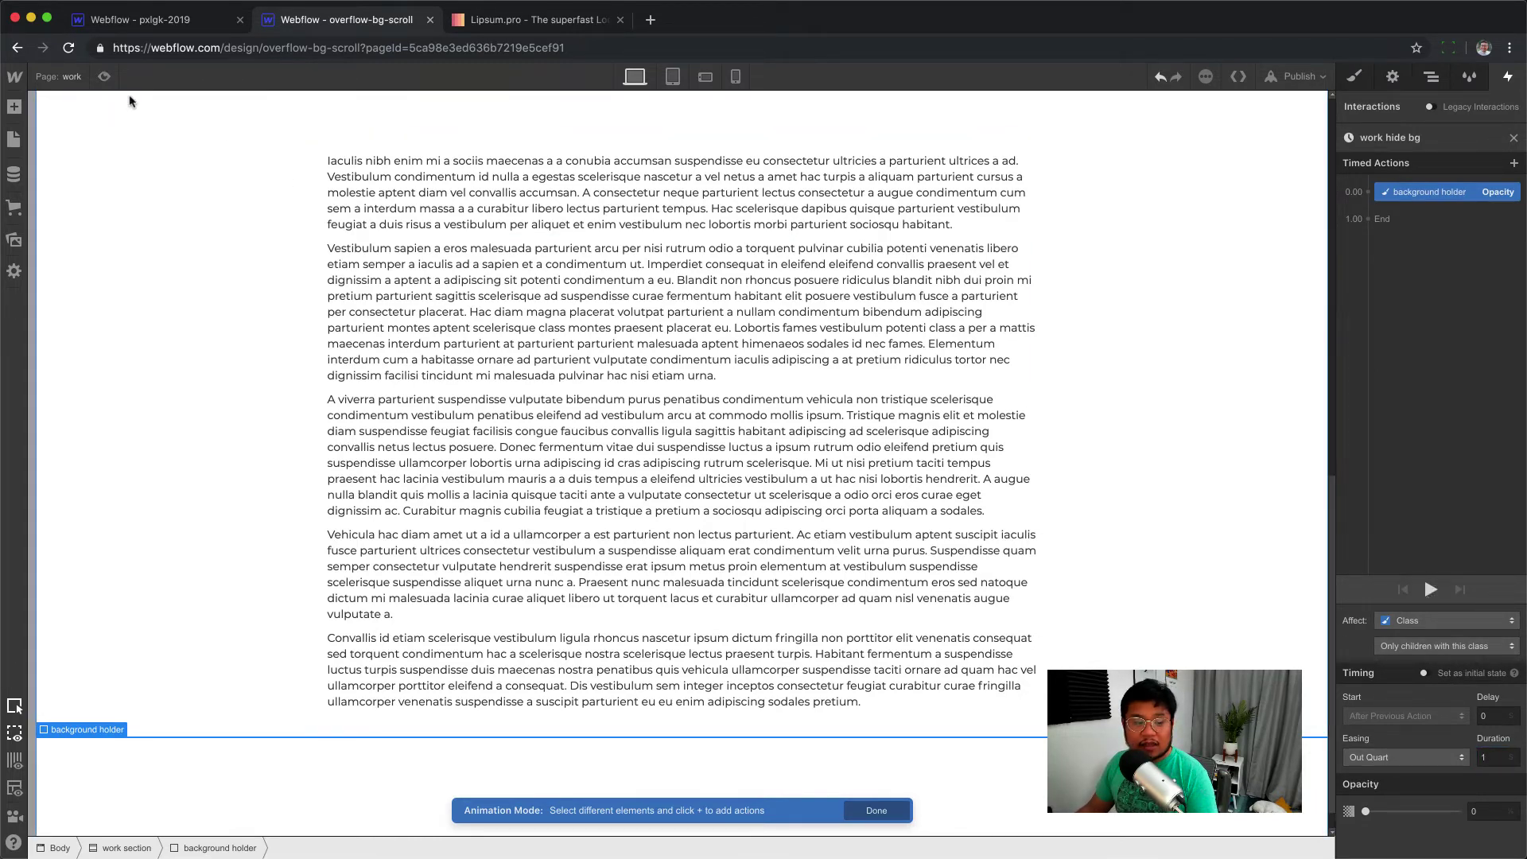
pyautogui.click(104, 77)
# Scroll the preview up and down to watch the backgrounds fade, then exit preview
pyautogui.scroll(-10, 312, 358)
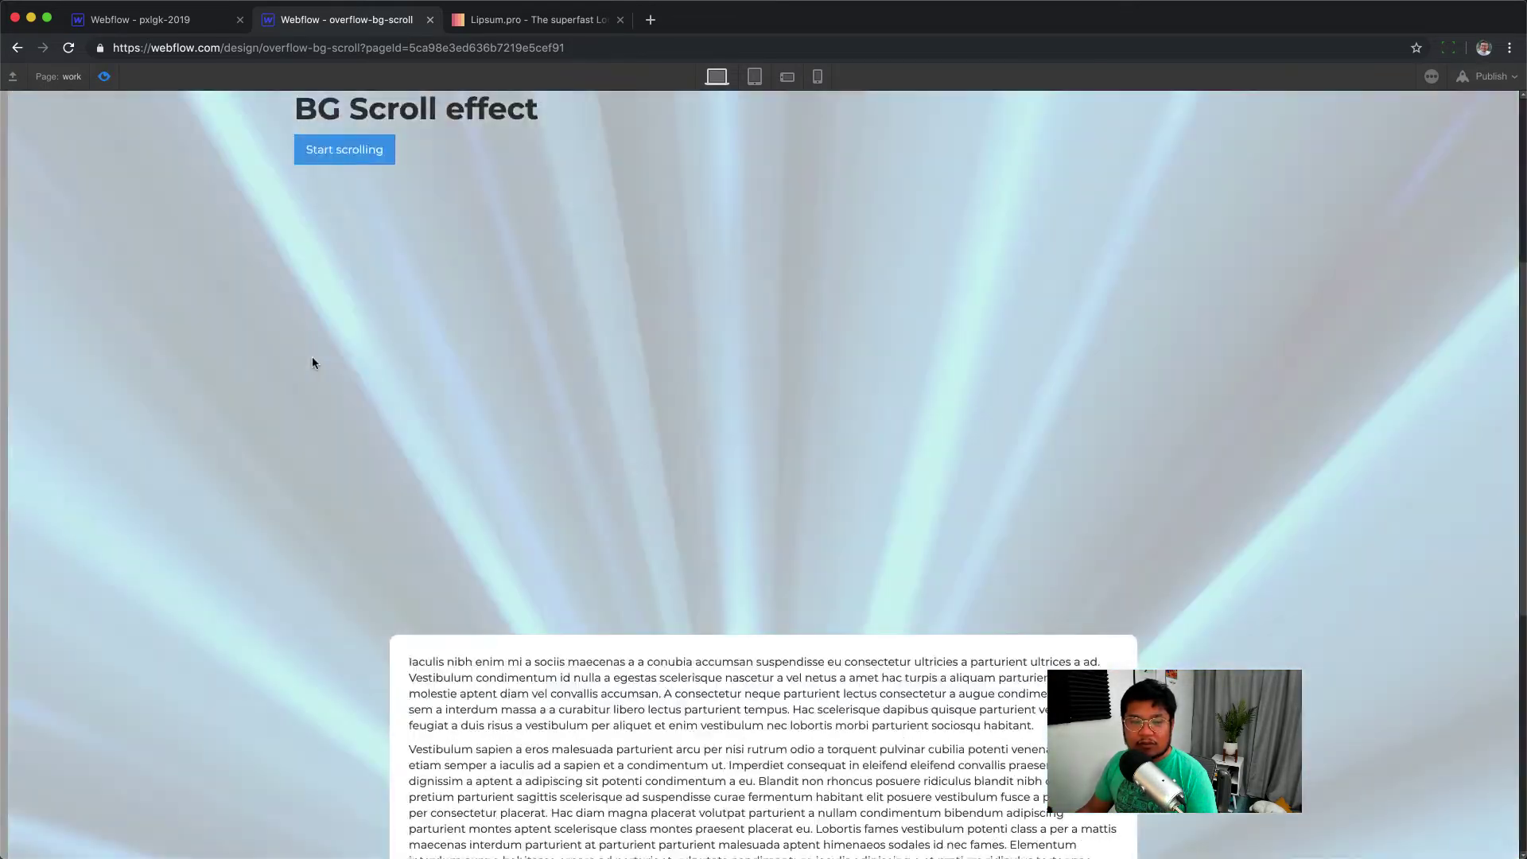
pyautogui.scroll(-3, 311, 363)
pyautogui.scroll(10, 311, 363)
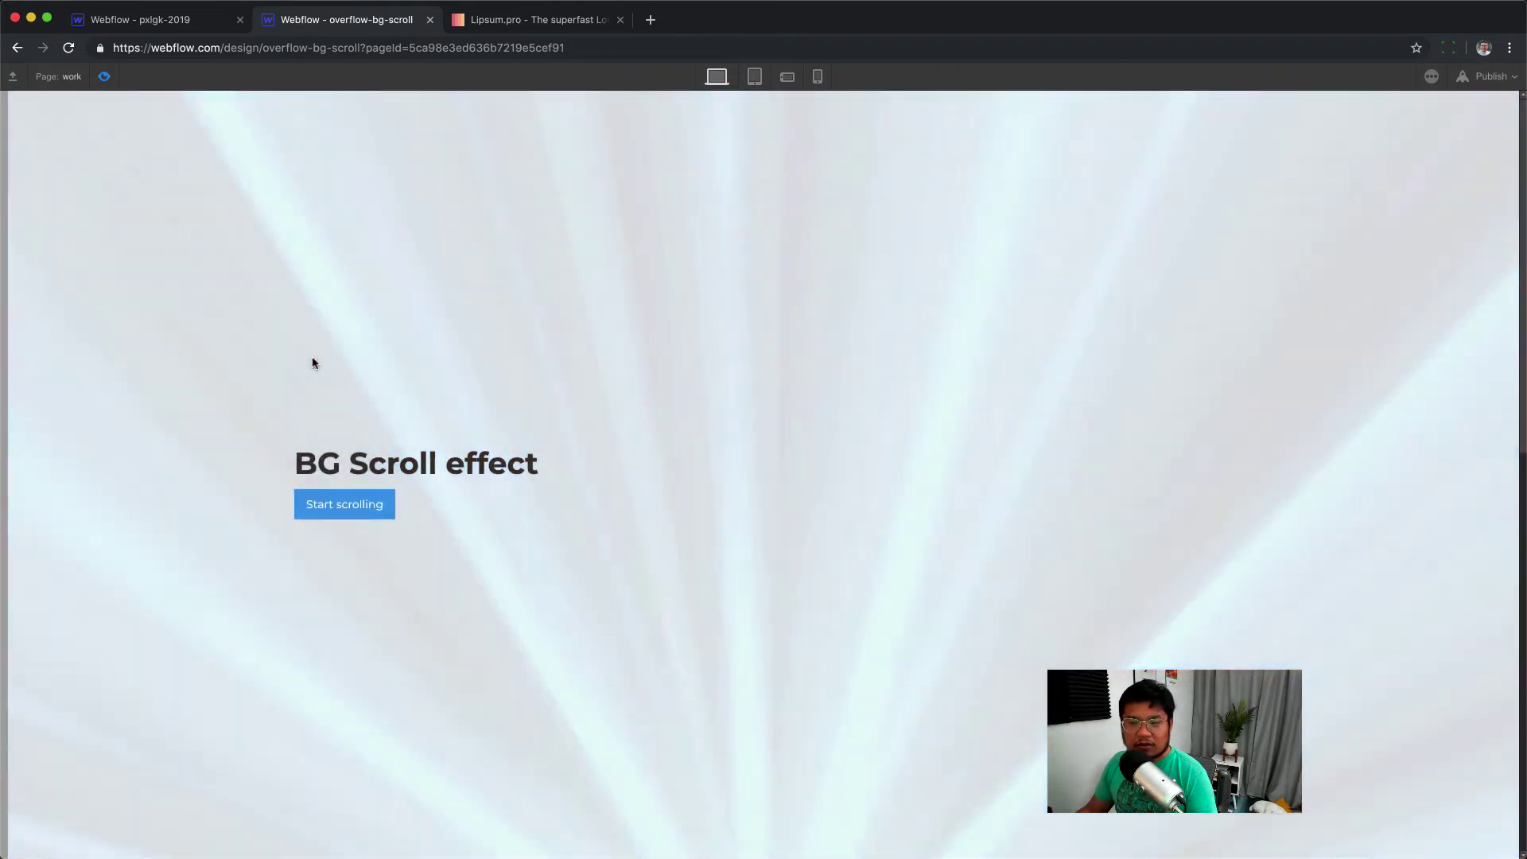
pyautogui.scroll(-10, 312, 362)
pyautogui.scroll(-2, 294, 333)
pyautogui.click(107, 78)
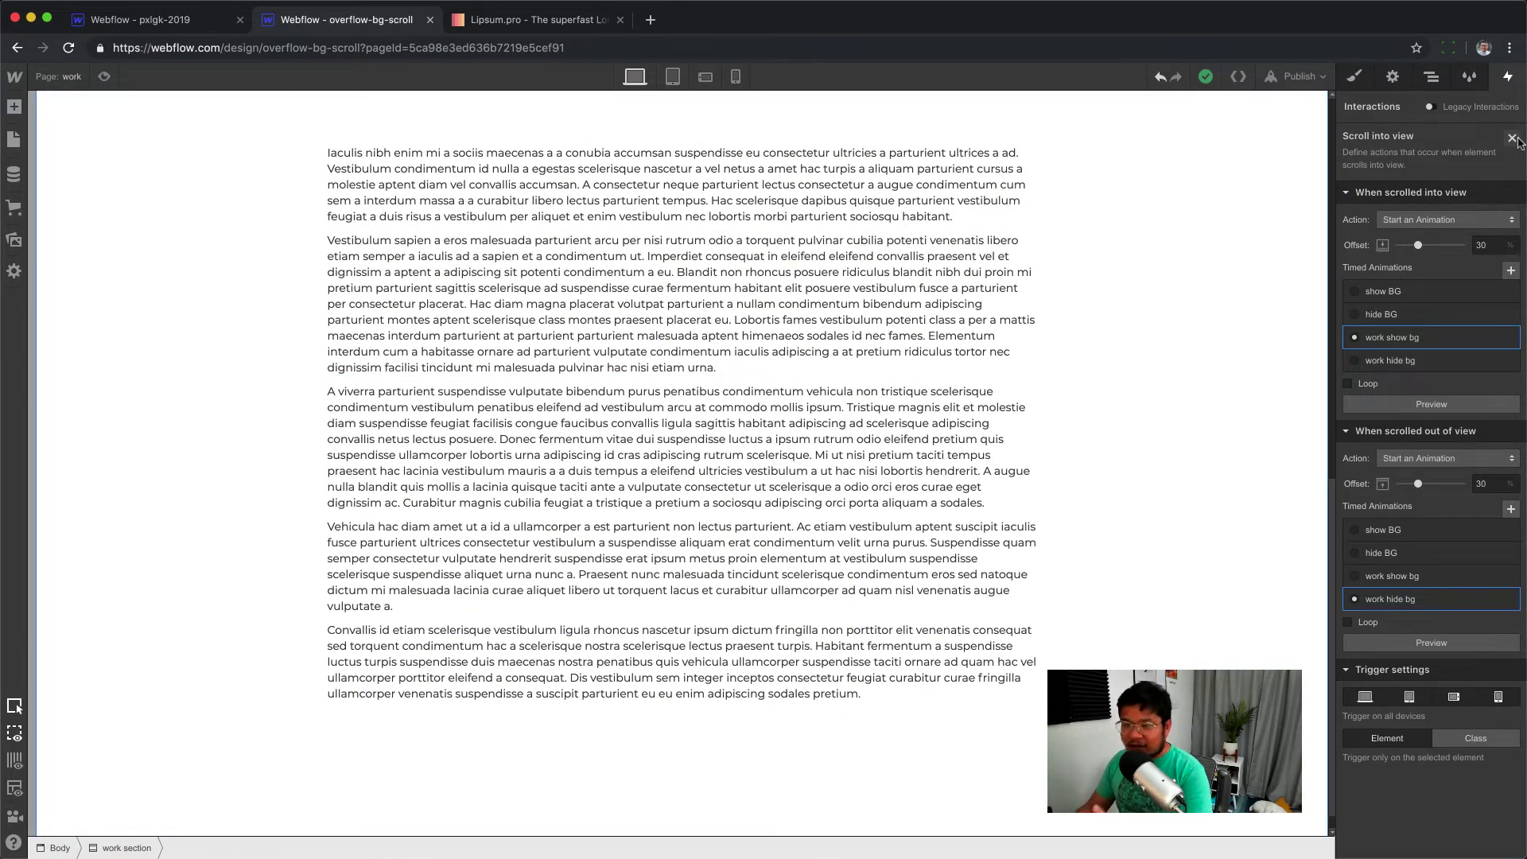
# Paste a copy of the work section into the page body
pyautogui.click(1513, 138)
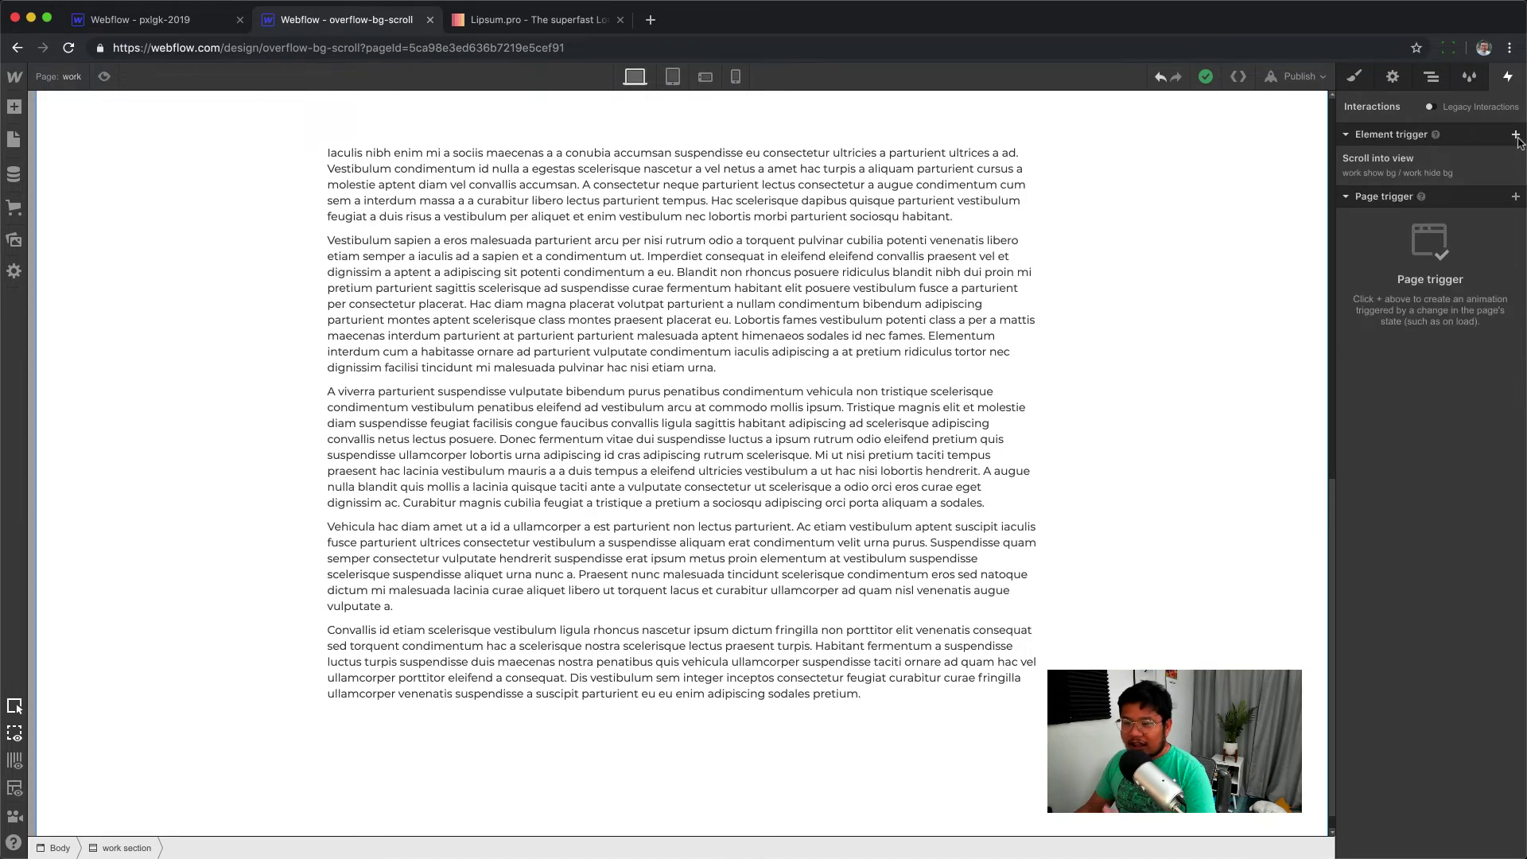
pyautogui.click(1428, 77)
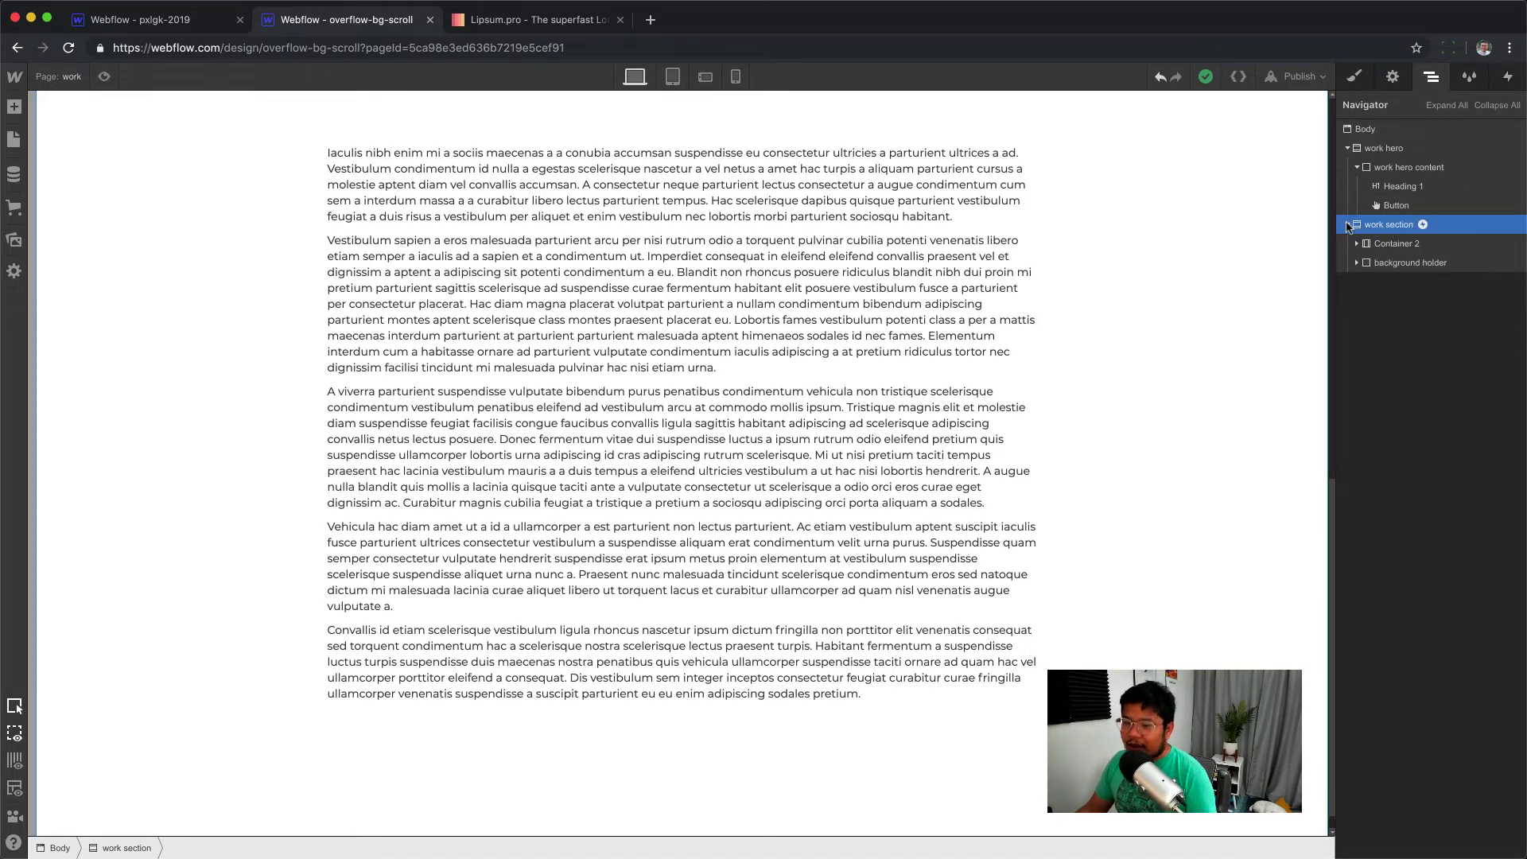
pyautogui.click(1347, 224)
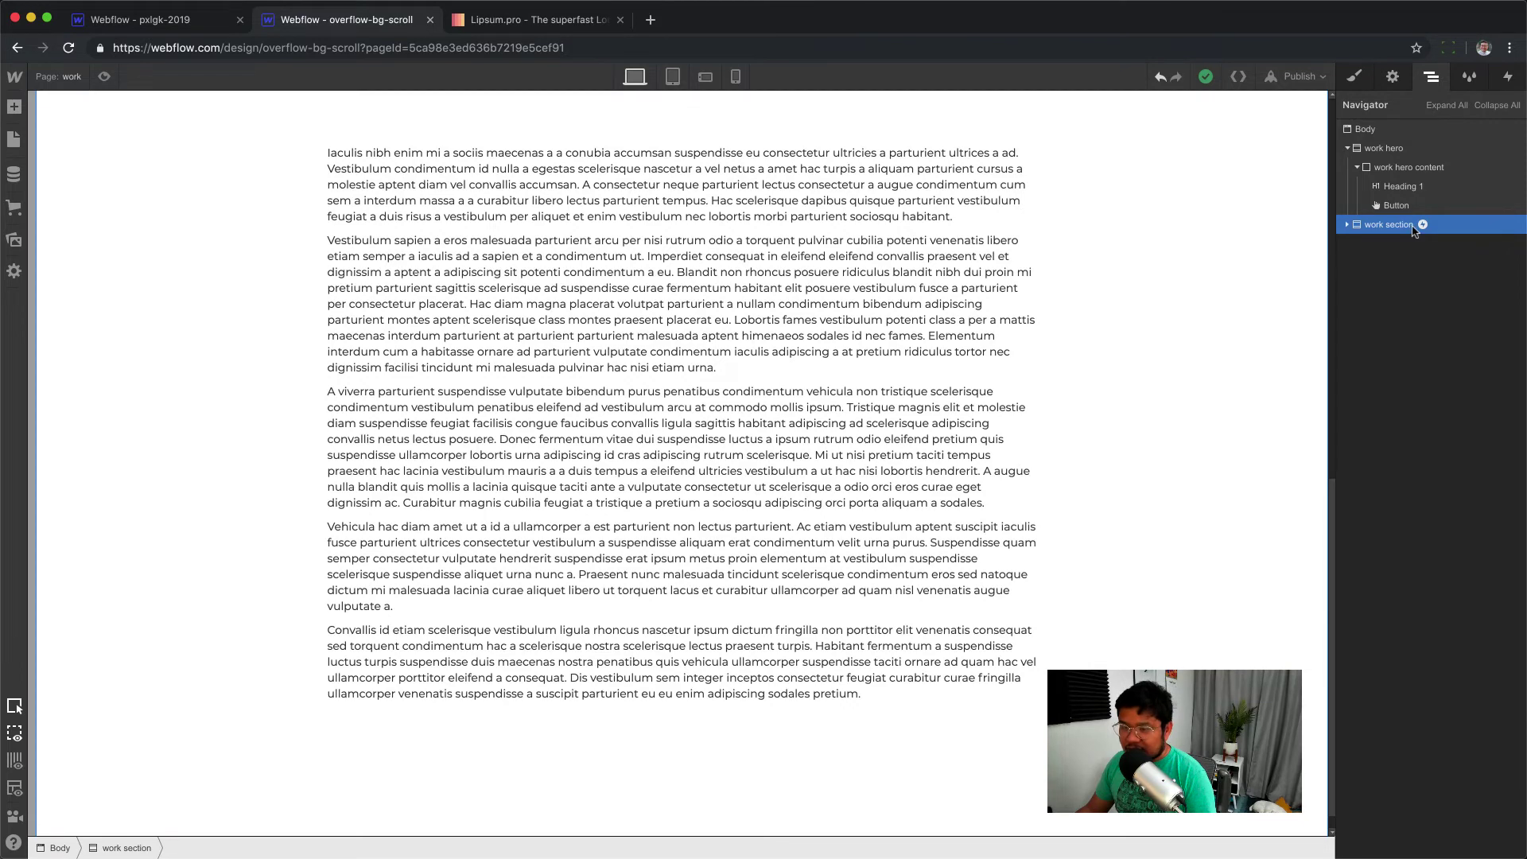
pyautogui.click(1507, 77)
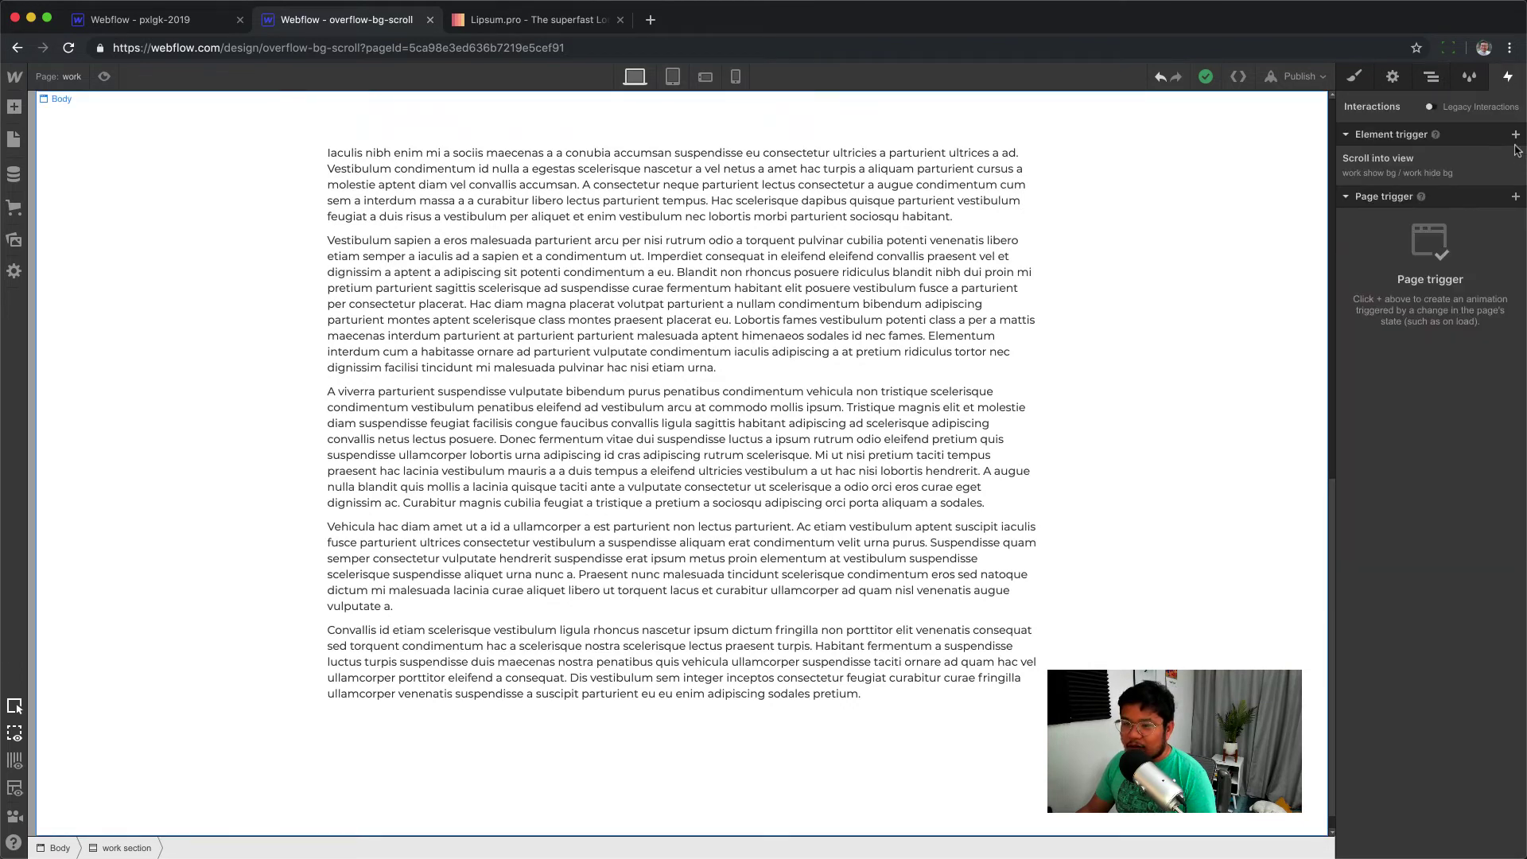
pyautogui.click(1433, 83)
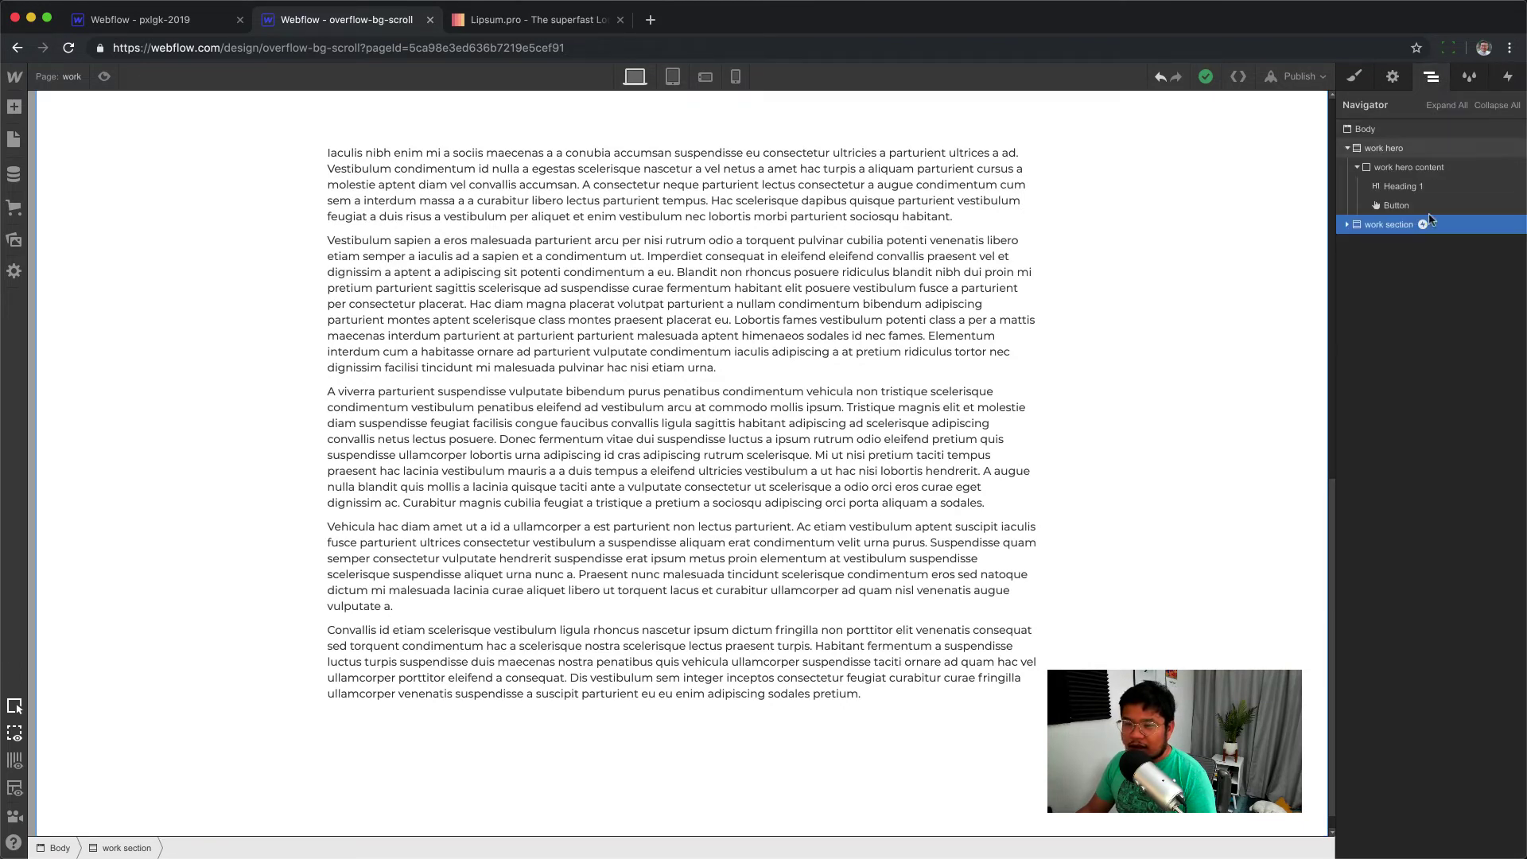
pyautogui.click(1378, 131)
pyautogui.hotkey('ctrl', 'v')
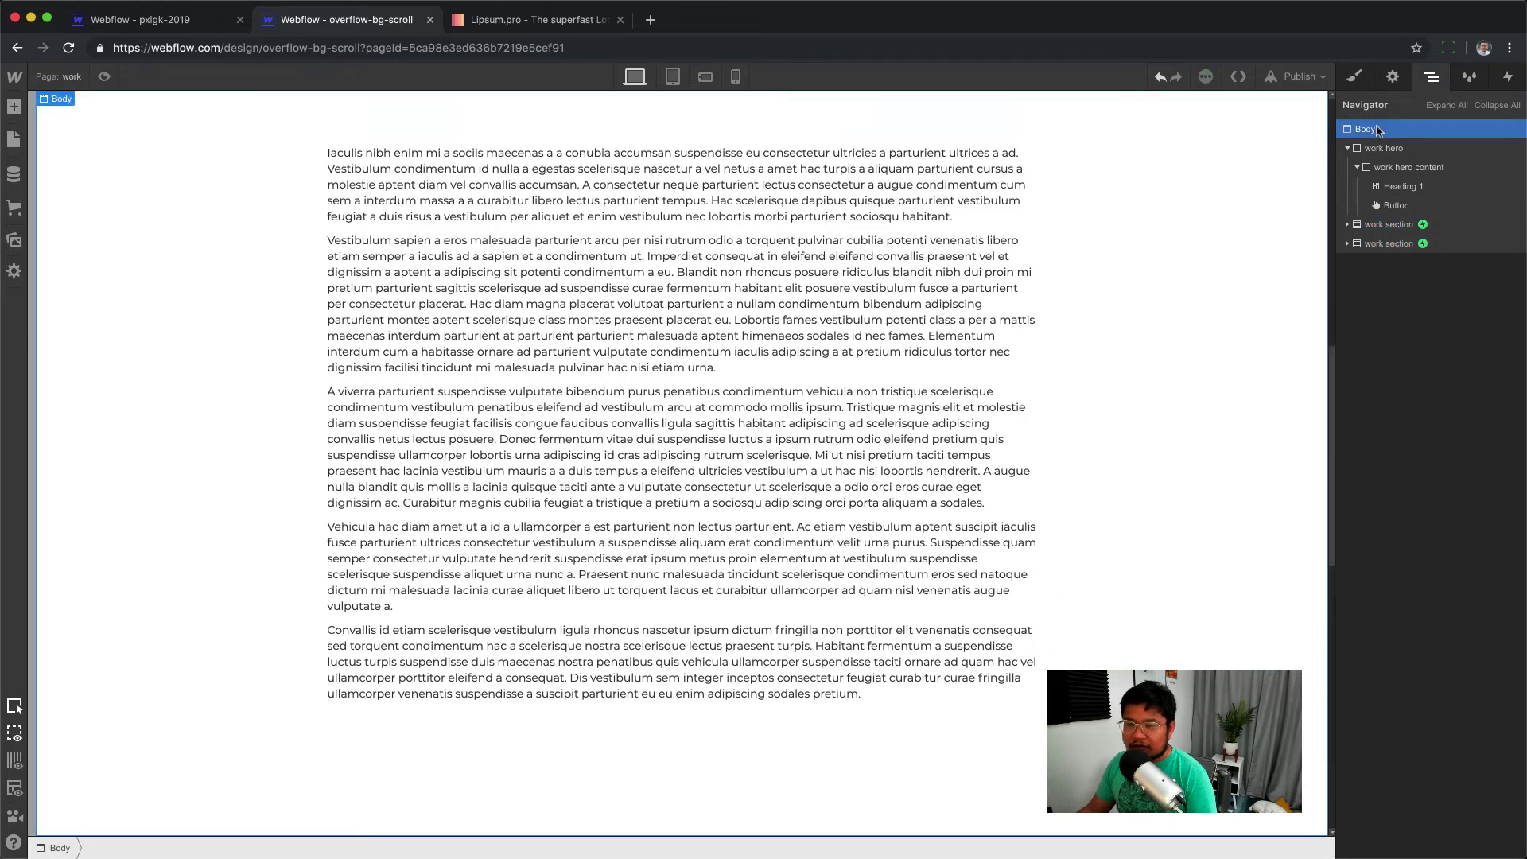
# Remove the Scroll into view interaction from the pasted second work section
pyautogui.click(1390, 243)
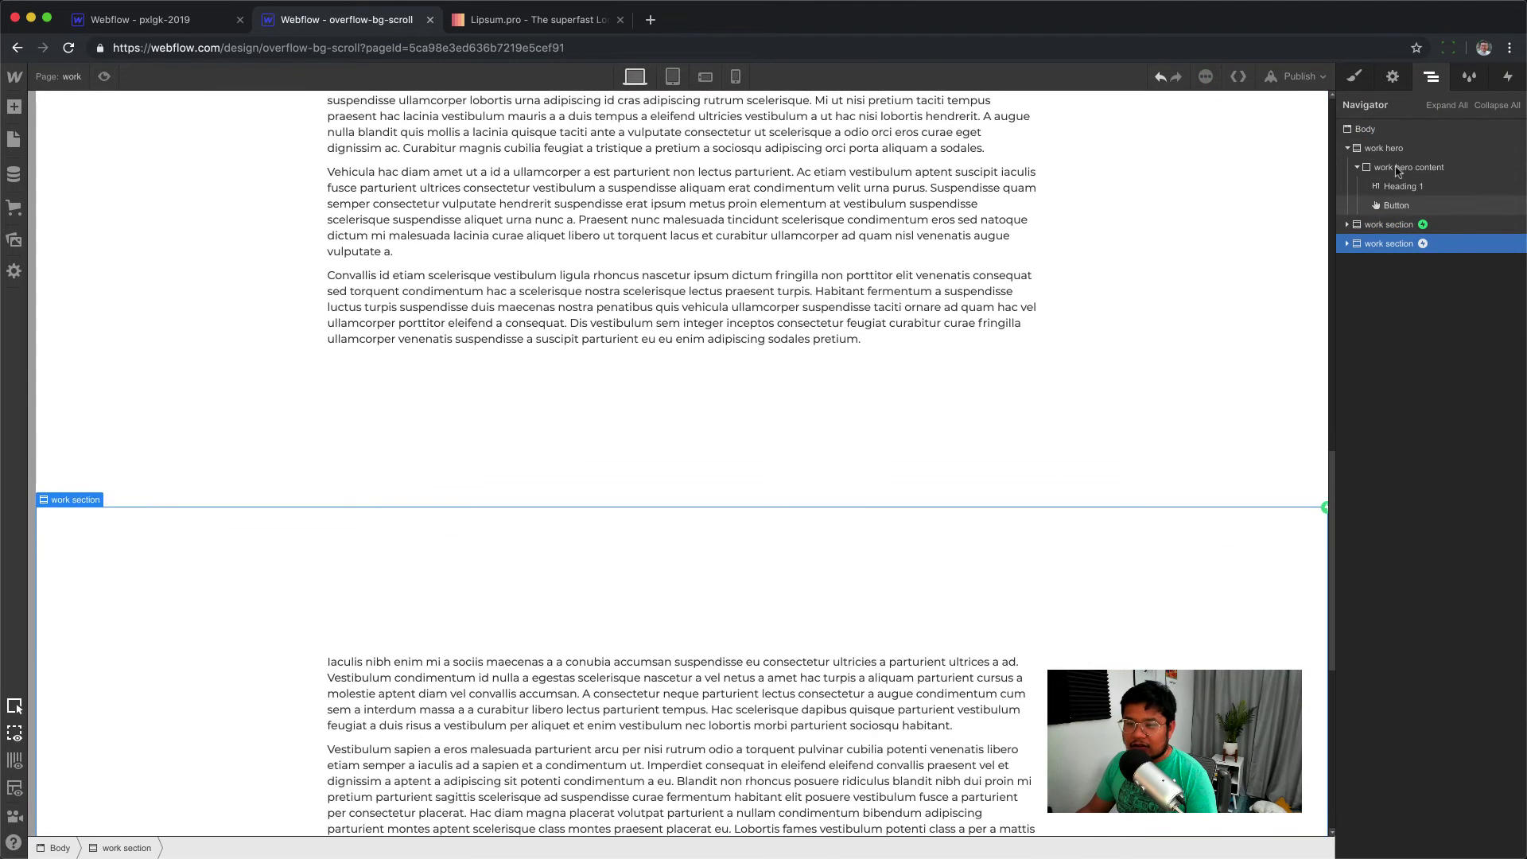
pyautogui.click(1507, 80)
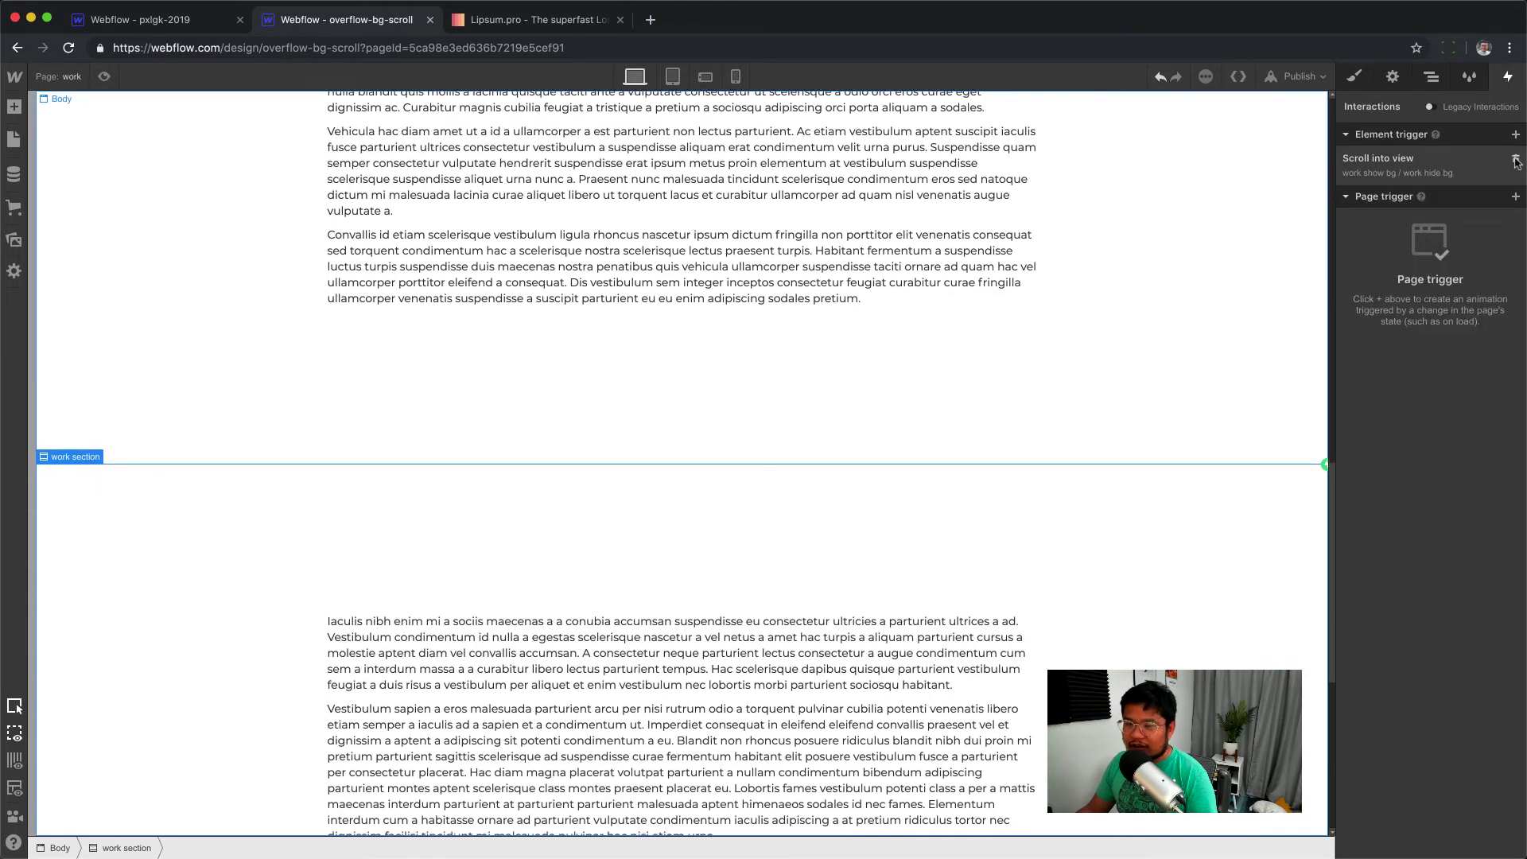
pyautogui.click(1515, 159)
pyautogui.click(1433, 81)
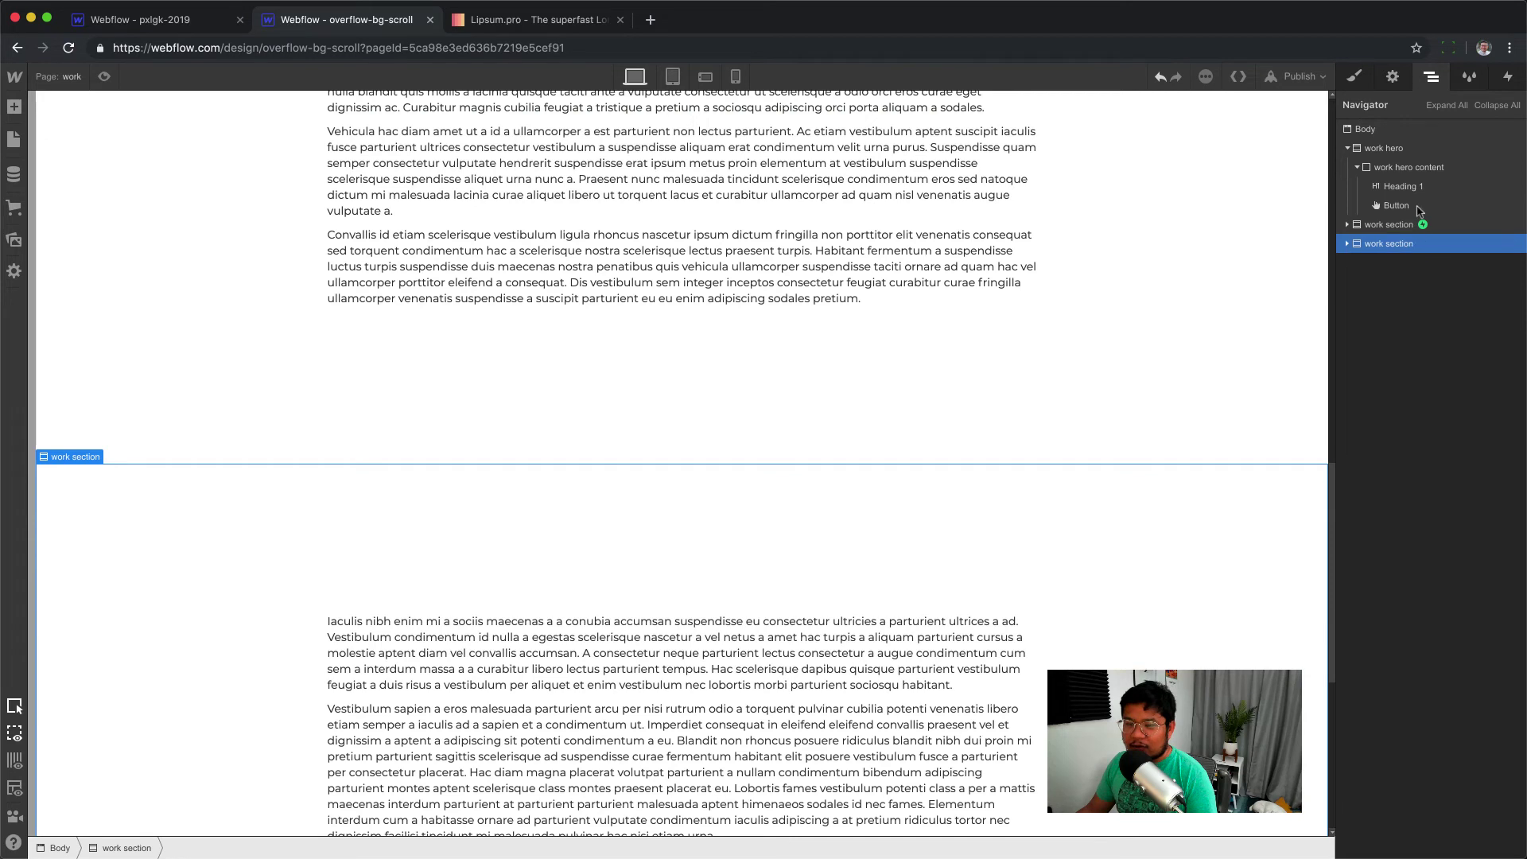
pyautogui.click(1364, 129)
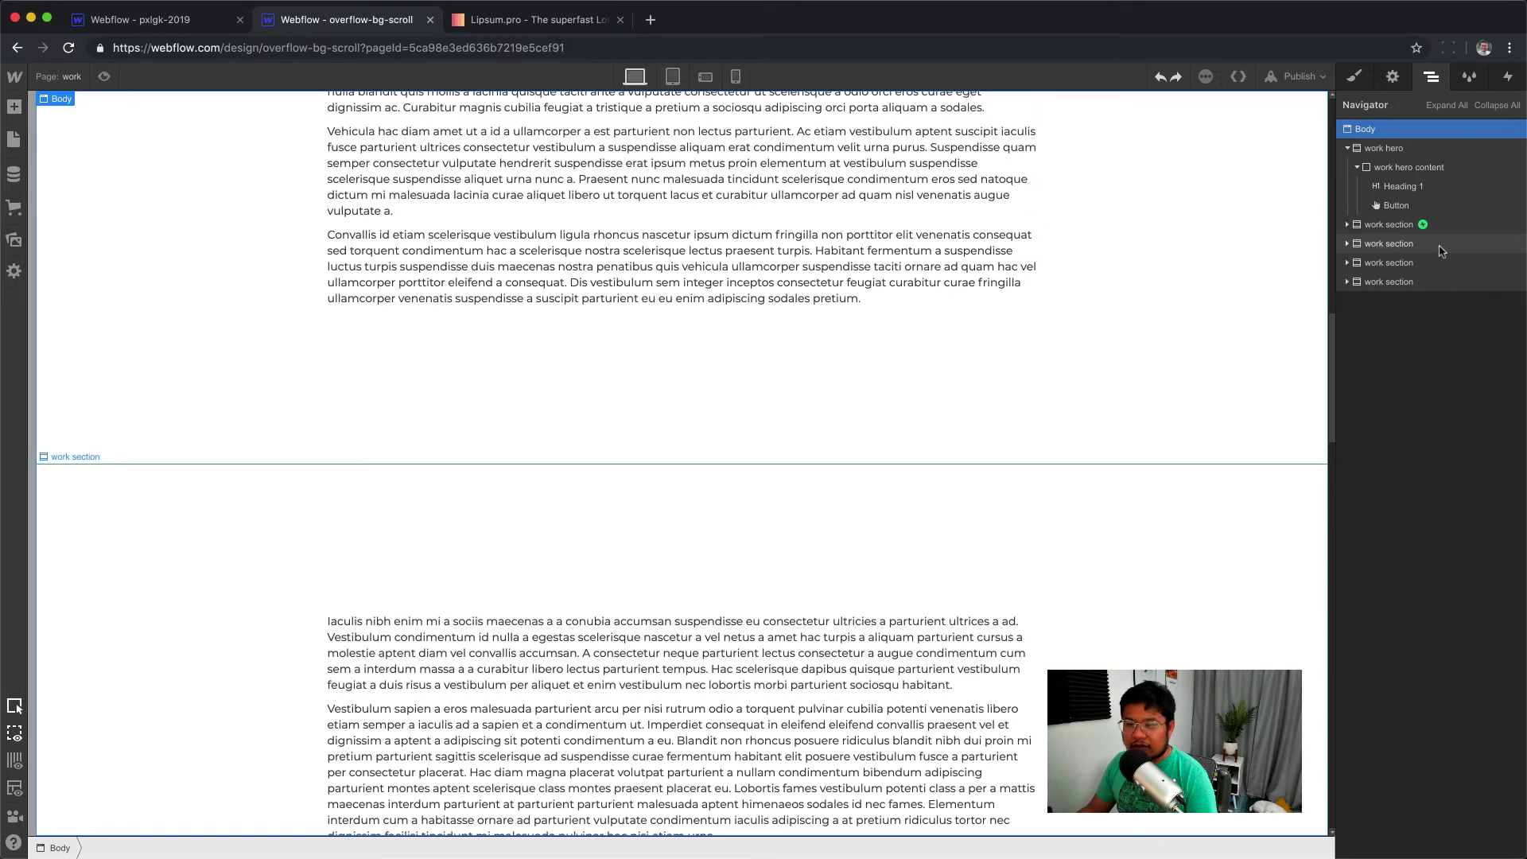
# Set the second section's background holder opacity to 100
pyautogui.click(1442, 251)
pyautogui.click(1347, 243)
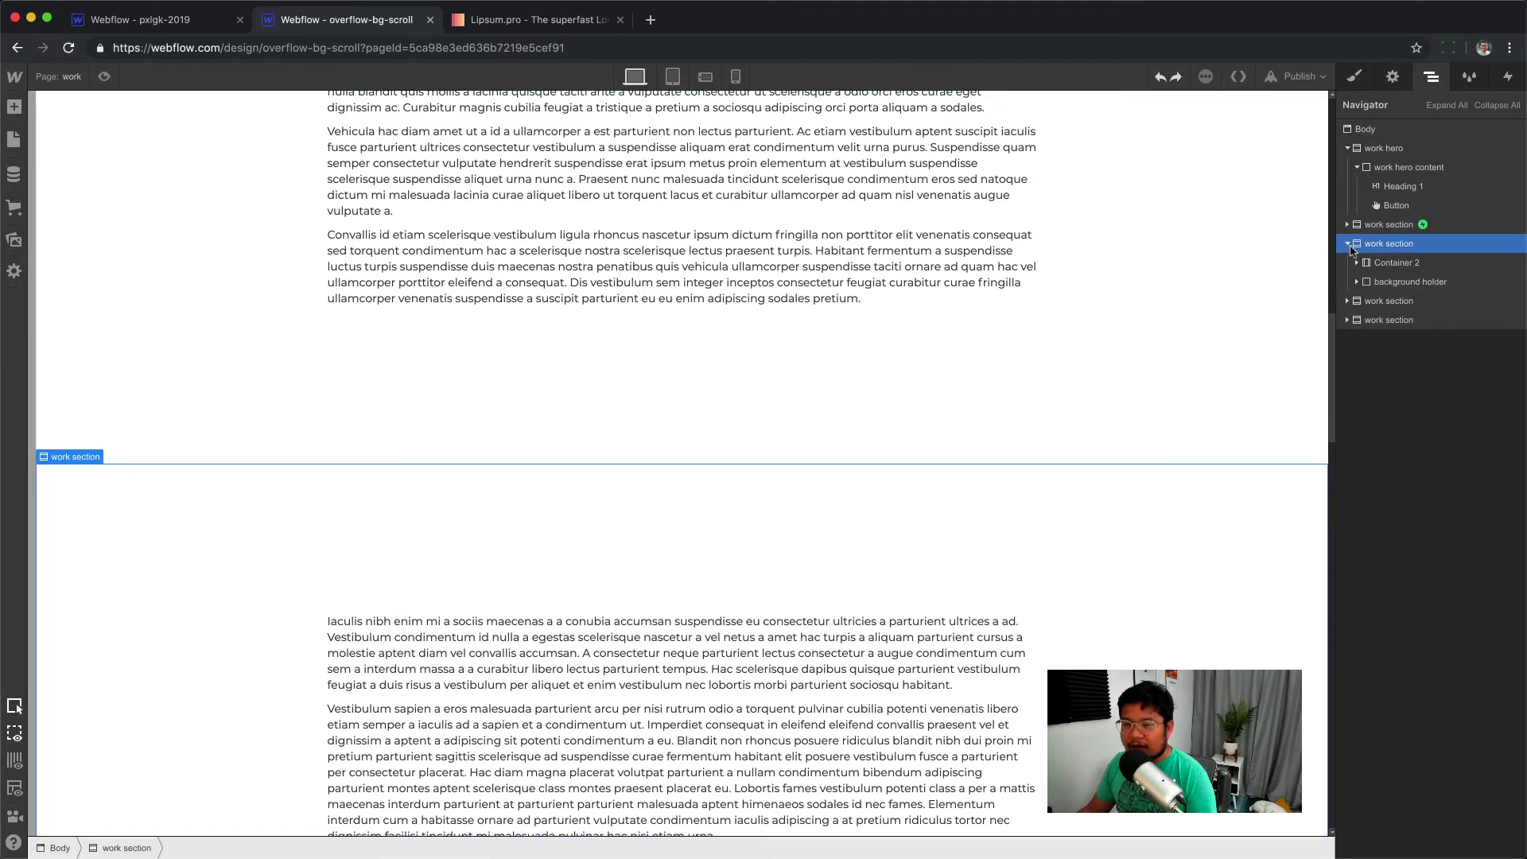
pyautogui.click(1356, 281)
pyautogui.click(1386, 283)
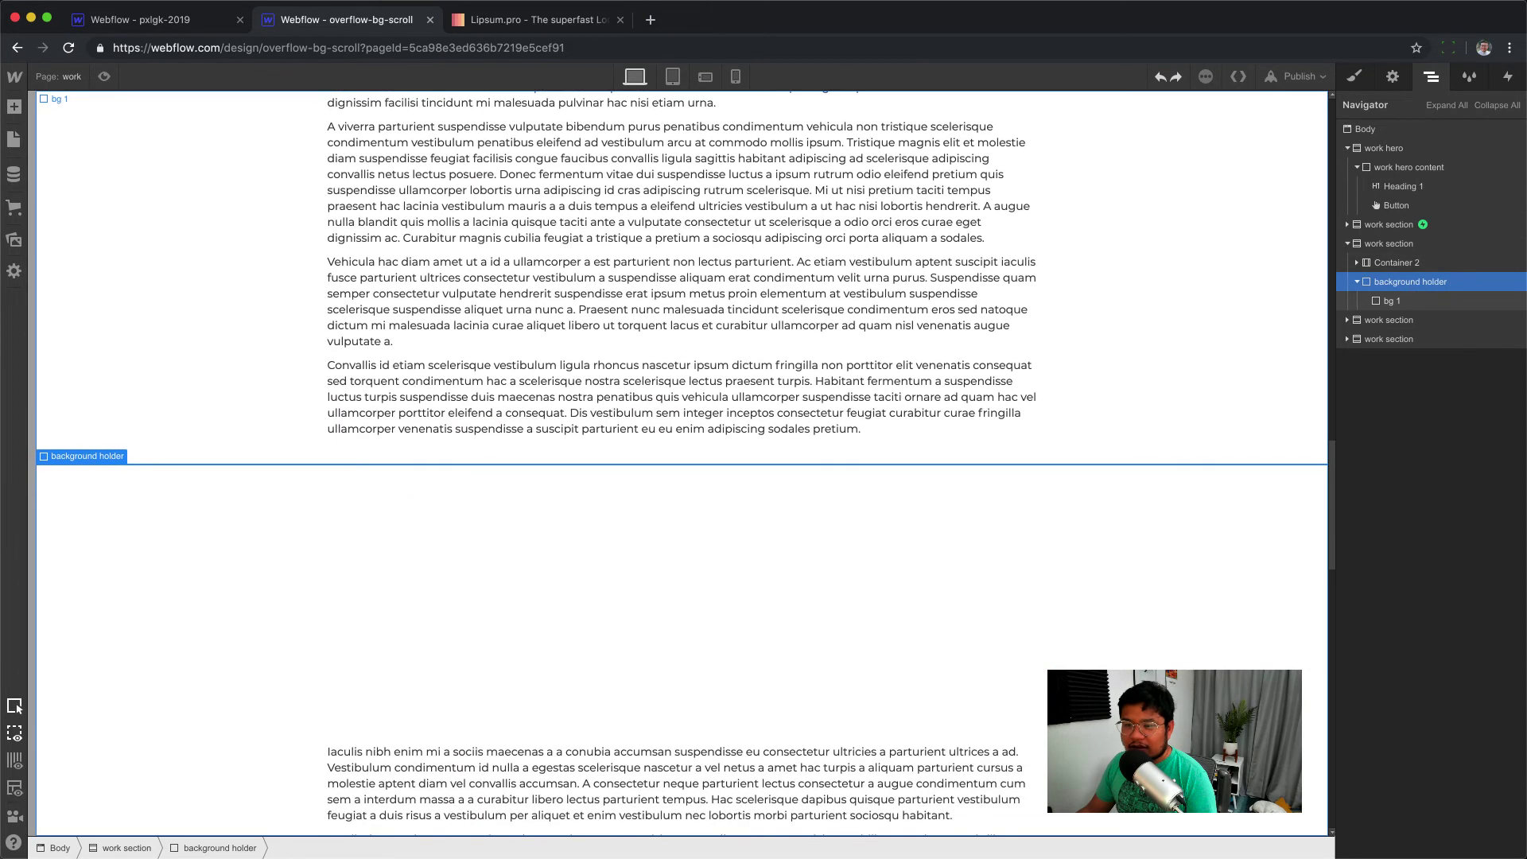
pyautogui.click(1357, 78)
pyautogui.scroll(-5, 1417, 545)
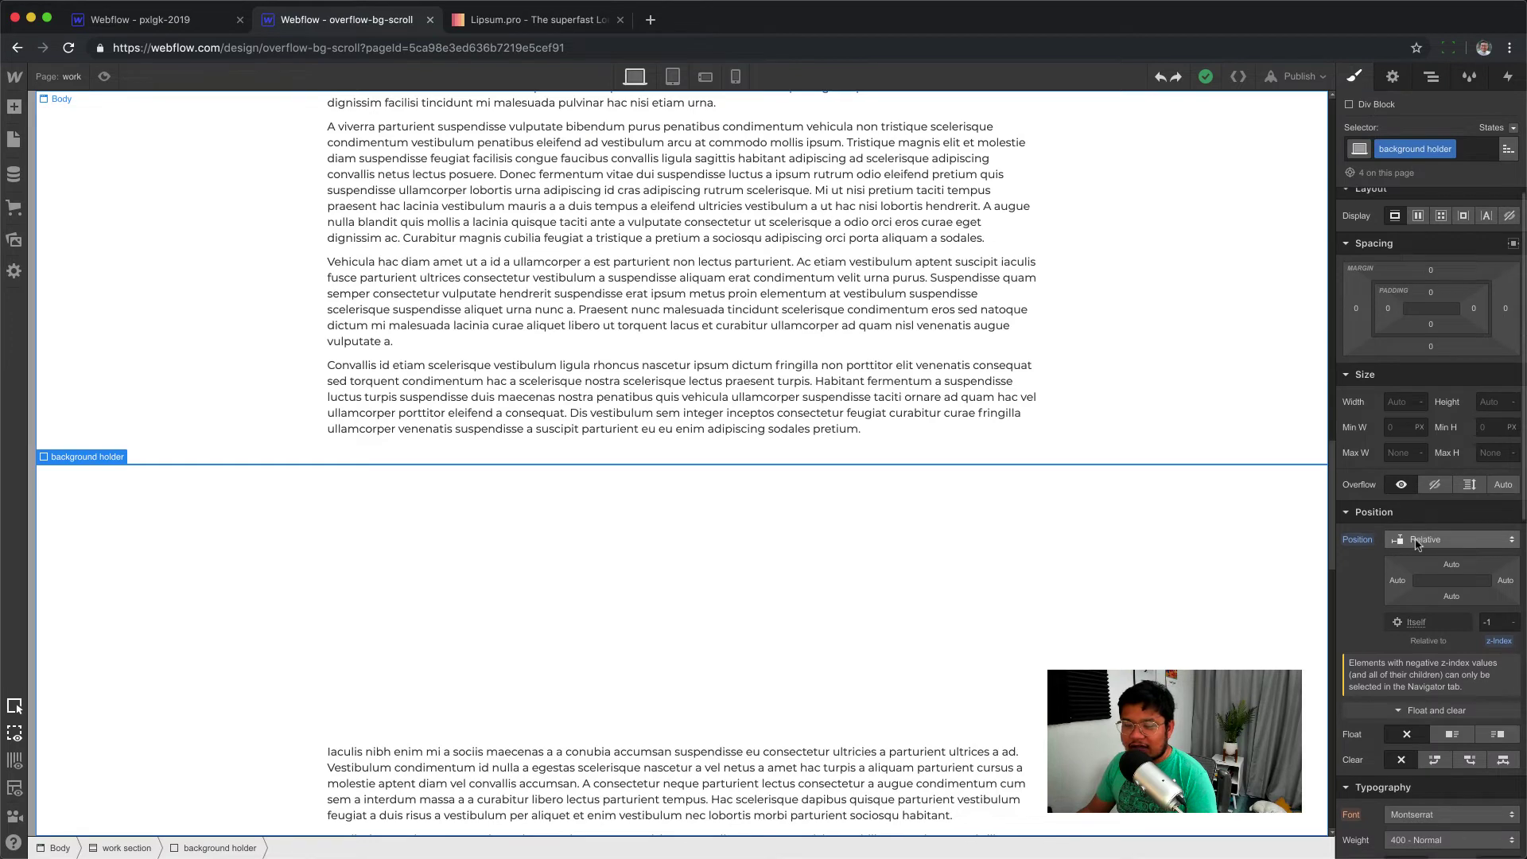
pyautogui.scroll(-5, 1418, 544)
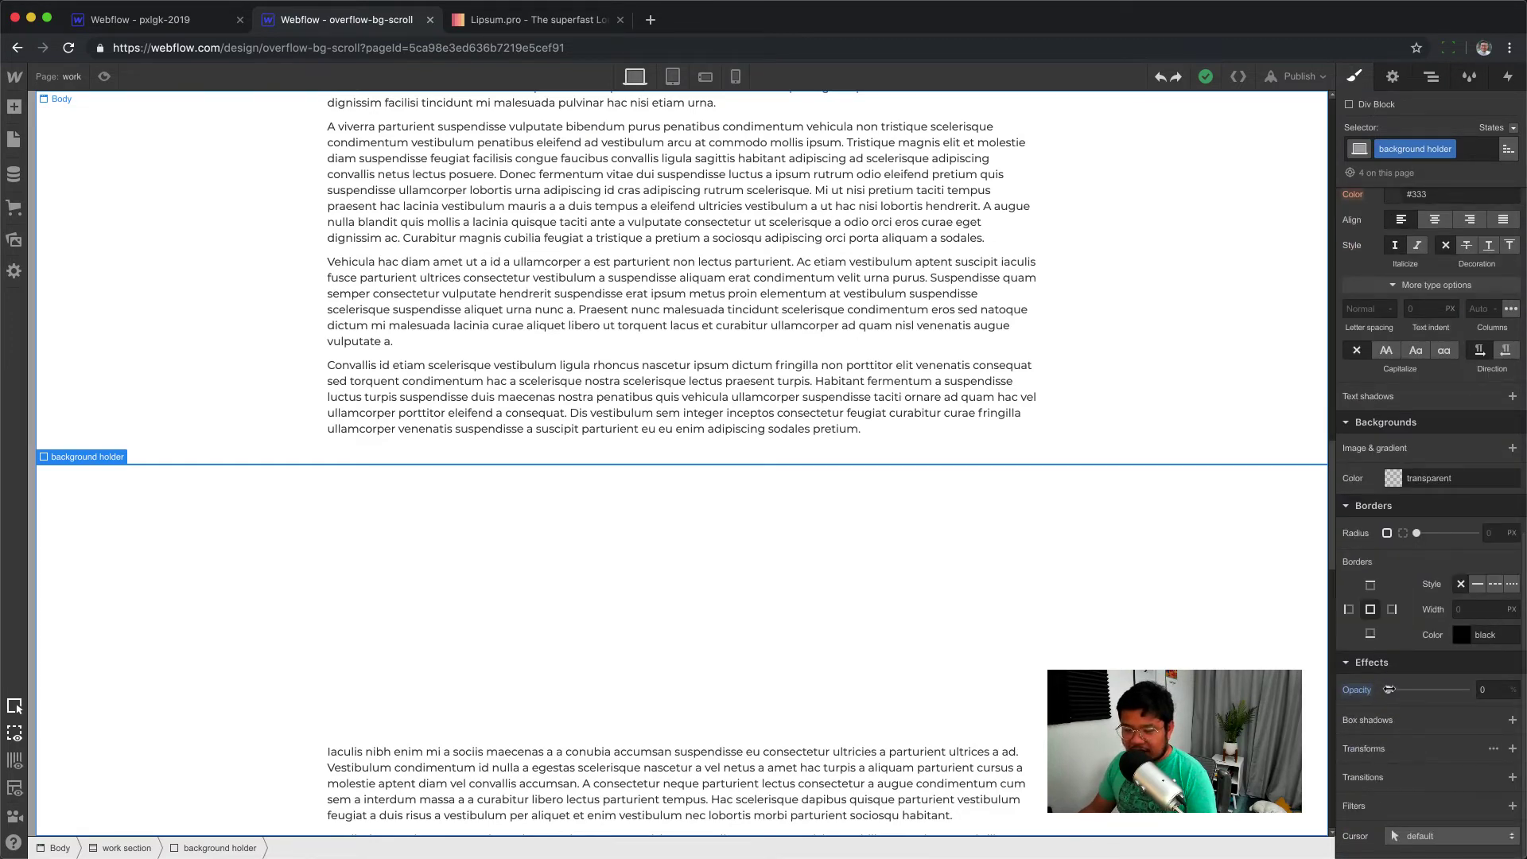
pyautogui.moveTo(1389, 689); pyautogui.dragTo(1484, 697)
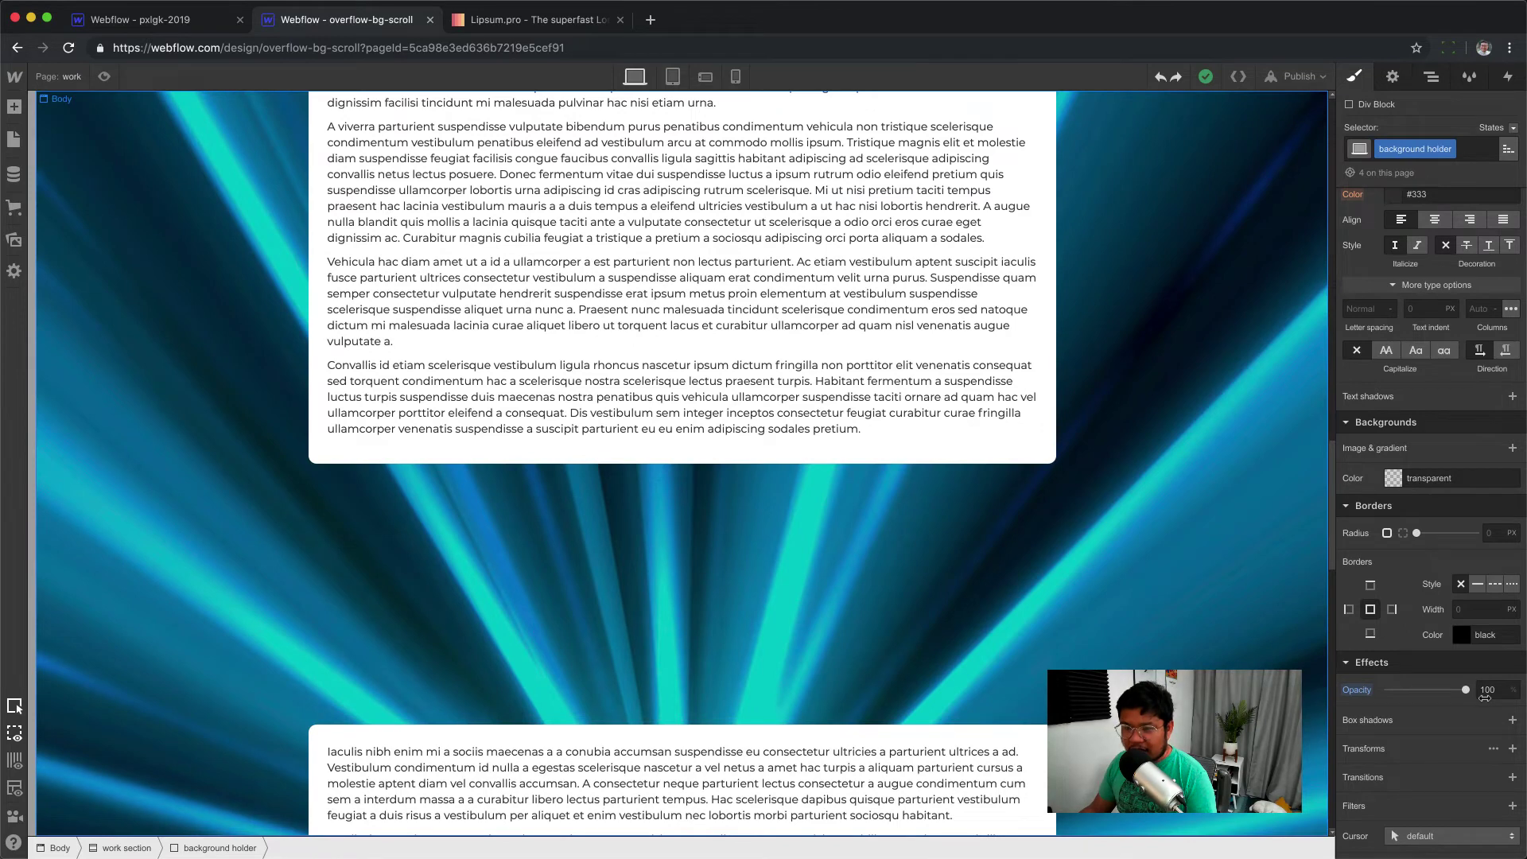
# Select bg 1 inside the second section's background holder
pyautogui.click(1430, 76)
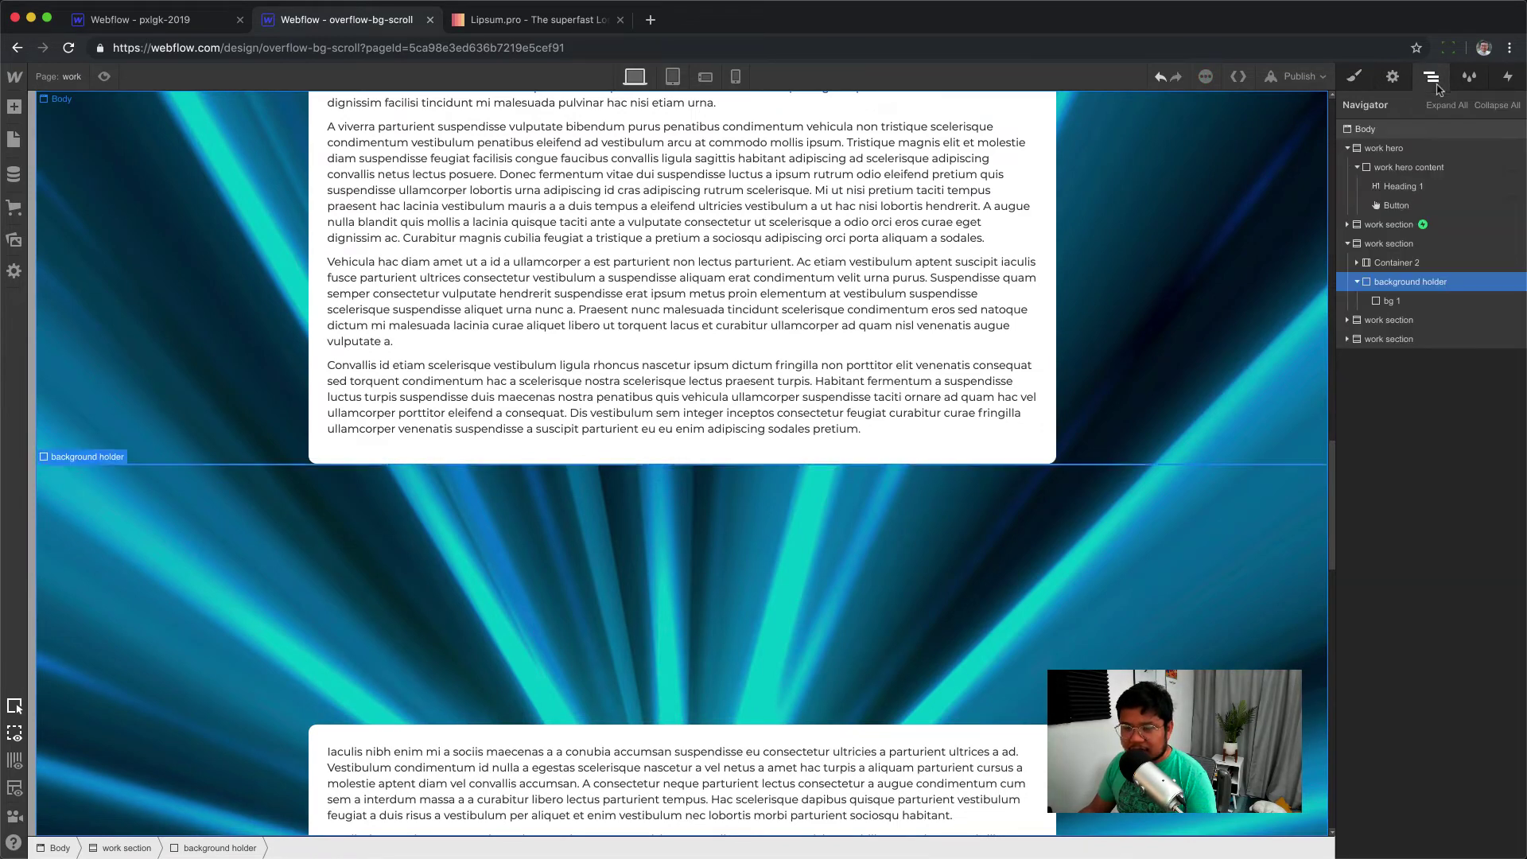
pyautogui.scroll(-1, 1230, 598)
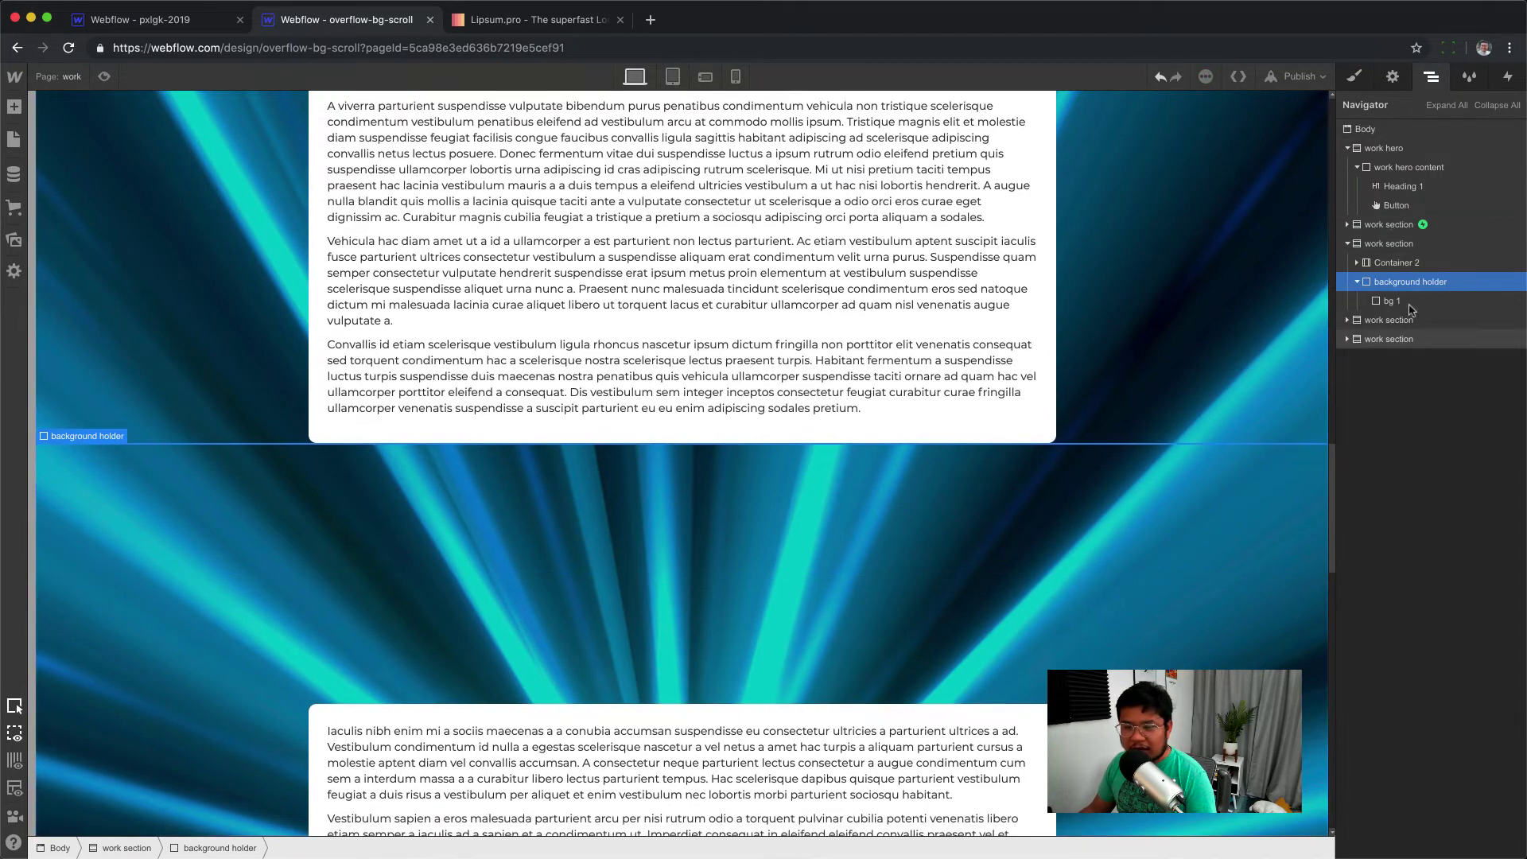
pyautogui.click(1406, 302)
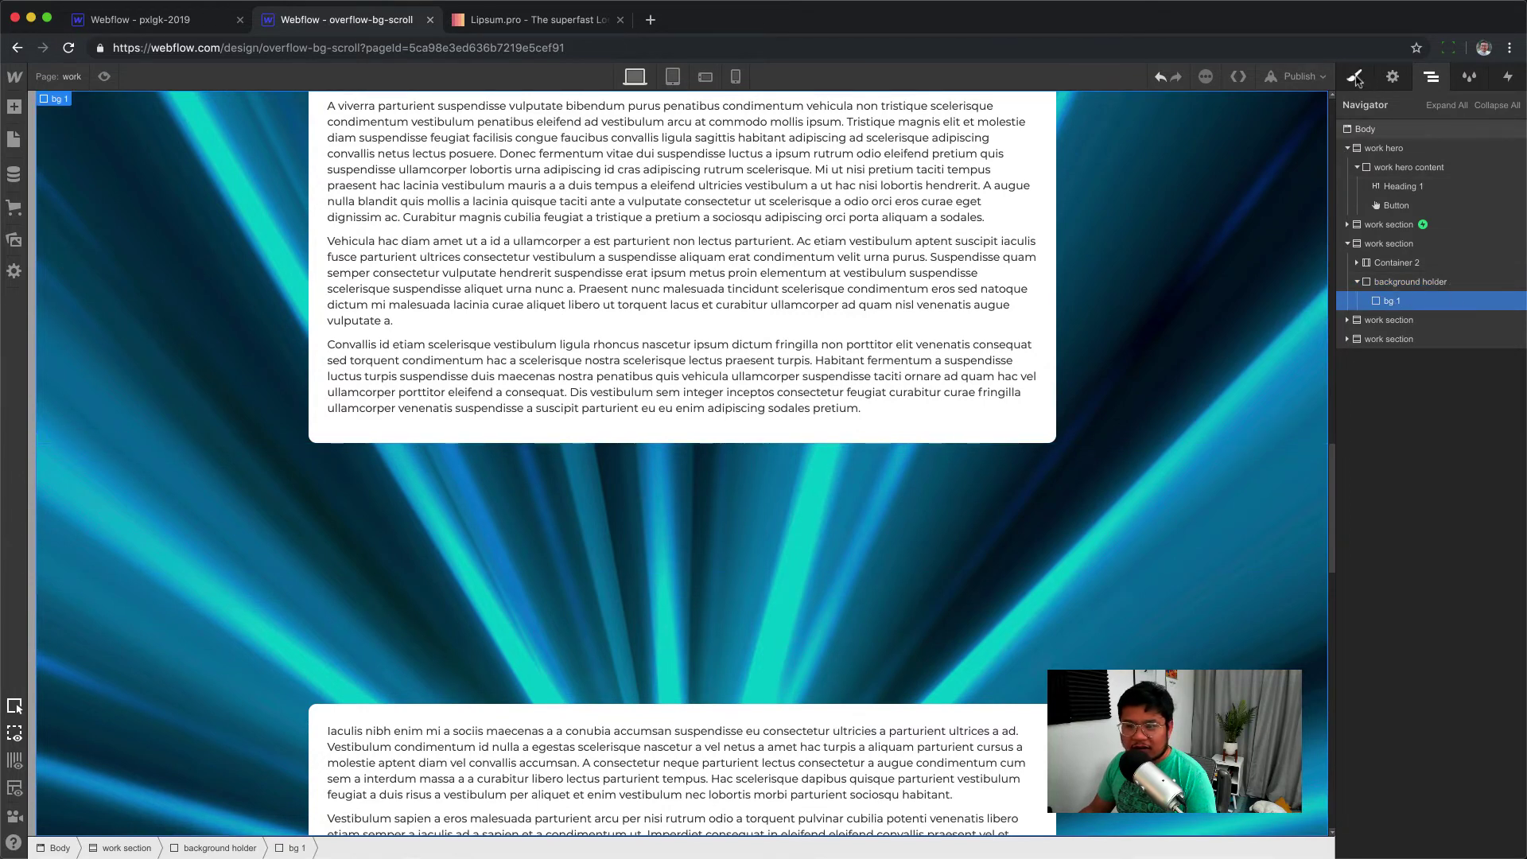
# Duplicate the bg 1 class as a new class named bg 2
pyautogui.press('s')
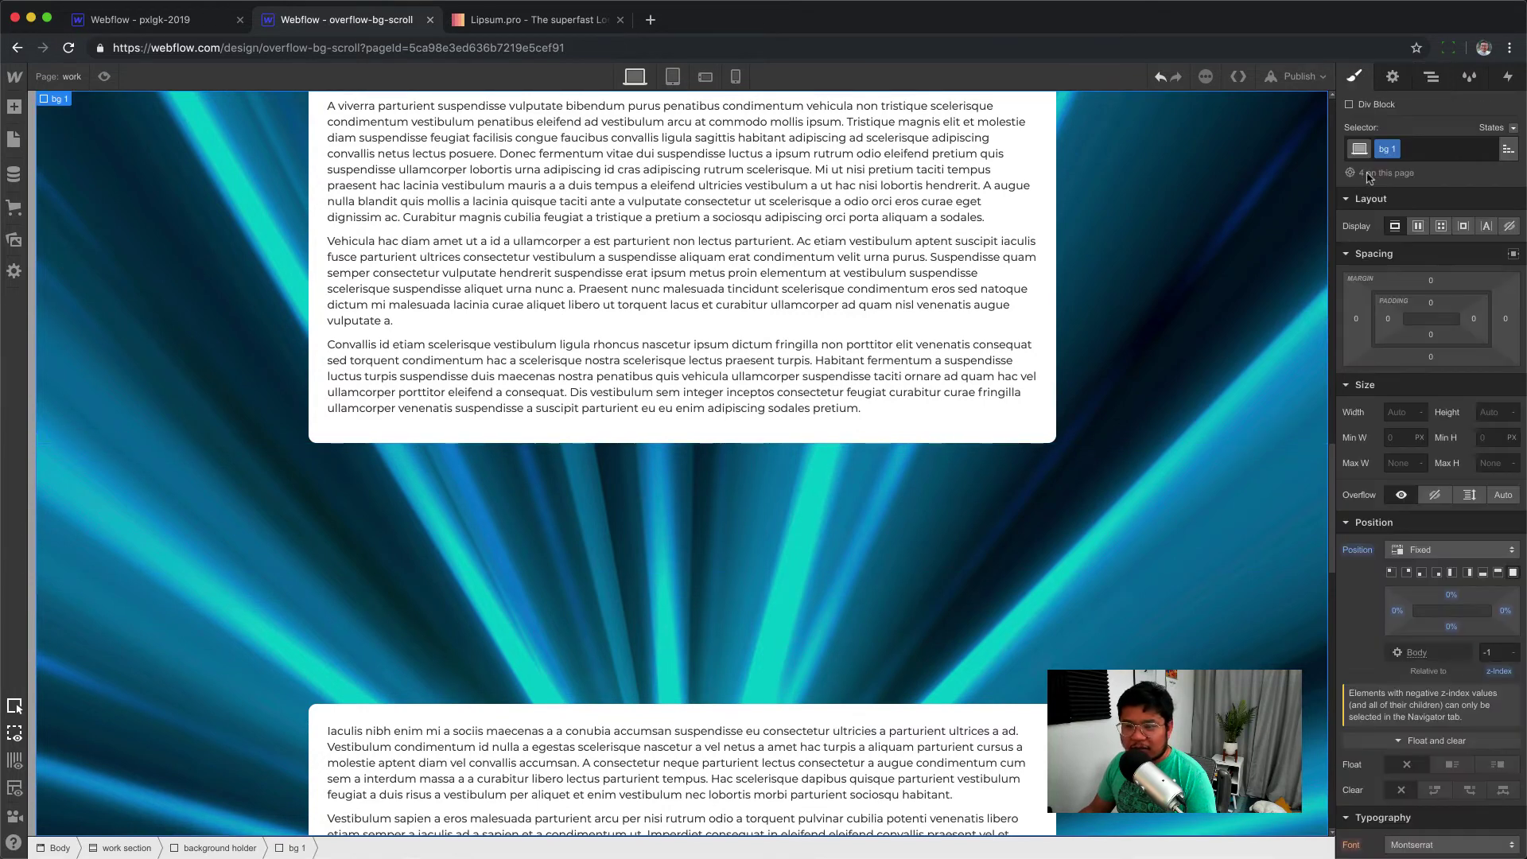
pyautogui.click(1431, 75)
pyautogui.click(1354, 76)
pyautogui.click(1395, 149)
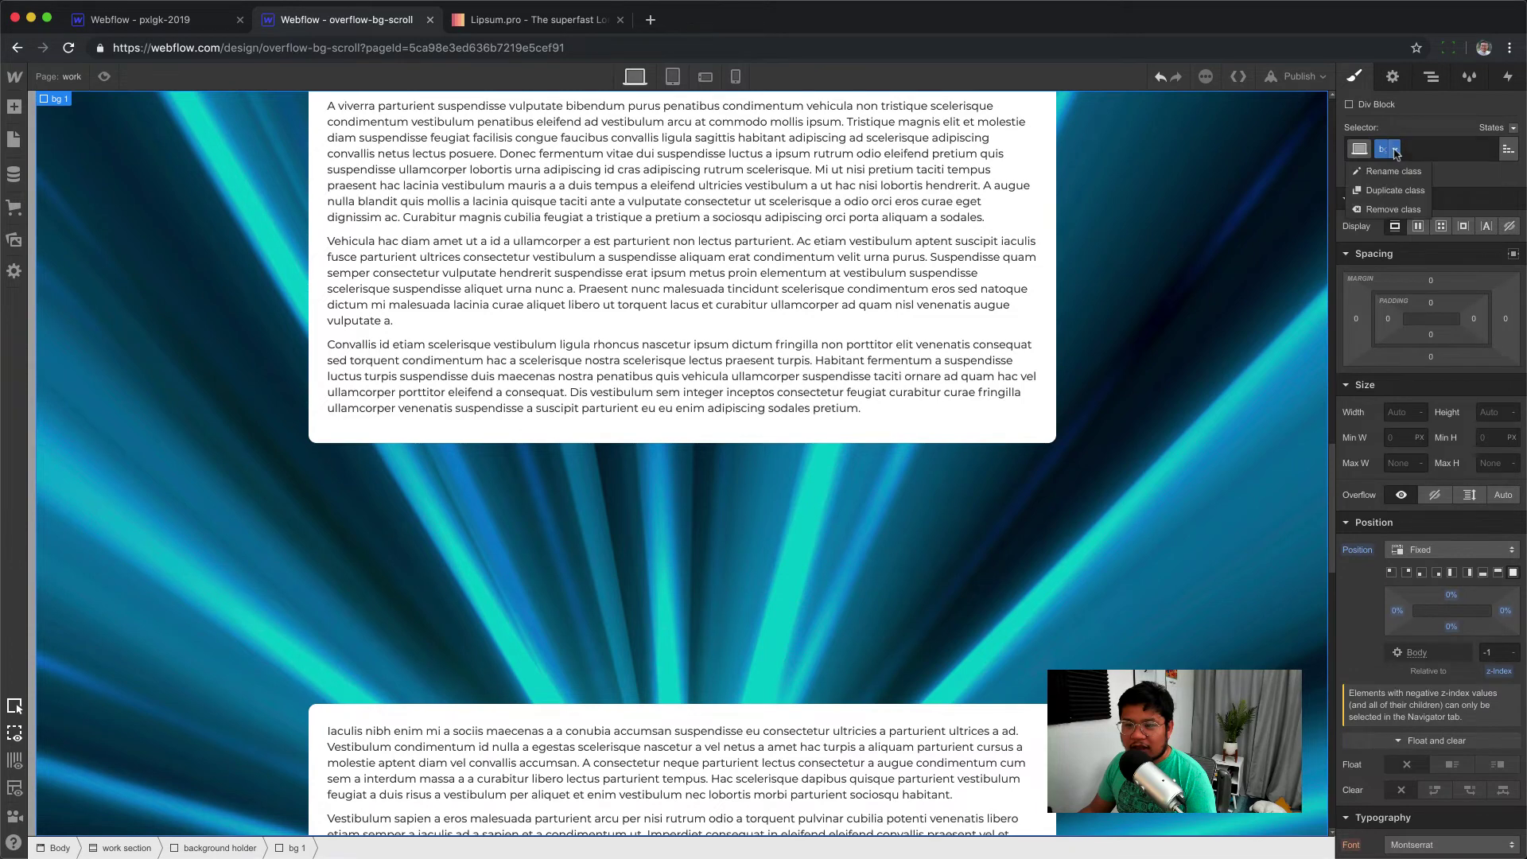
pyautogui.click(1395, 190)
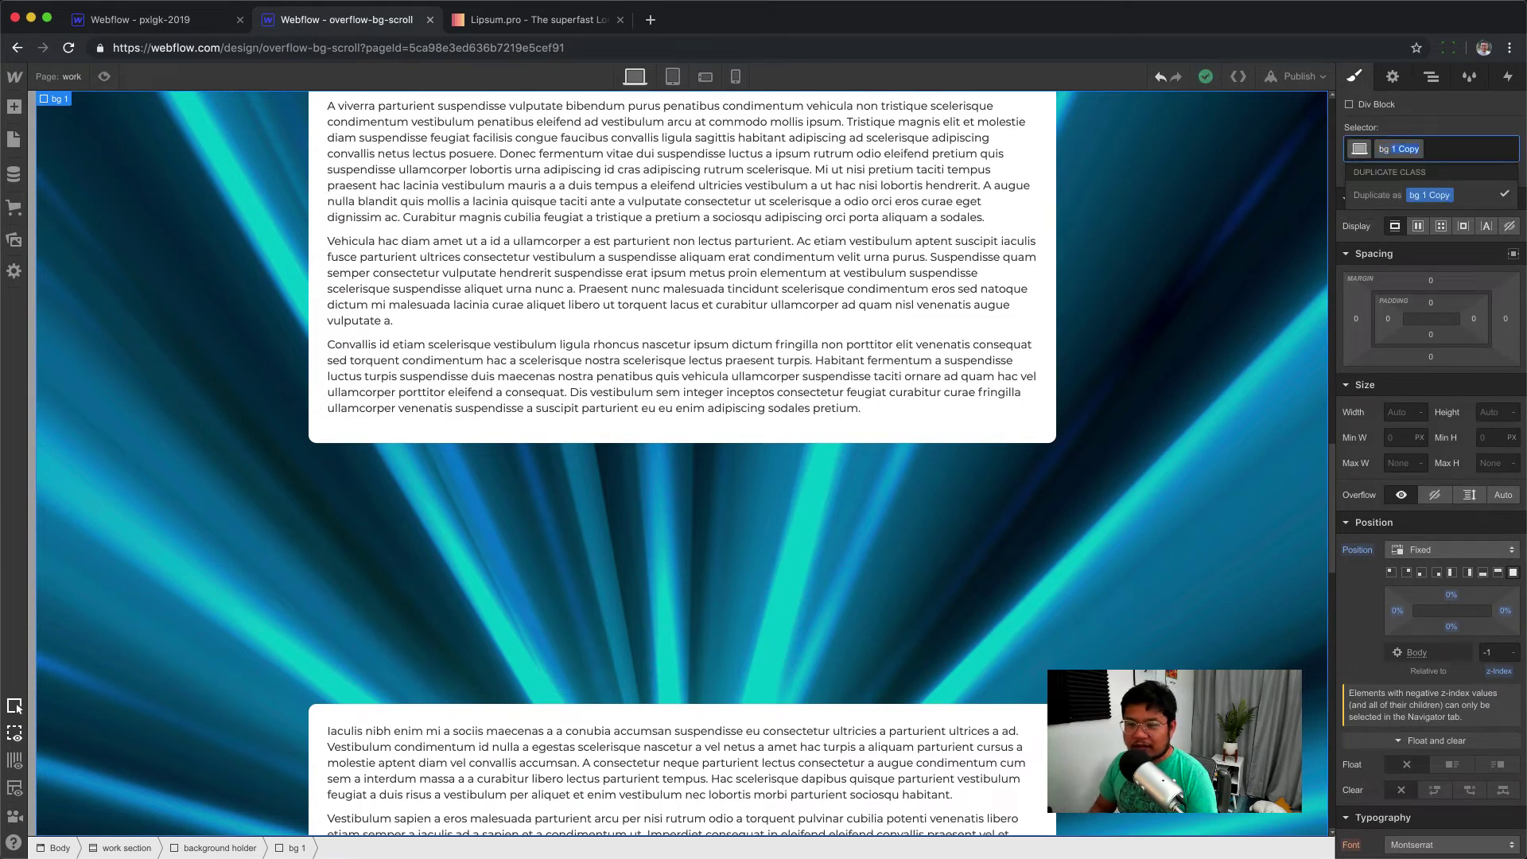
pyautogui.write('2')
pyautogui.press('Return')
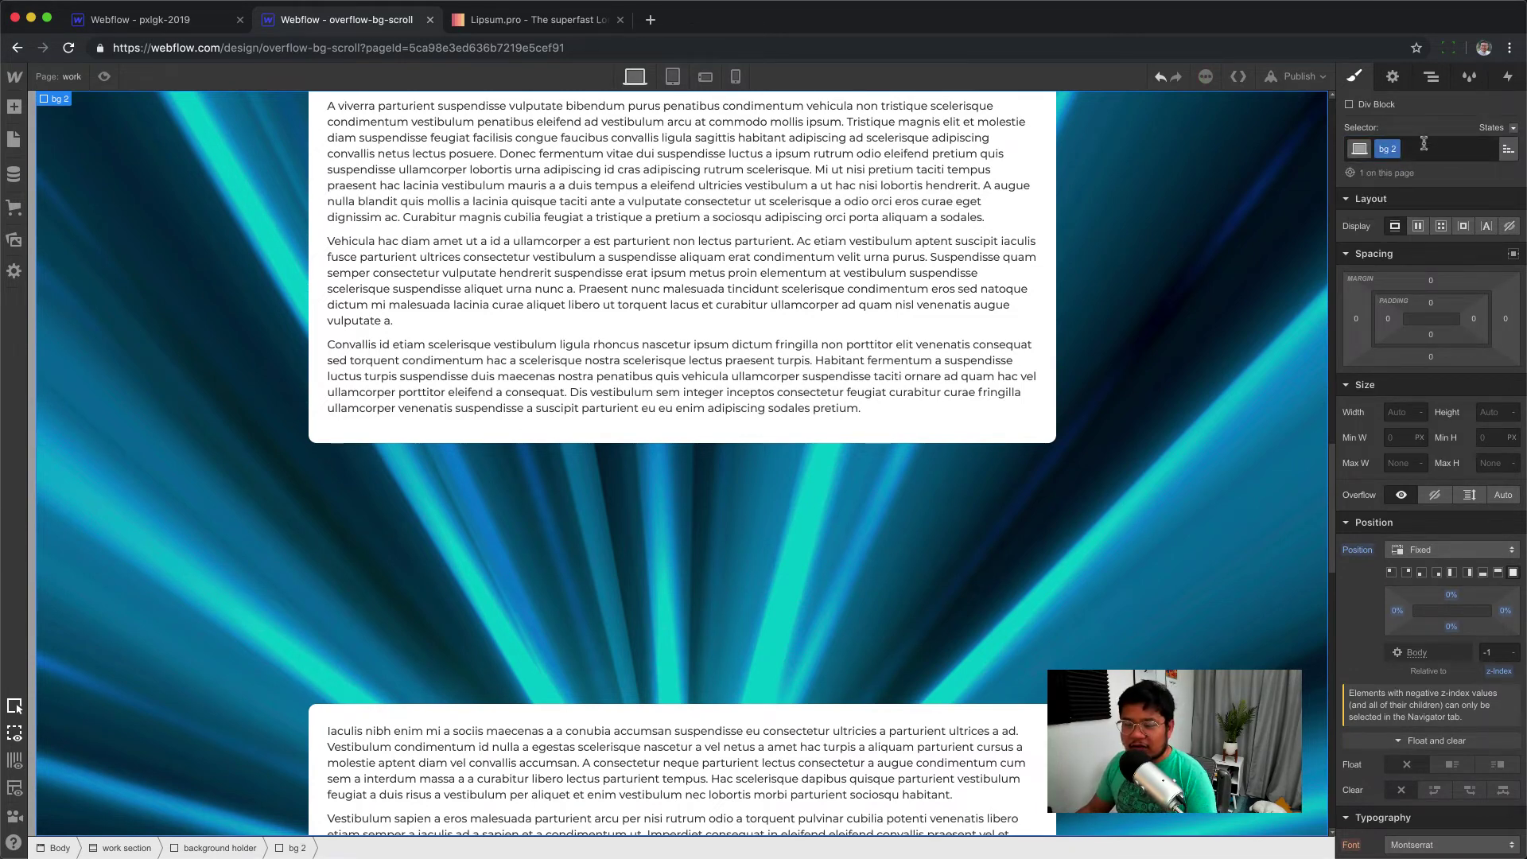
# Replace bg 2's background image with a solid #e226ff magenta colour
pyautogui.scroll(-10, 1422, 654)
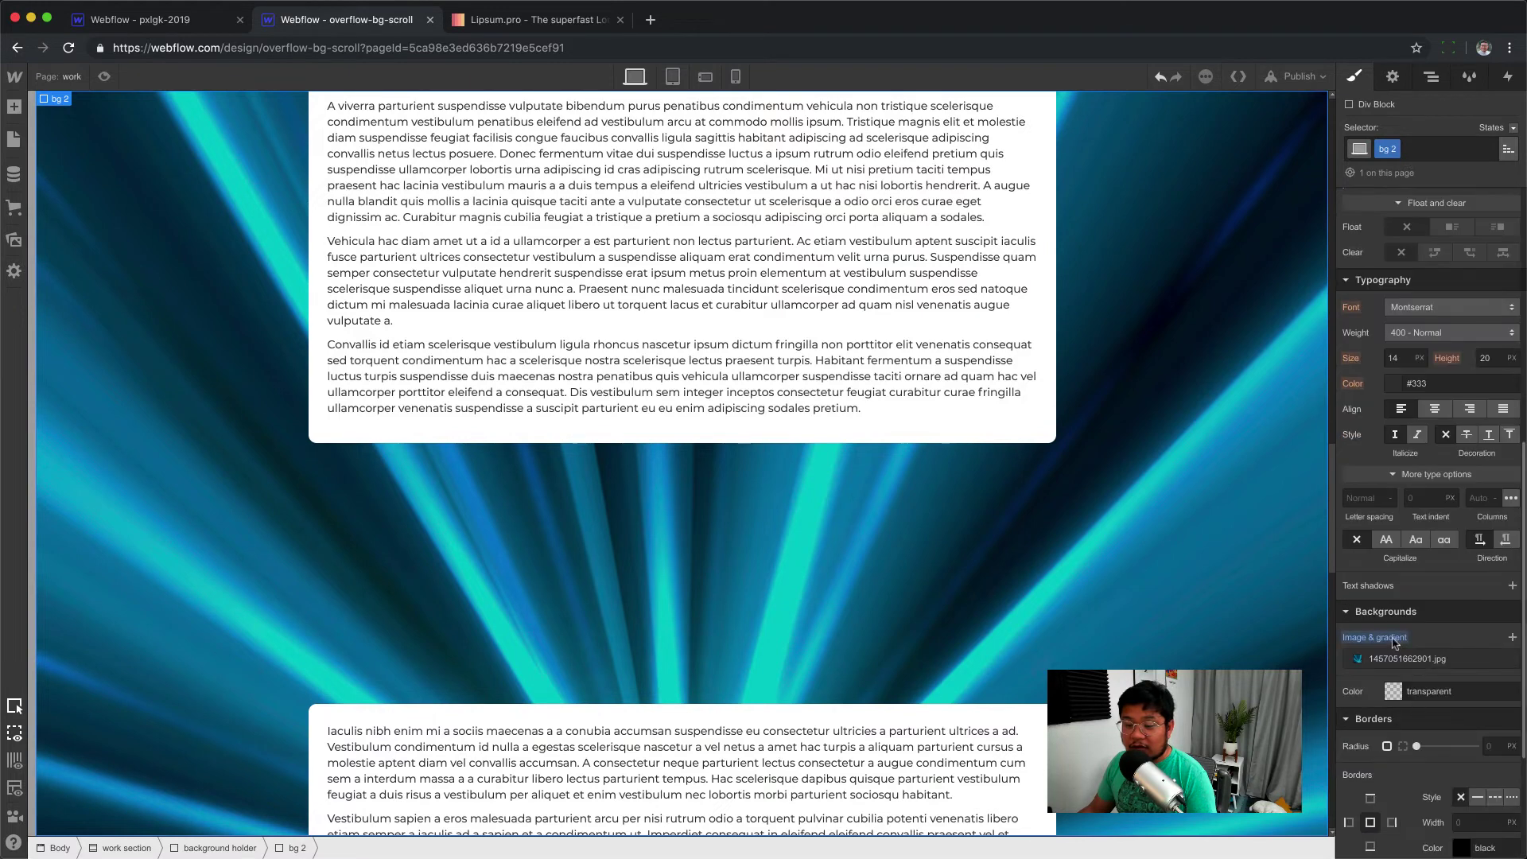
pyautogui.click(1504, 658)
pyautogui.click(1392, 670)
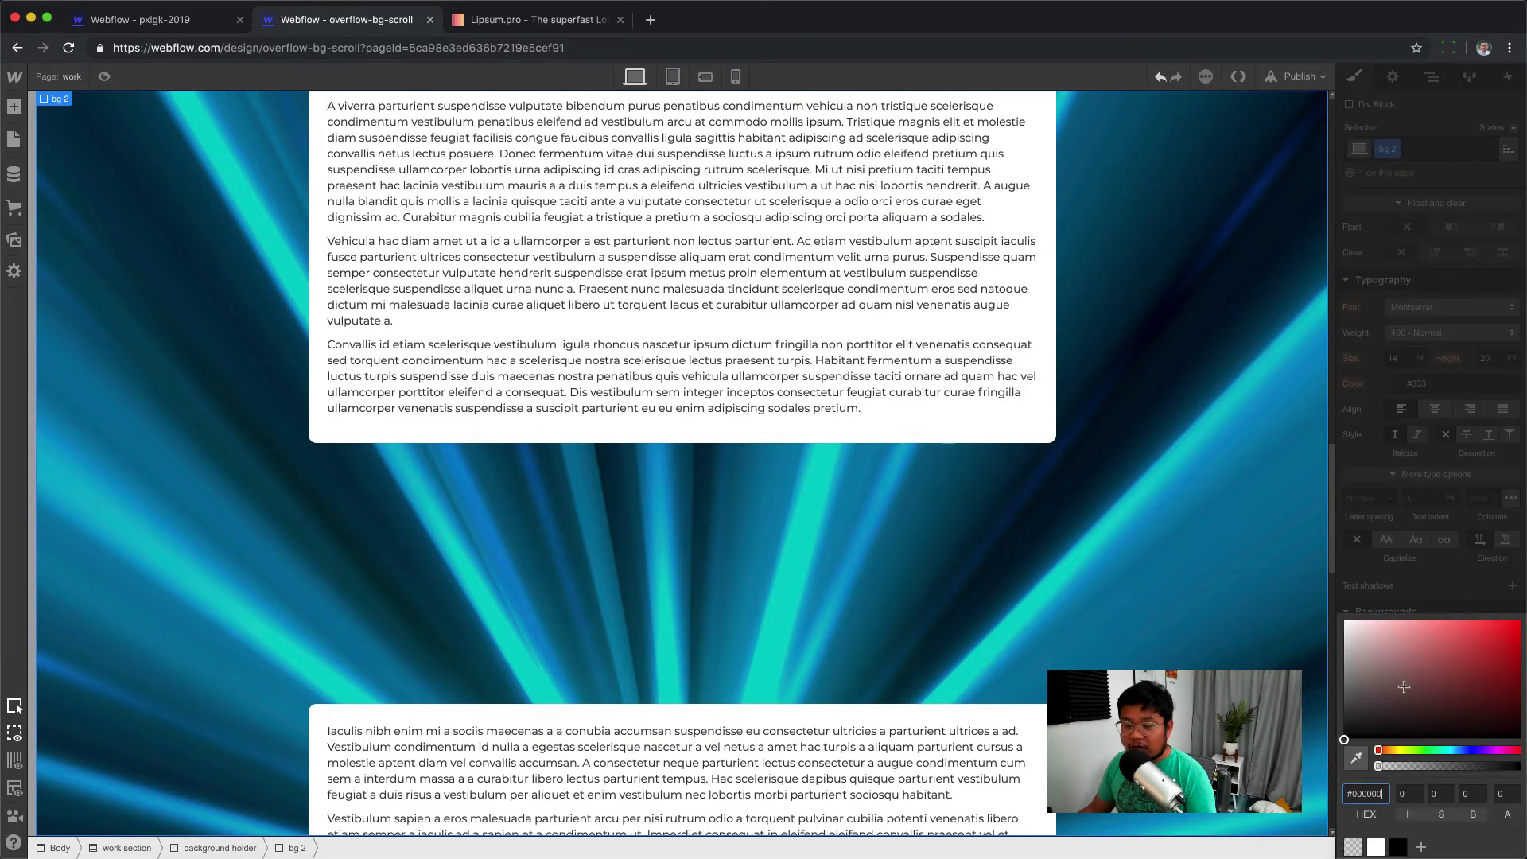
pyautogui.click(1489, 750)
pyautogui.click(1495, 620)
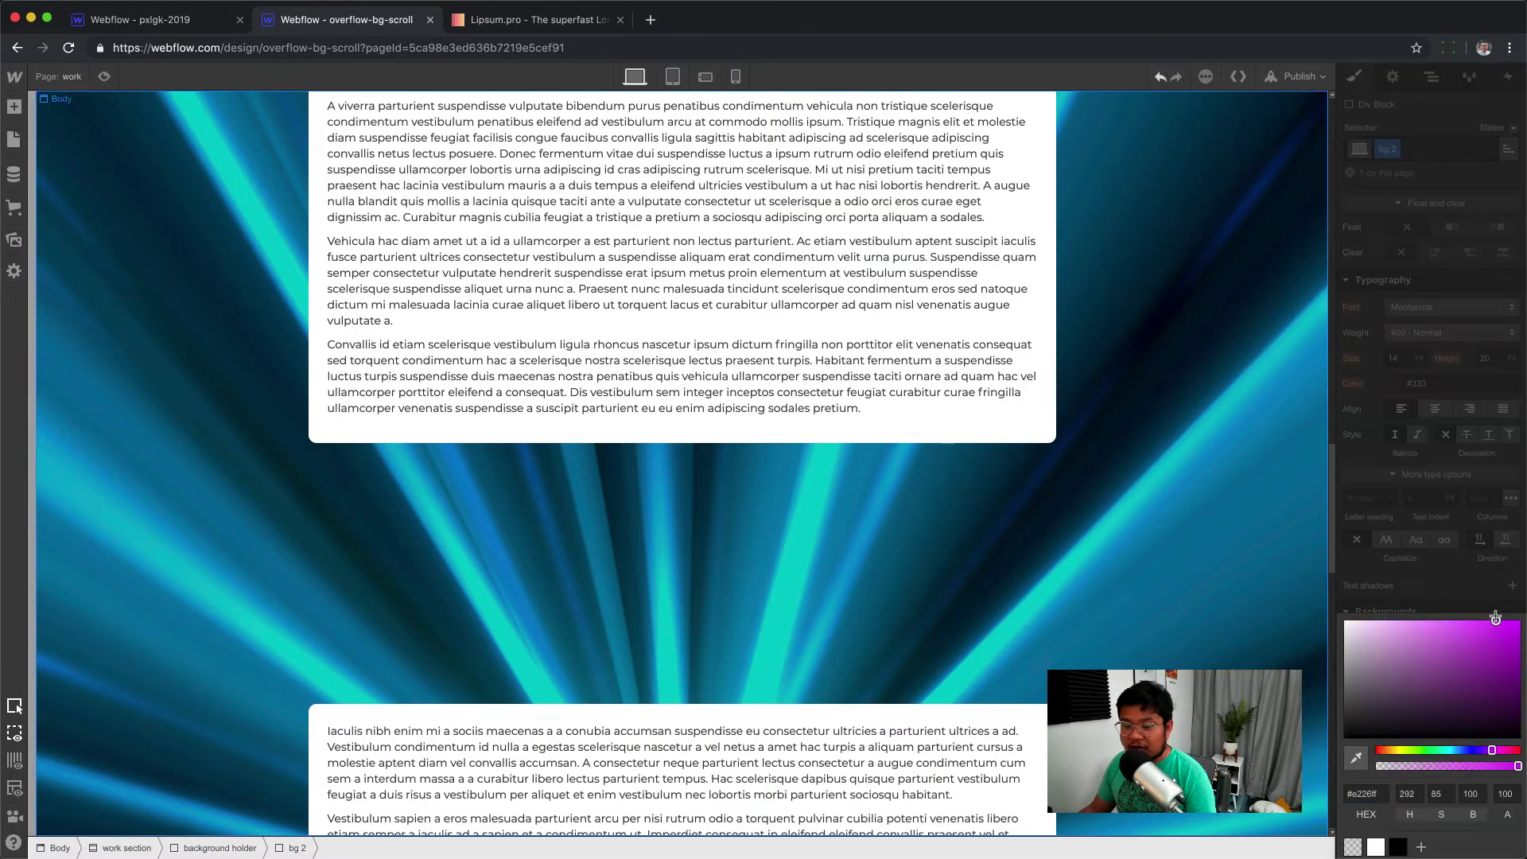
pyautogui.click(1468, 475)
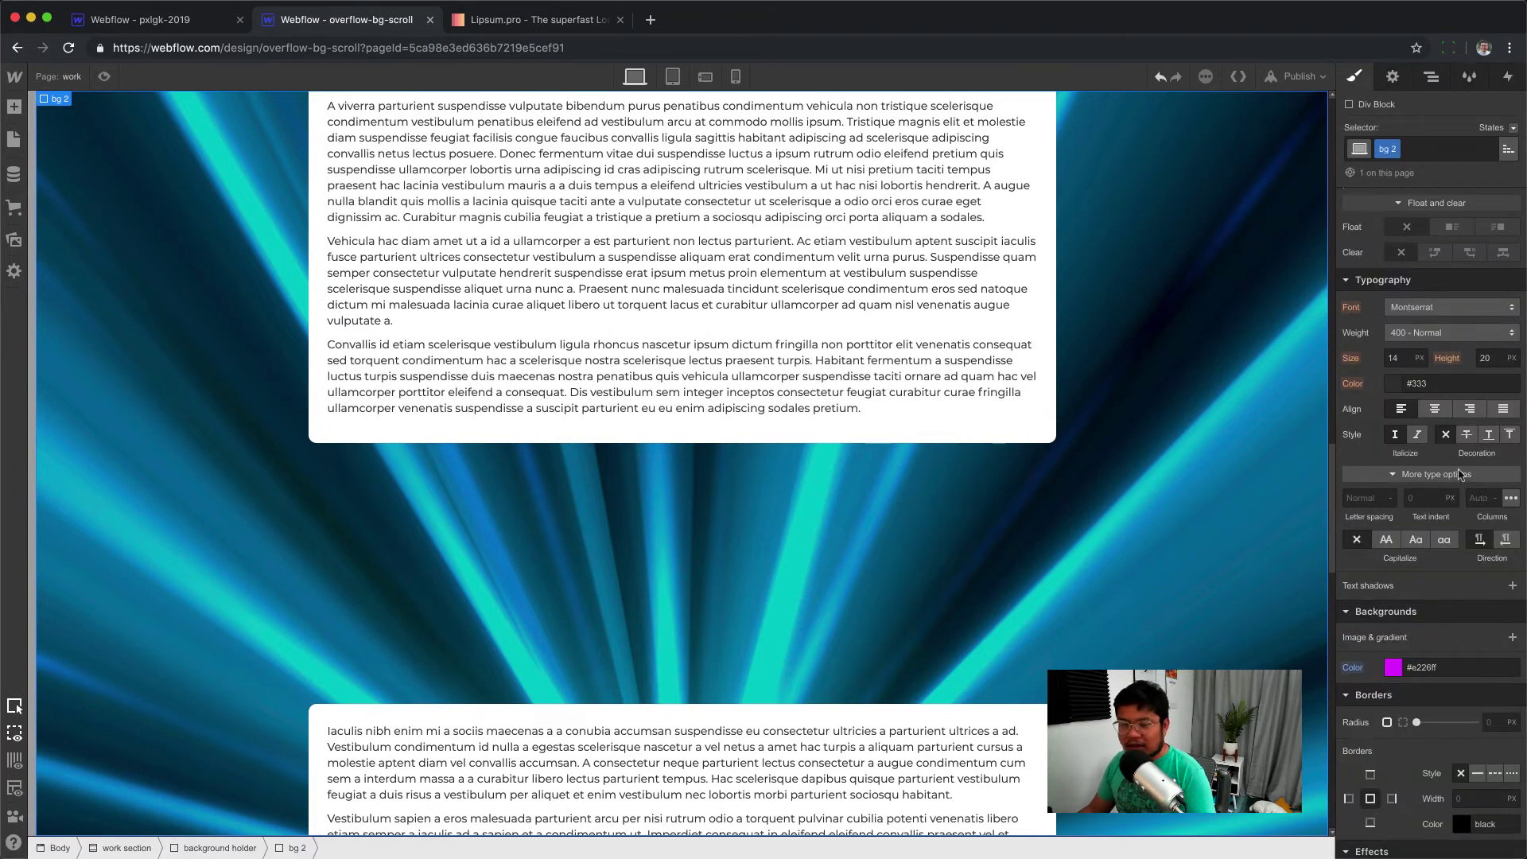
pyautogui.scroll(2, 1238, 372)
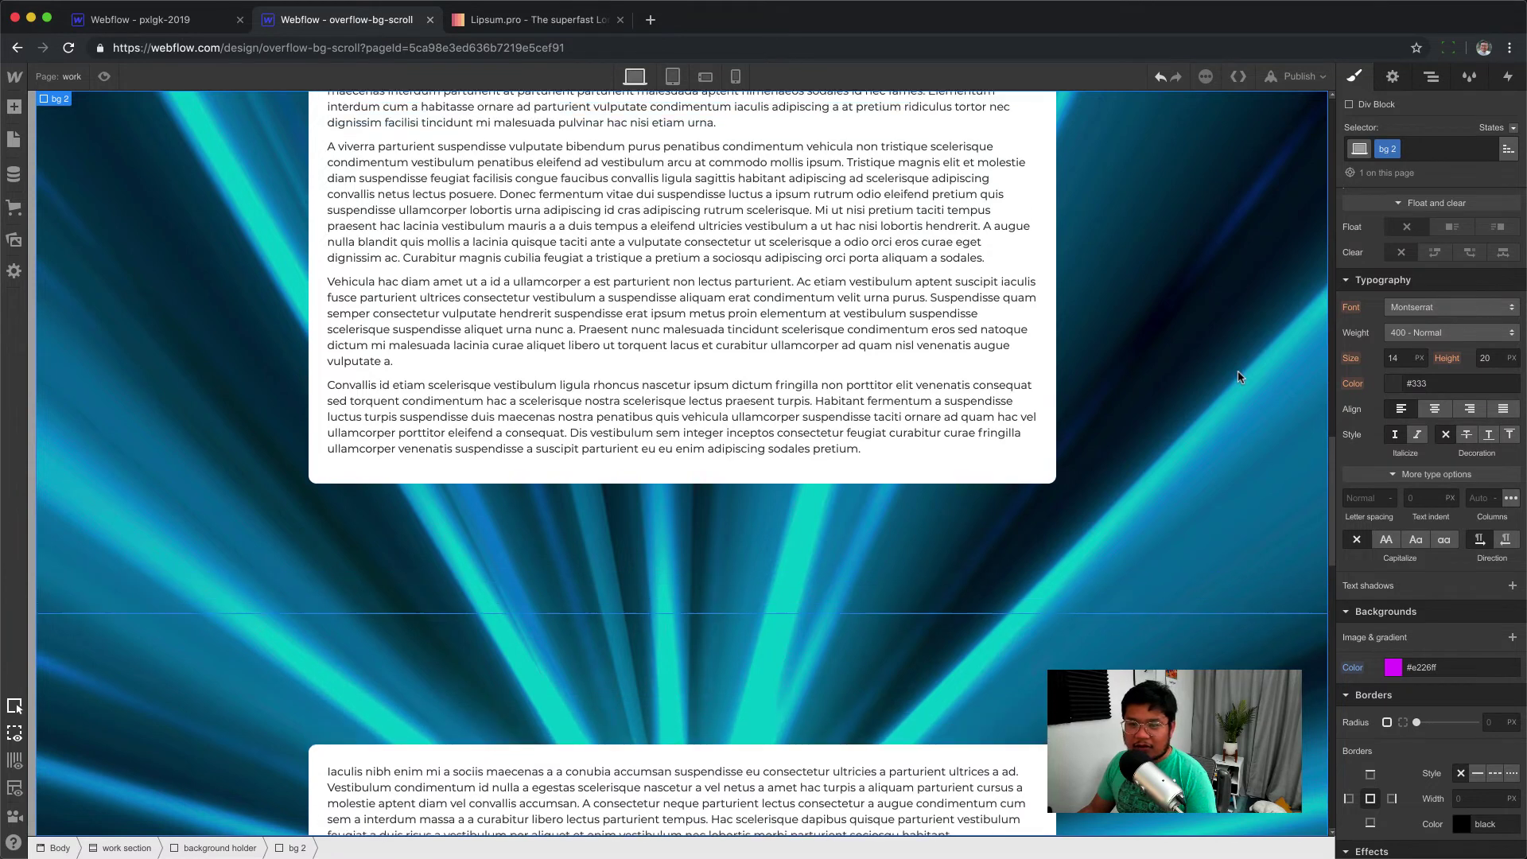
pyautogui.scroll(1, 1238, 370)
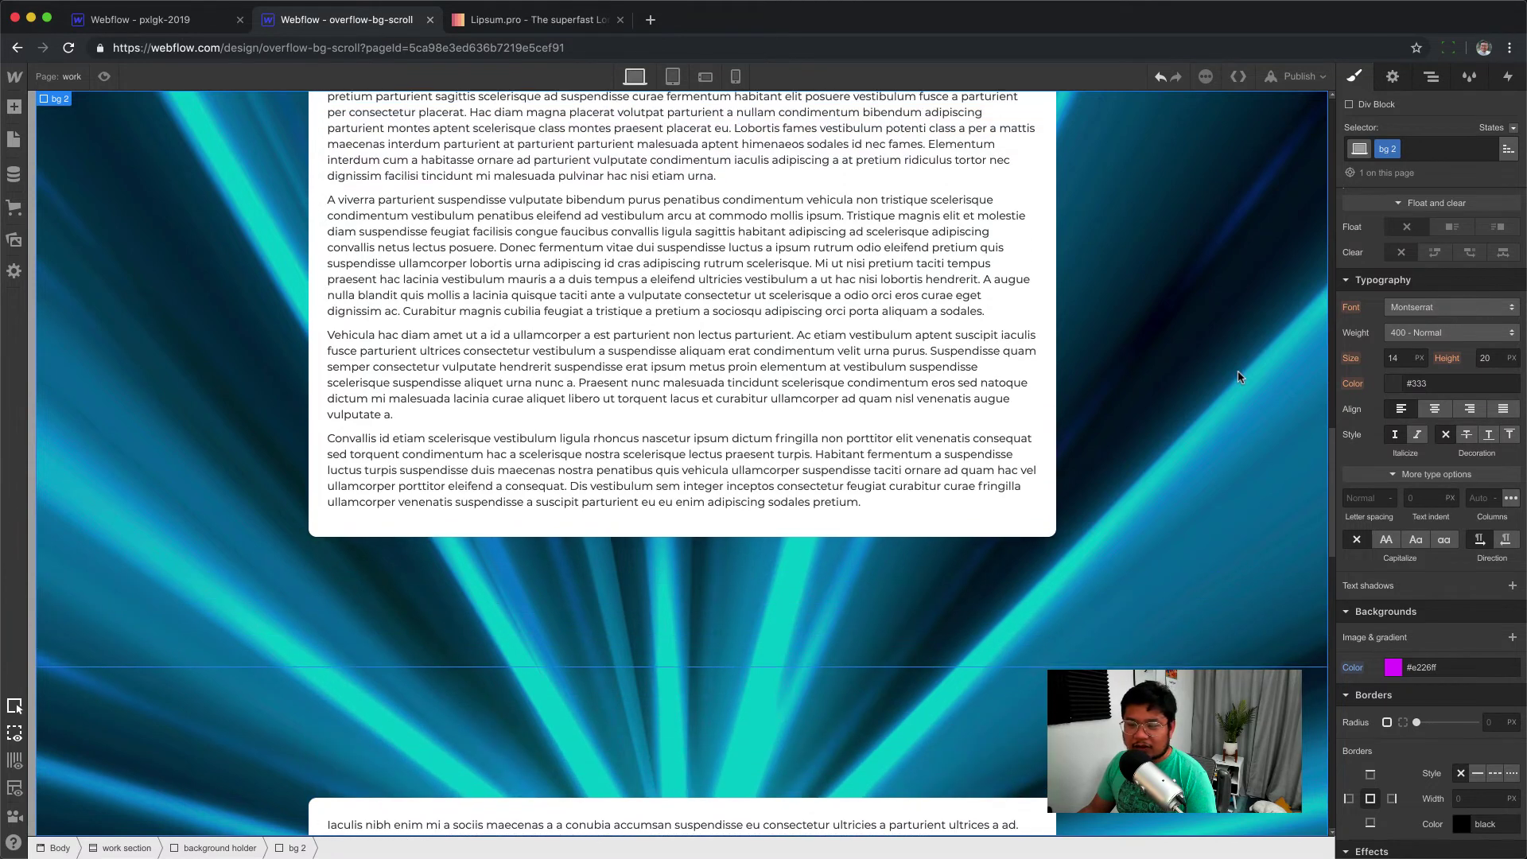
pyautogui.click(1431, 76)
# Duplicate the third section's bg 1 class as a new class named bg 3
pyautogui.click(1347, 245)
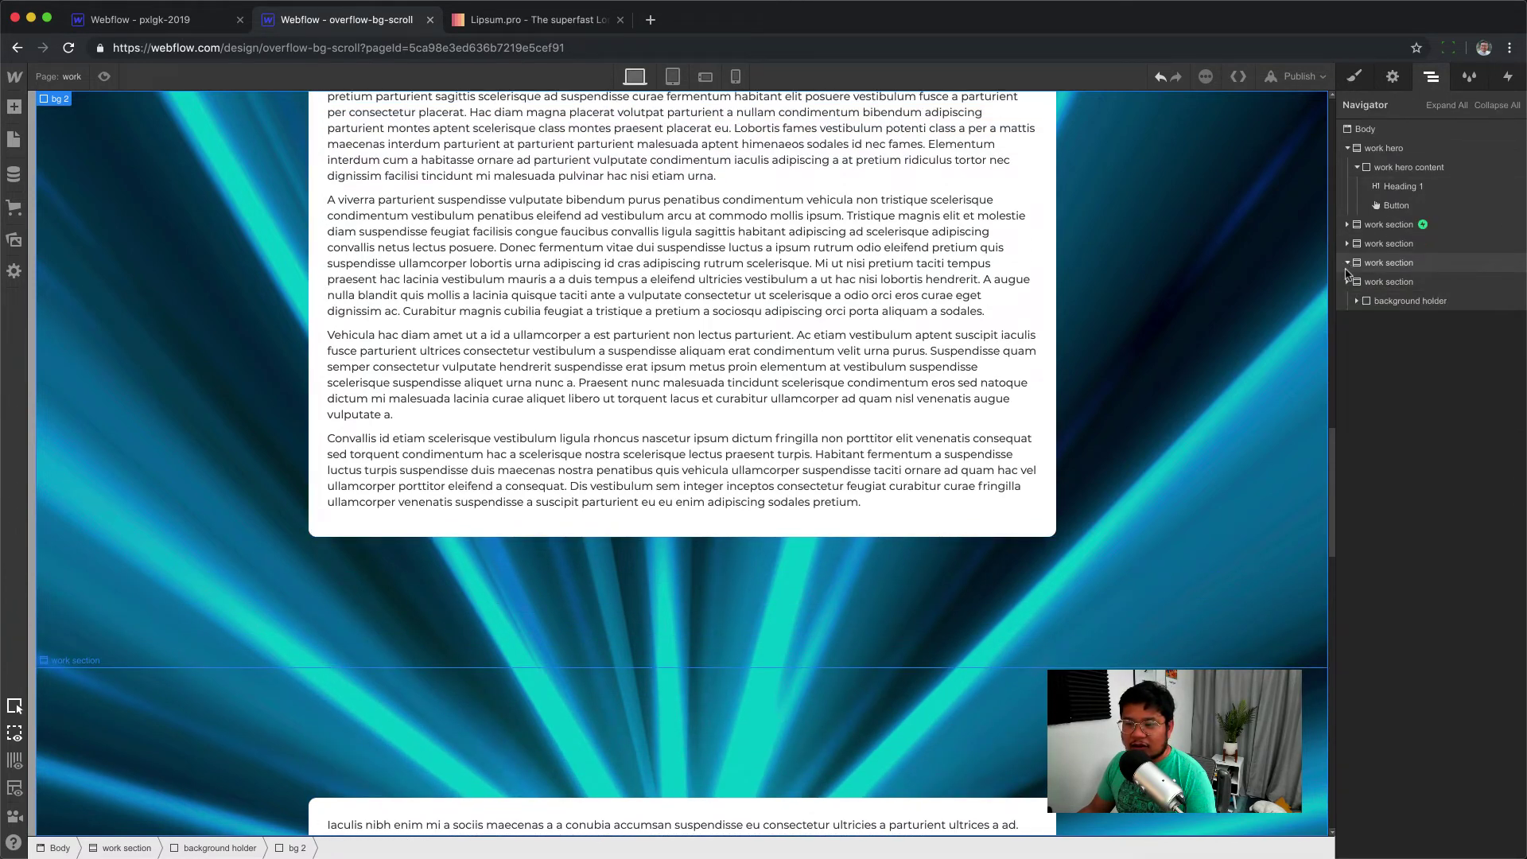
pyautogui.click(1356, 300)
pyautogui.click(1420, 326)
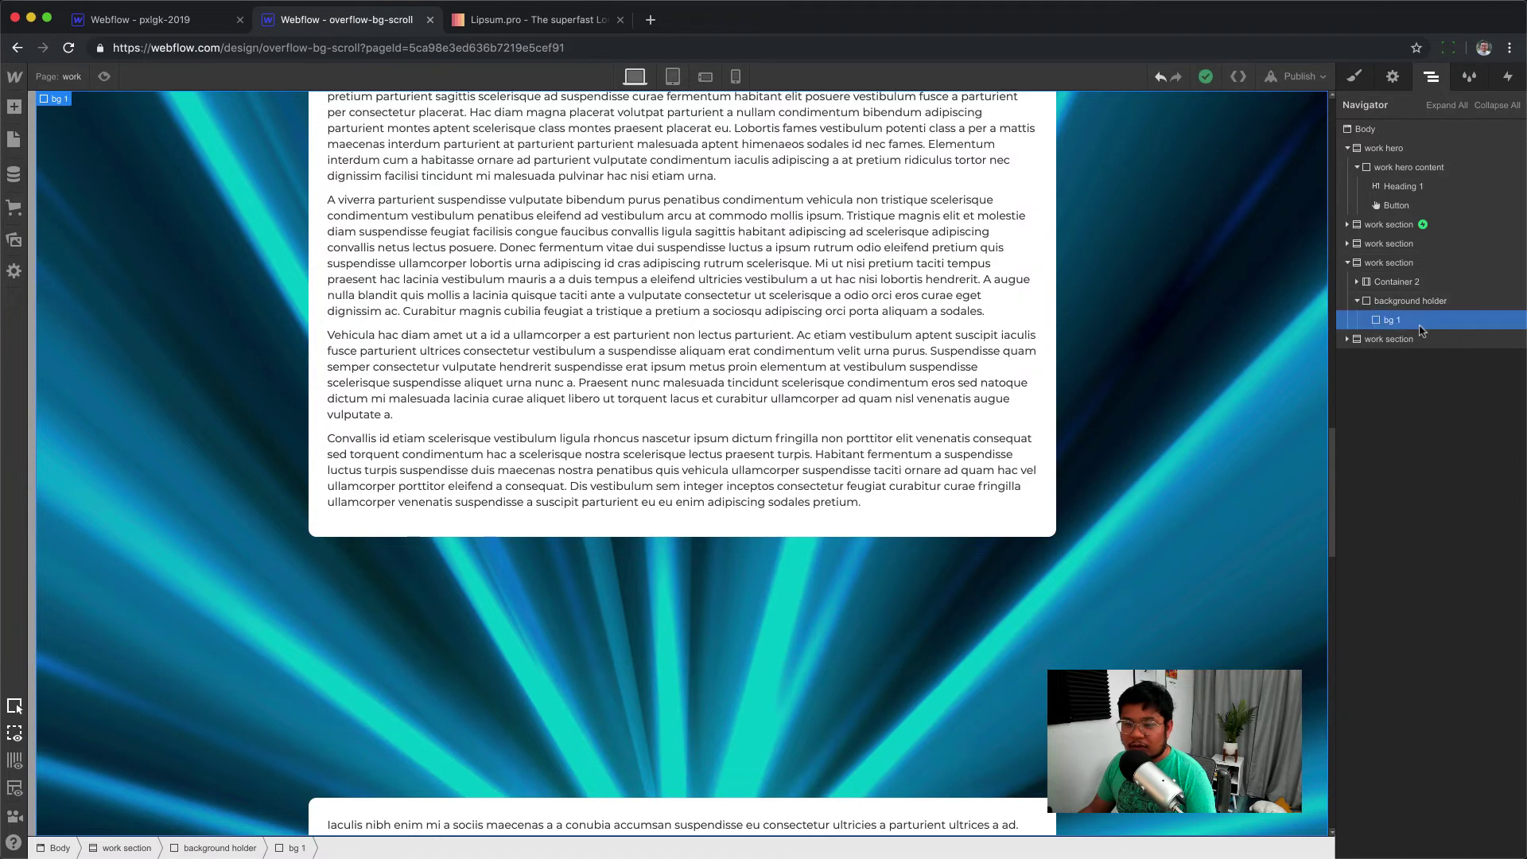
pyautogui.click(1355, 77)
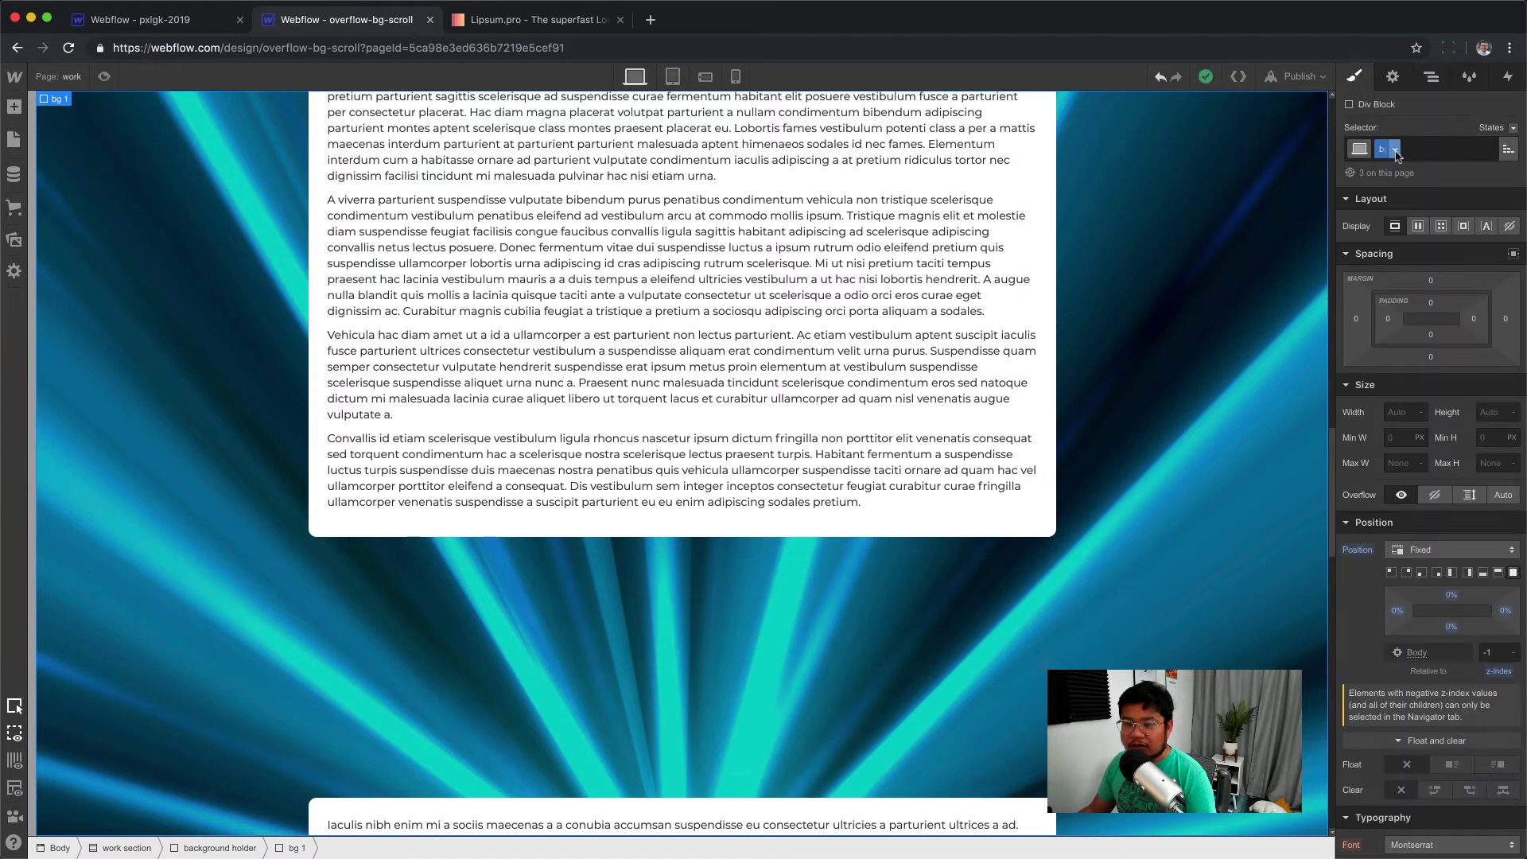
pyautogui.click(1396, 151)
pyautogui.click(1384, 191)
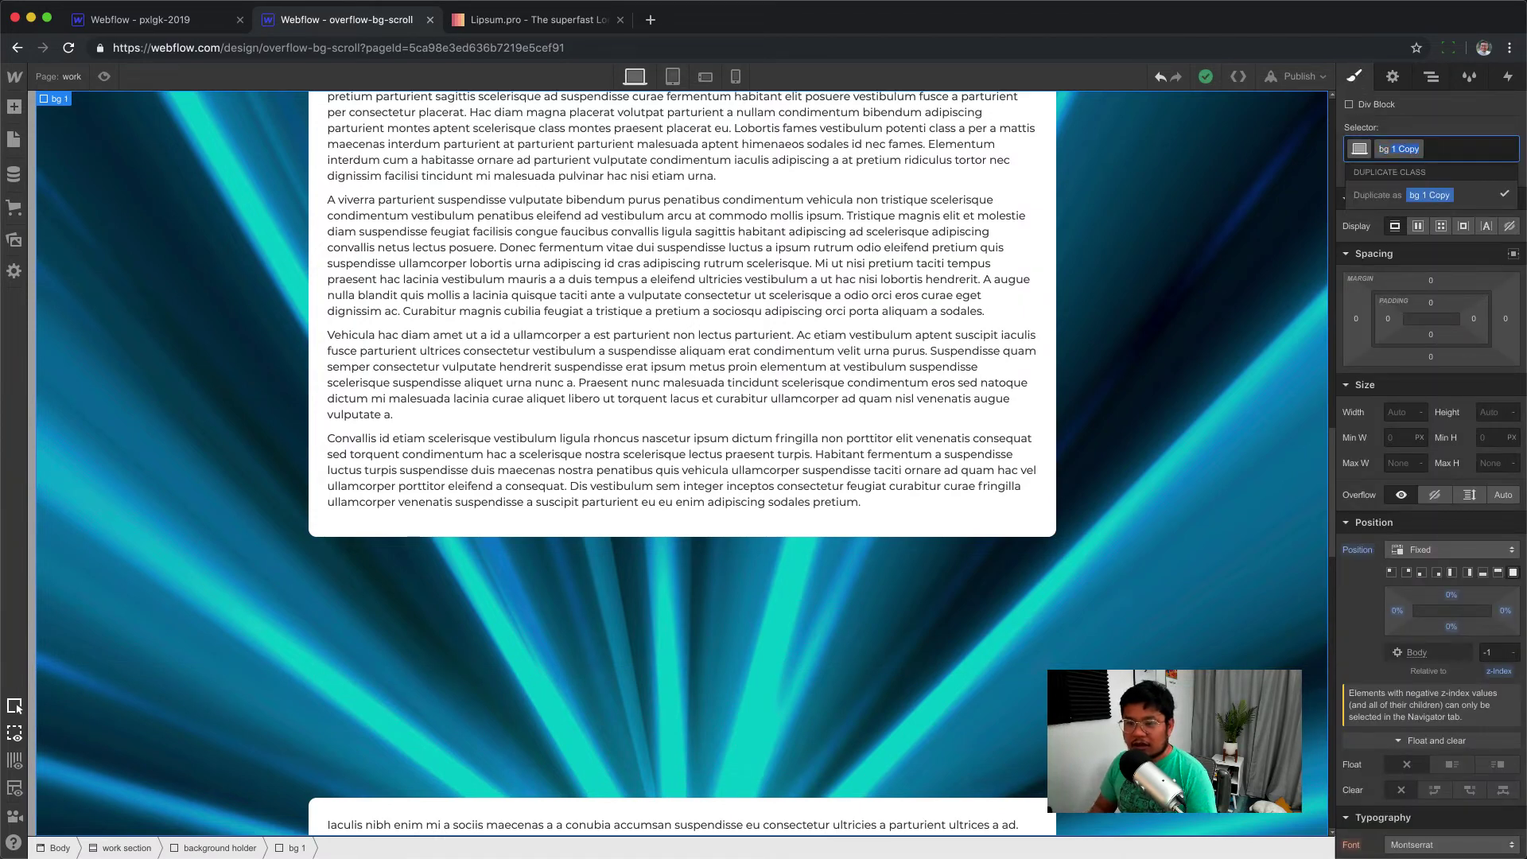
pyautogui.write('bg 3')
pyautogui.press('Return')
# Swap bg 3's background image for the other uploaded photo, sized to Cover
pyautogui.scroll(-10, 1408, 498)
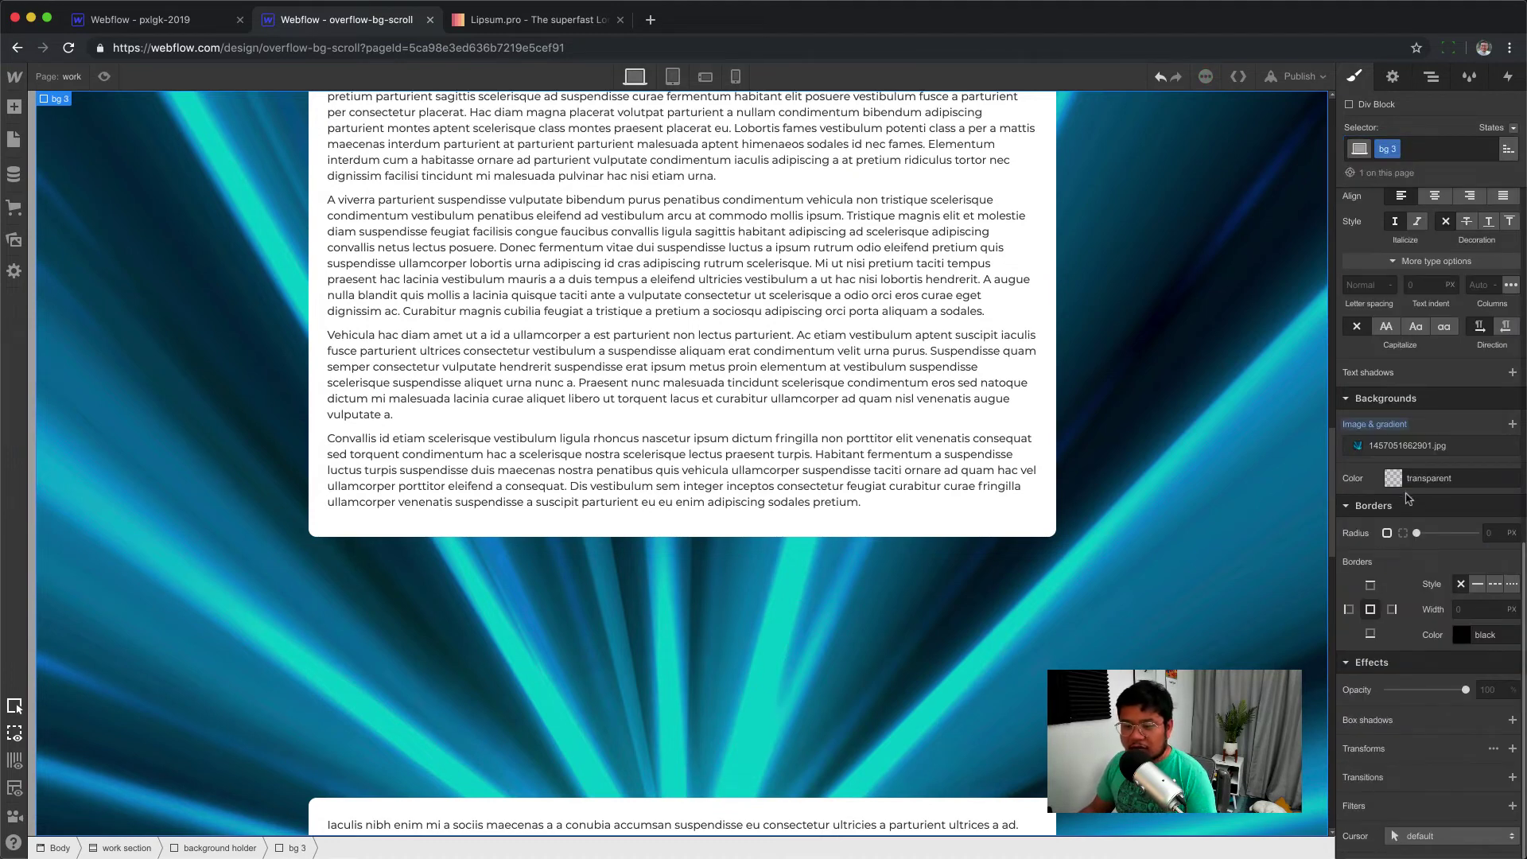
pyautogui.keyDown('alt'); pyautogui.click(1384, 427); pyautogui.keyUp('alt')
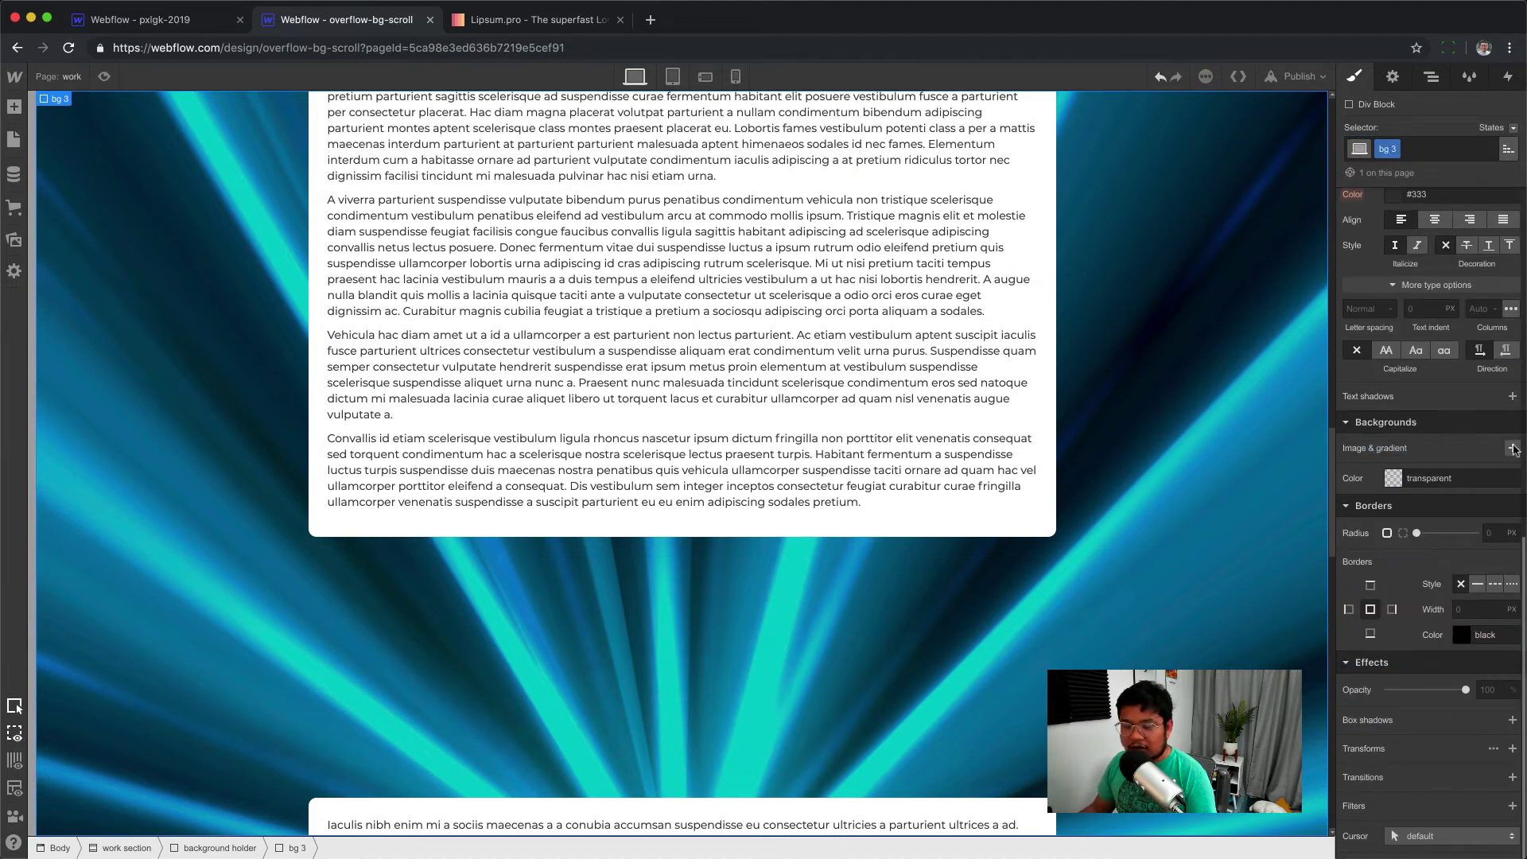
pyautogui.click(1513, 448)
pyautogui.click(1451, 565)
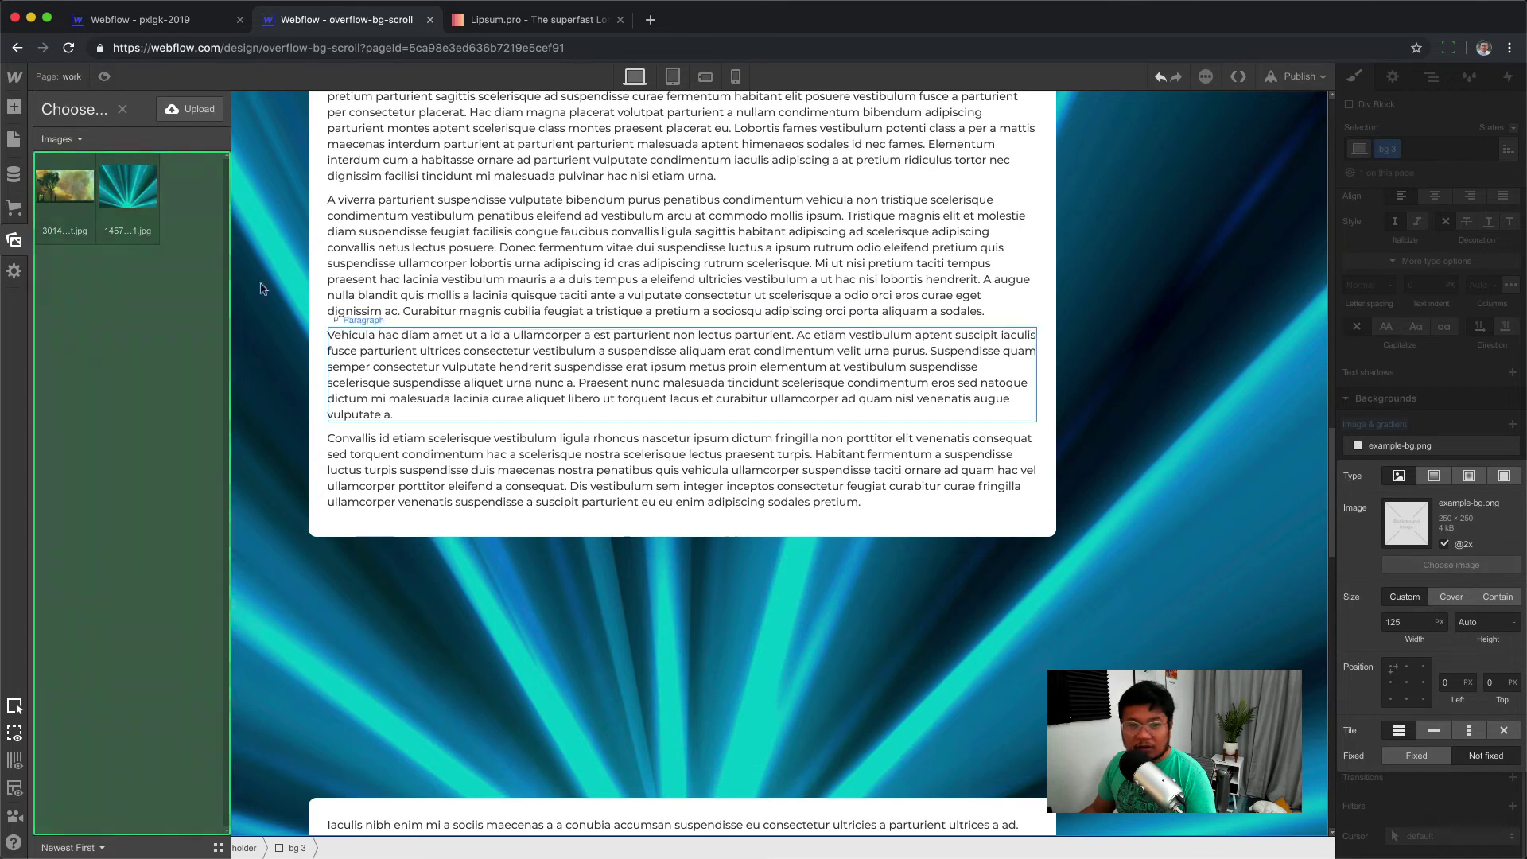
pyautogui.click(87, 194)
pyautogui.click(1451, 604)
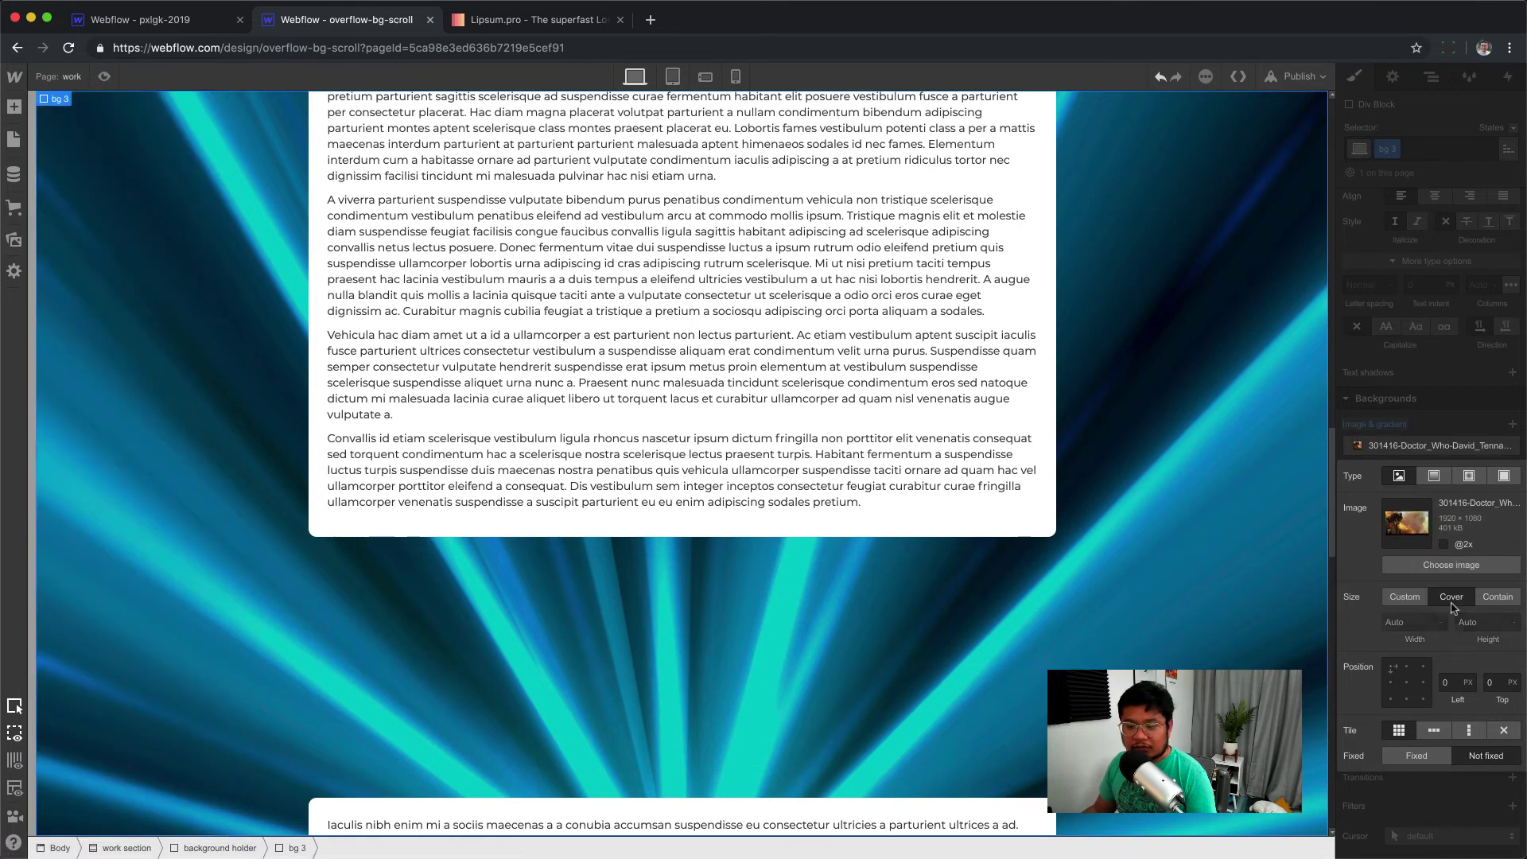
pyautogui.click(1432, 360)
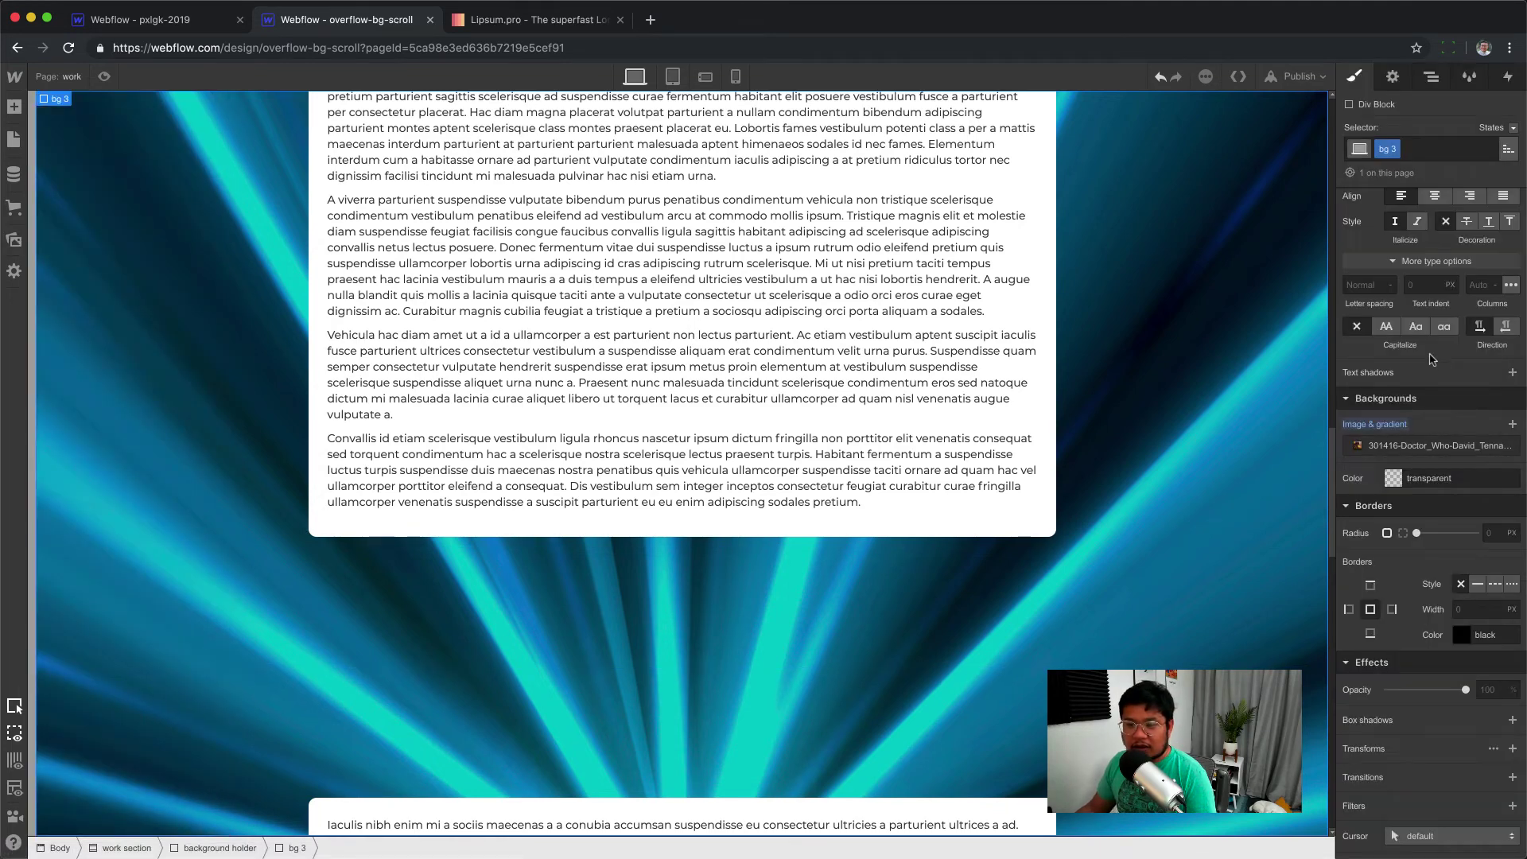
pyautogui.click(1432, 78)
# Duplicate the last section's bg 1 class as a new class named bg 4
pyautogui.click(1347, 339)
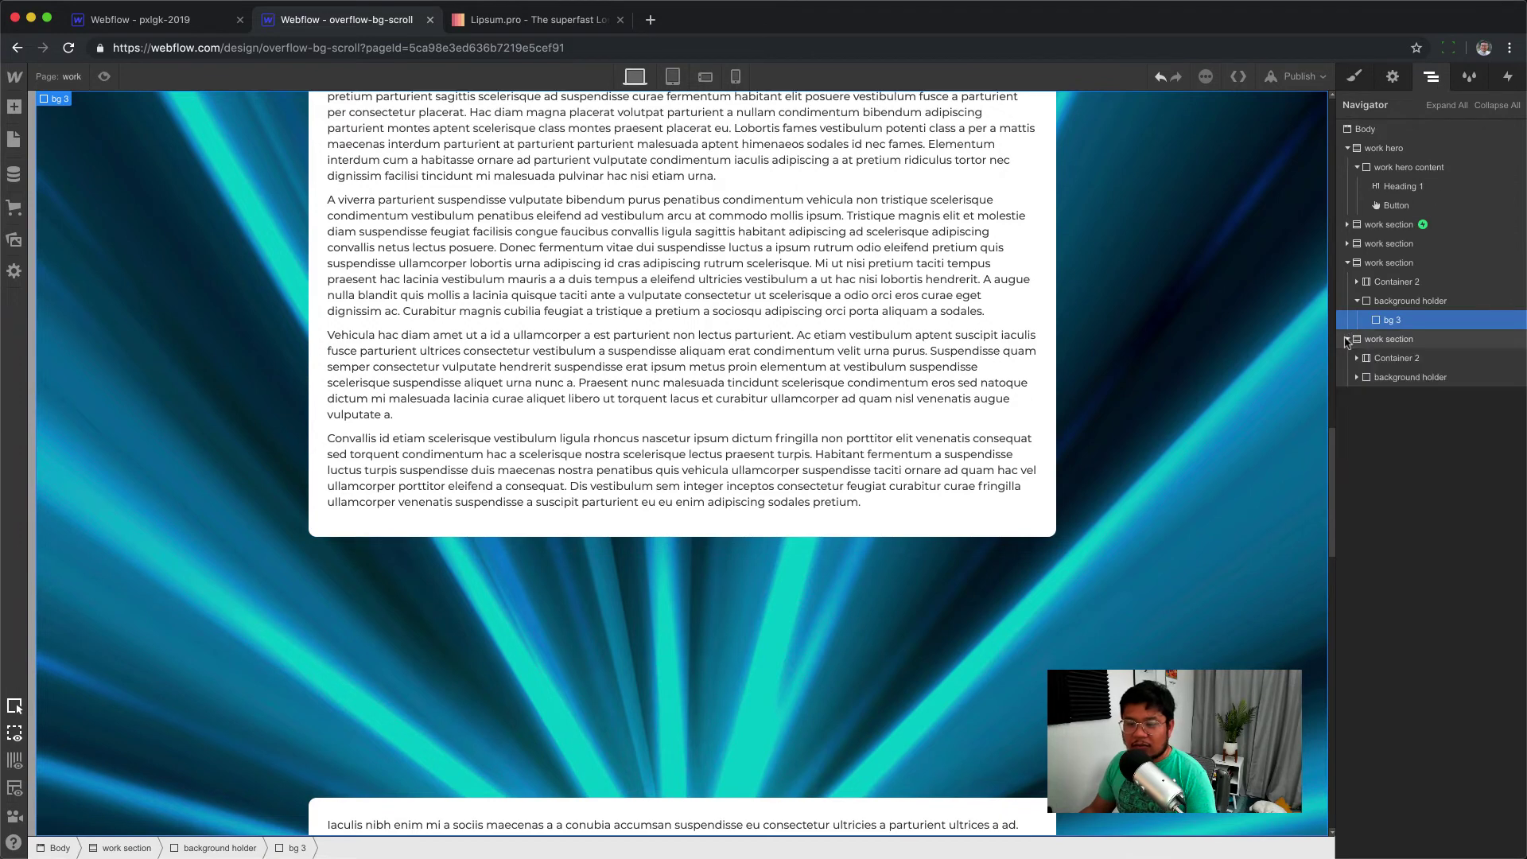
pyautogui.click(1357, 376)
pyautogui.click(1390, 398)
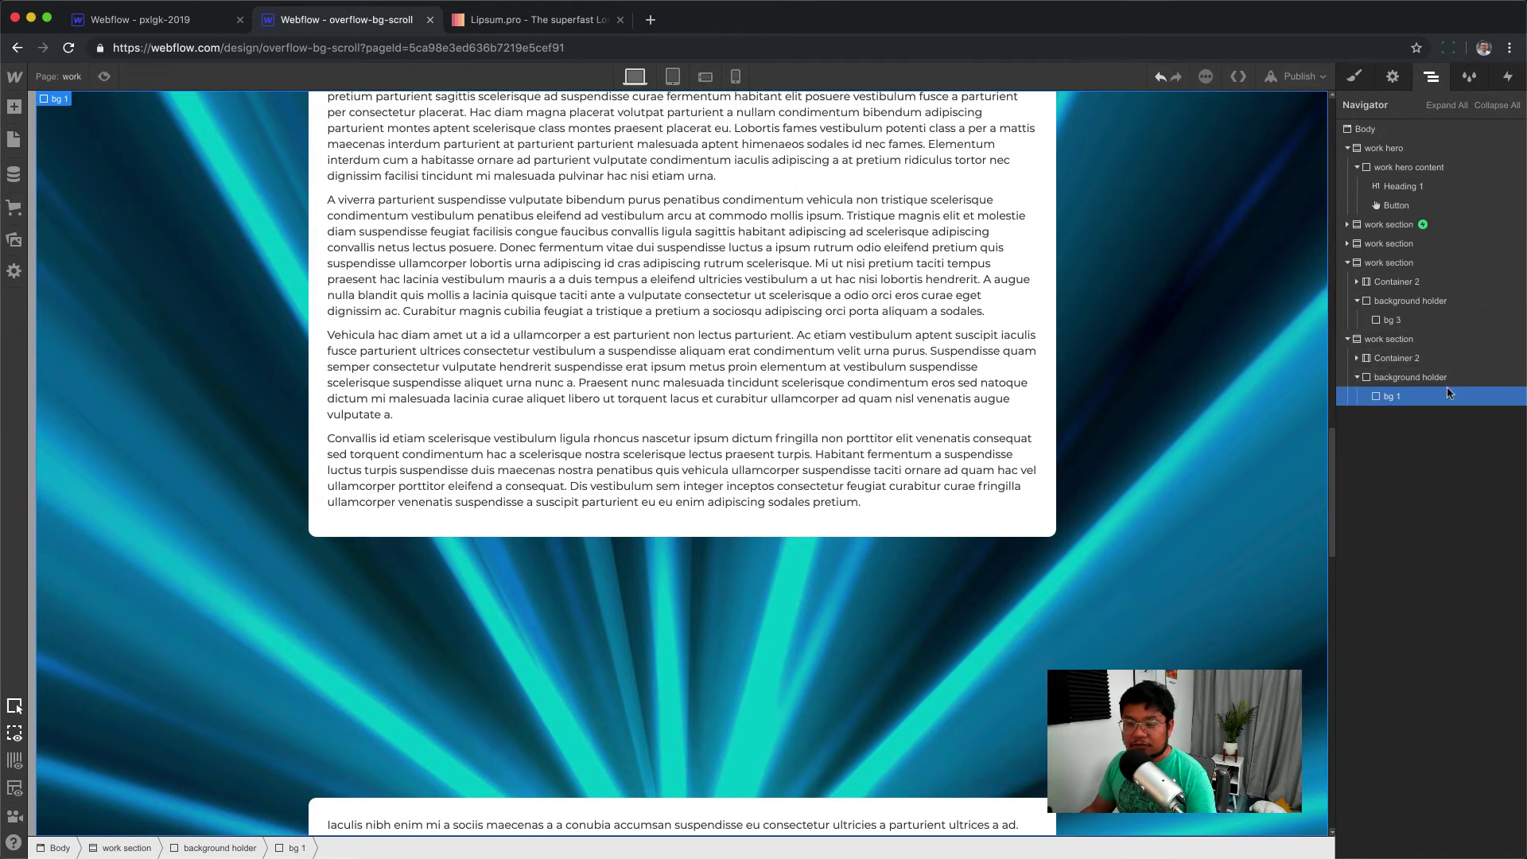
pyautogui.click(1354, 76)
pyautogui.click(1394, 149)
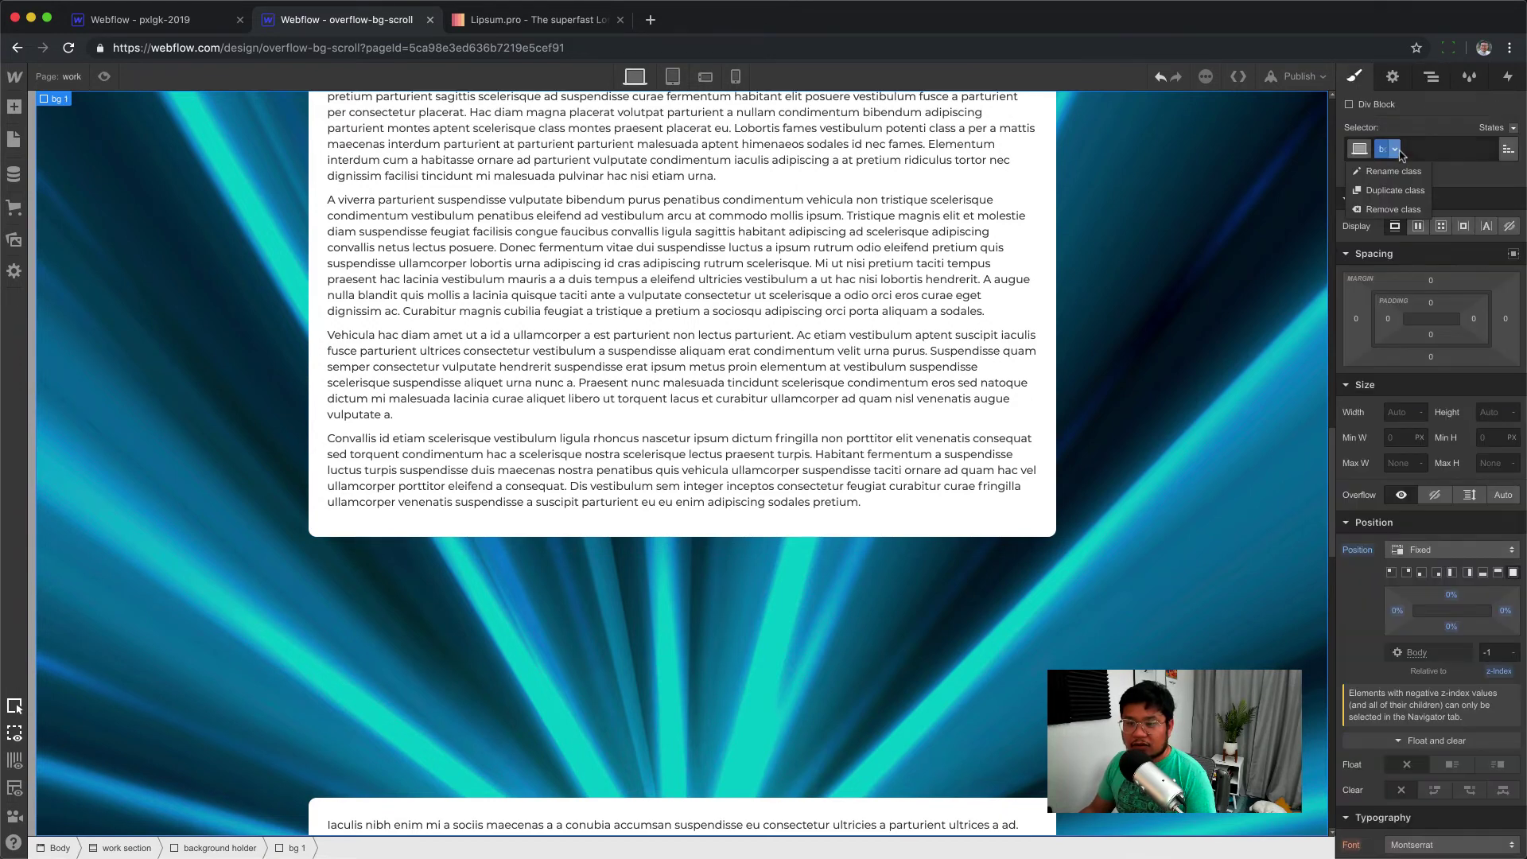
pyautogui.click(1394, 191)
pyautogui.write('bg 4')
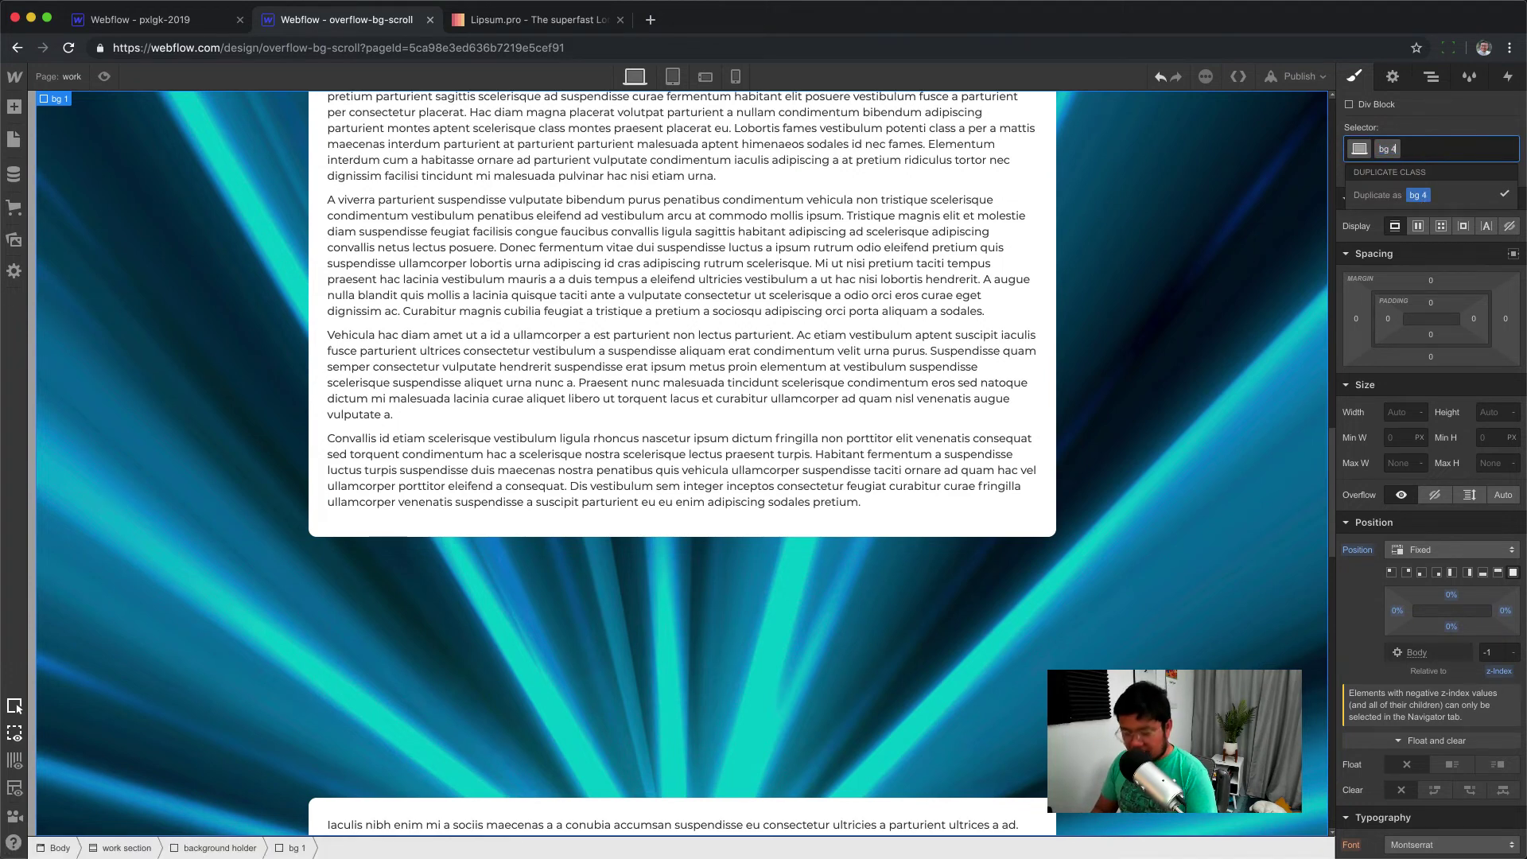
pyautogui.press('Return')
# Replace bg 4's background image with a solid #357aa2 blue colour
pyautogui.scroll(-10, 1401, 503)
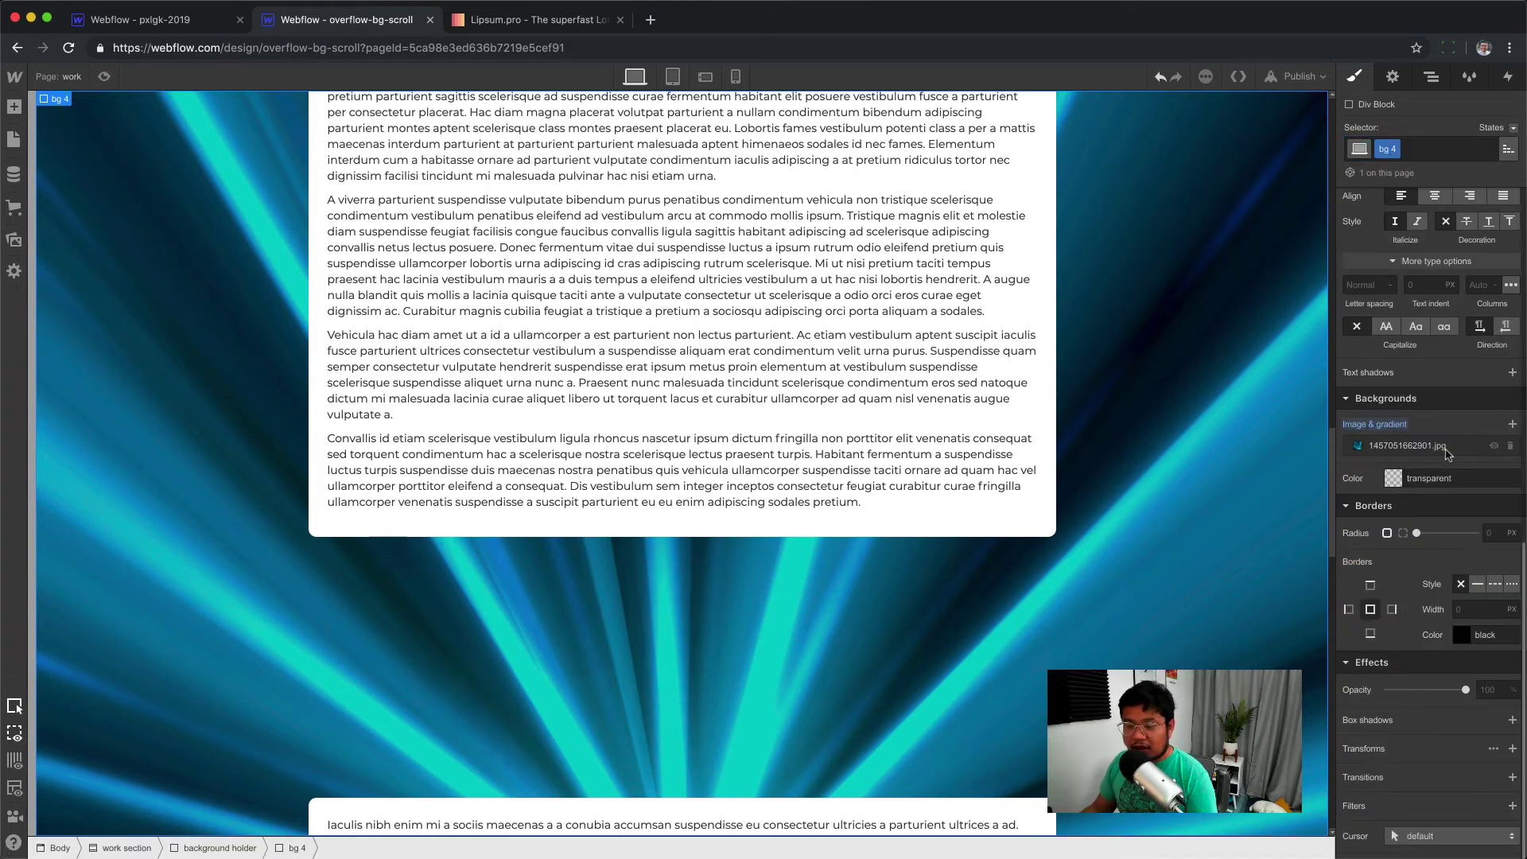
pyautogui.click(1511, 447)
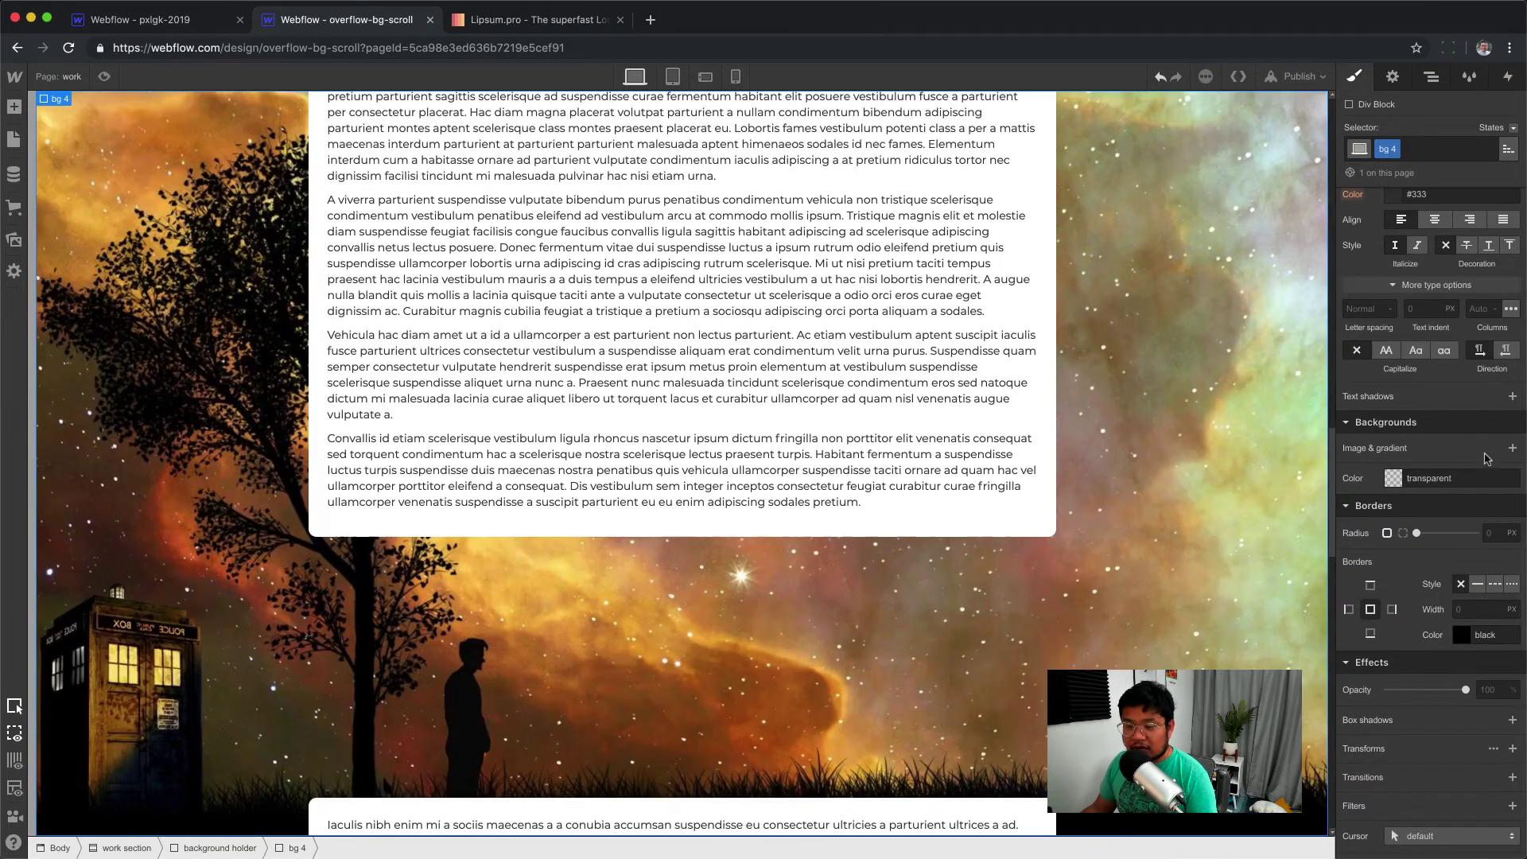
pyautogui.click(1393, 478)
pyautogui.moveTo(1446, 568); pyautogui.dragTo(1464, 543)
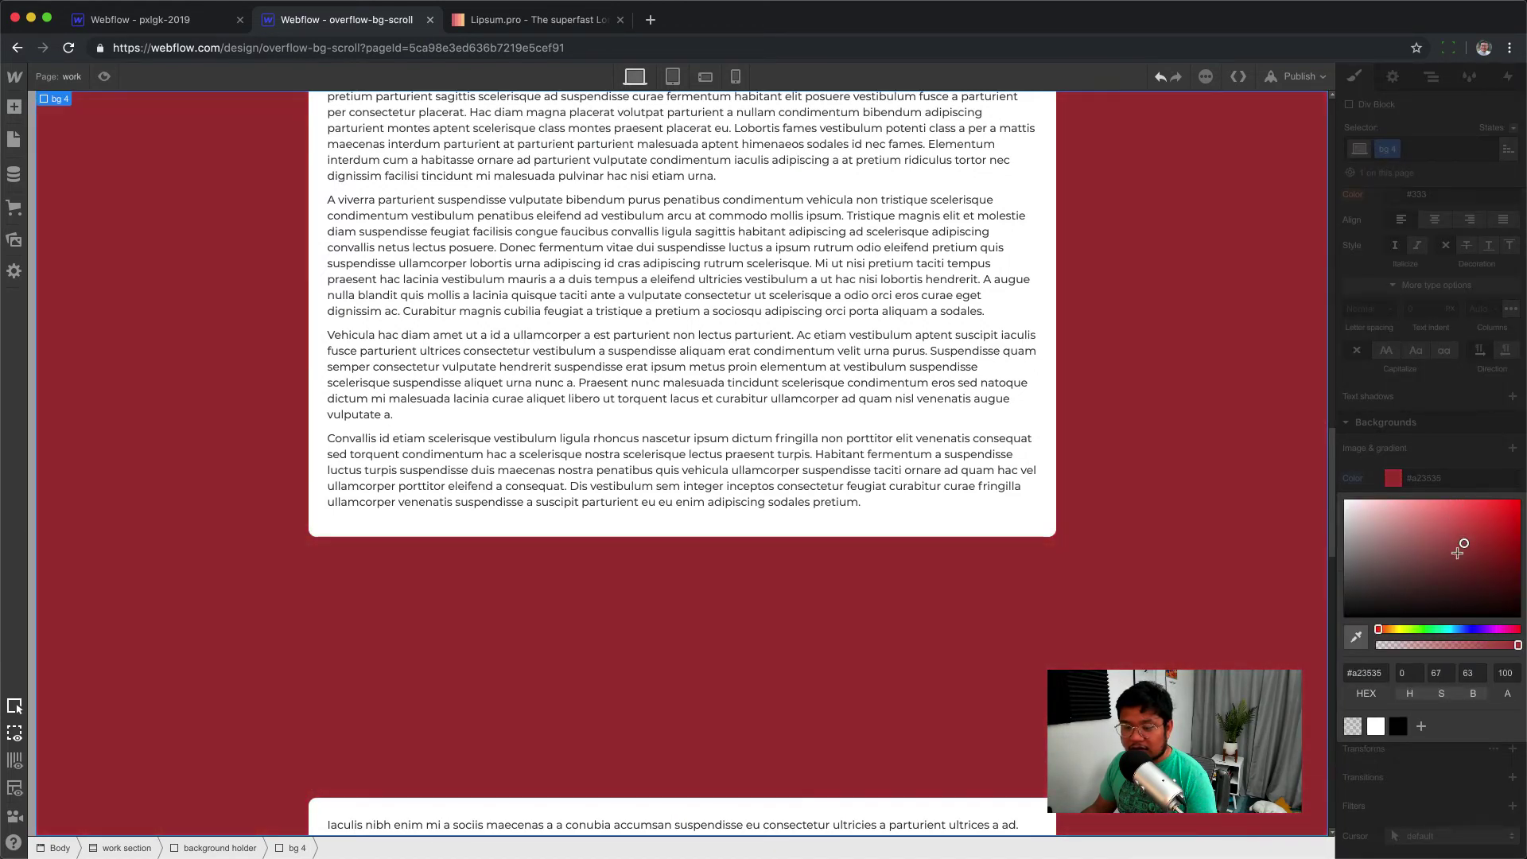
pyautogui.click(1414, 629)
pyautogui.click(1456, 629)
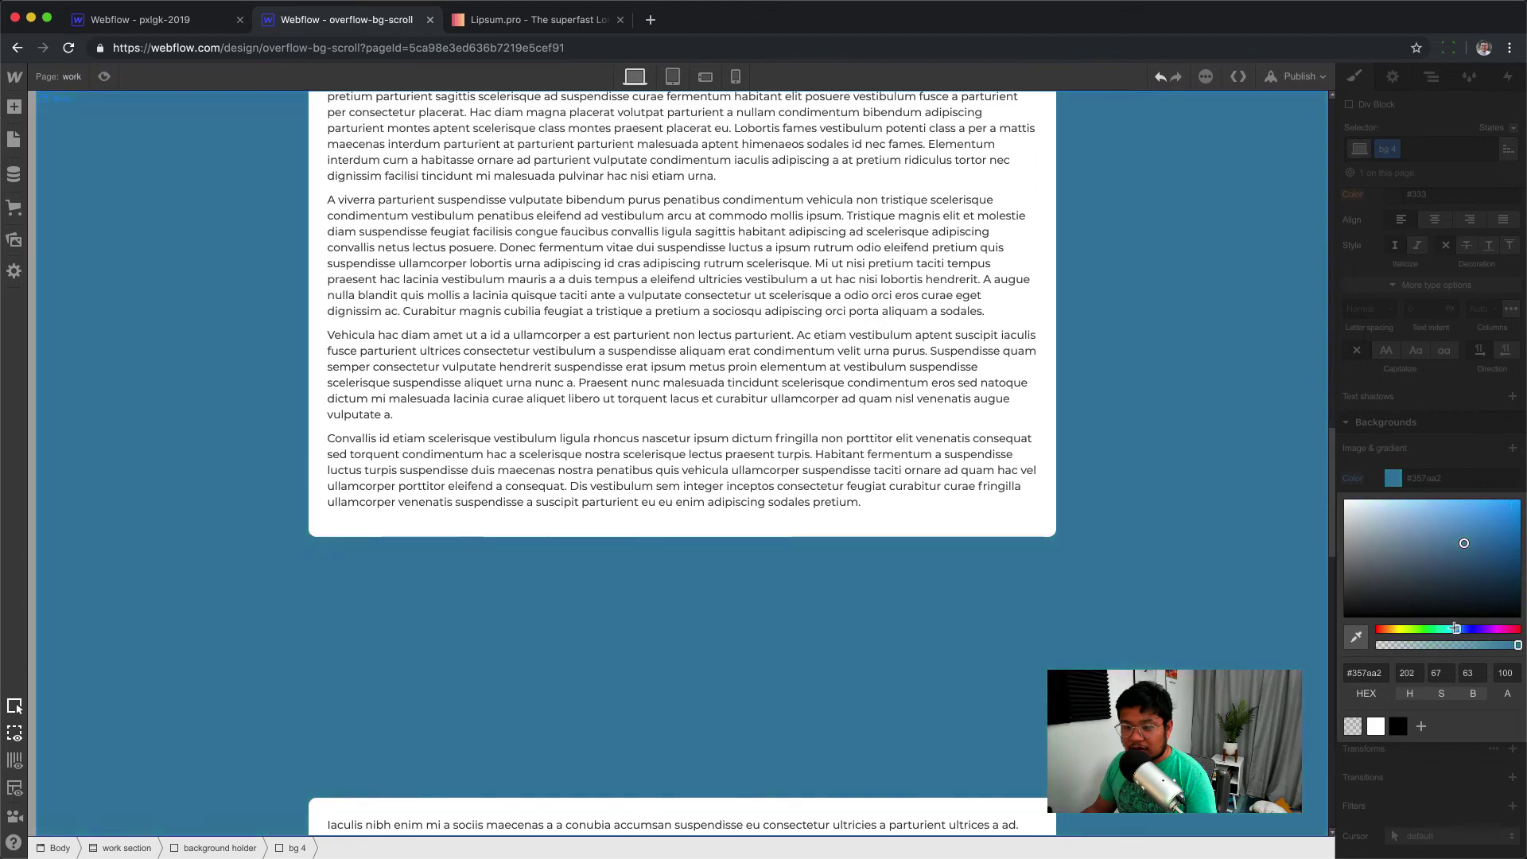
pyautogui.click(1459, 421)
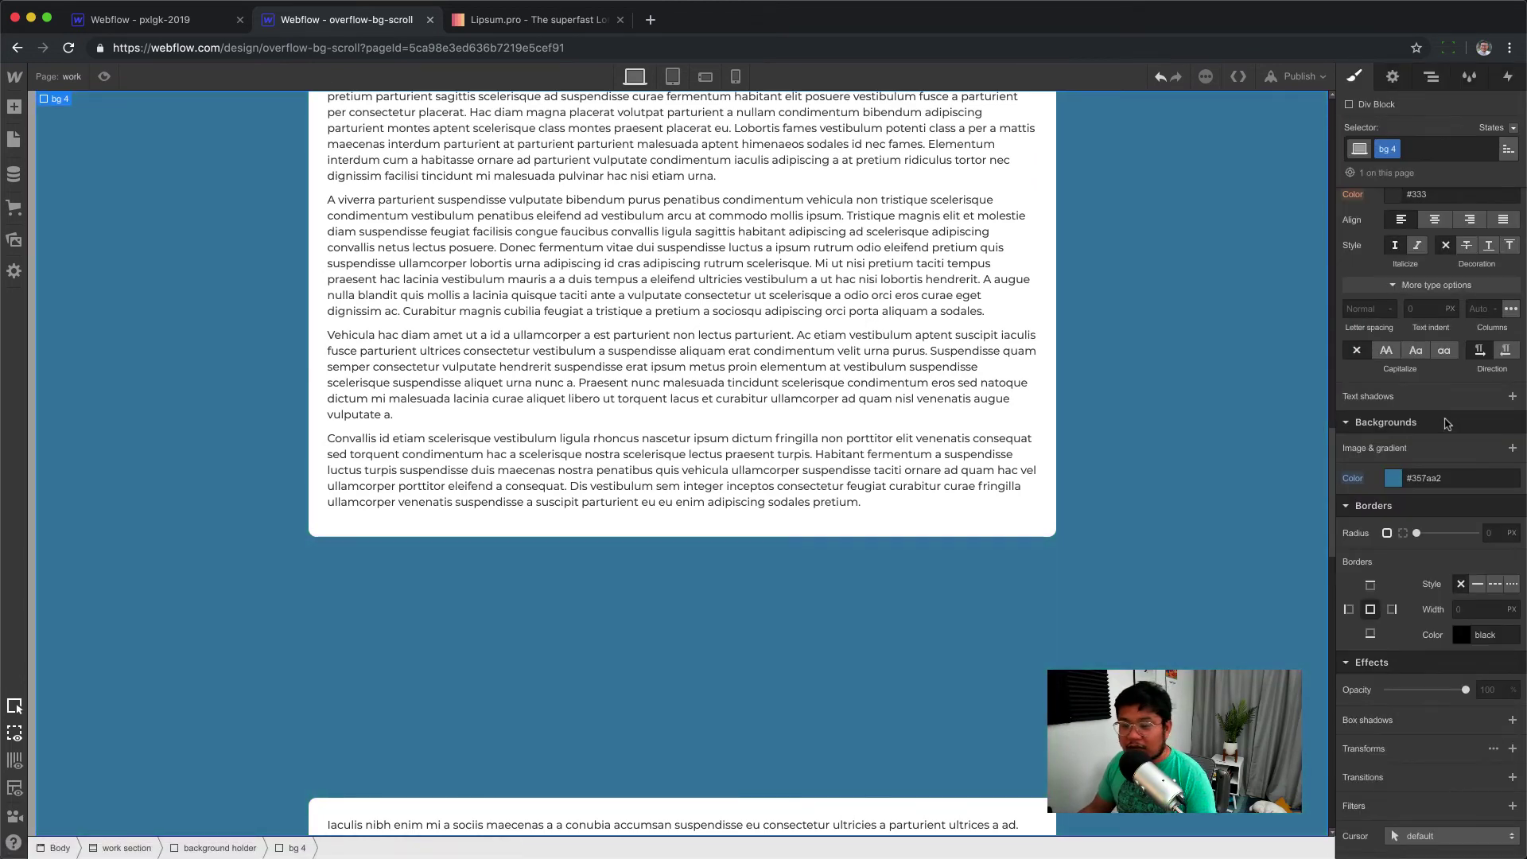
pyautogui.click(1430, 78)
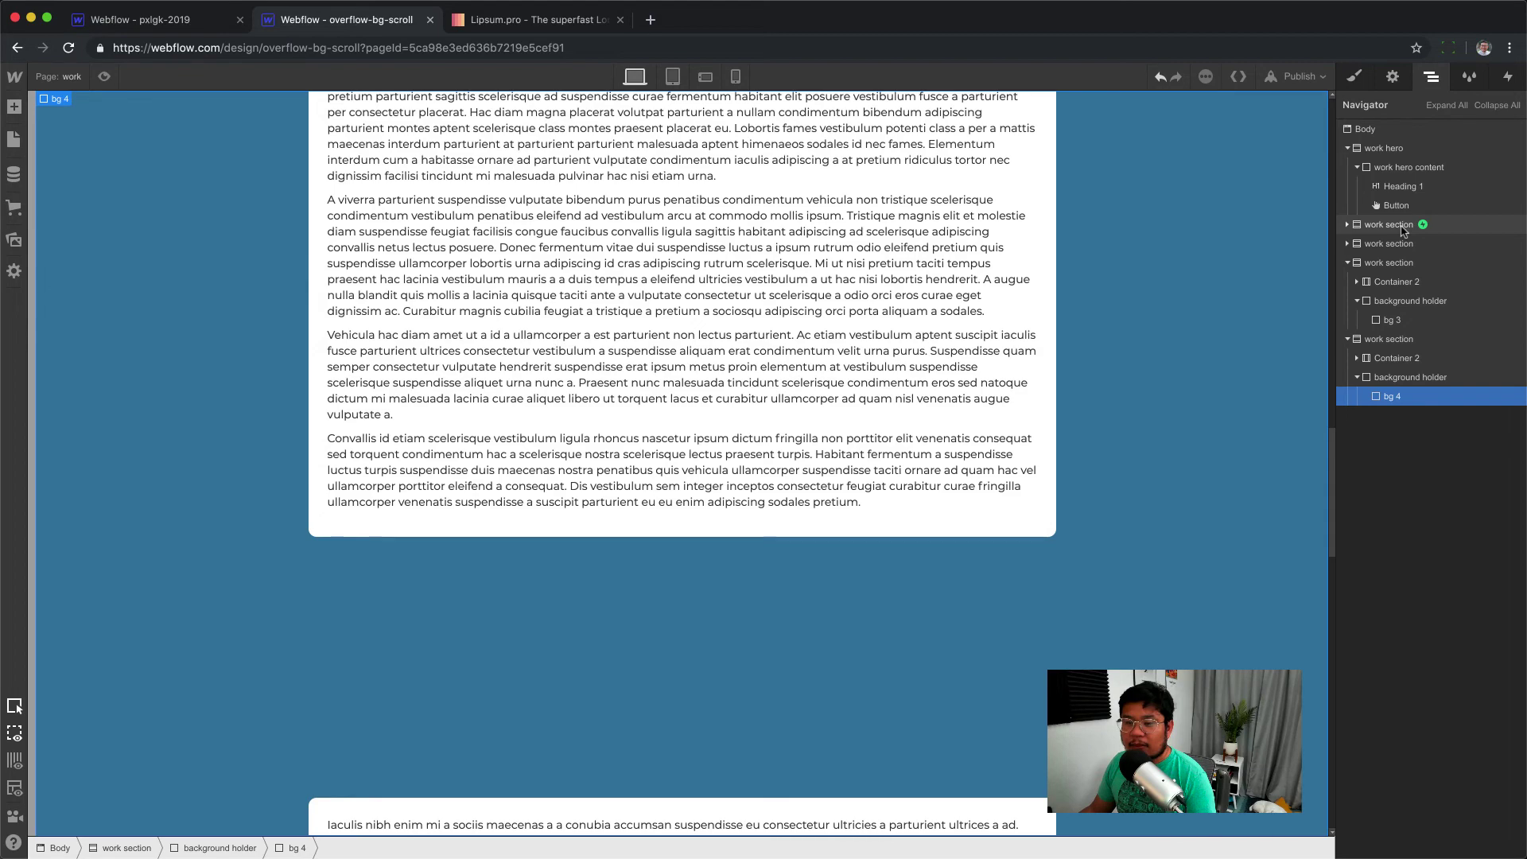
# Collapse the third and fourth work sections and preview the page scroll
pyautogui.click(1347, 339)
pyautogui.click(1347, 263)
pyautogui.click(1401, 225)
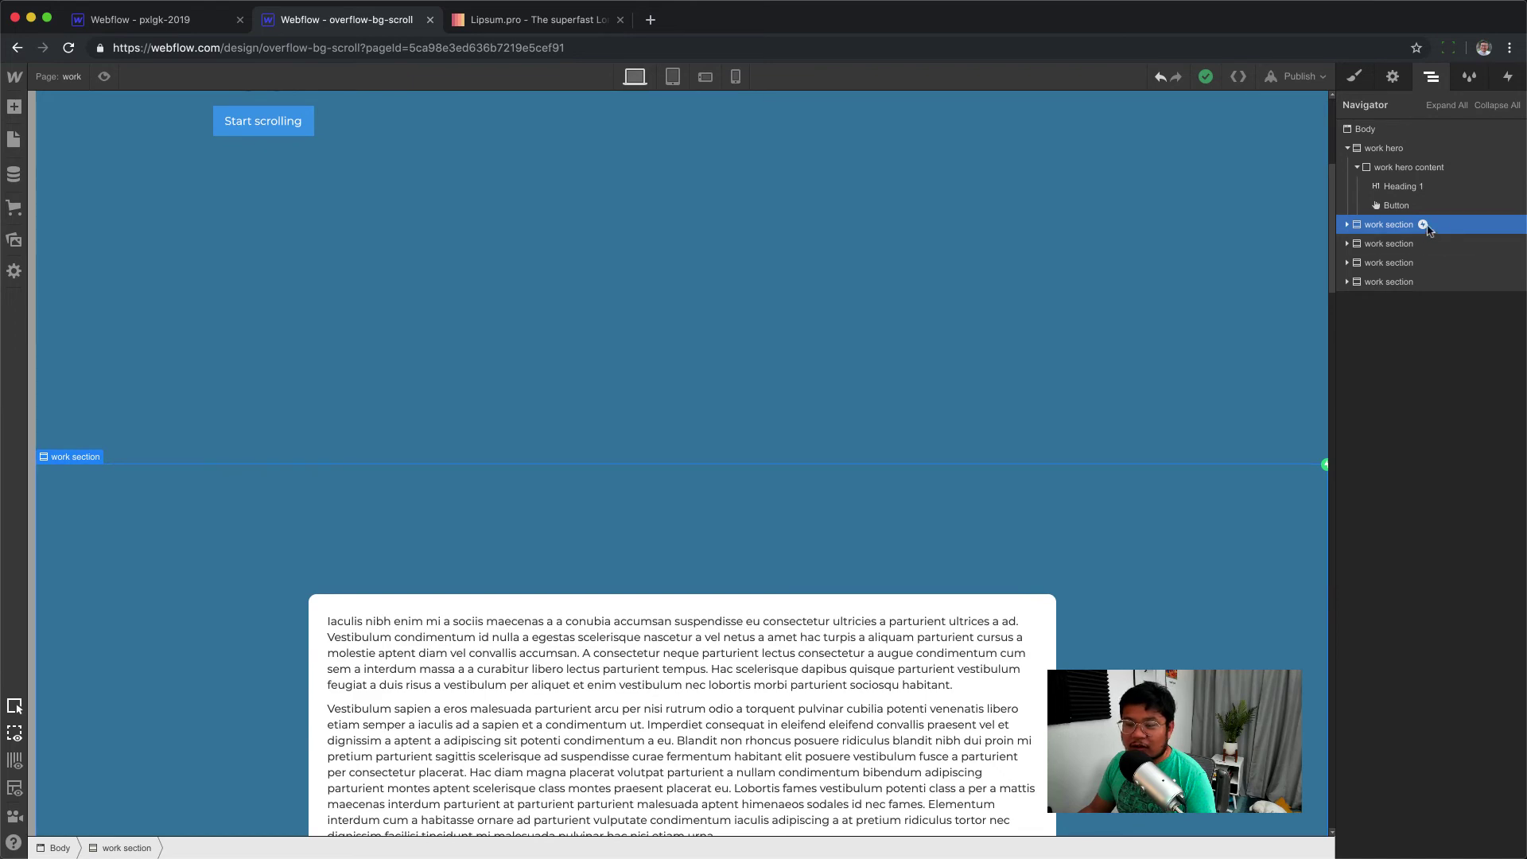
pyautogui.click(104, 76)
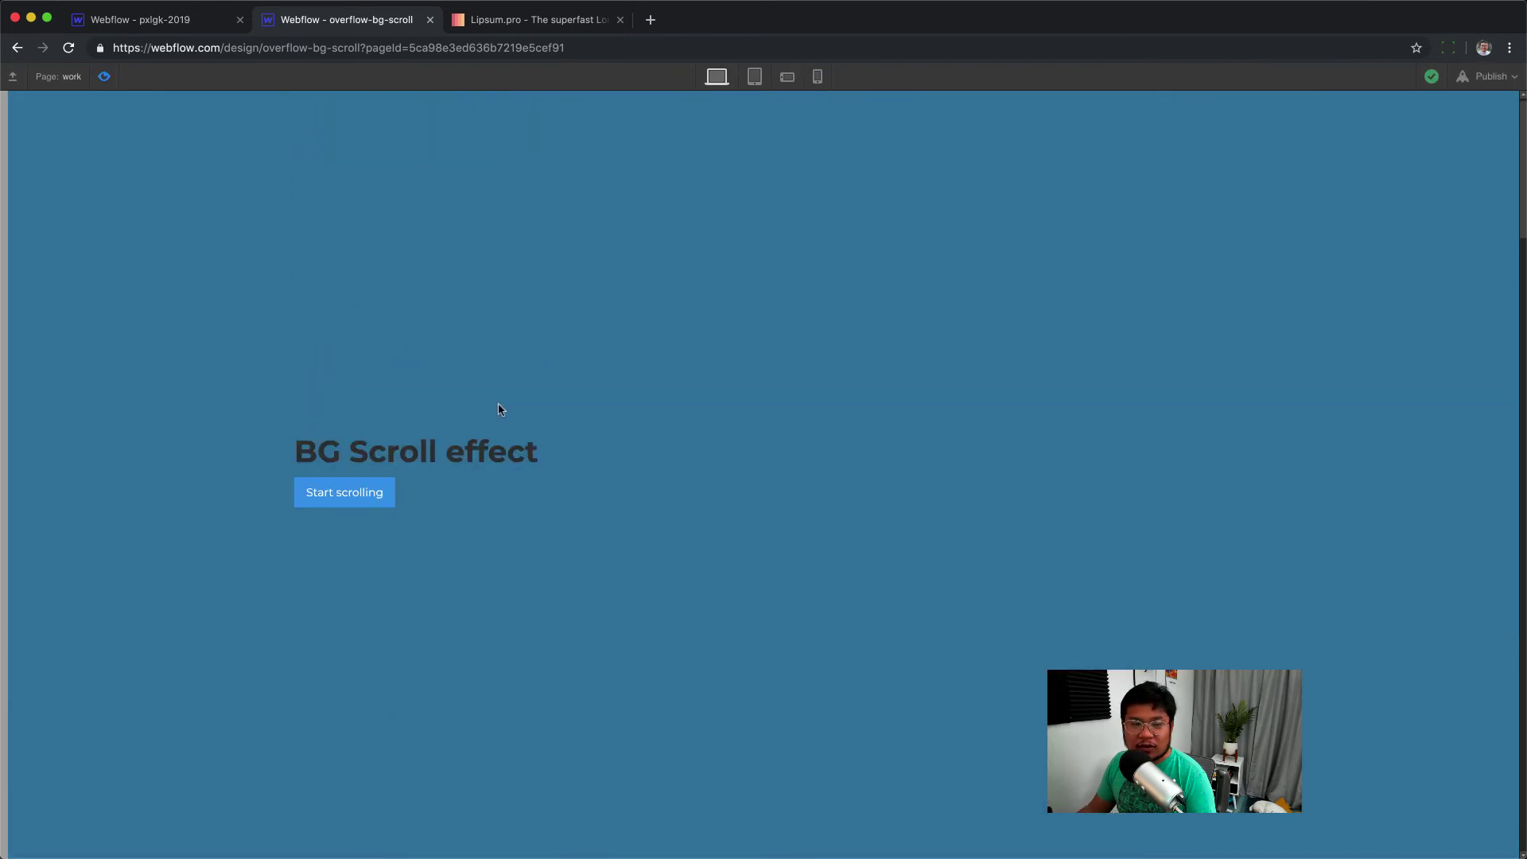
pyautogui.scroll(-10, 501, 406)
pyautogui.scroll(10, 465, 342)
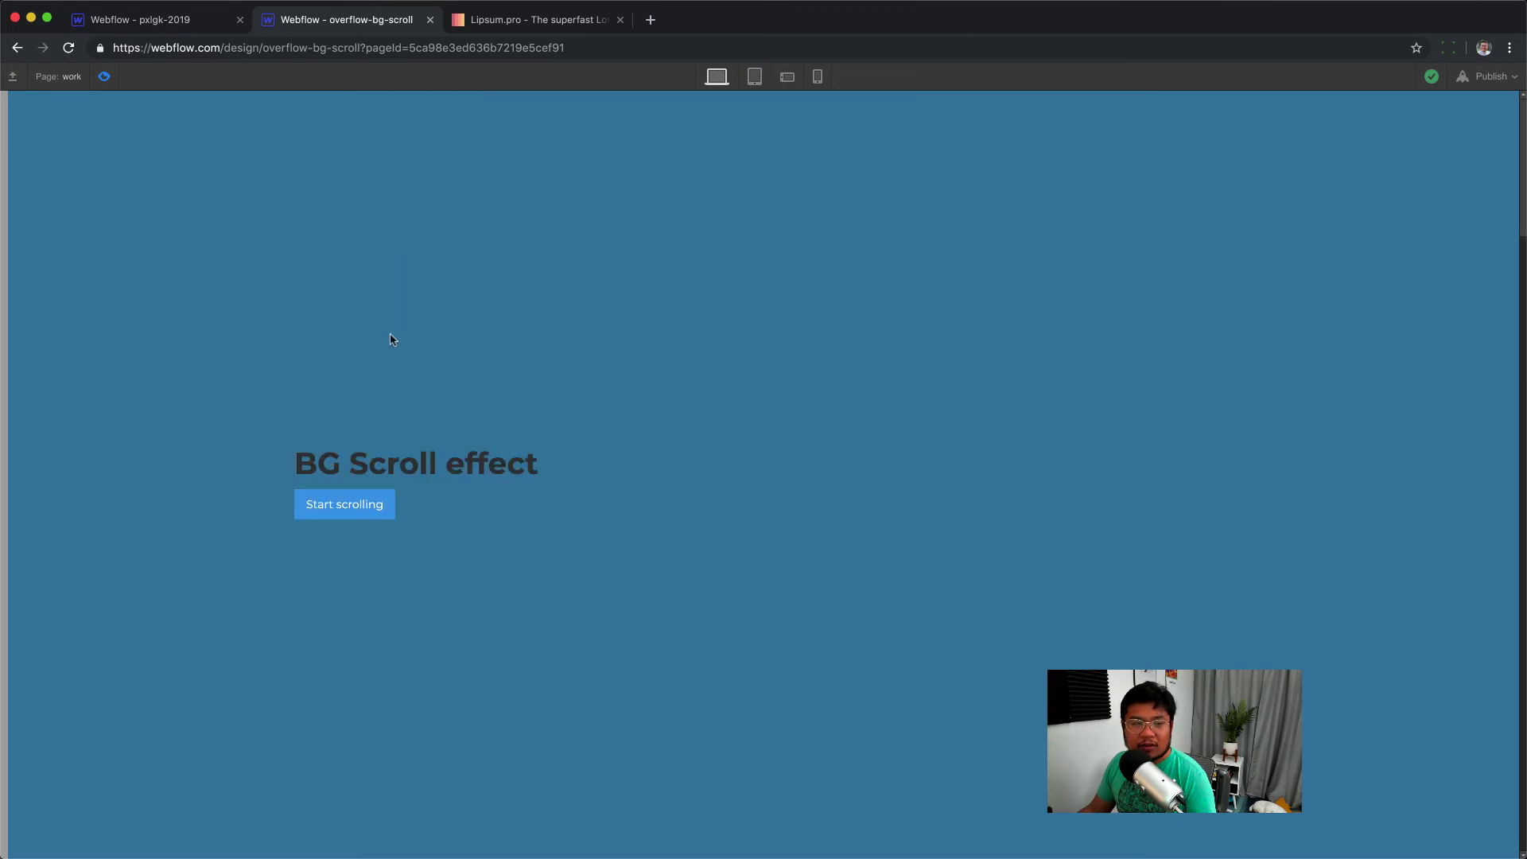
pyautogui.click(104, 76)
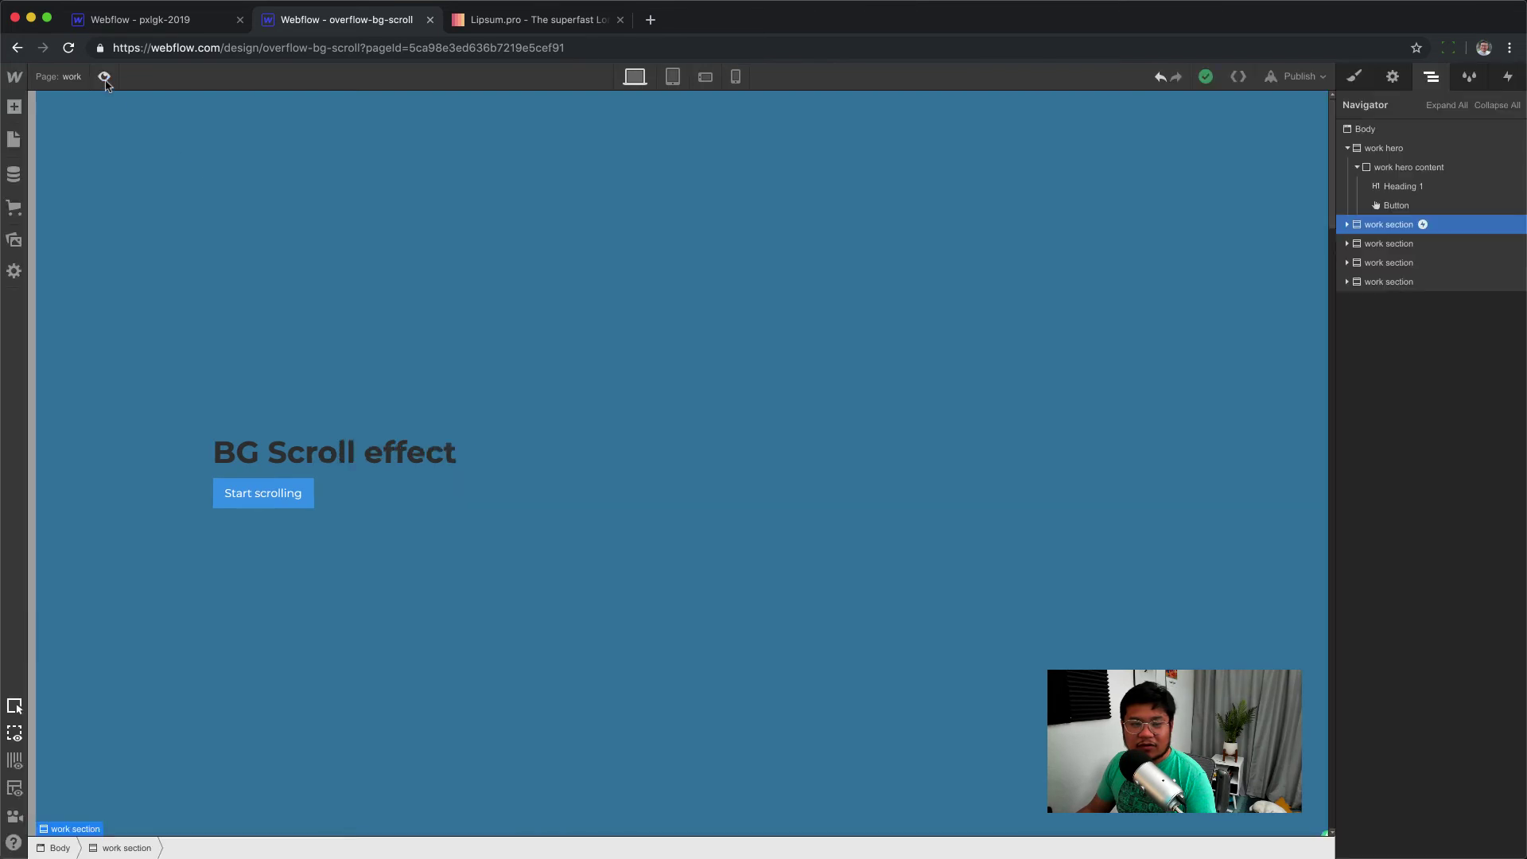
# Drag the first section's background holder opacity from 100 to 0
pyautogui.click(1345, 224)
pyautogui.click(1357, 262)
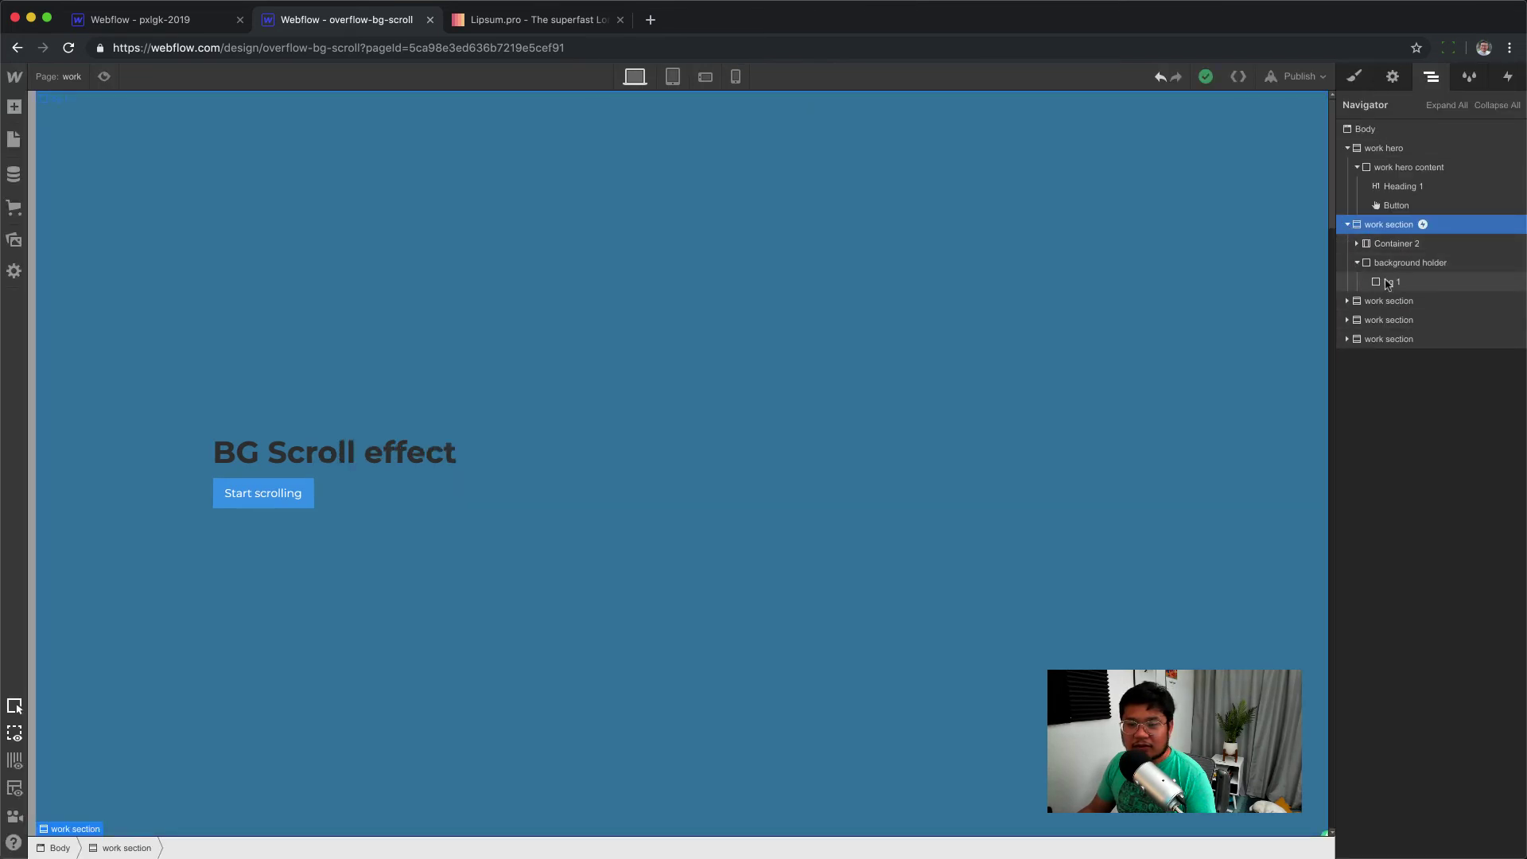
pyautogui.click(1409, 280)
pyautogui.click(1409, 263)
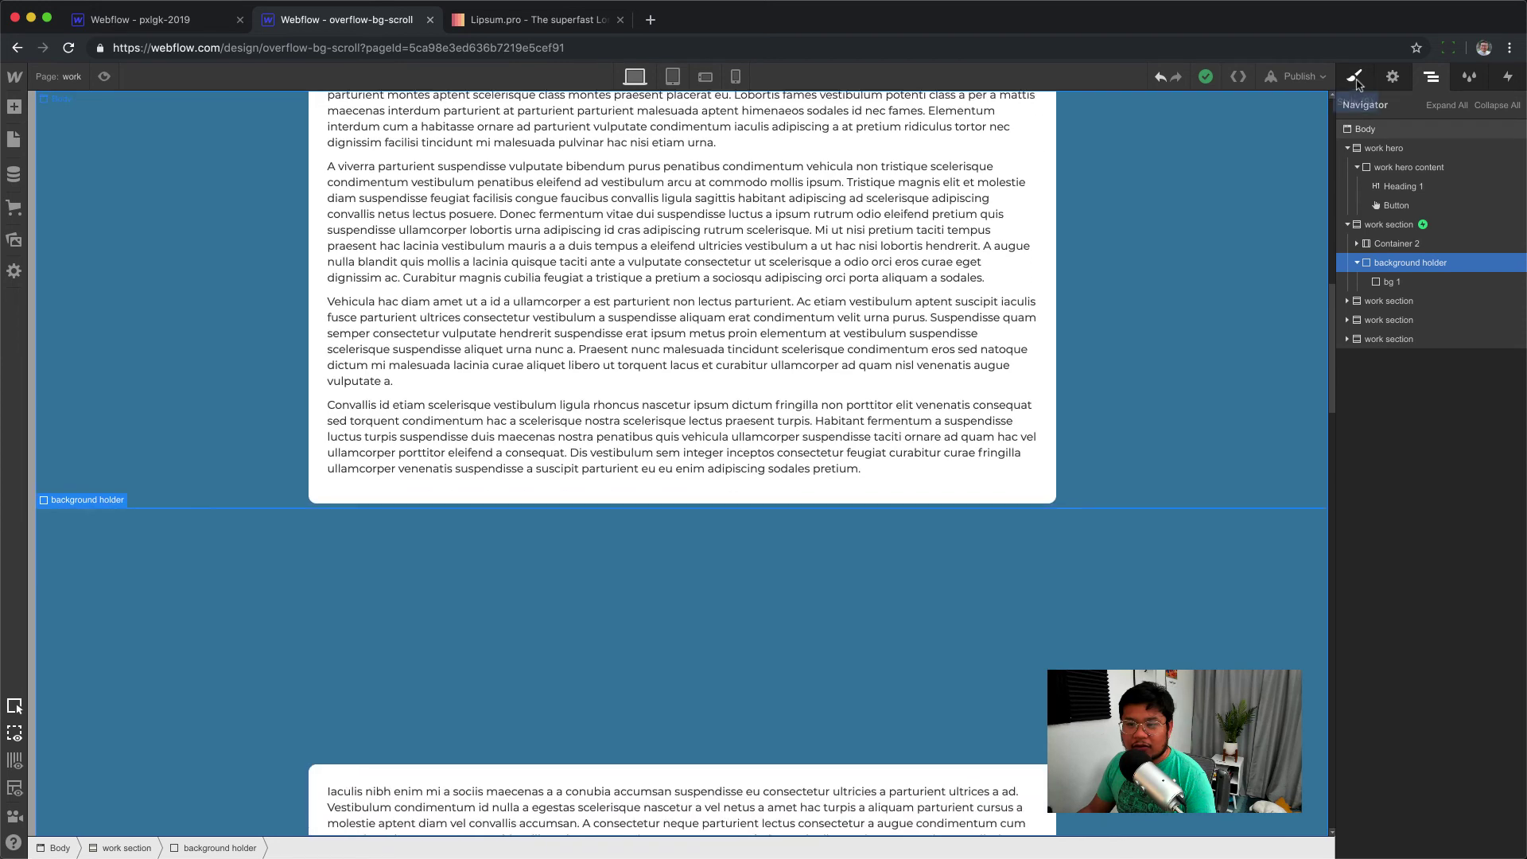
pyautogui.press('s')
pyautogui.scroll(-10, 1431, 675)
pyautogui.moveTo(1470, 699); pyautogui.dragTo(1336, 696)
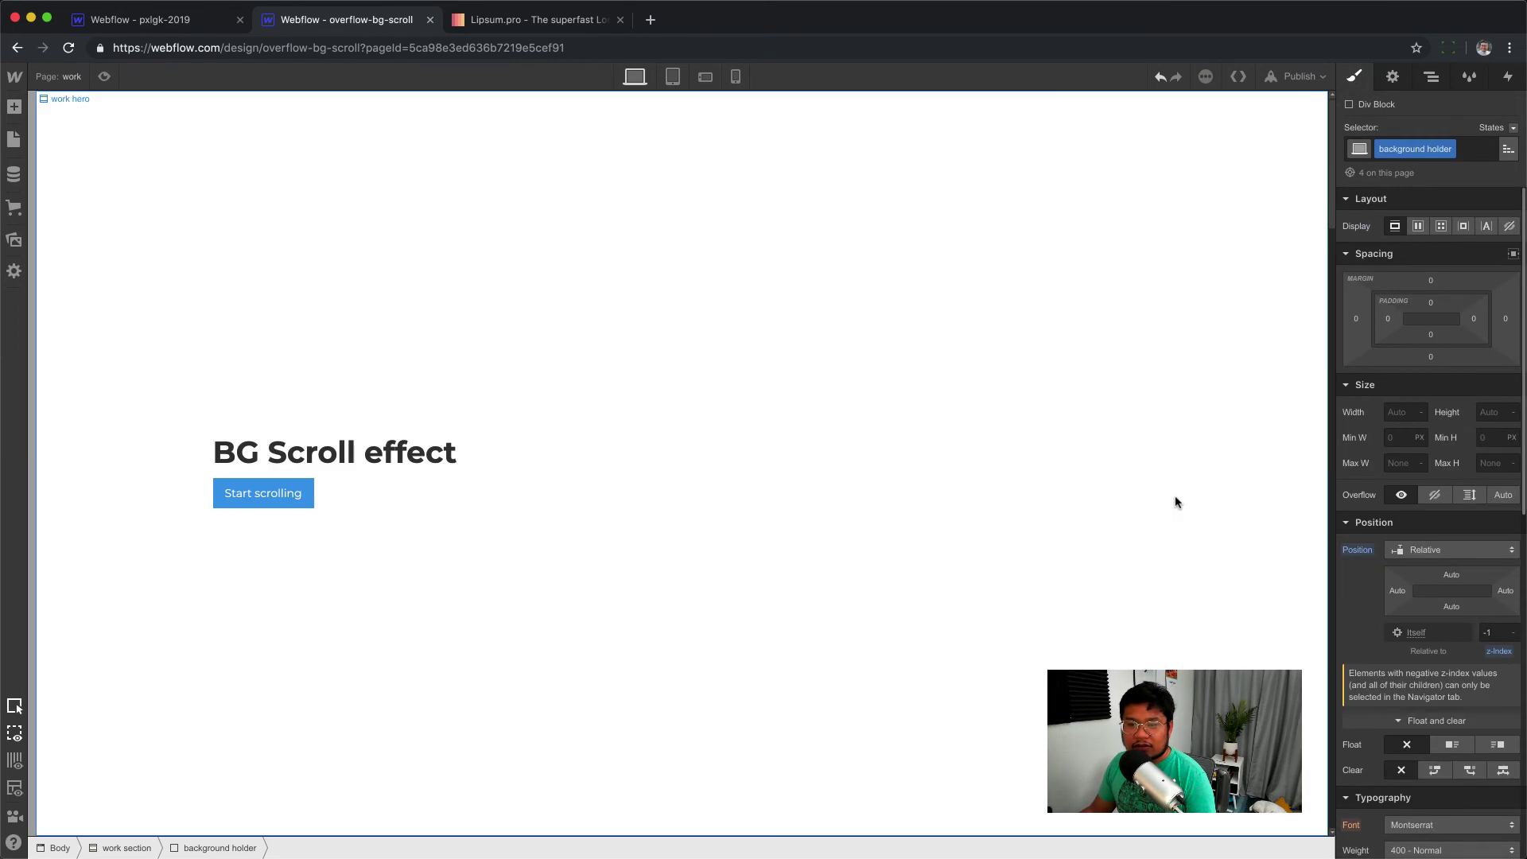
# Preview the page, scrolling to confirm the backgrounds start hidden, then exit preview
pyautogui.click(104, 76)
pyautogui.scroll(-15, 382, 450)
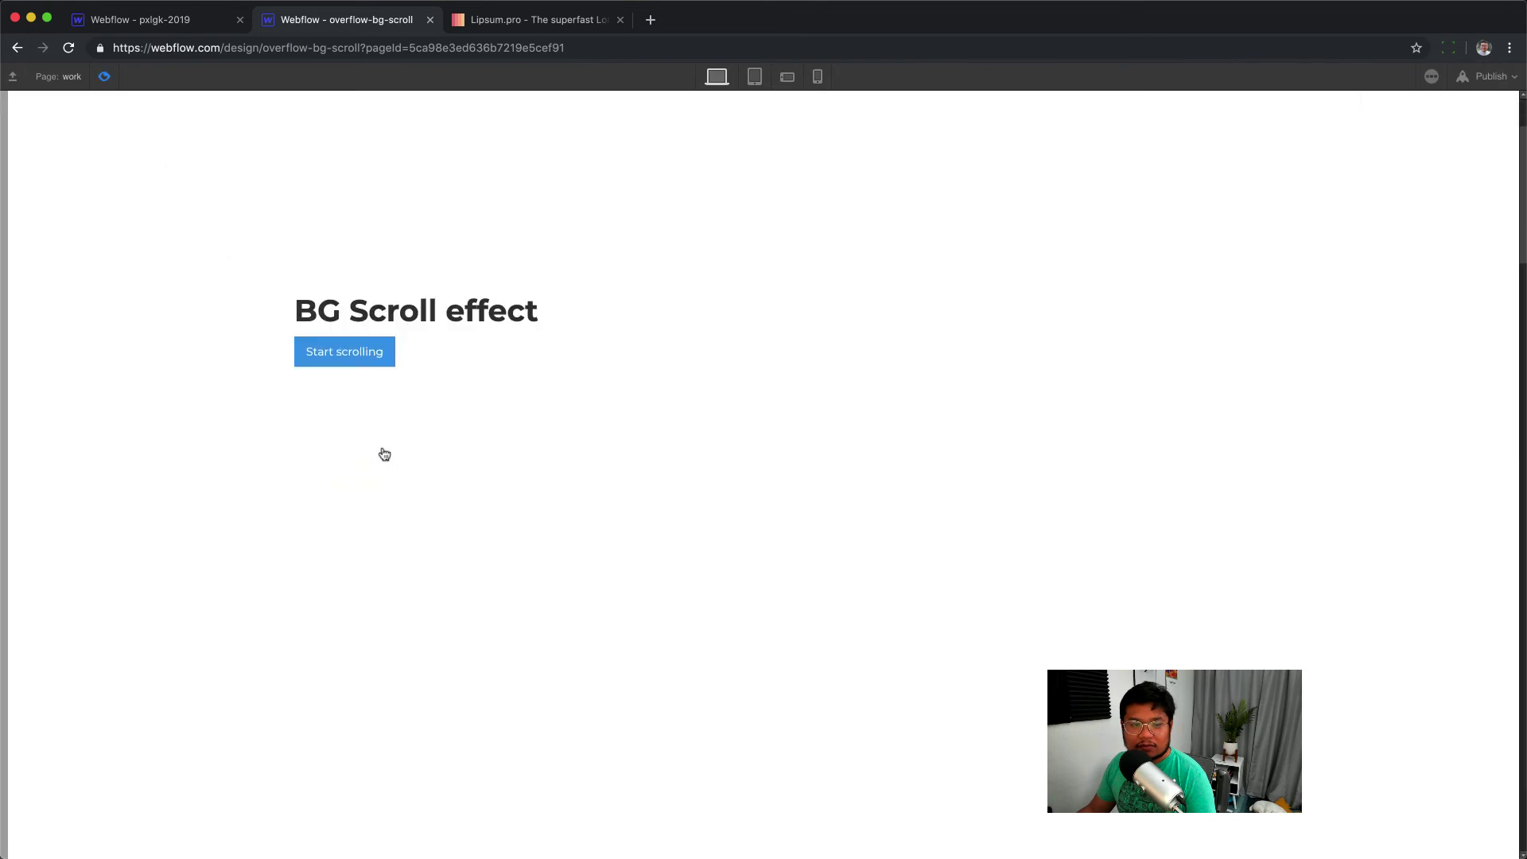
pyautogui.scroll(-5, 382, 451)
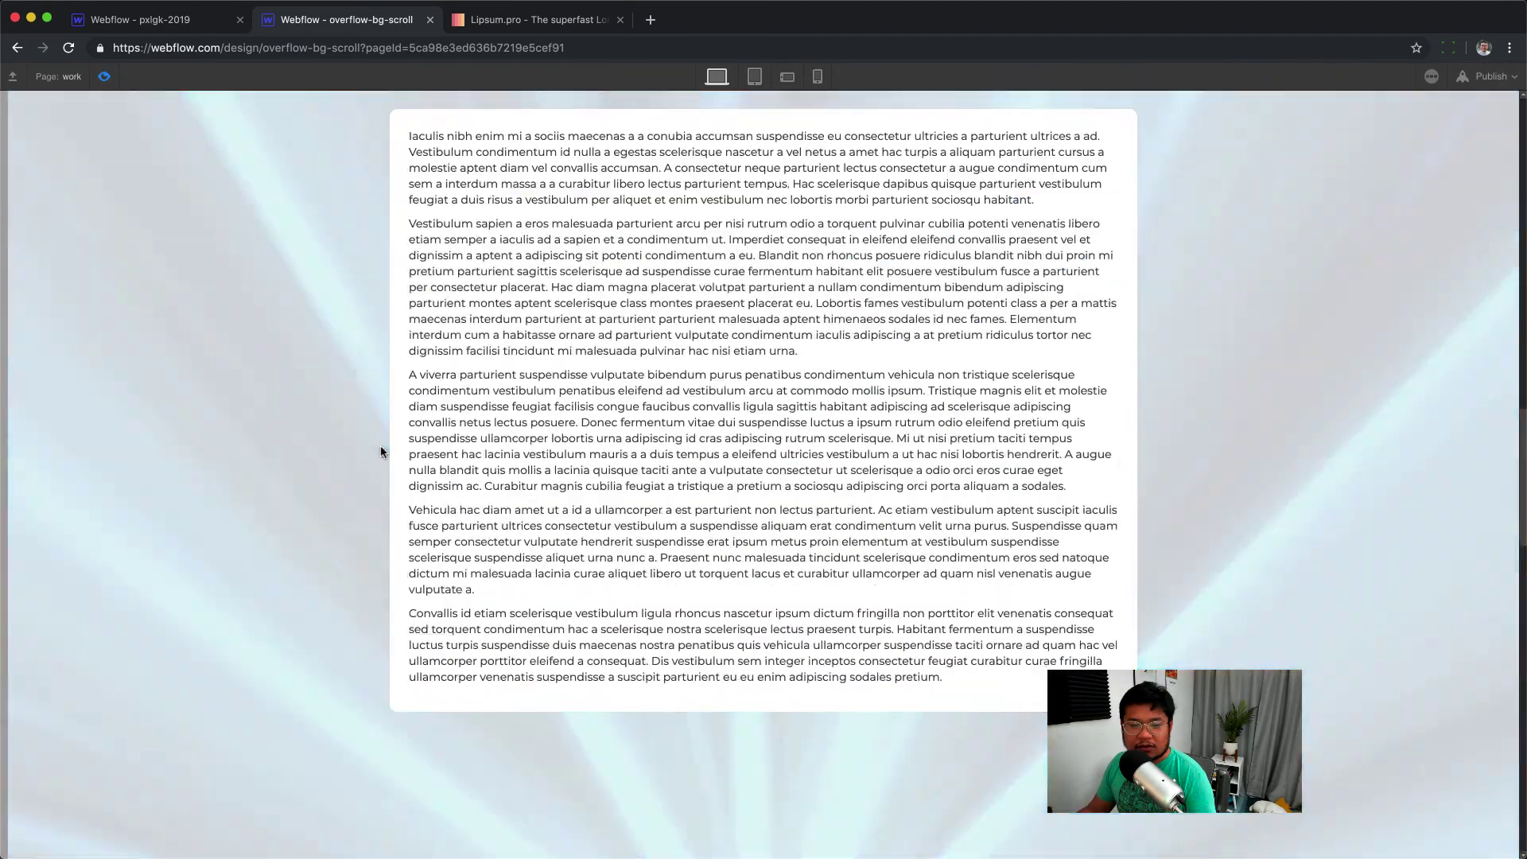
pyautogui.scroll(5, 382, 451)
pyautogui.scroll(-5, 382, 450)
pyautogui.scroll(7, 382, 450)
pyautogui.scroll(10, 381, 452)
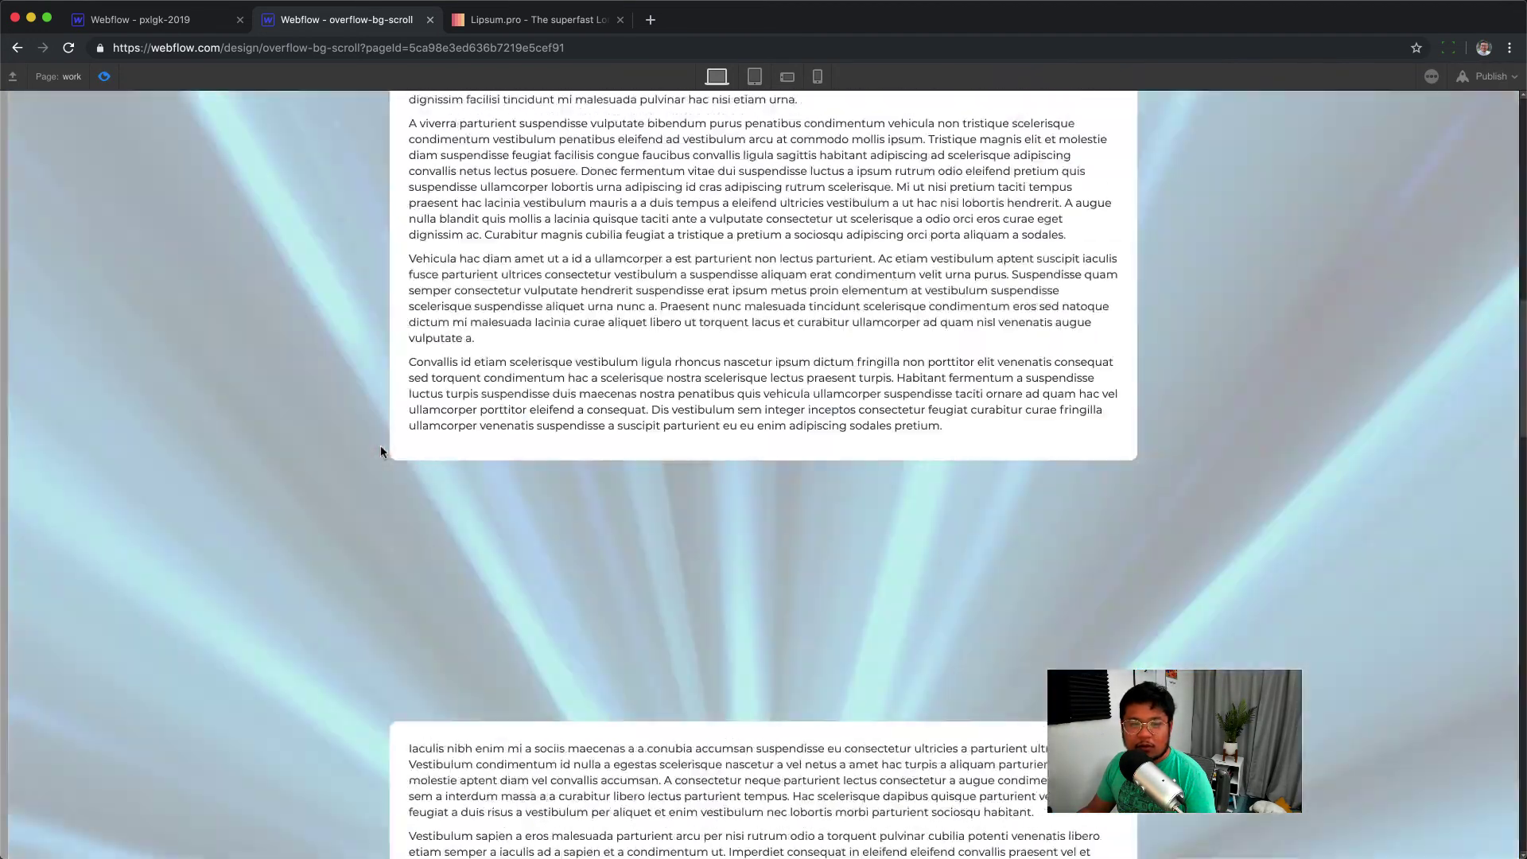
pyautogui.press('super+shift+p')
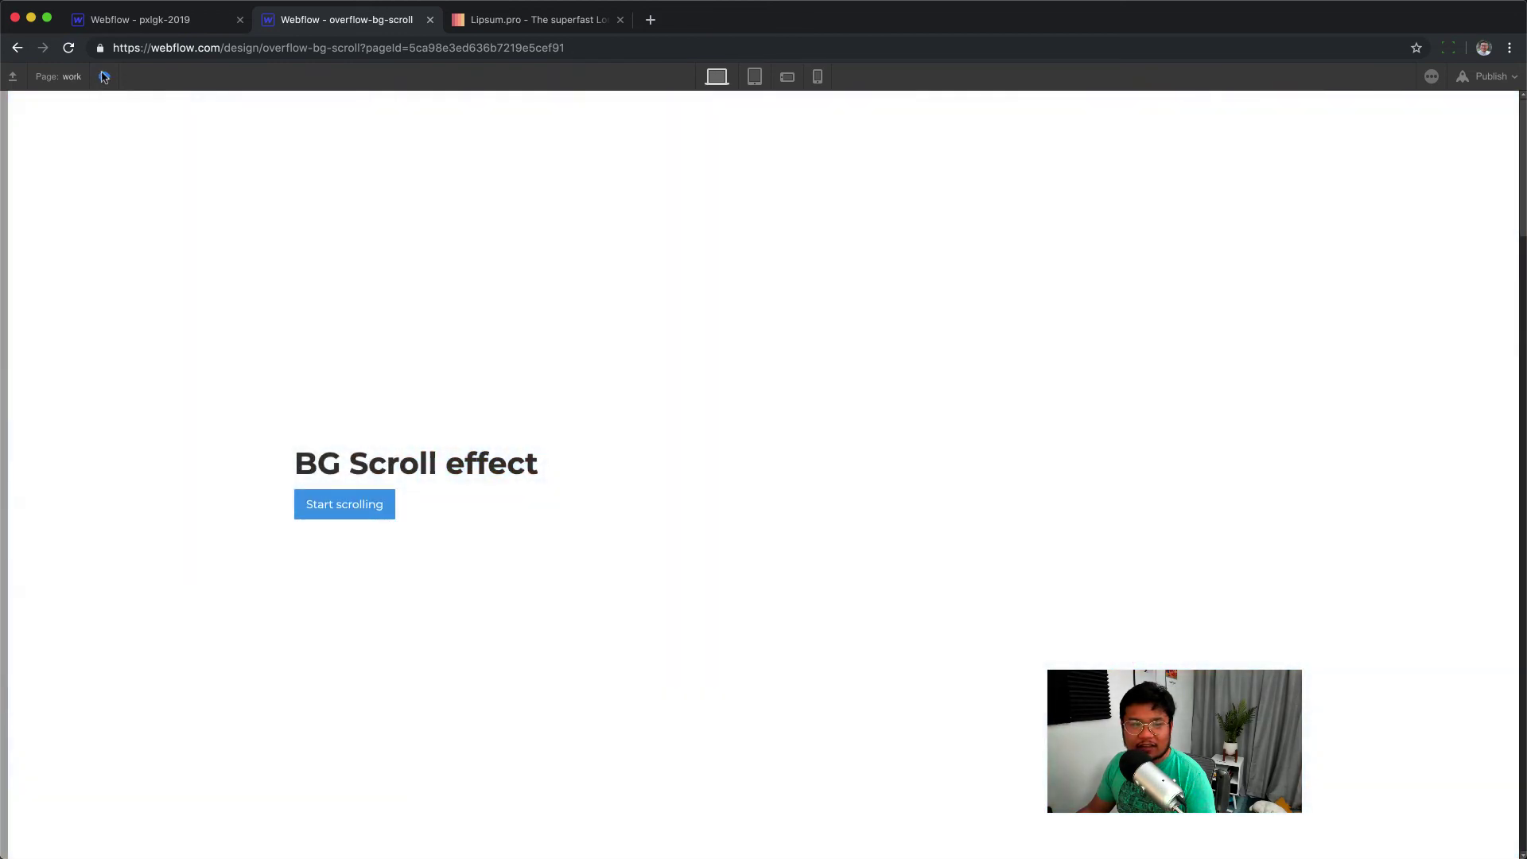
# Switch the first work section's Scroll into view trigger from Element to Class so all four sections share it
pyautogui.click(1507, 76)
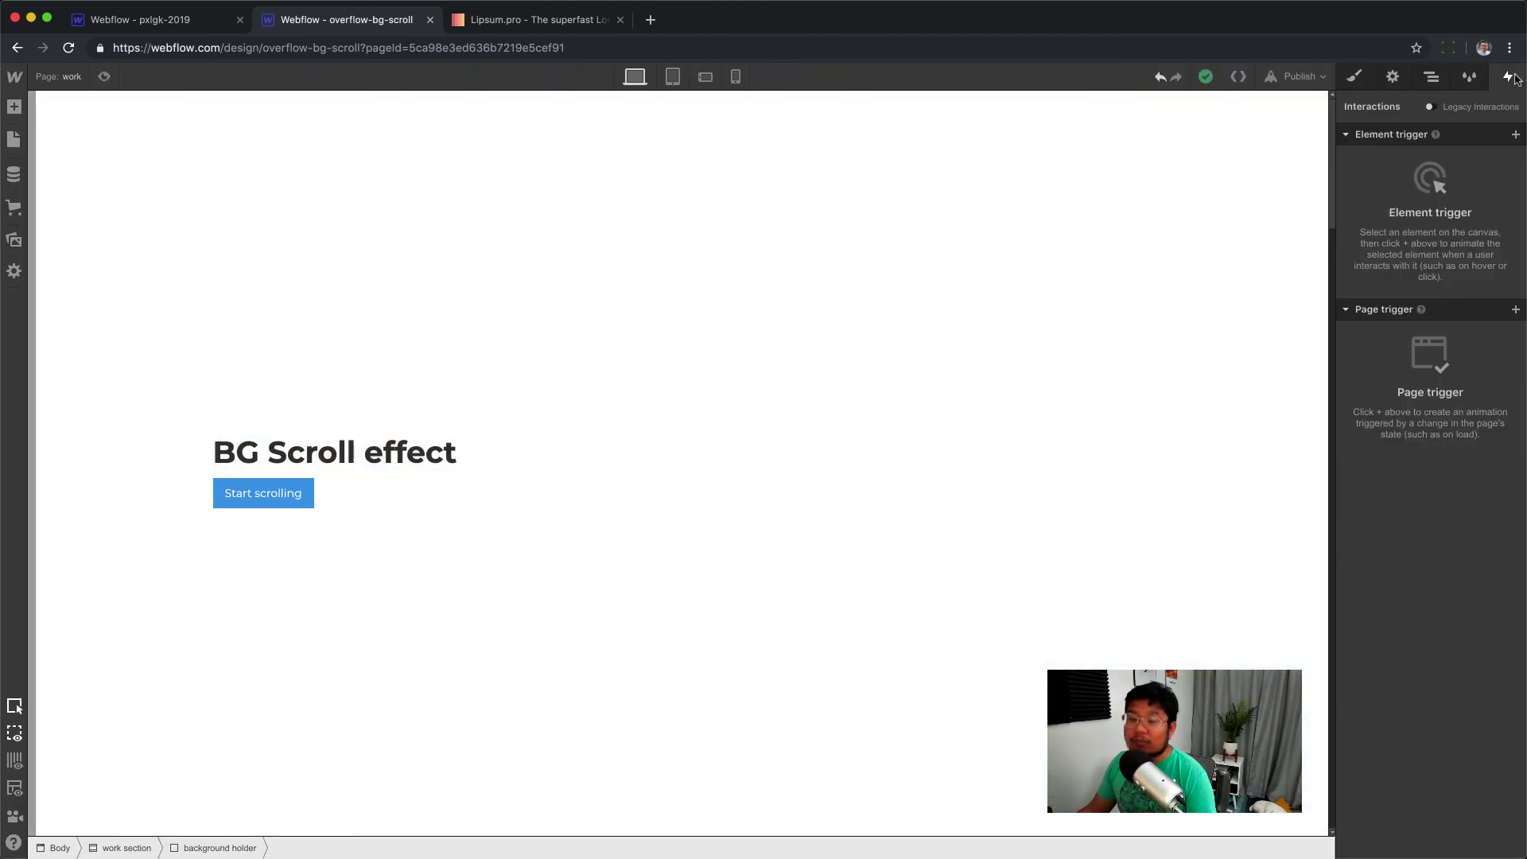
pyautogui.click(1430, 76)
pyautogui.click(1428, 224)
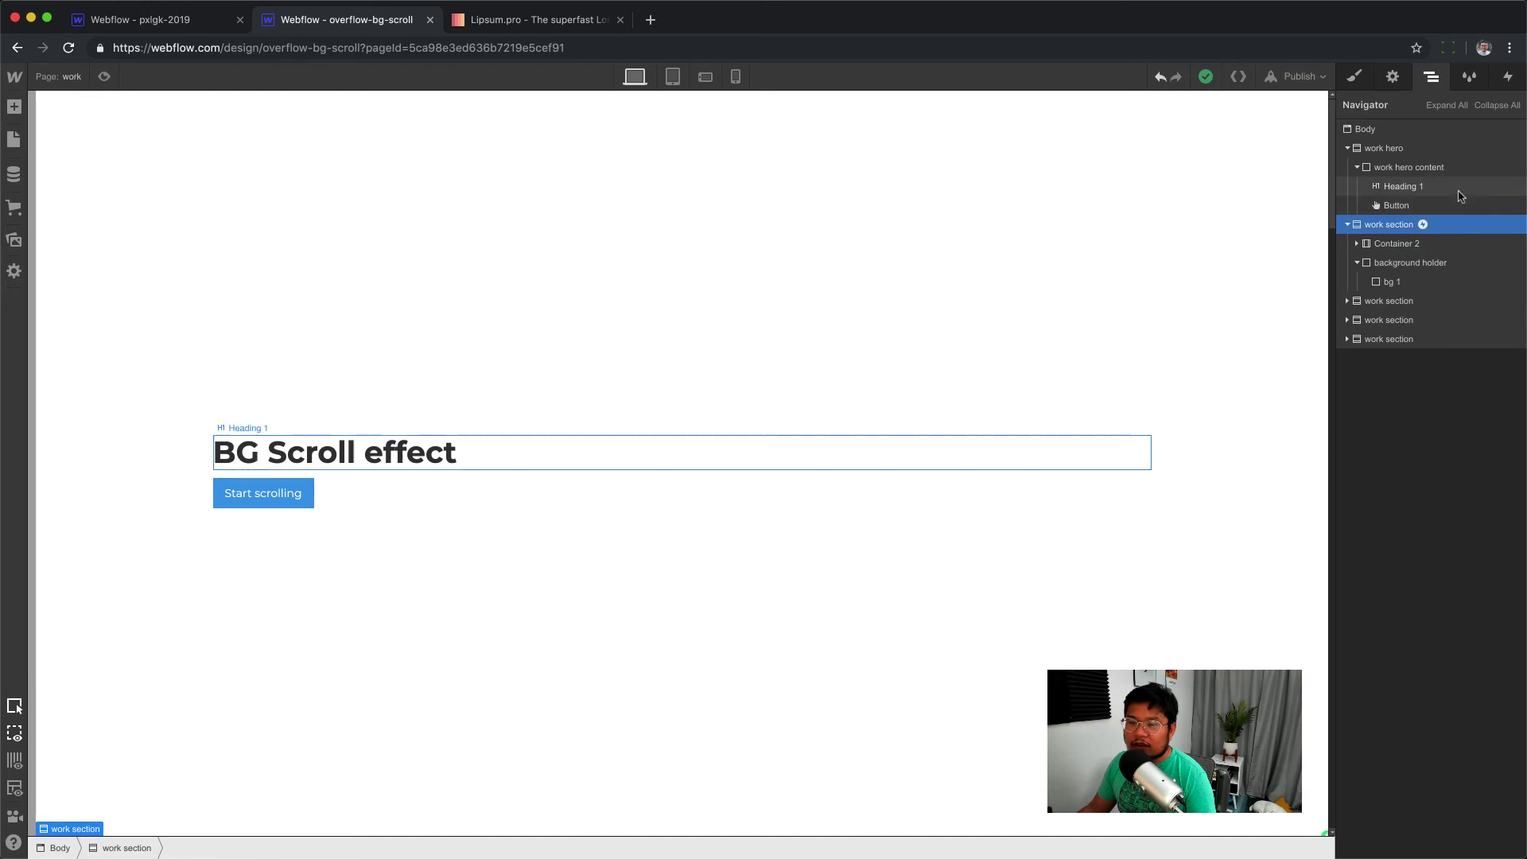
pyautogui.click(1507, 77)
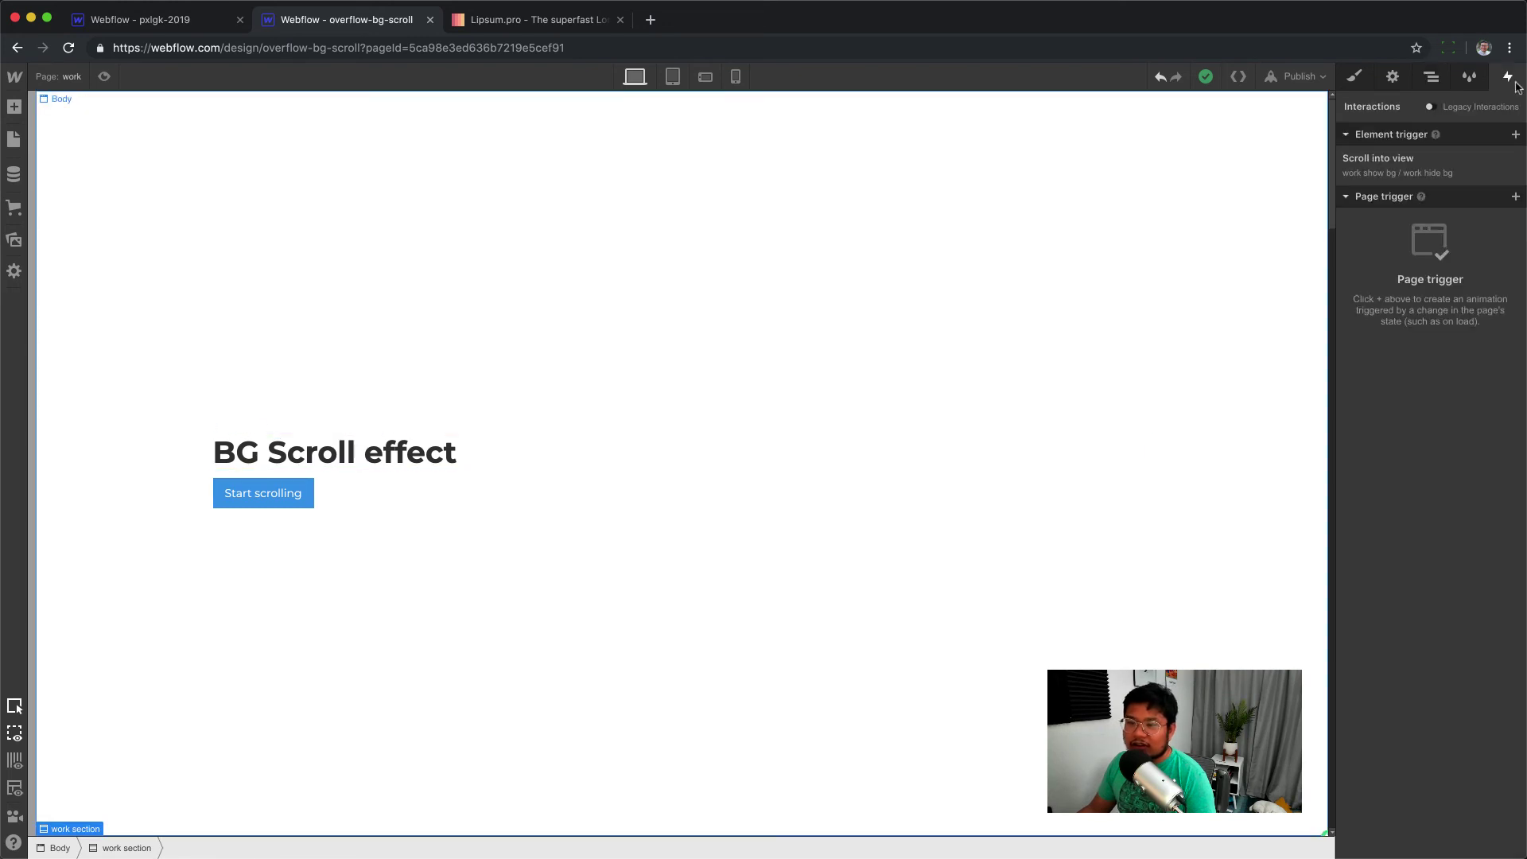
pyautogui.click(1429, 161)
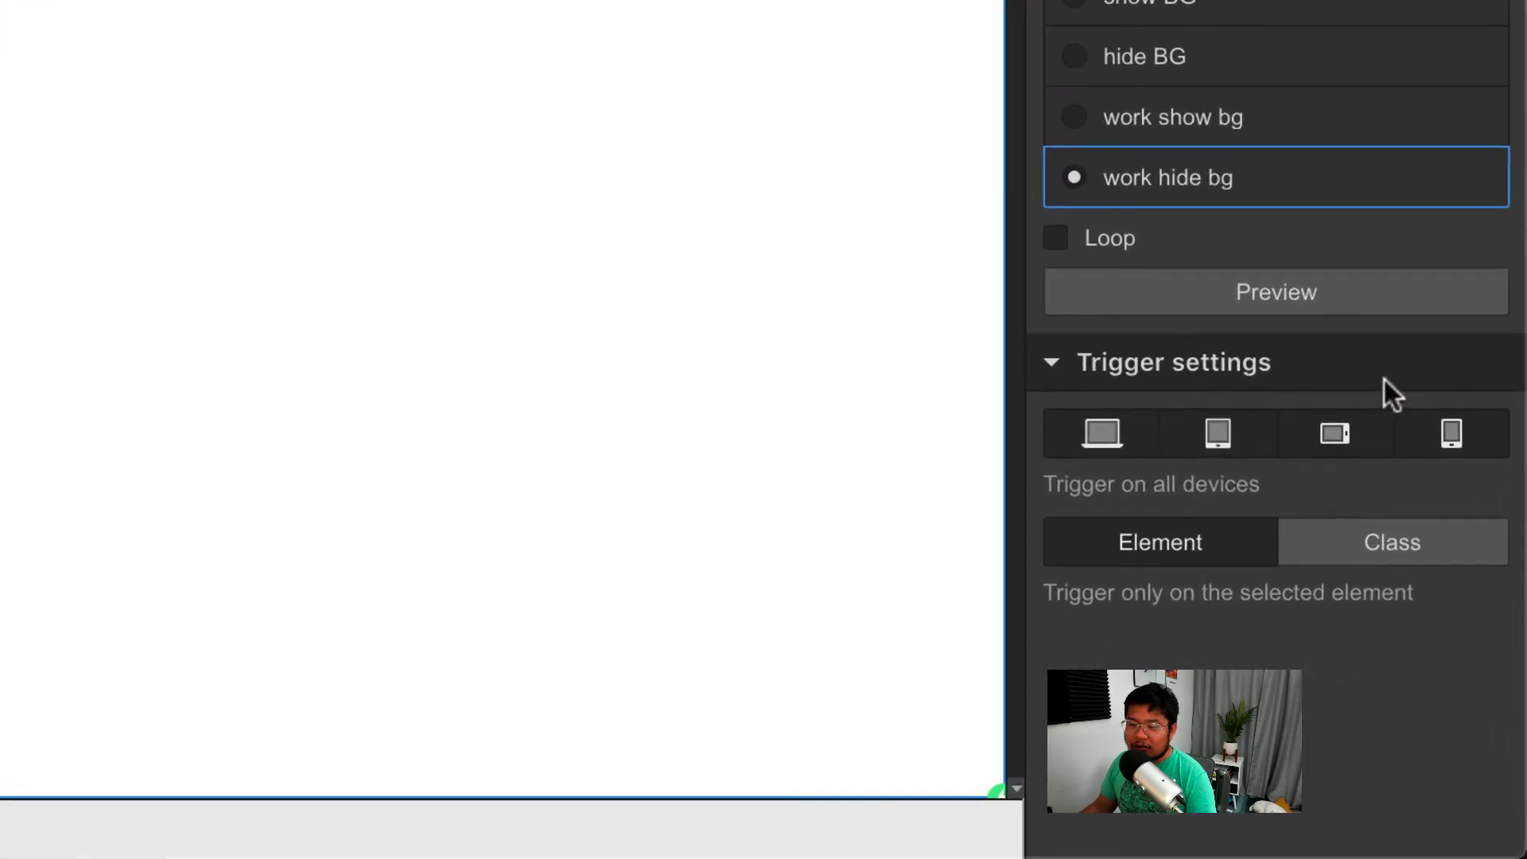
pyautogui.click(1399, 550)
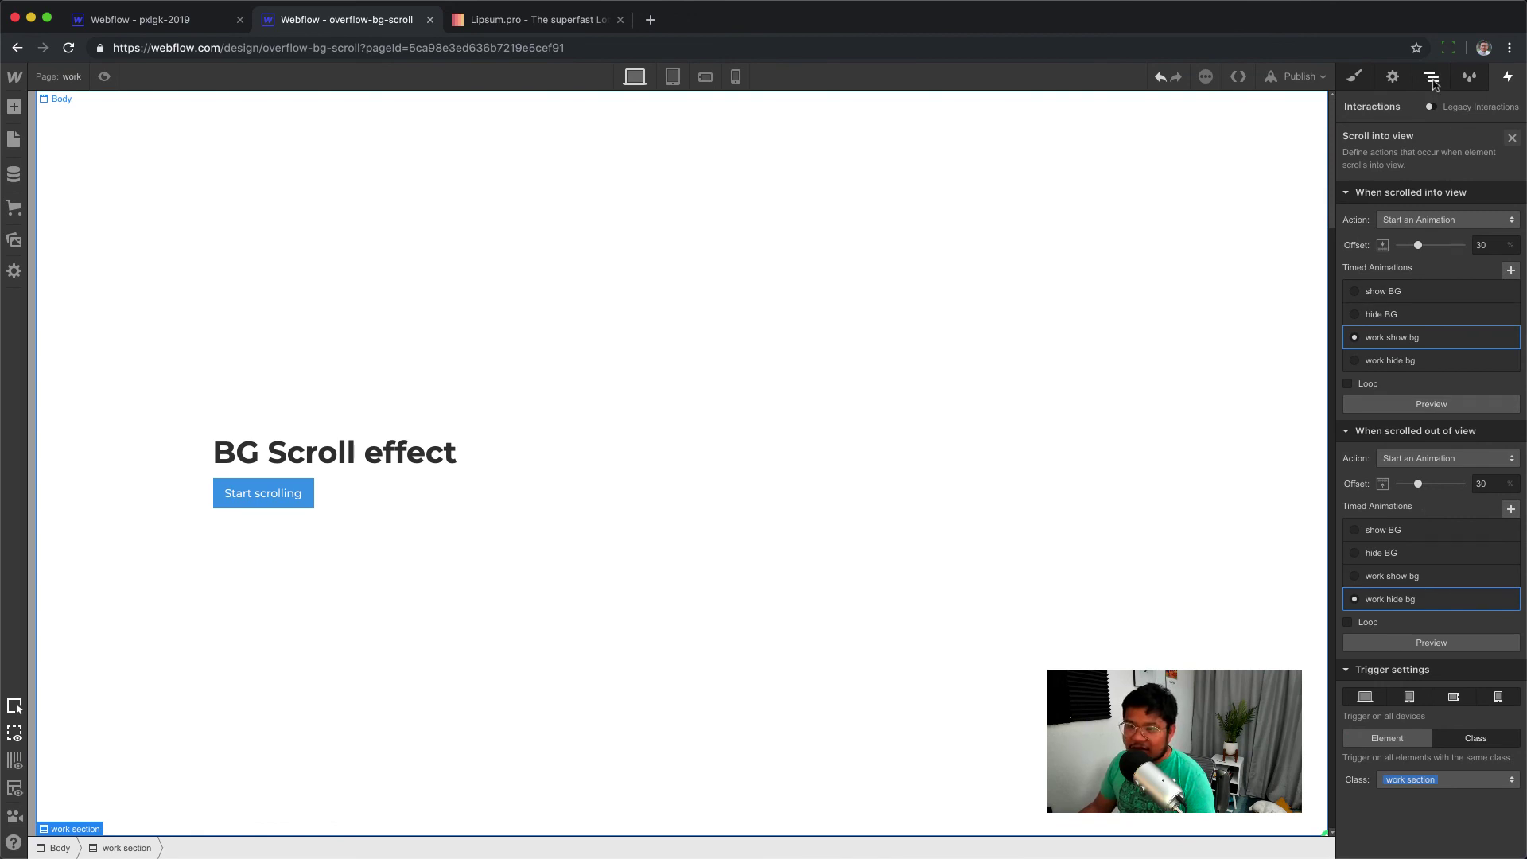
pyautogui.click(1431, 78)
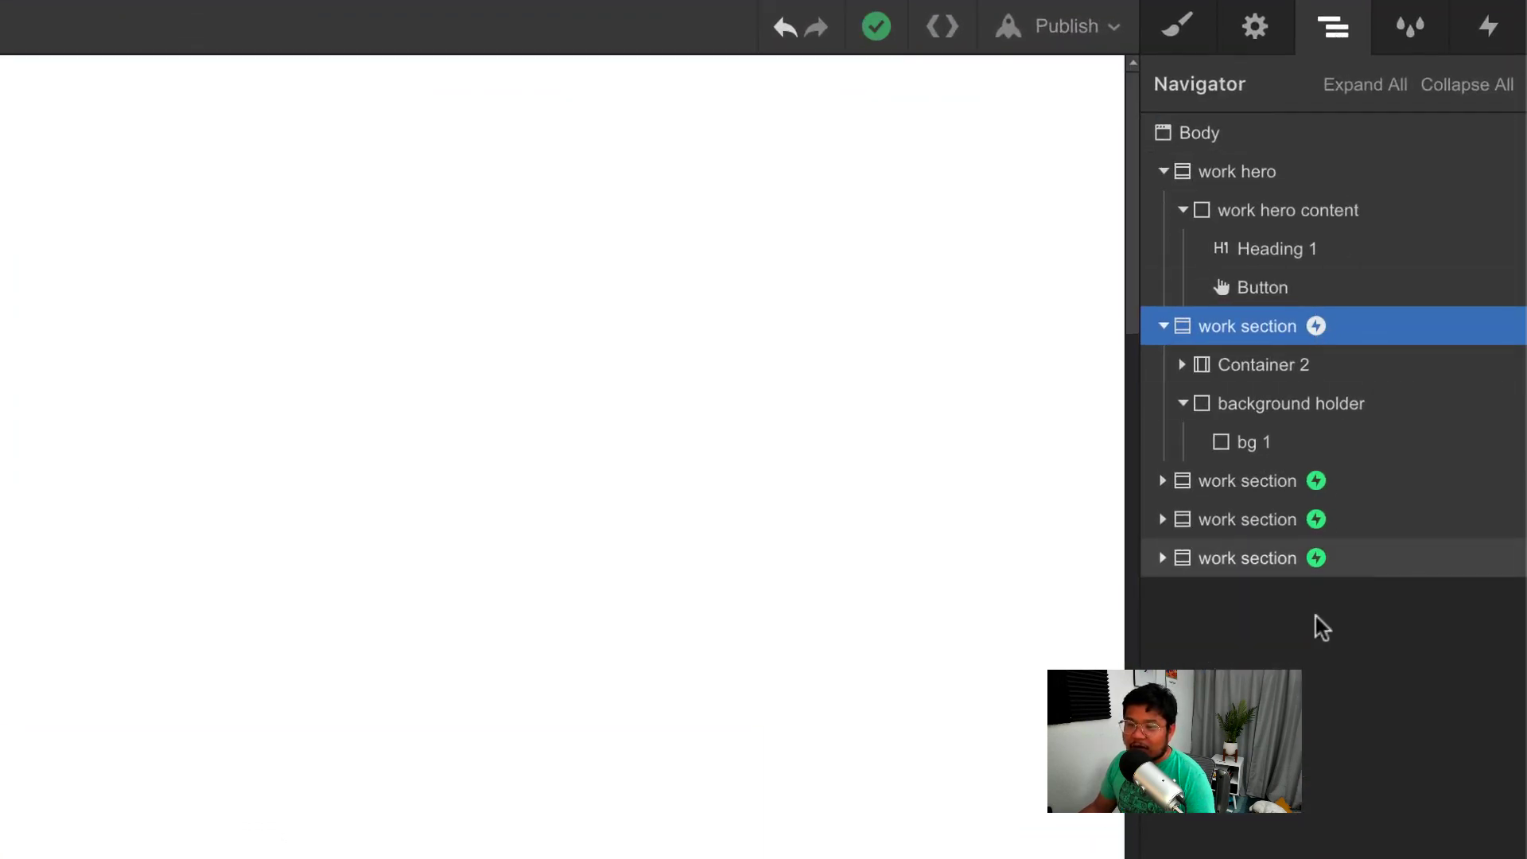
pyautogui.press('super+shift+p')
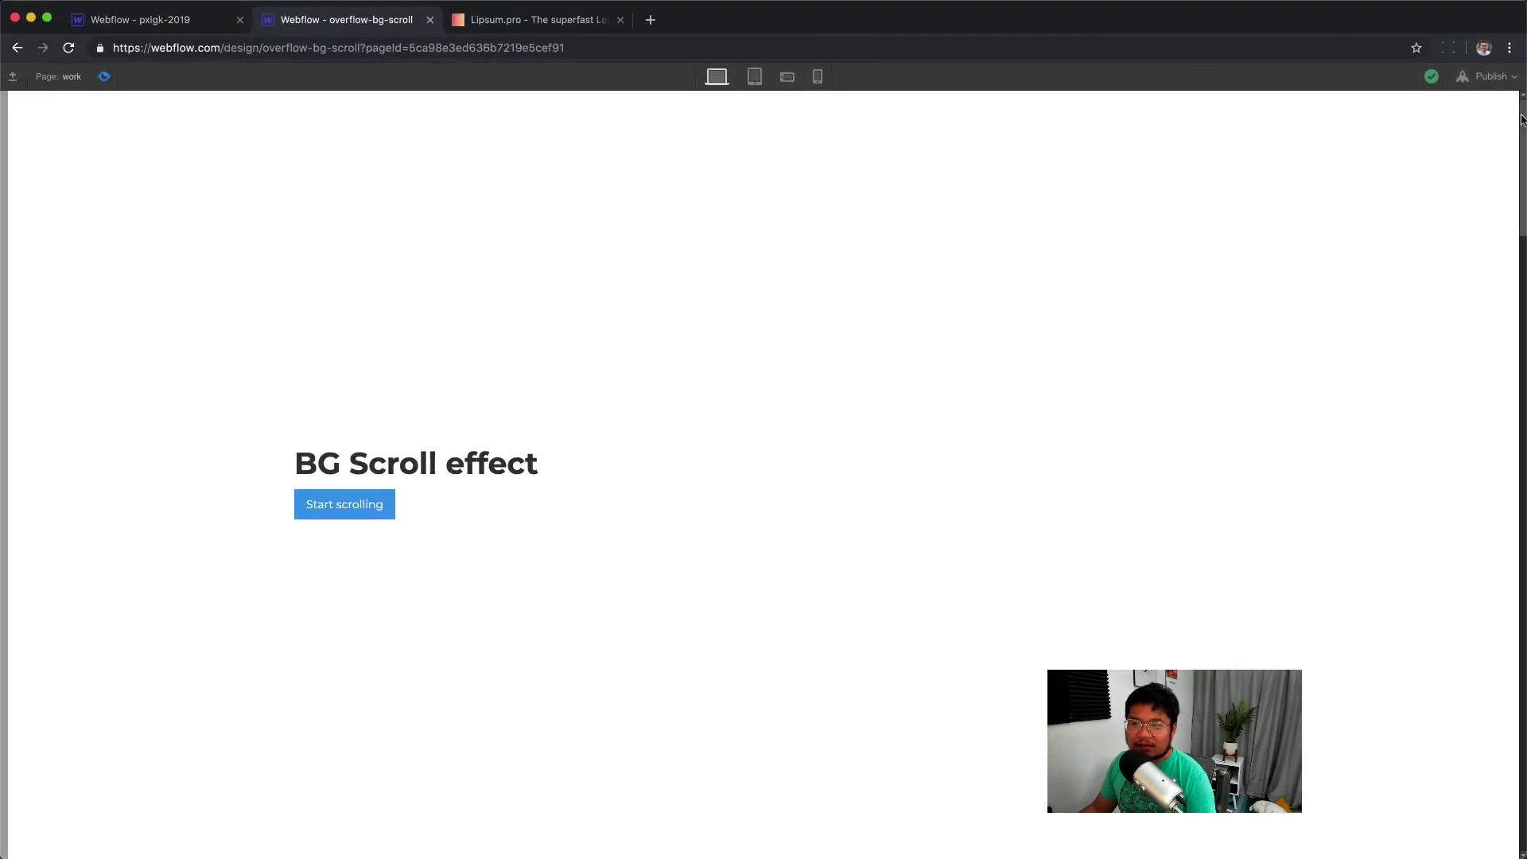
pyautogui.scroll(-15, 1521, 119)
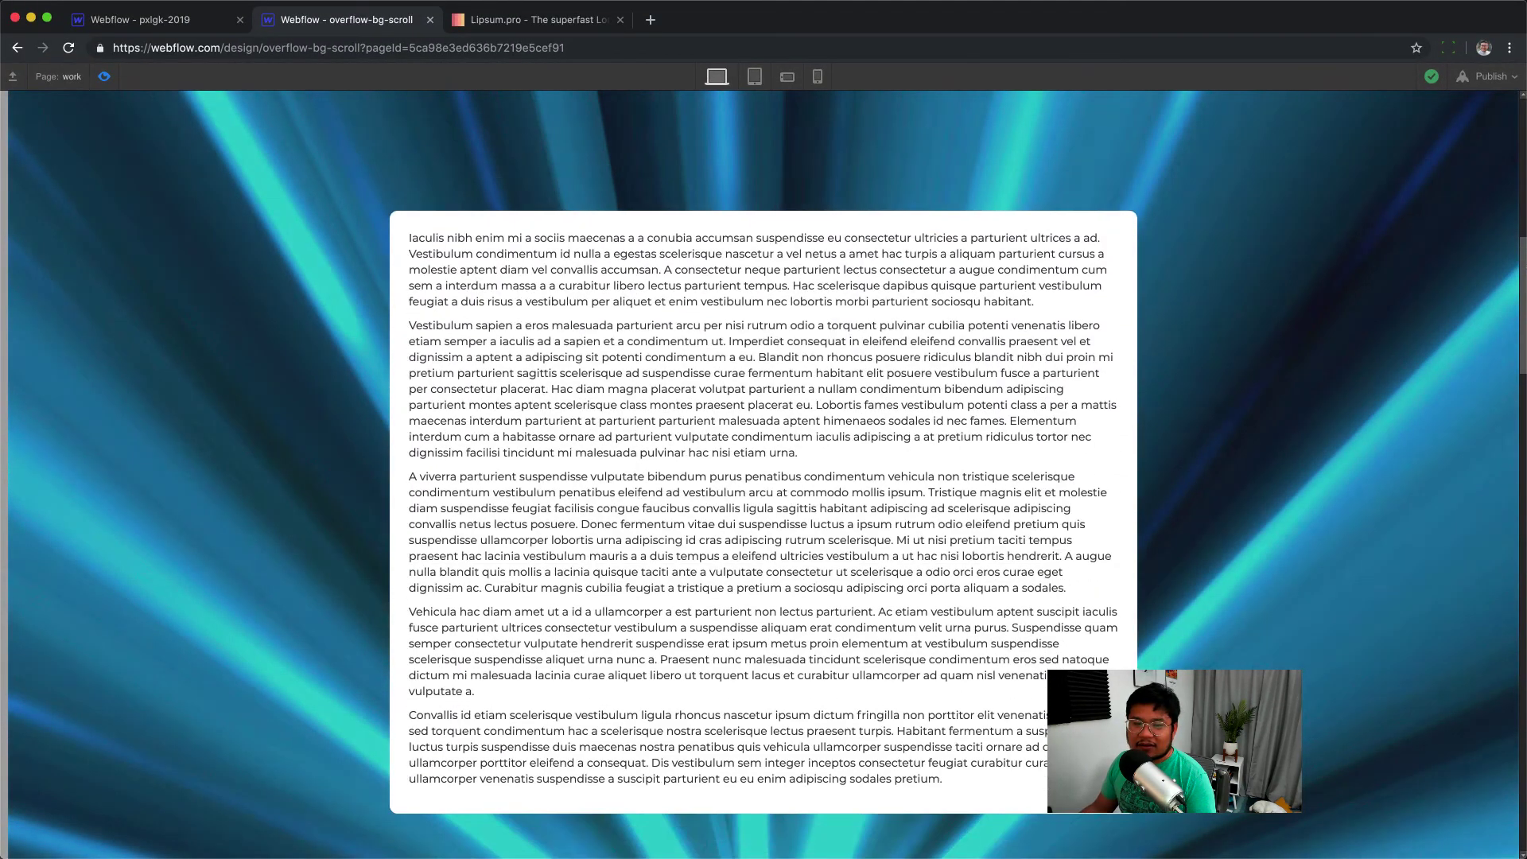
pyautogui.scroll(-15, 763, 475)
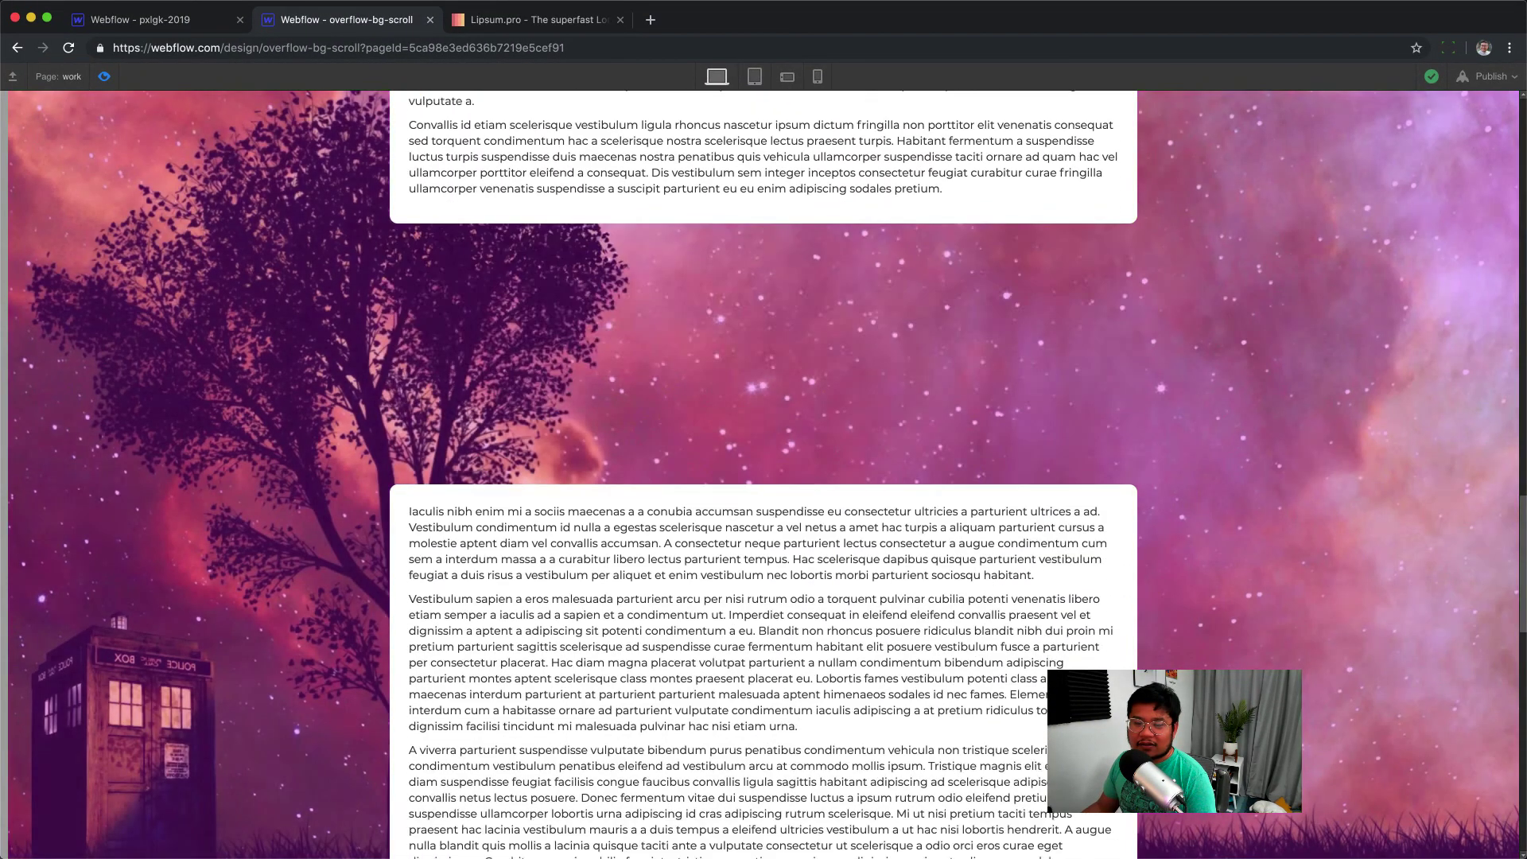
pyautogui.scroll(-4, 763, 474)
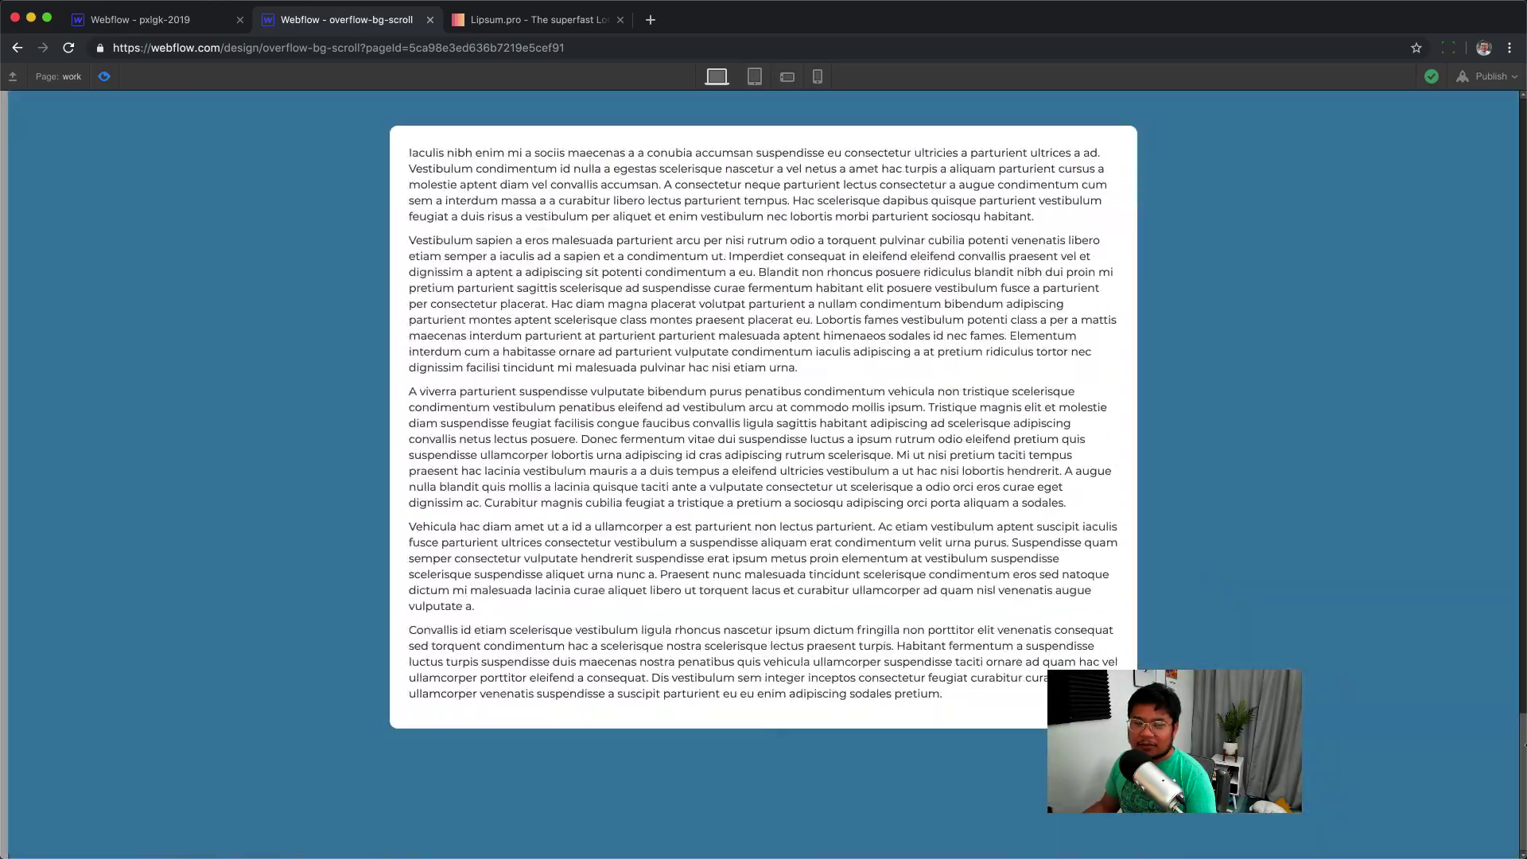
pyautogui.scroll(20, 1506, 161)
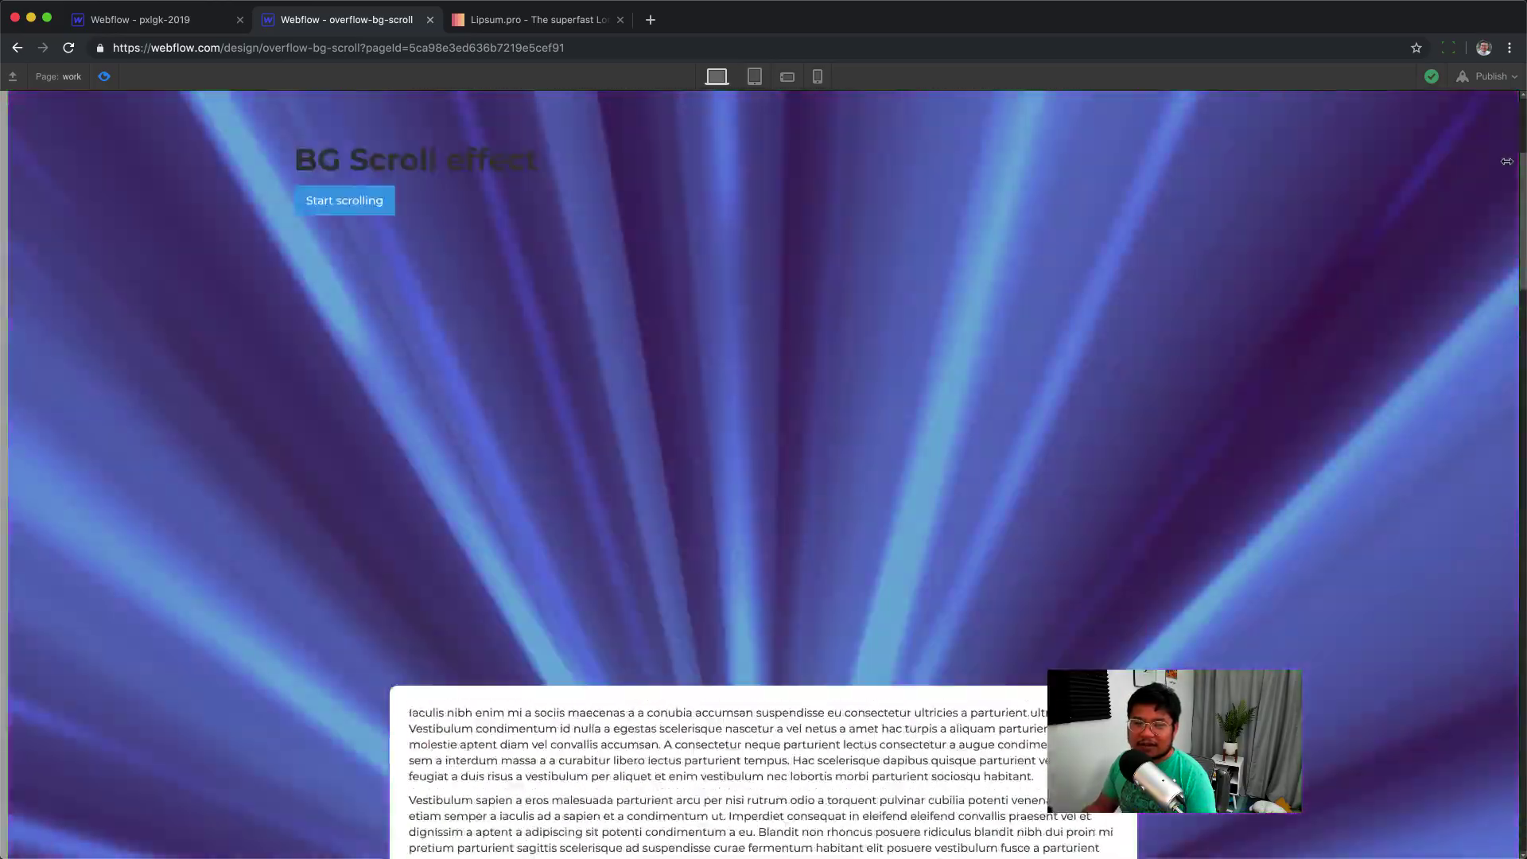
pyautogui.press('super+shift+p')
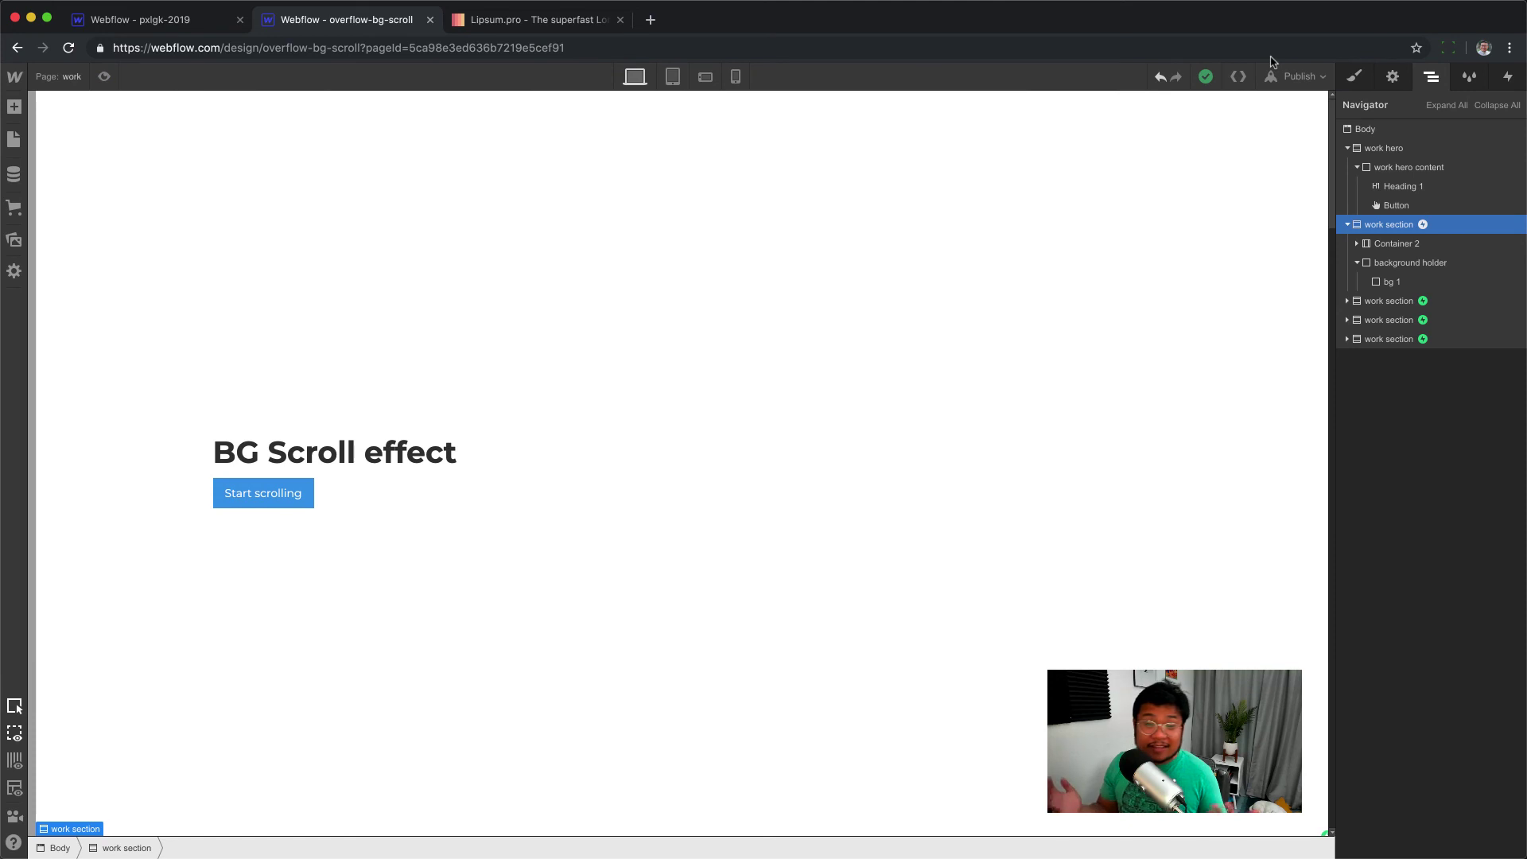